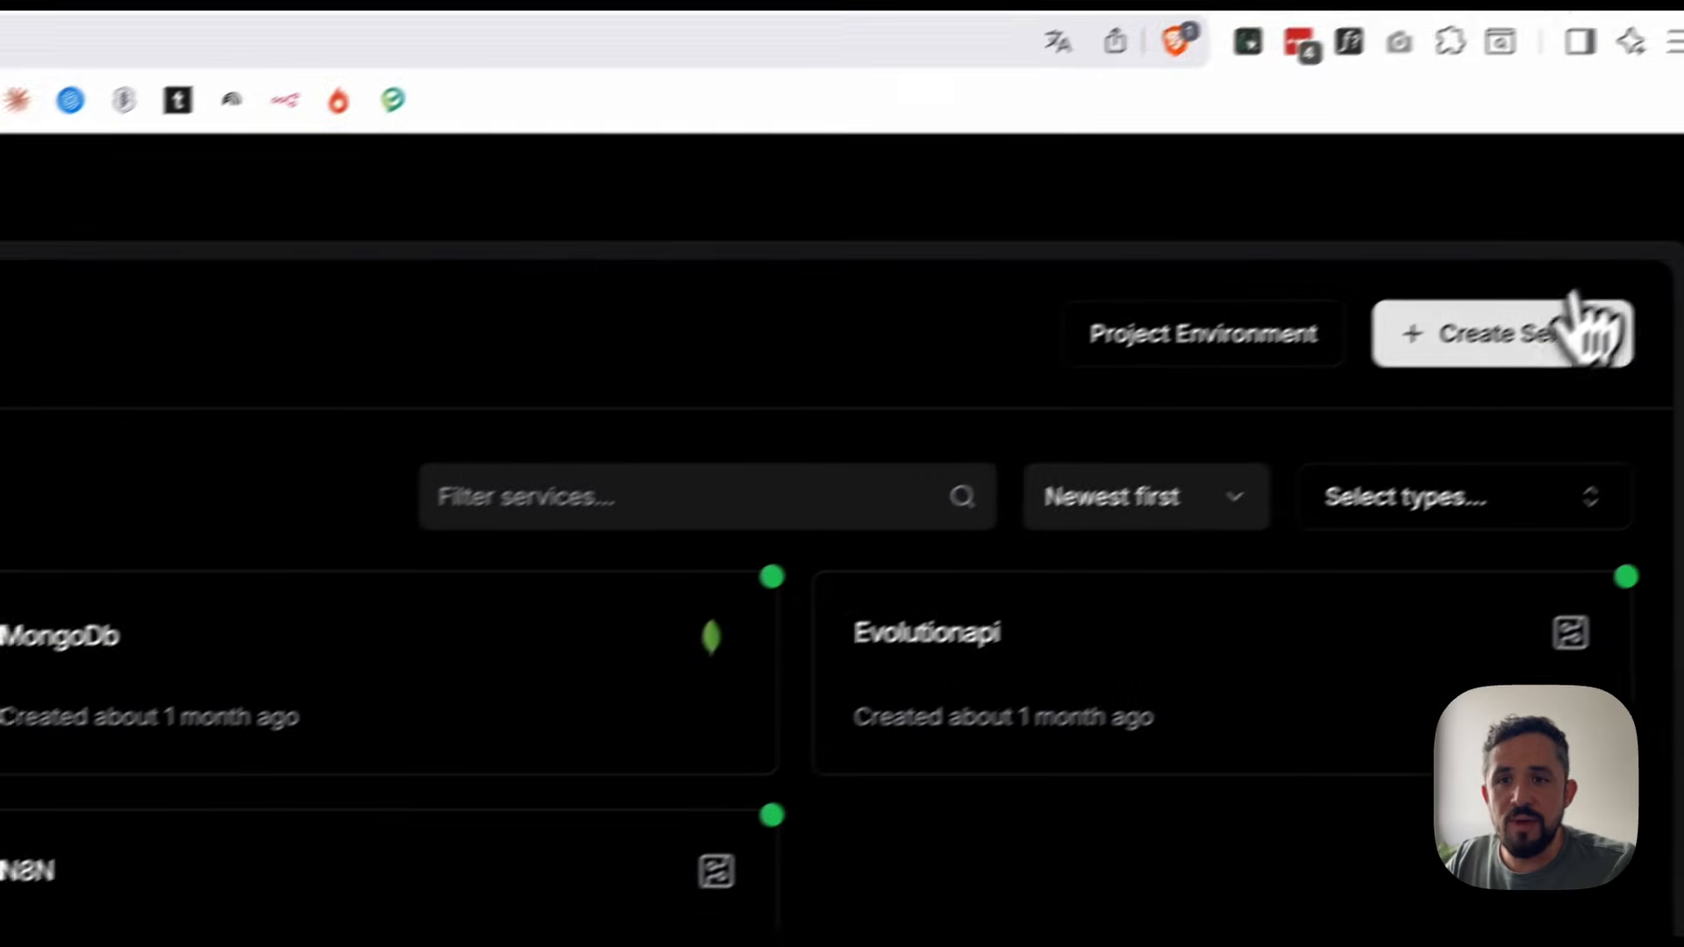
- Create a gotenberg service from the Gotenberg template and open its compose settings
{"action": "left_click", "coordinate": [1578, 320]}
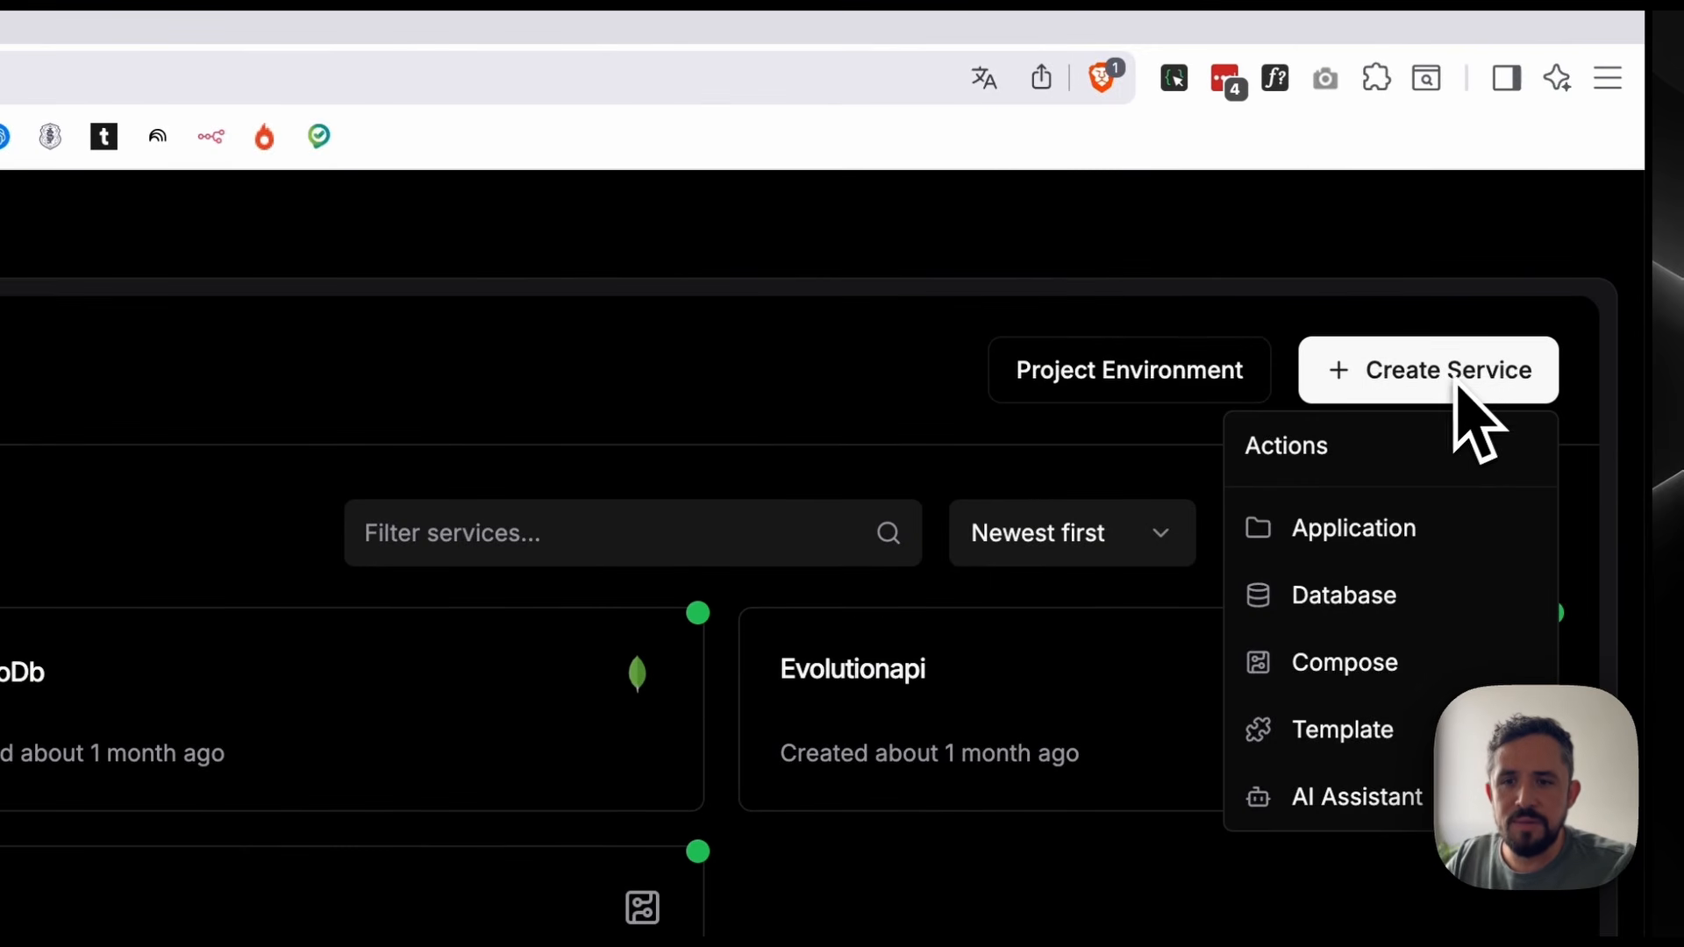
{"action": "left_click", "coordinate": [1337, 741]}
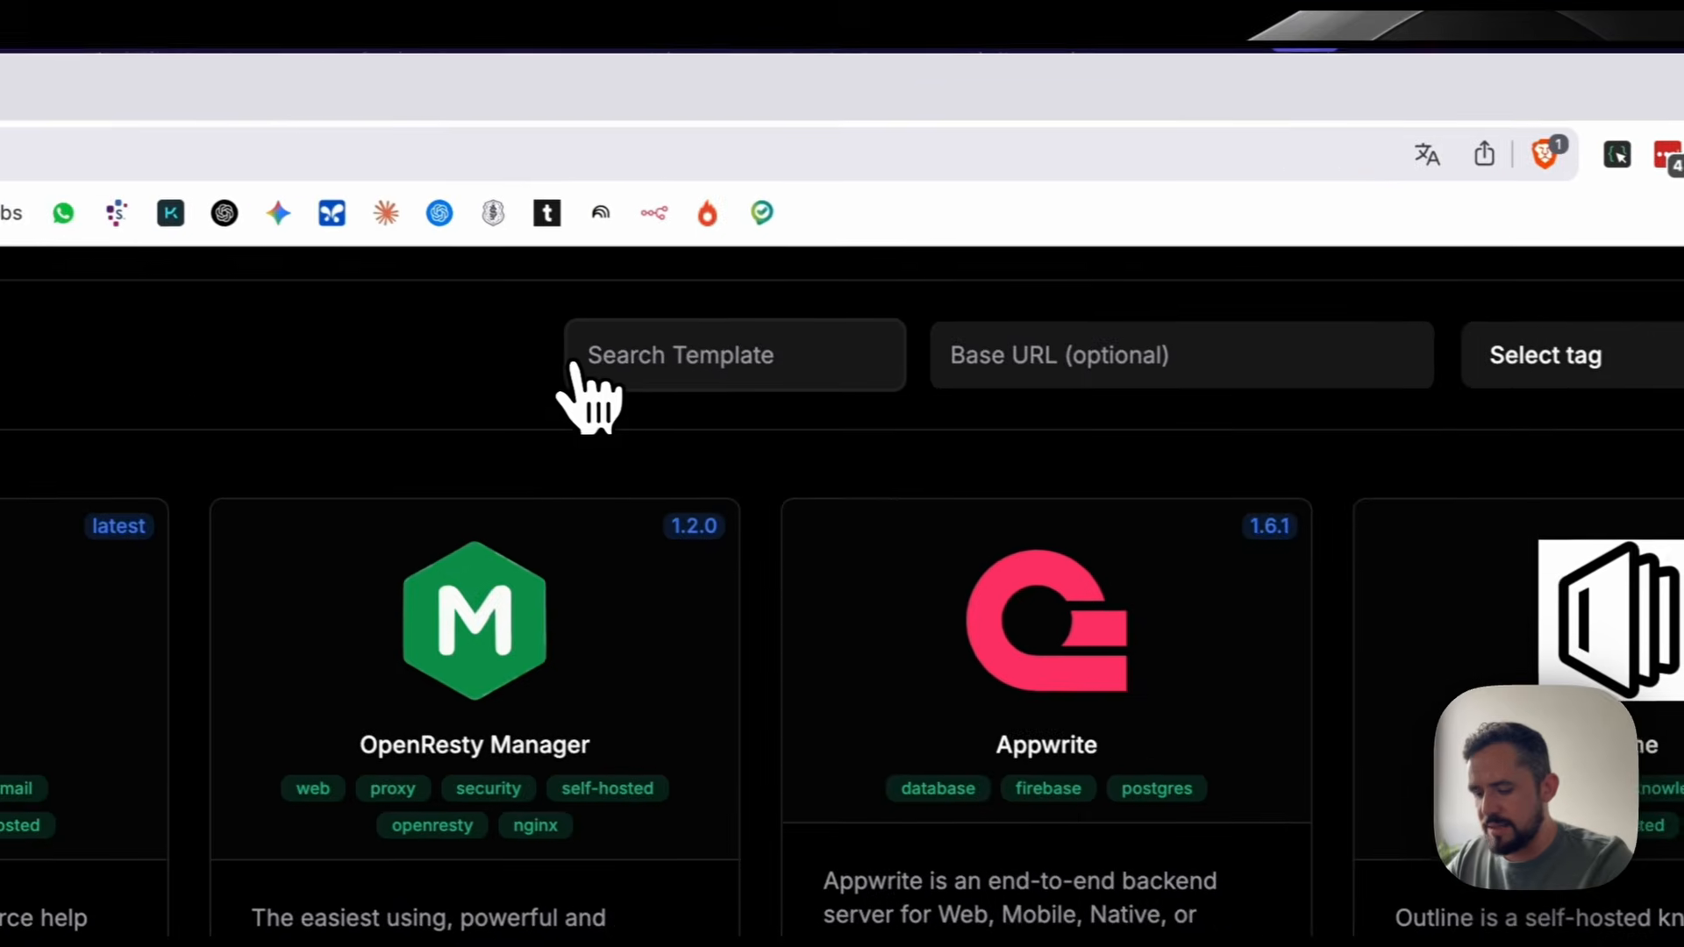
{"action": "left_click", "coordinate": [132, 279]}
{"action": "type", "text": "gote"}
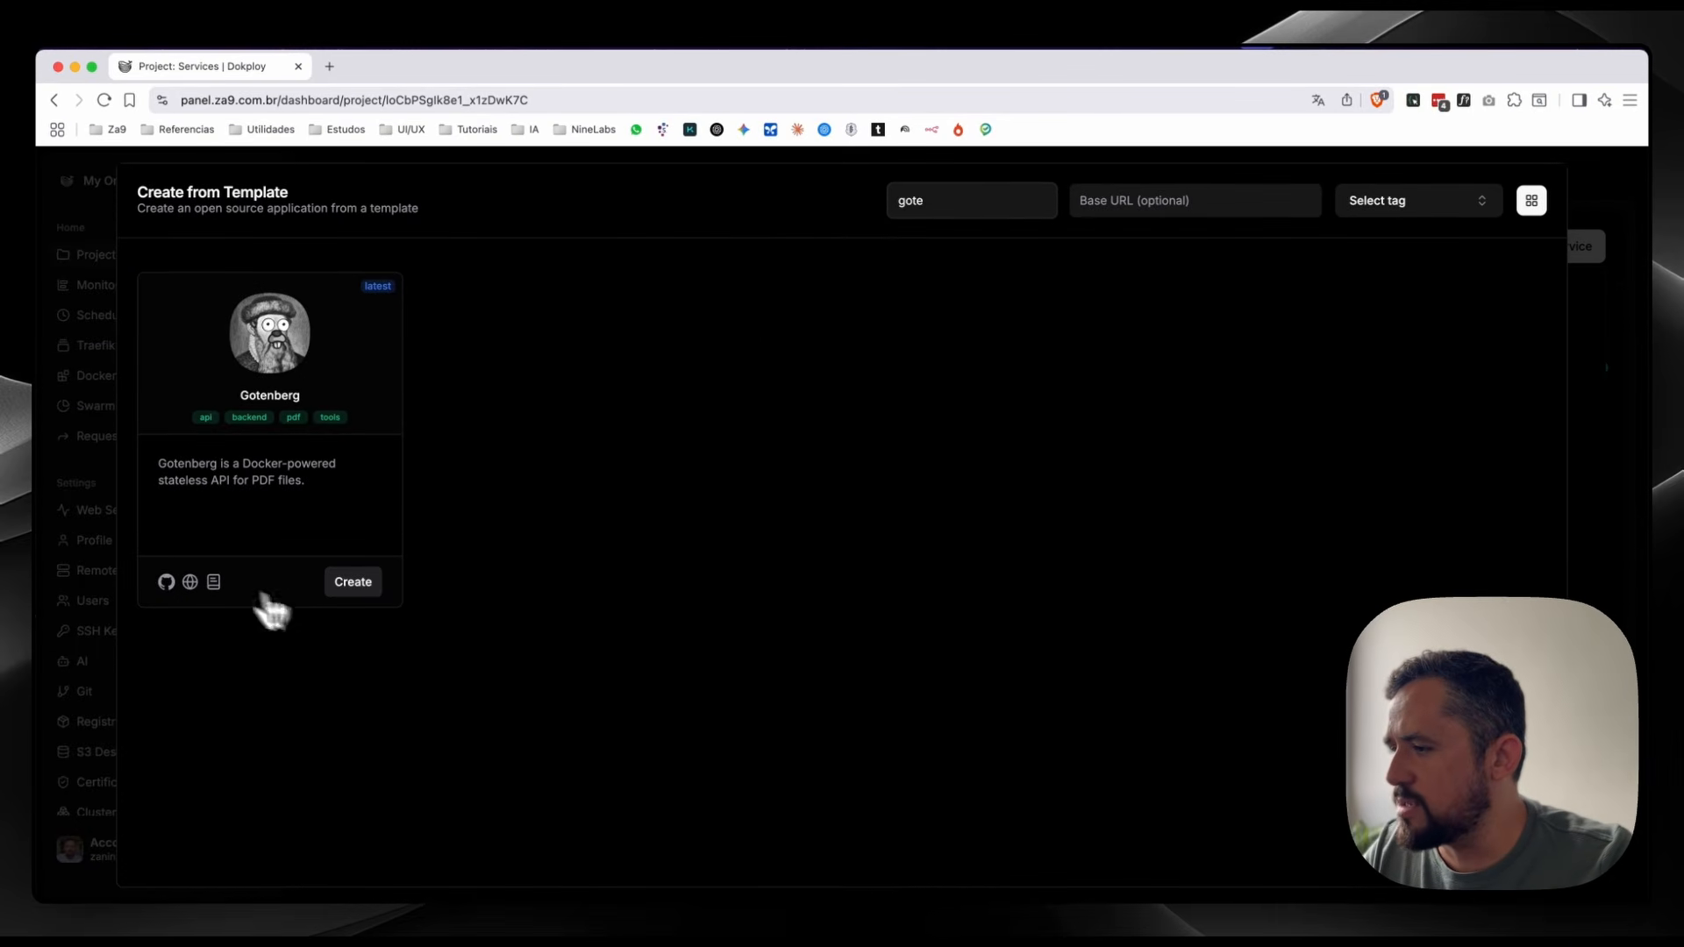
{"action": "left_click", "coordinate": [355, 583]}
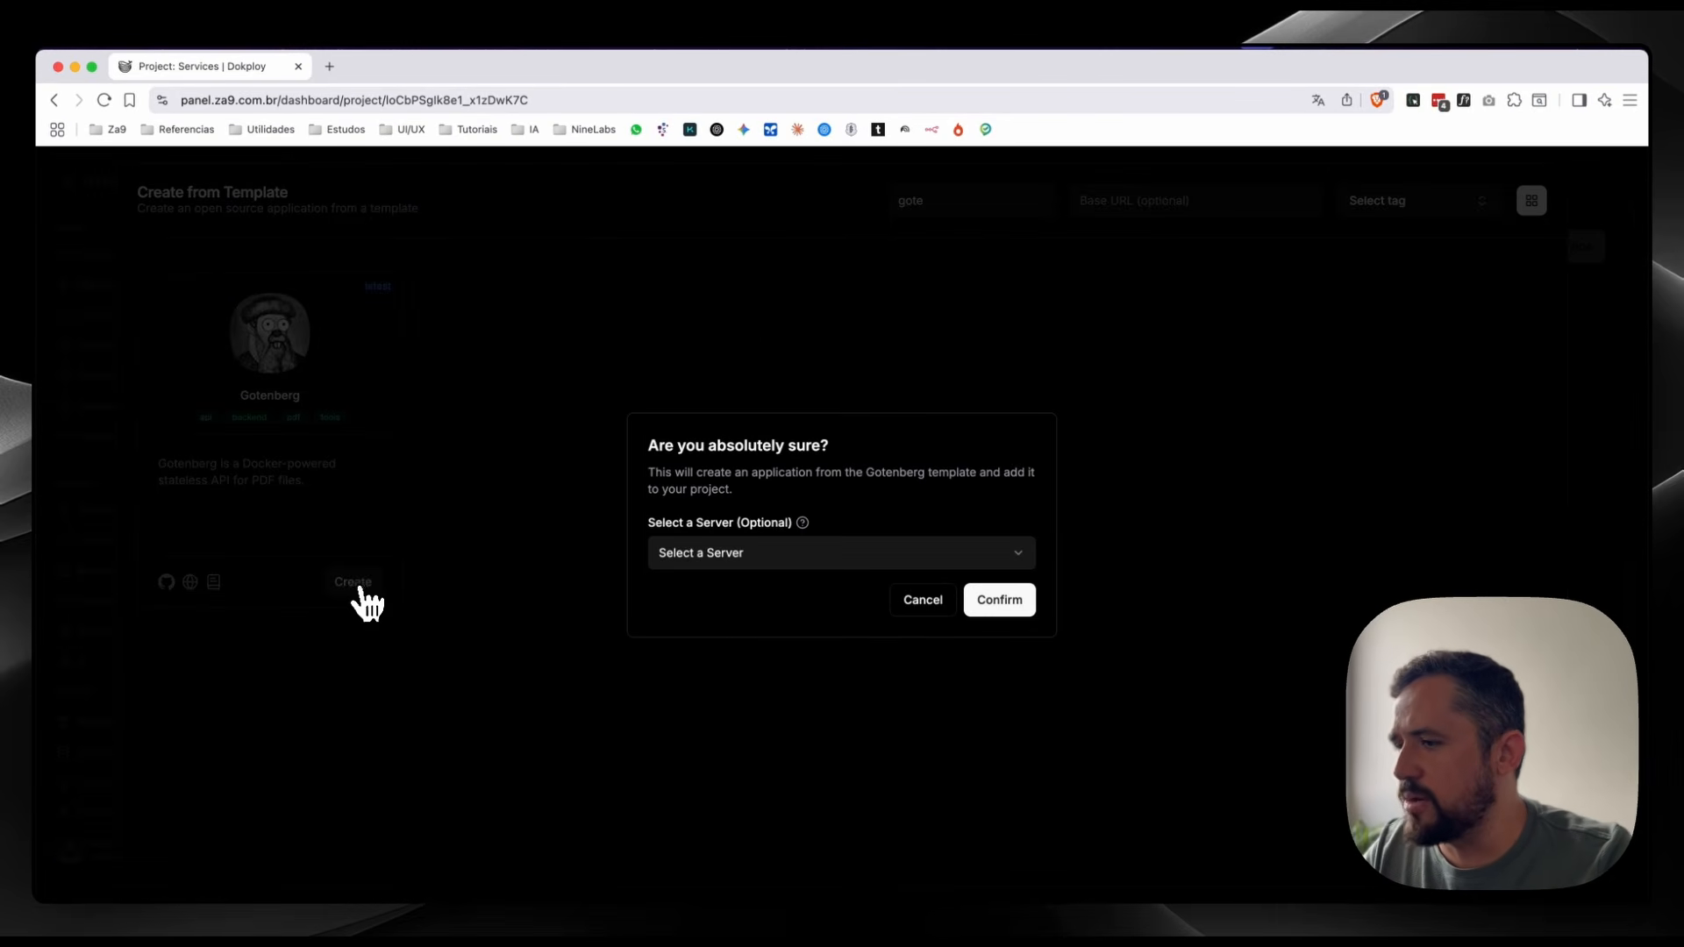
{"action": "left_click", "coordinate": [1019, 605]}
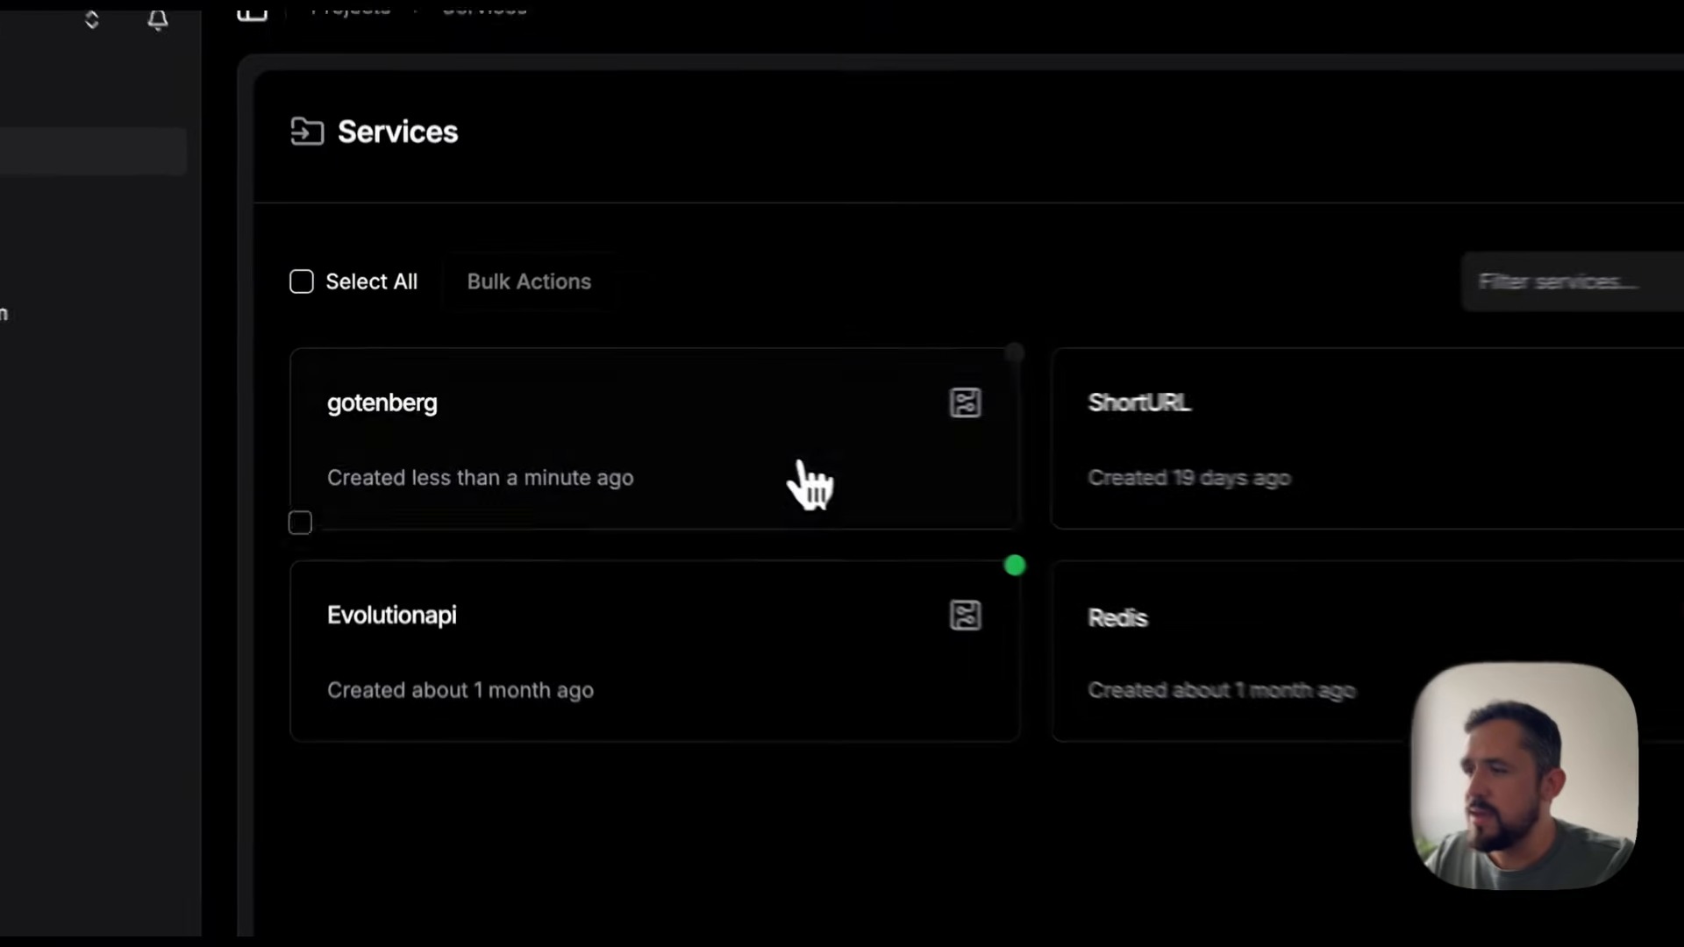
{"action": "left_click", "coordinate": [627, 438]}
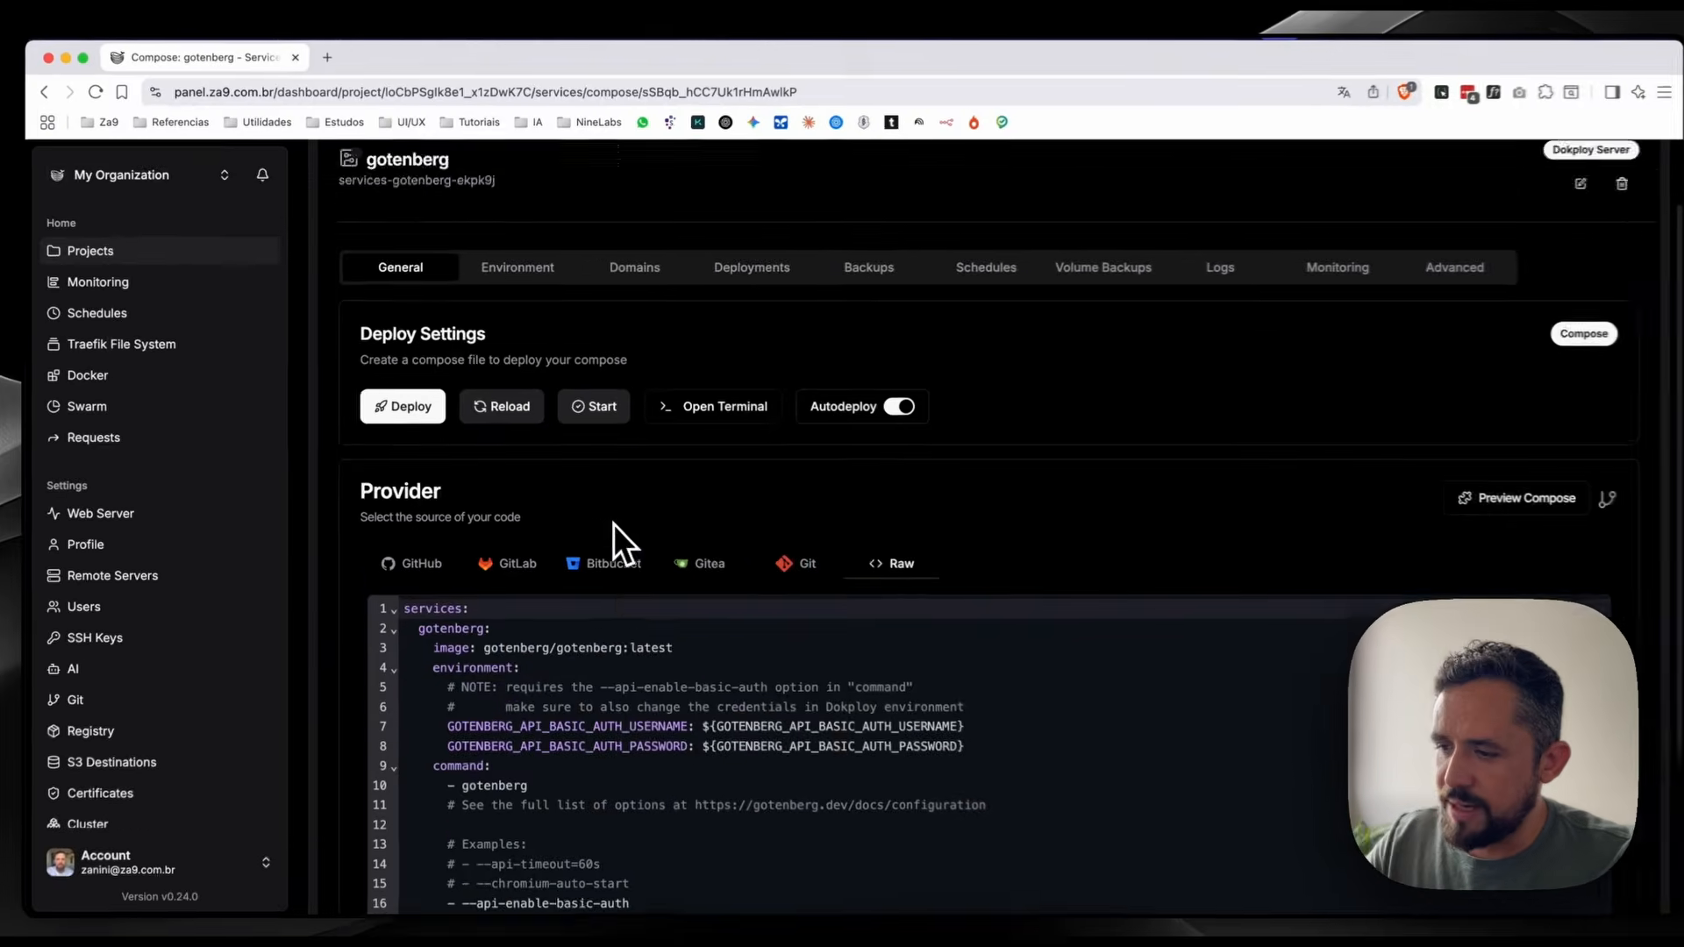
{"action": "scroll", "coordinate": [807, 820], "scroll_direction": "down", "scroll_amount": 3}
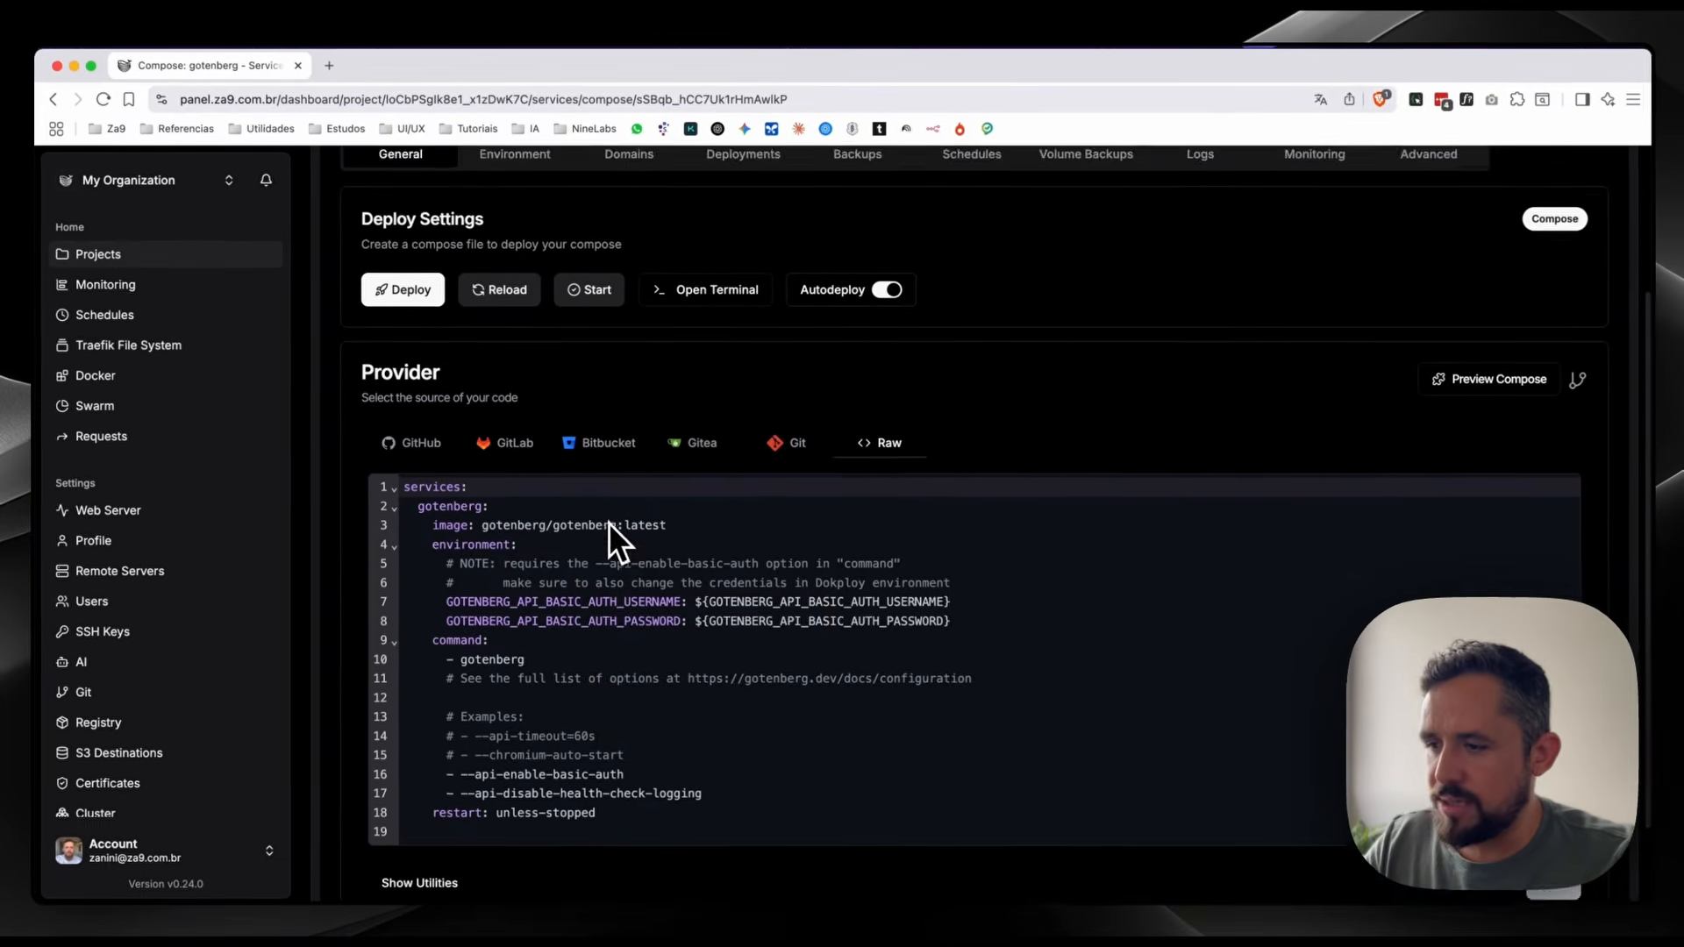
{"action": "scroll", "coordinate": [612, 533], "scroll_direction": "up", "scroll_amount": 4}
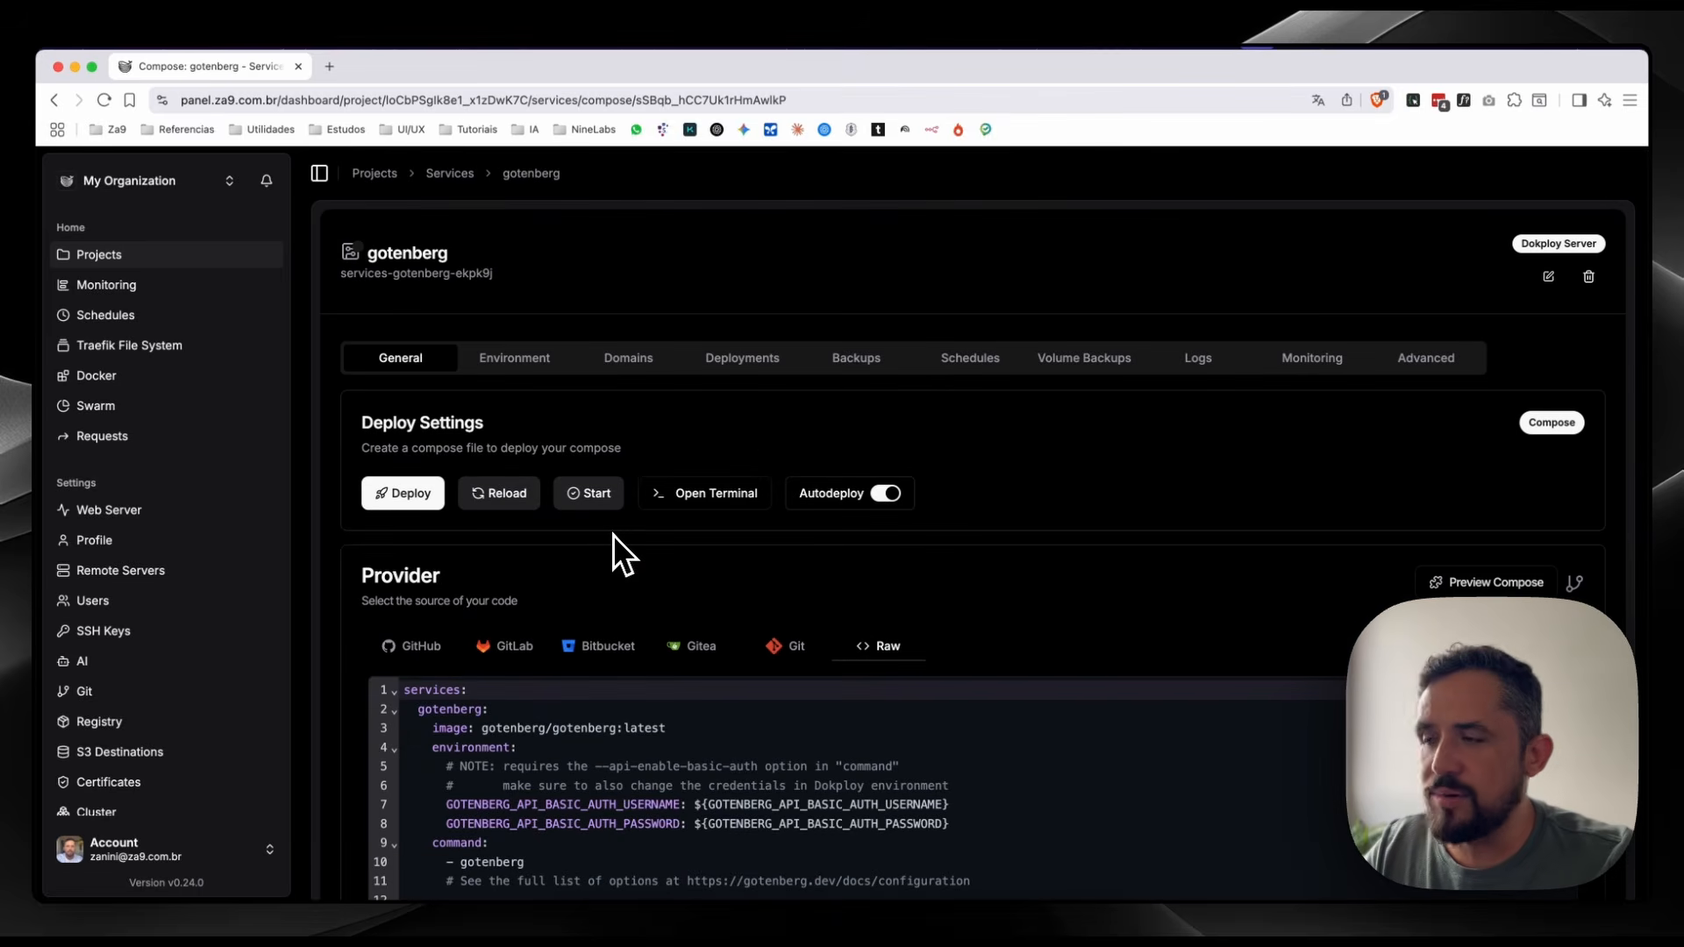
- Overwrite the USERNAME and PASSWORD environment values with a new basic-auth username and password
{"action": "left_click", "coordinate": [522, 367]}
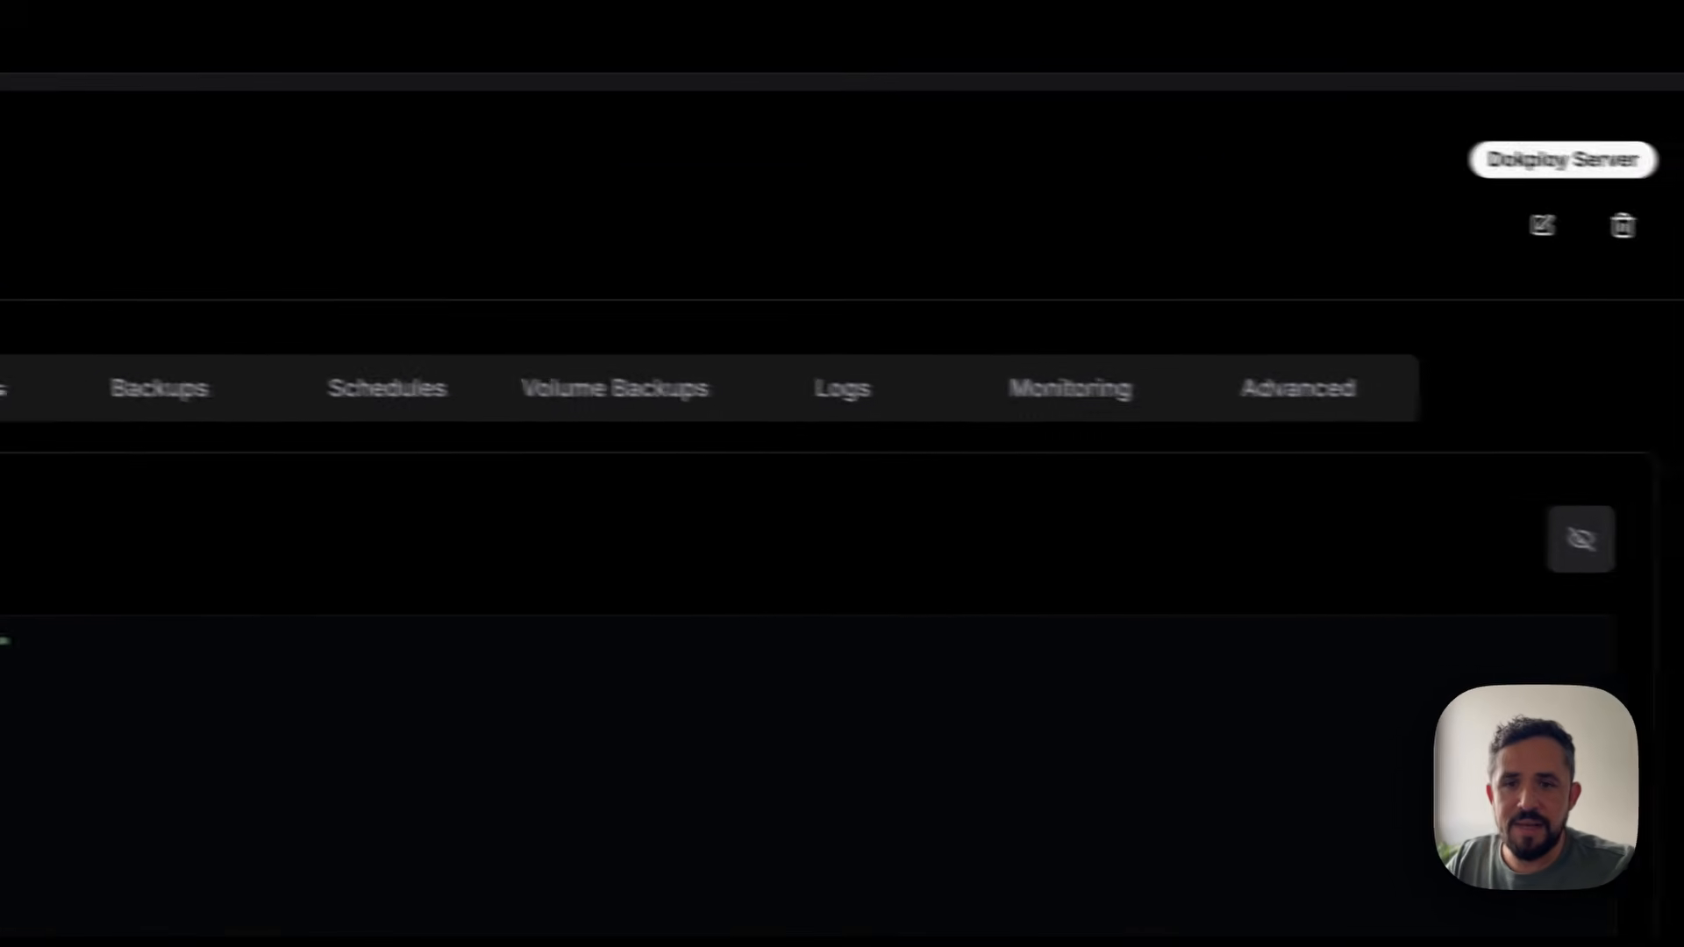
{"action": "left_click", "coordinate": [1484, 529]}
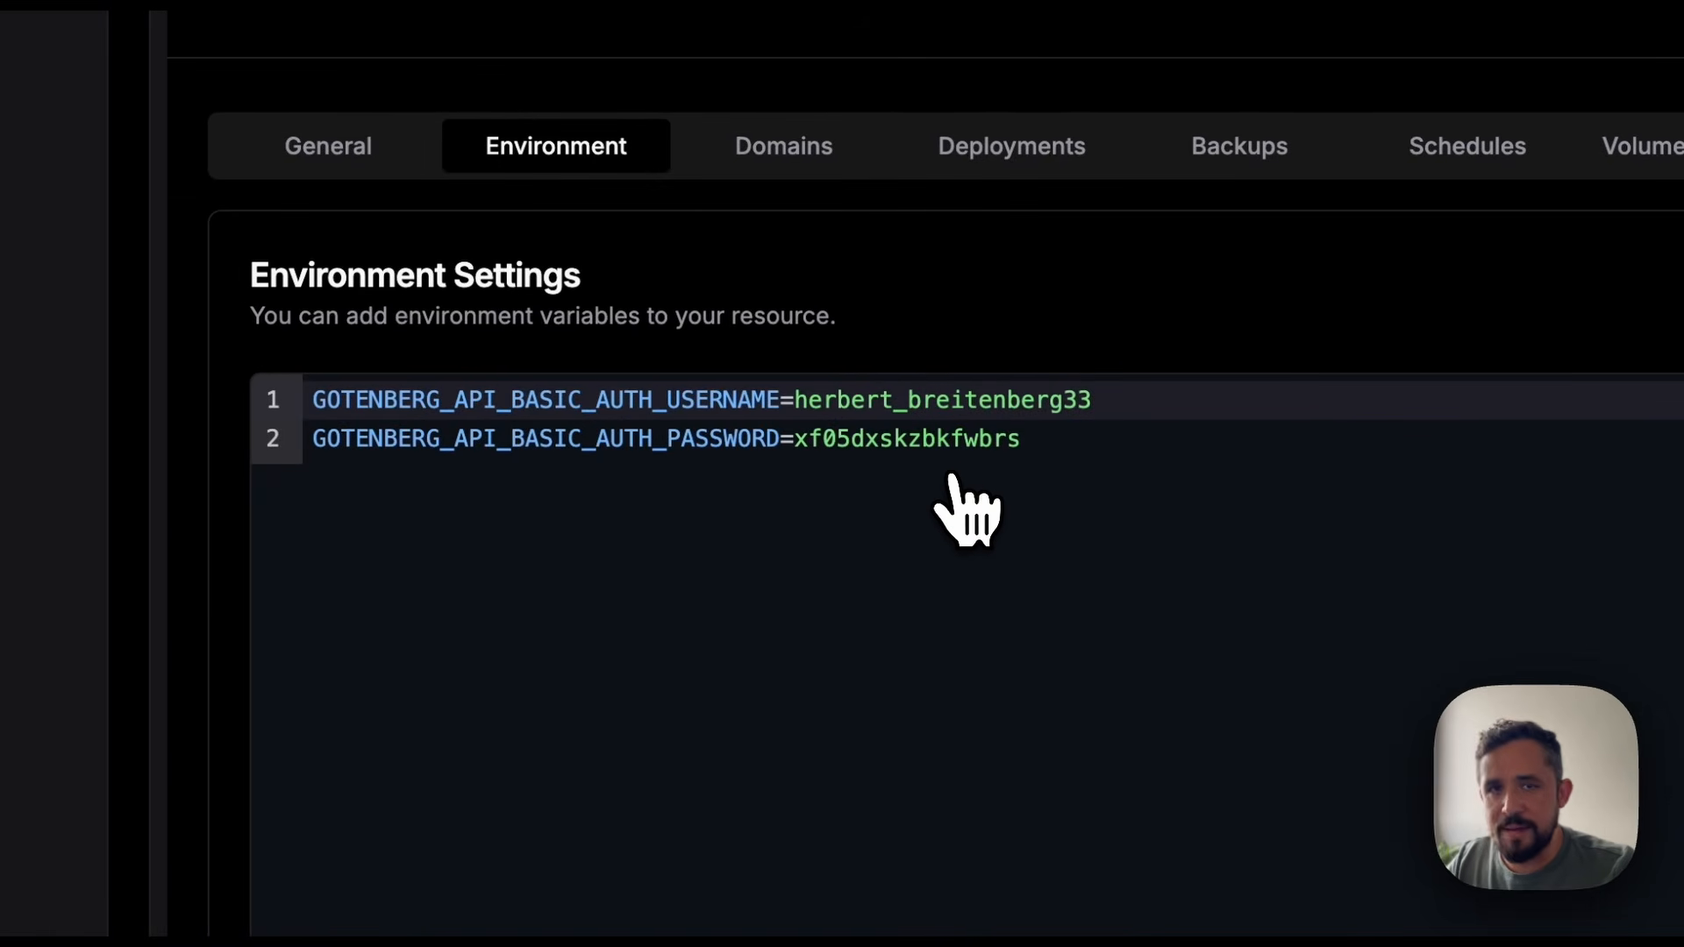
{"action": "left_click", "coordinate": [795, 400]}
{"action": "key", "text": "shift+End"}
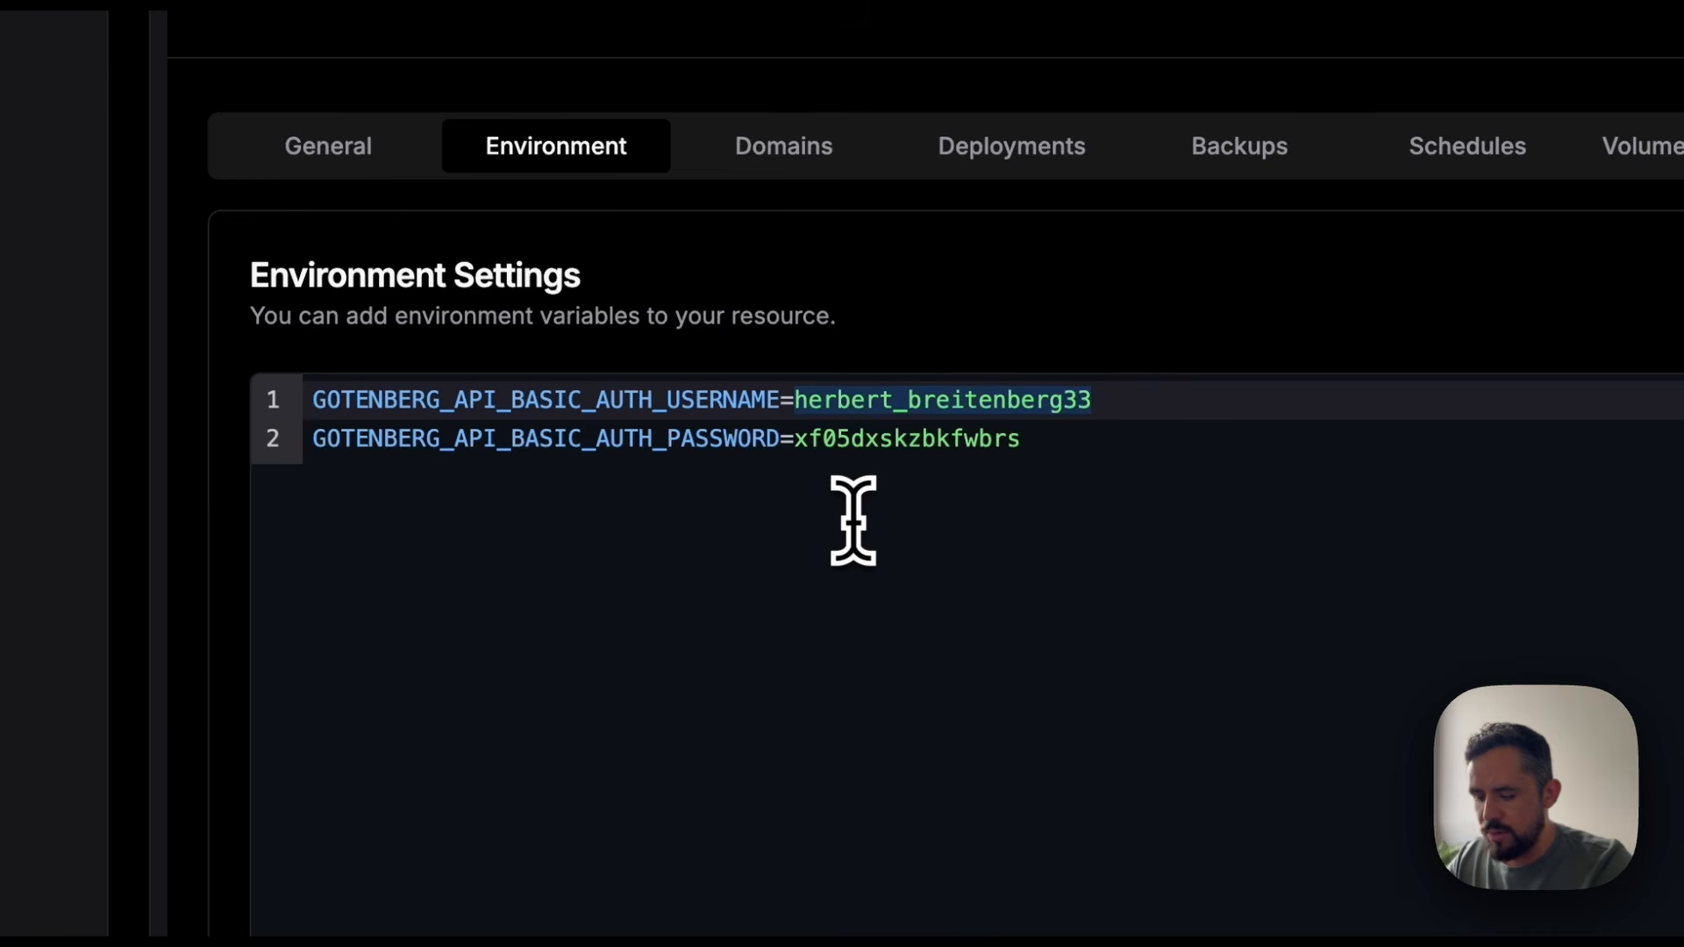
{"action": "type", "text": "ninelab"}
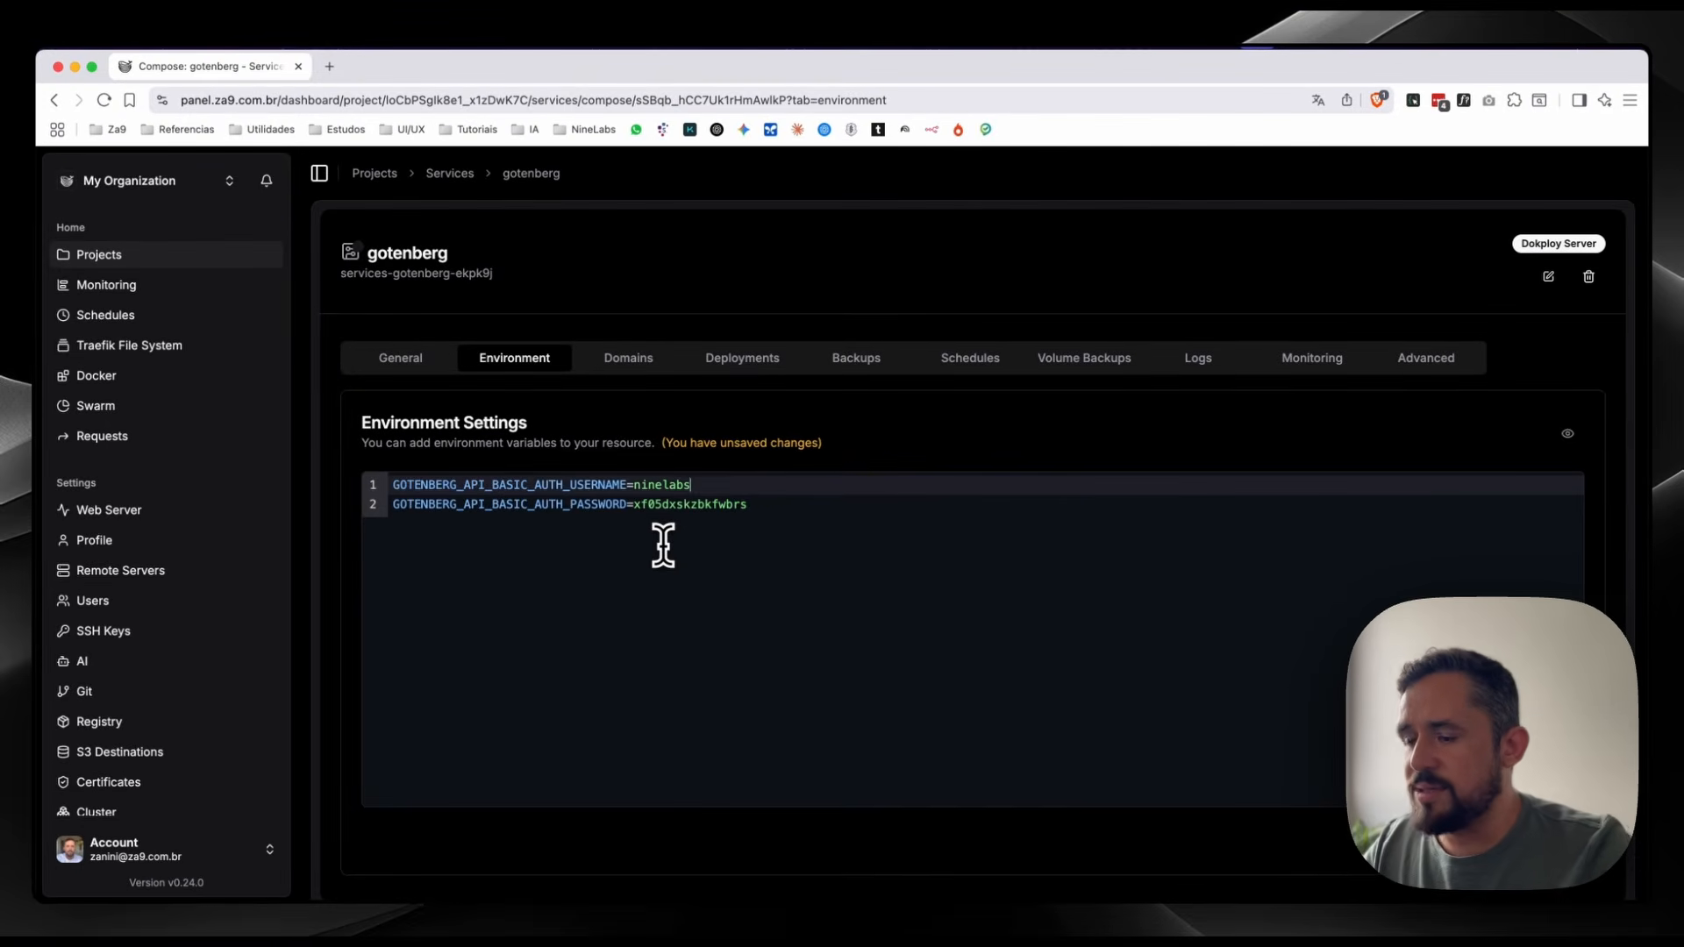
{"action": "type", "text": "s"}
{"action": "left_click", "coordinate": [663, 544]}
{"action": "key", "text": "shift+End"}
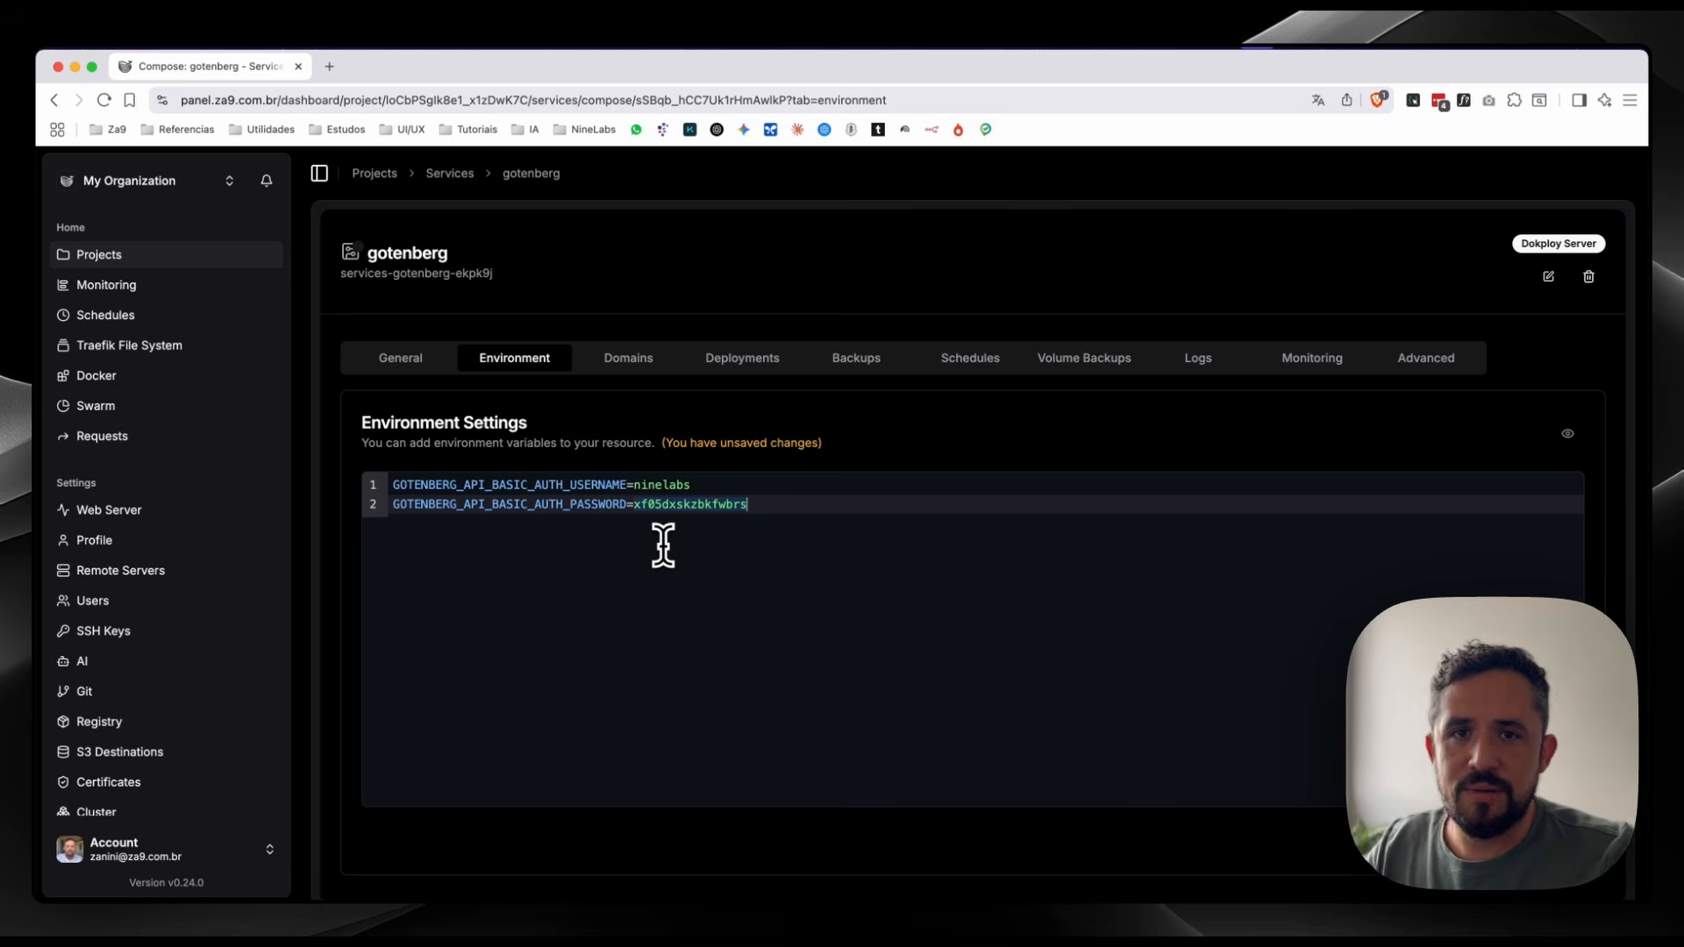
{"action": "key", "text": "BackSpace"}
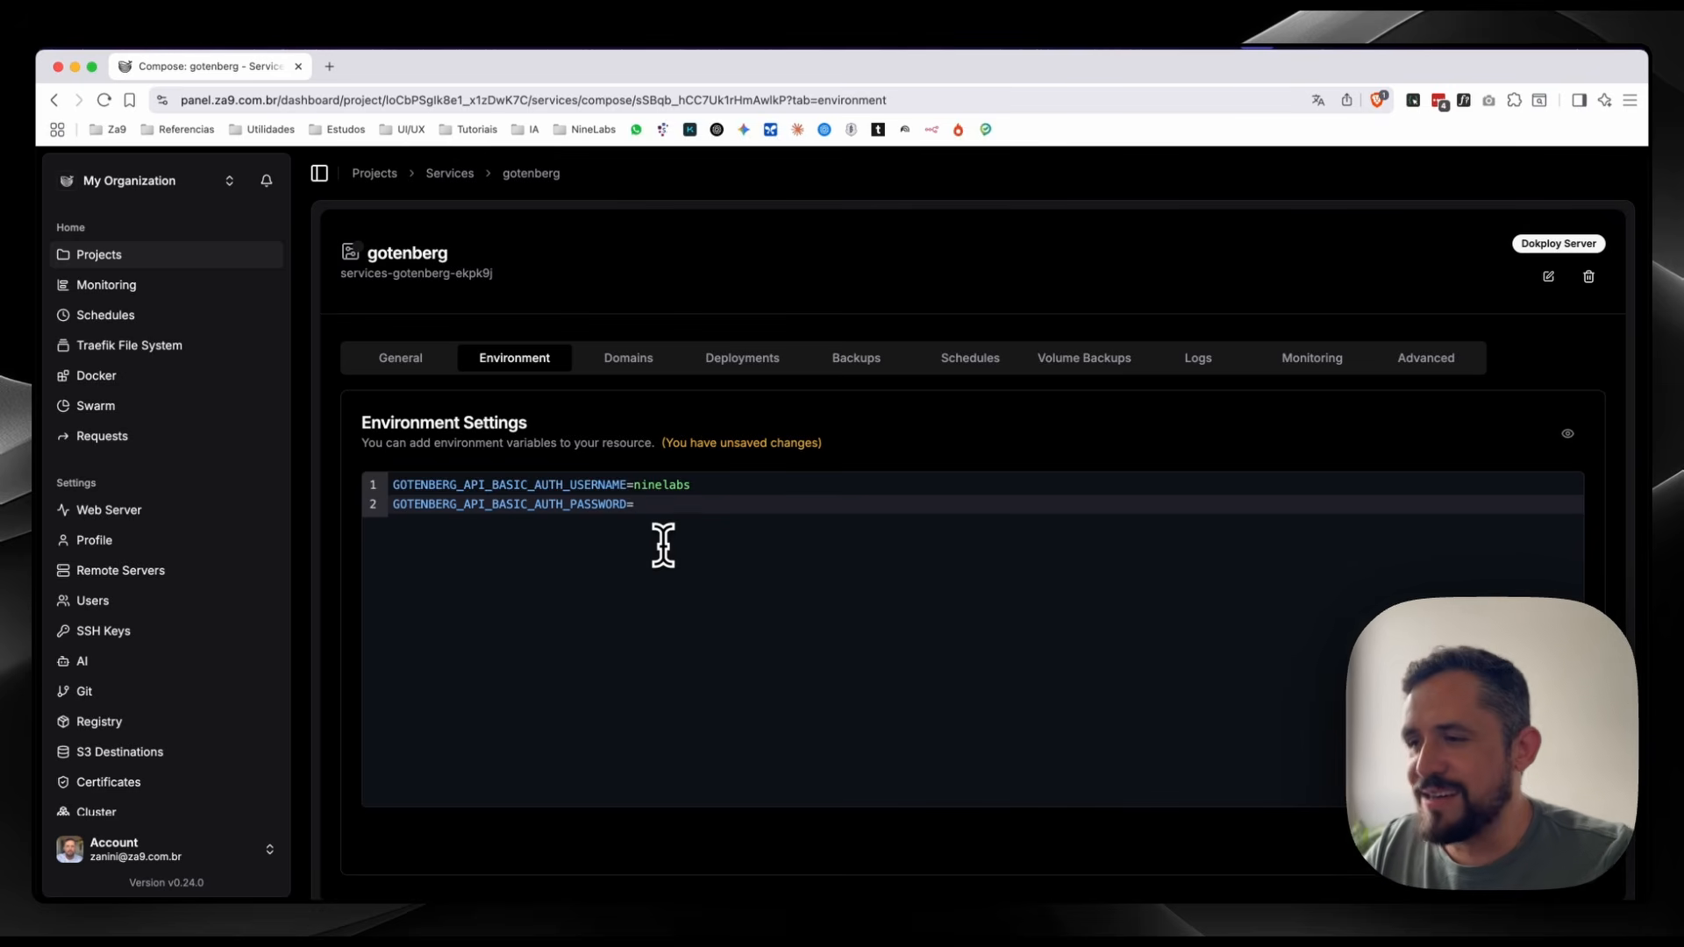
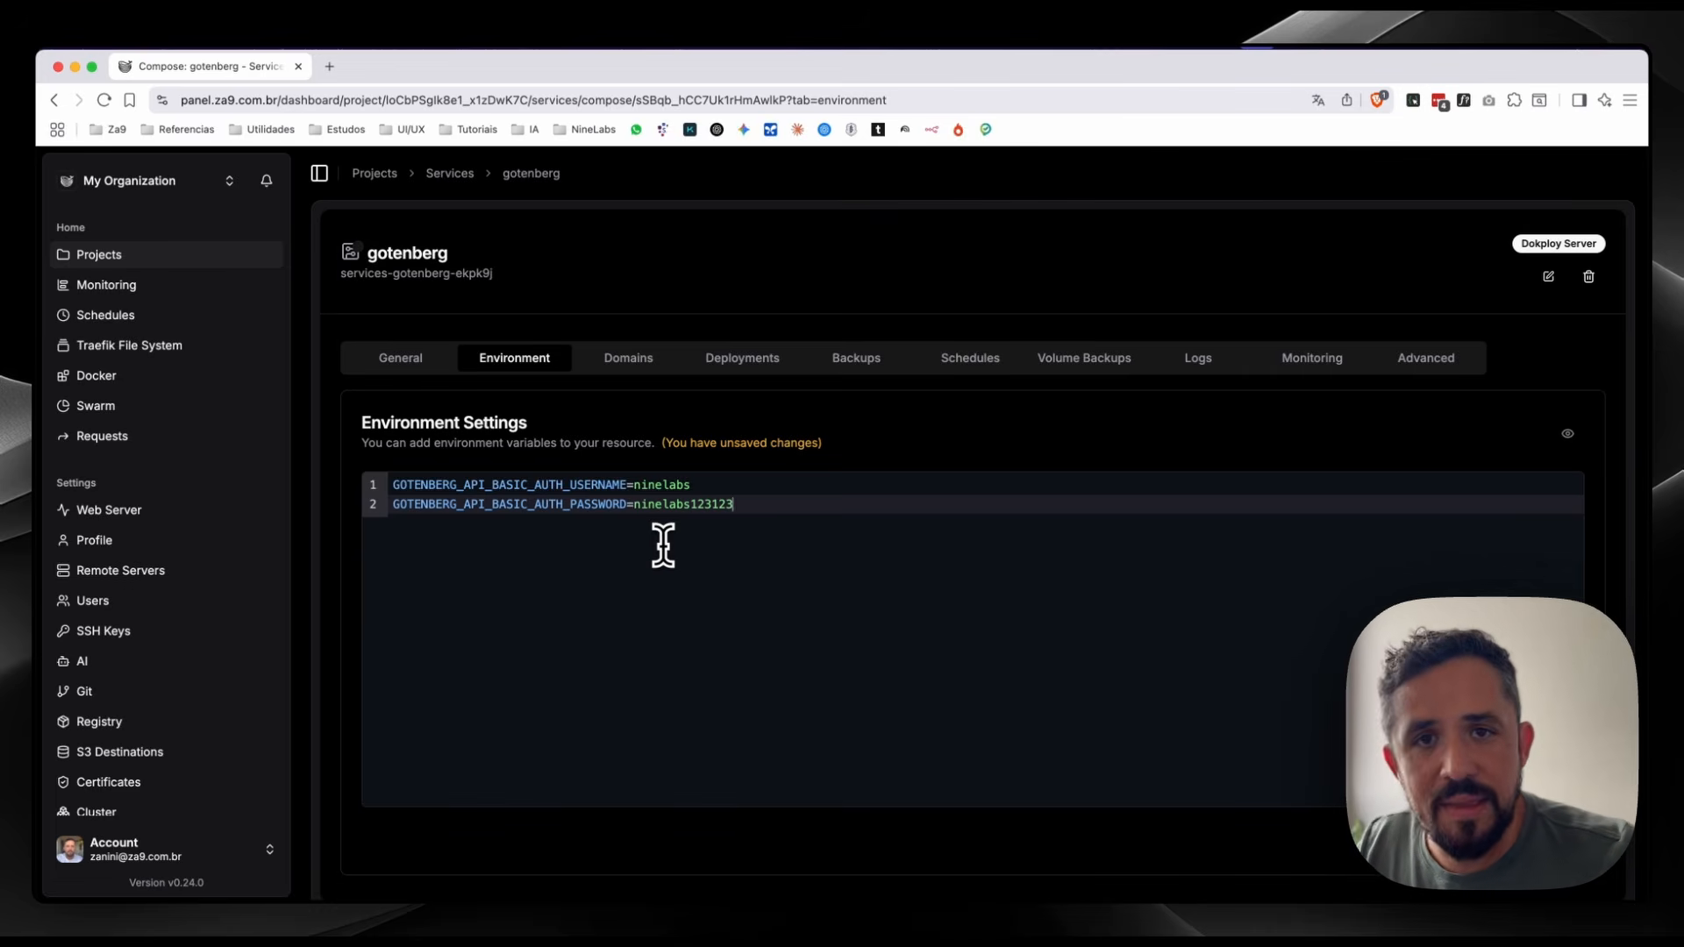
{"action": "left_click", "coordinate": [1567, 433]}
{"action": "left_click", "coordinate": [1567, 433]}
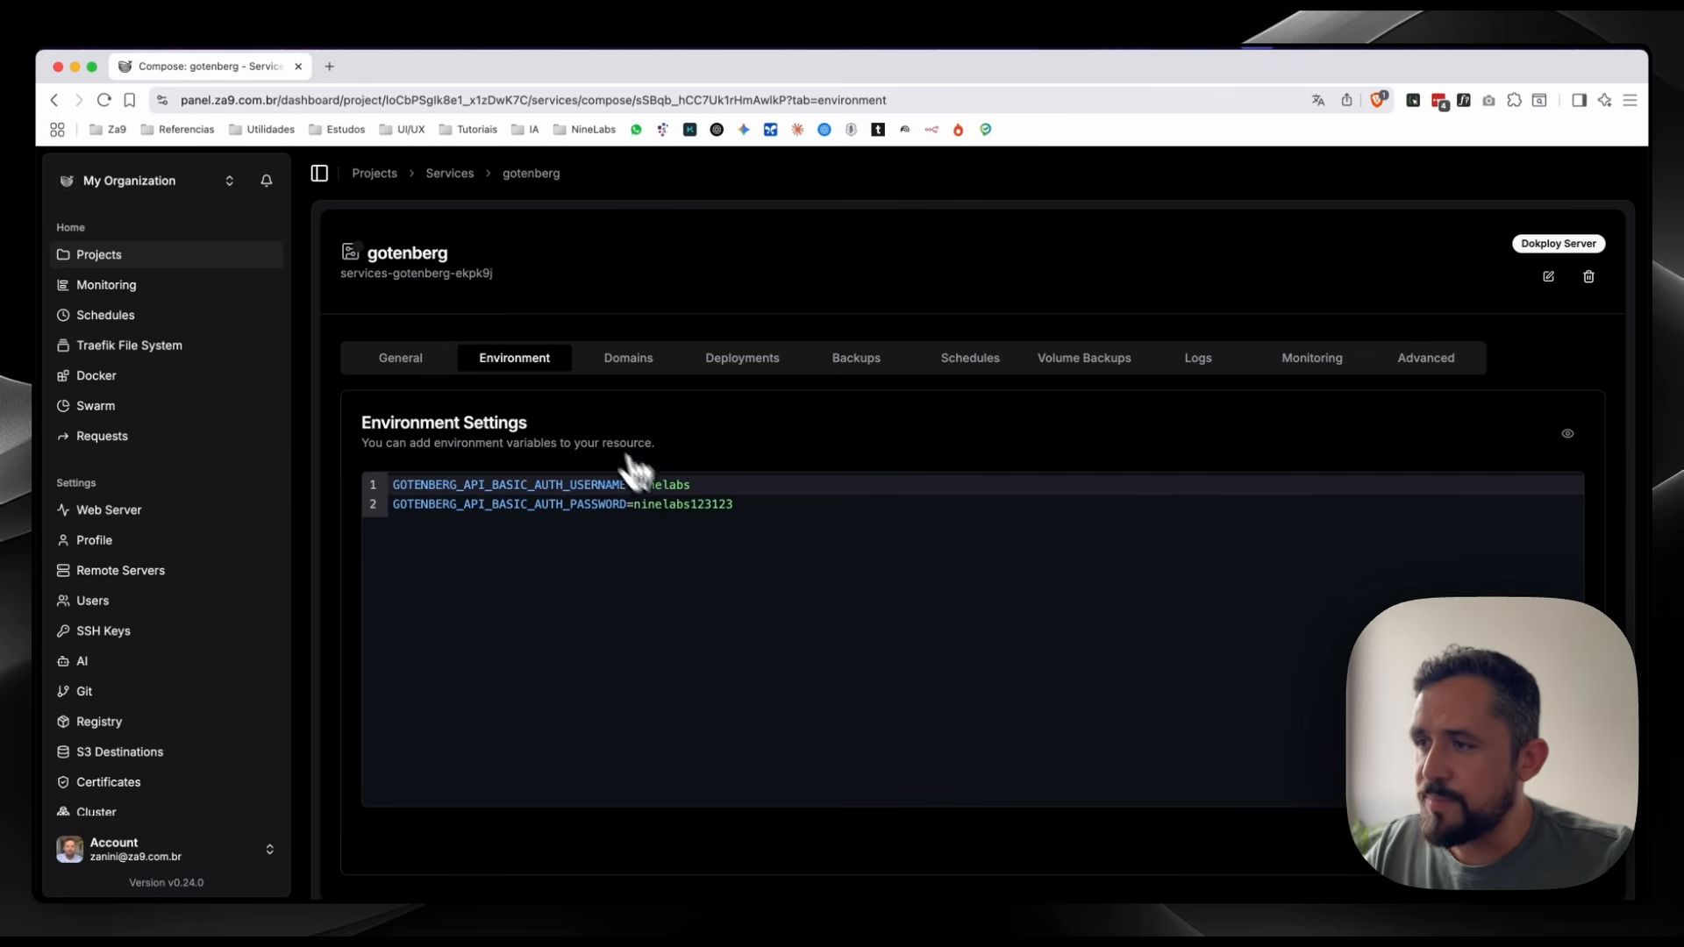
{"action": "left_click", "coordinate": [653, 372]}
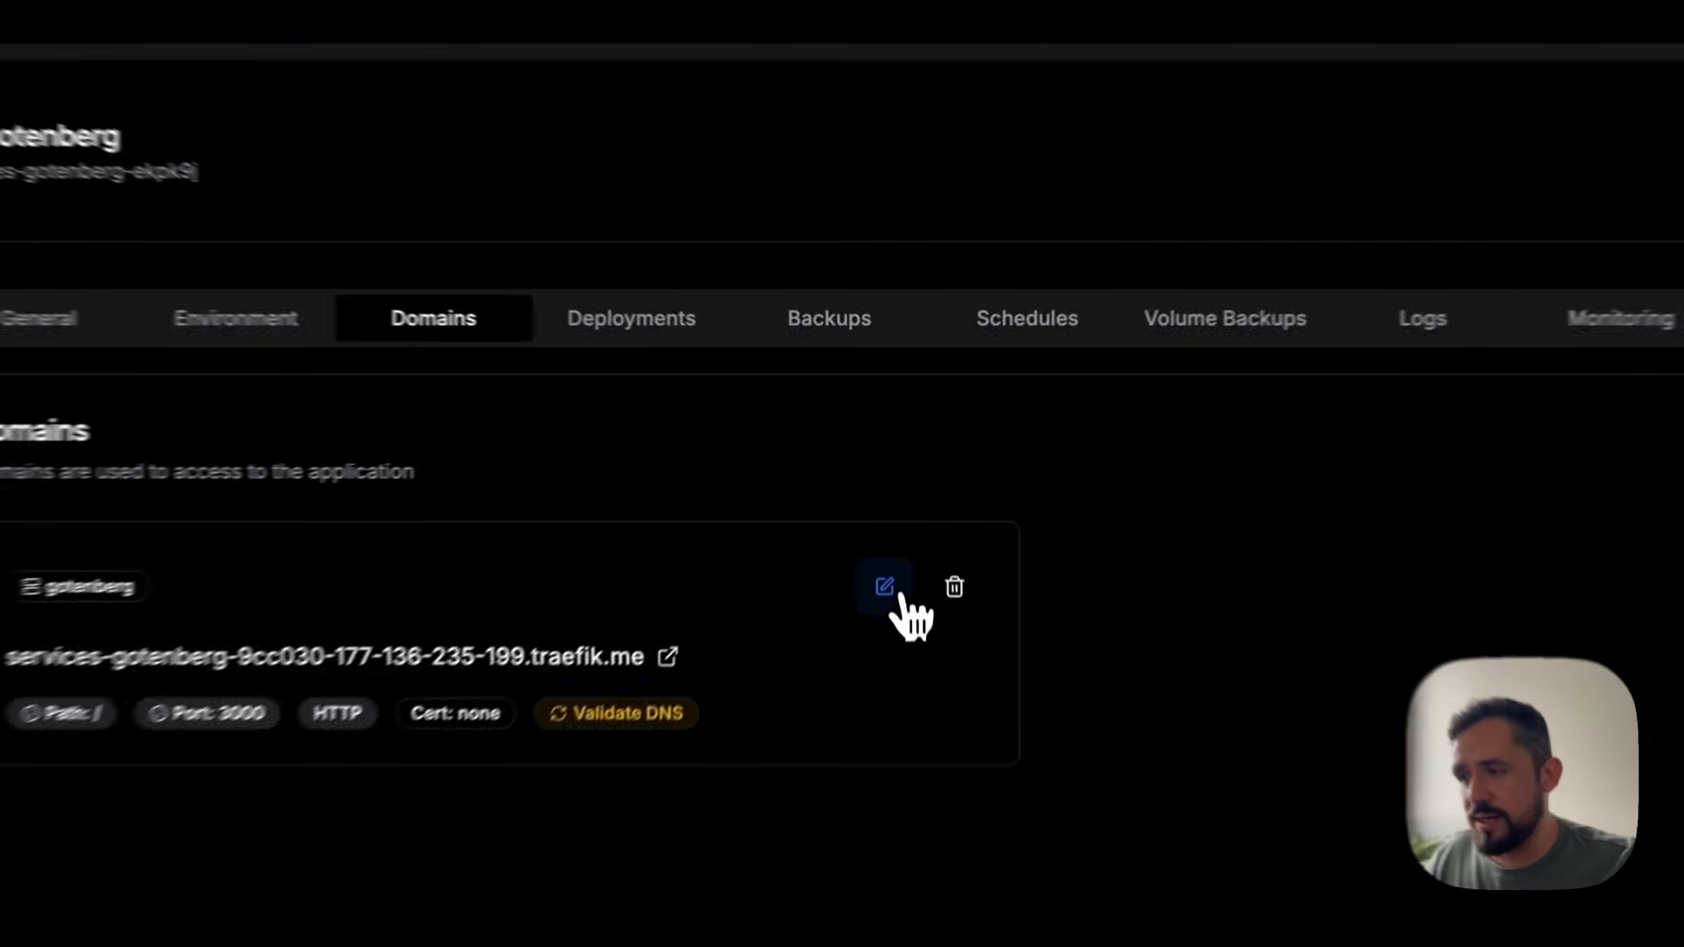
- Change the gotenberg domain host to pdf.za9.com.br with HTTPS via Let's Encrypt and update it
{"action": "left_click", "coordinate": [888, 513]}
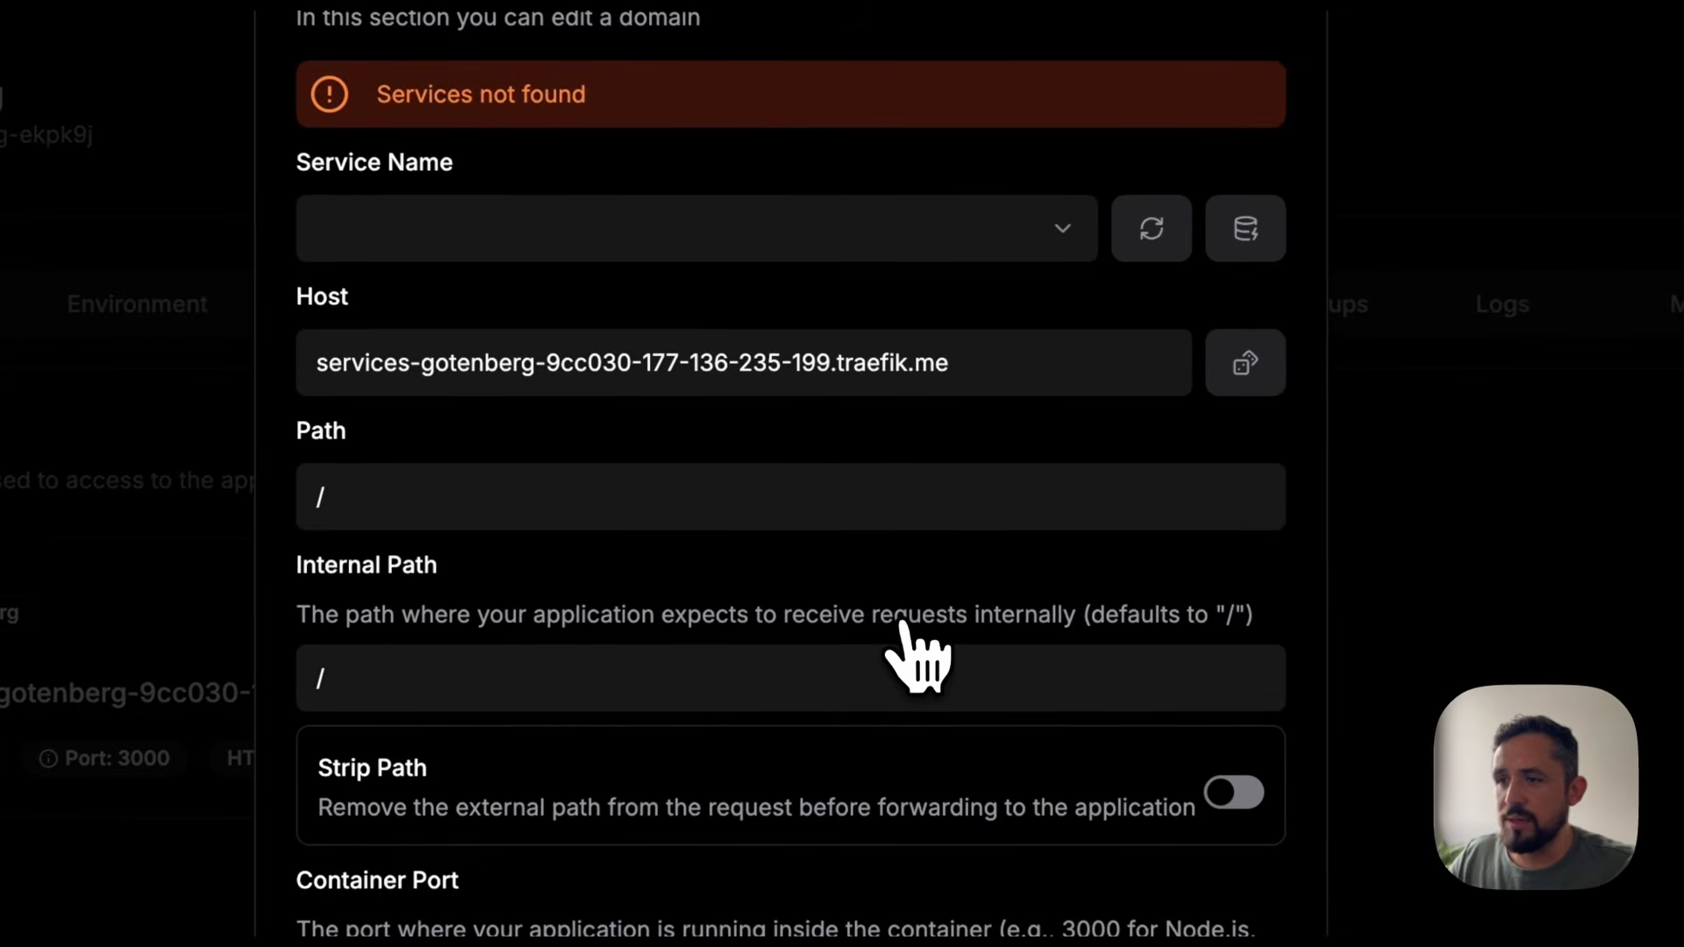
{"action": "left_click", "coordinate": [1148, 233]}
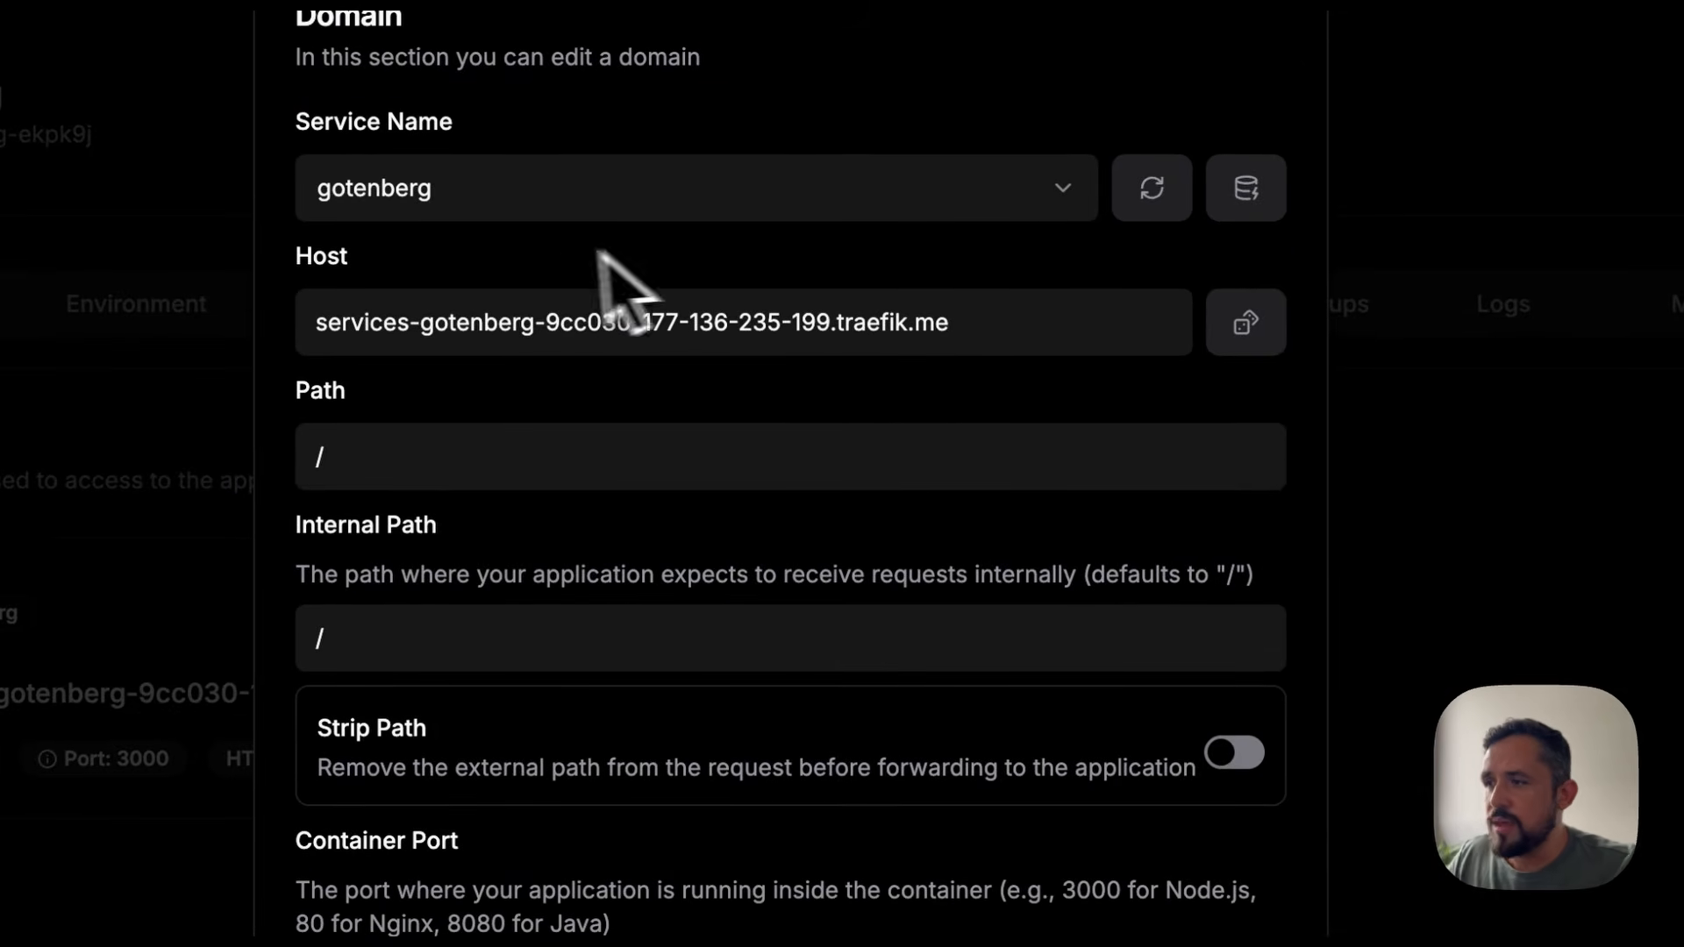
{"action": "triple_click", "coordinate": [493, 330]}
{"action": "type", "text": "pdf.za9.com.br"}
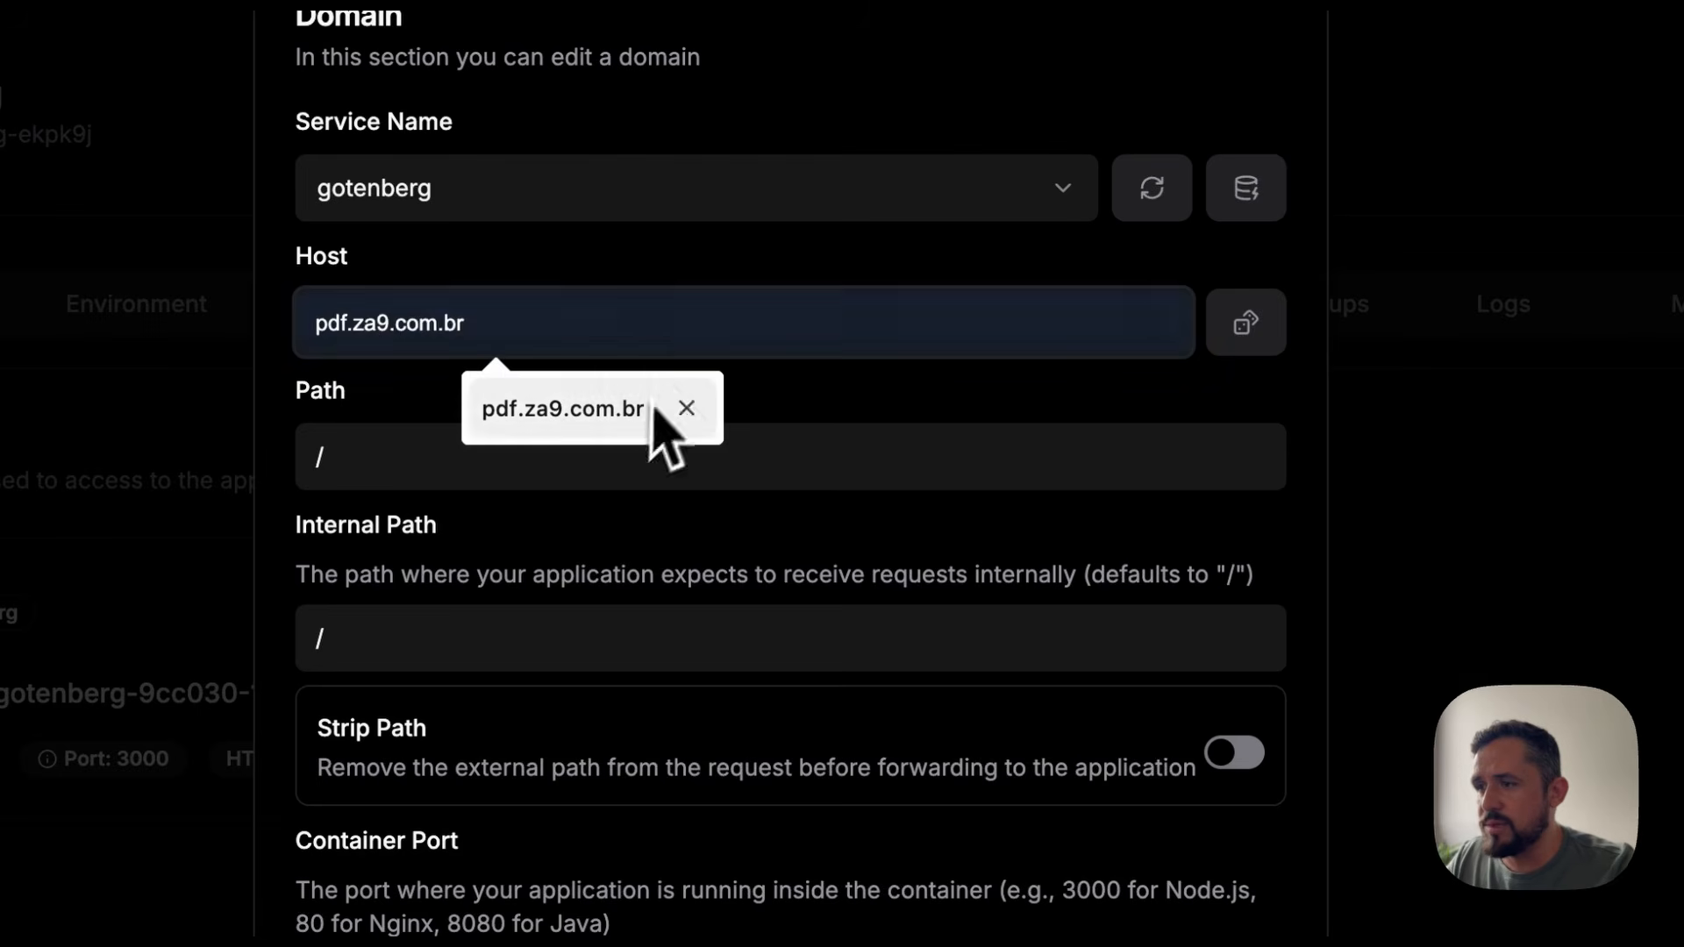
{"action": "left_click", "coordinate": [663, 436]}
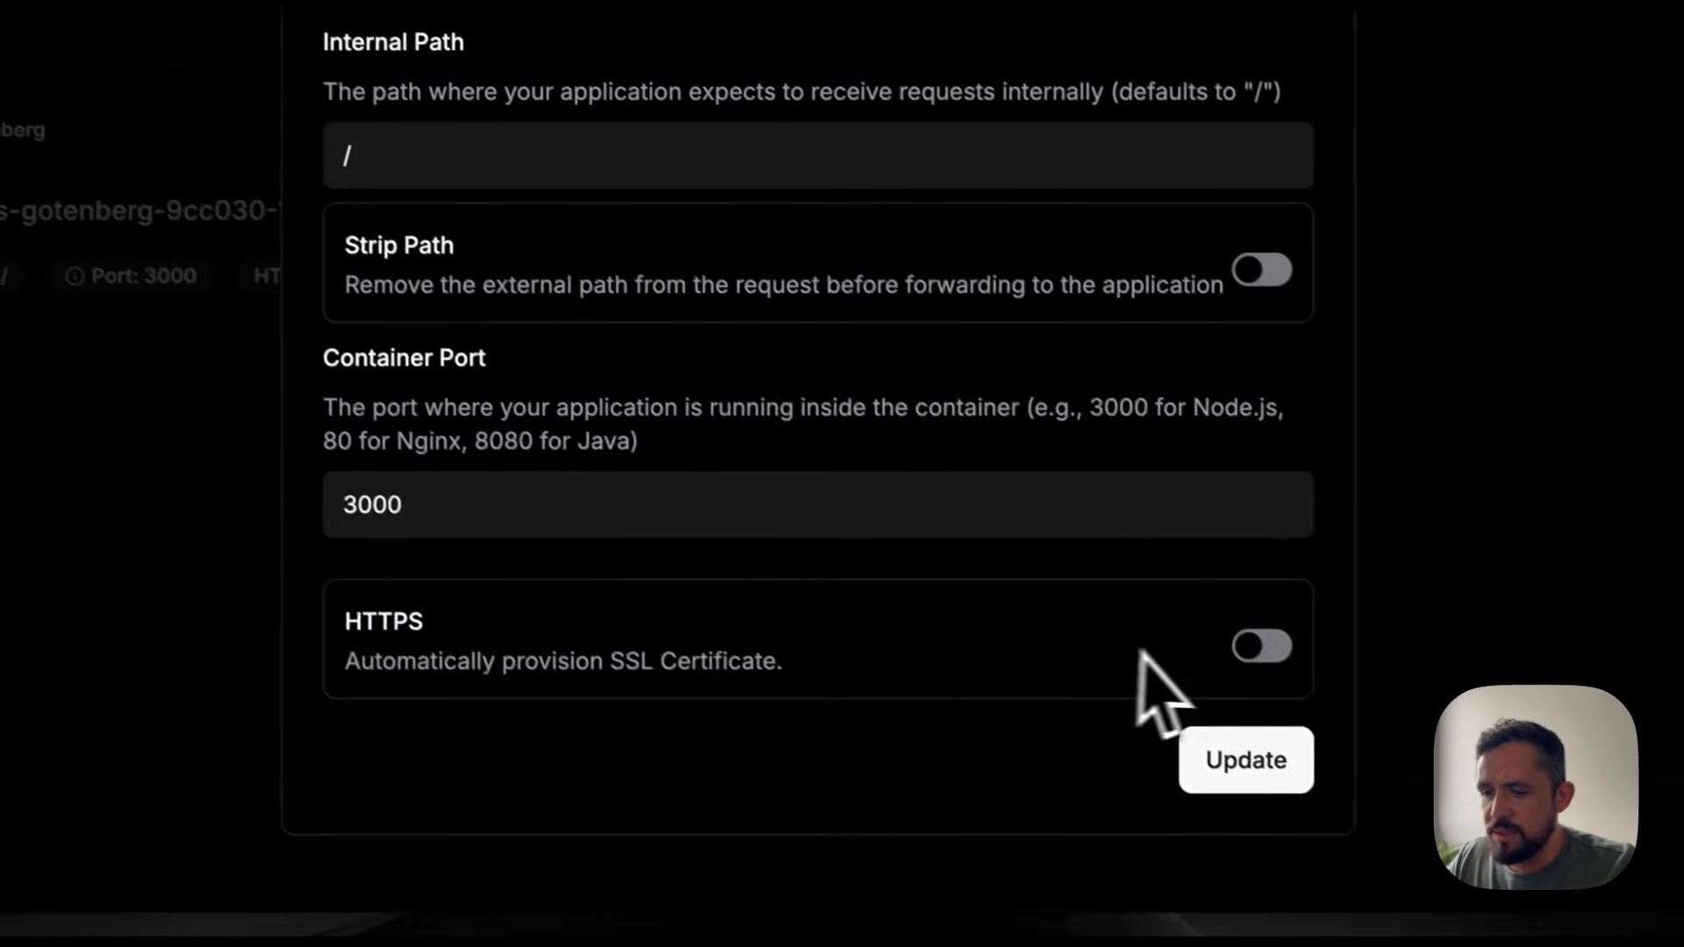
{"action": "left_click", "coordinate": [1375, 724]}
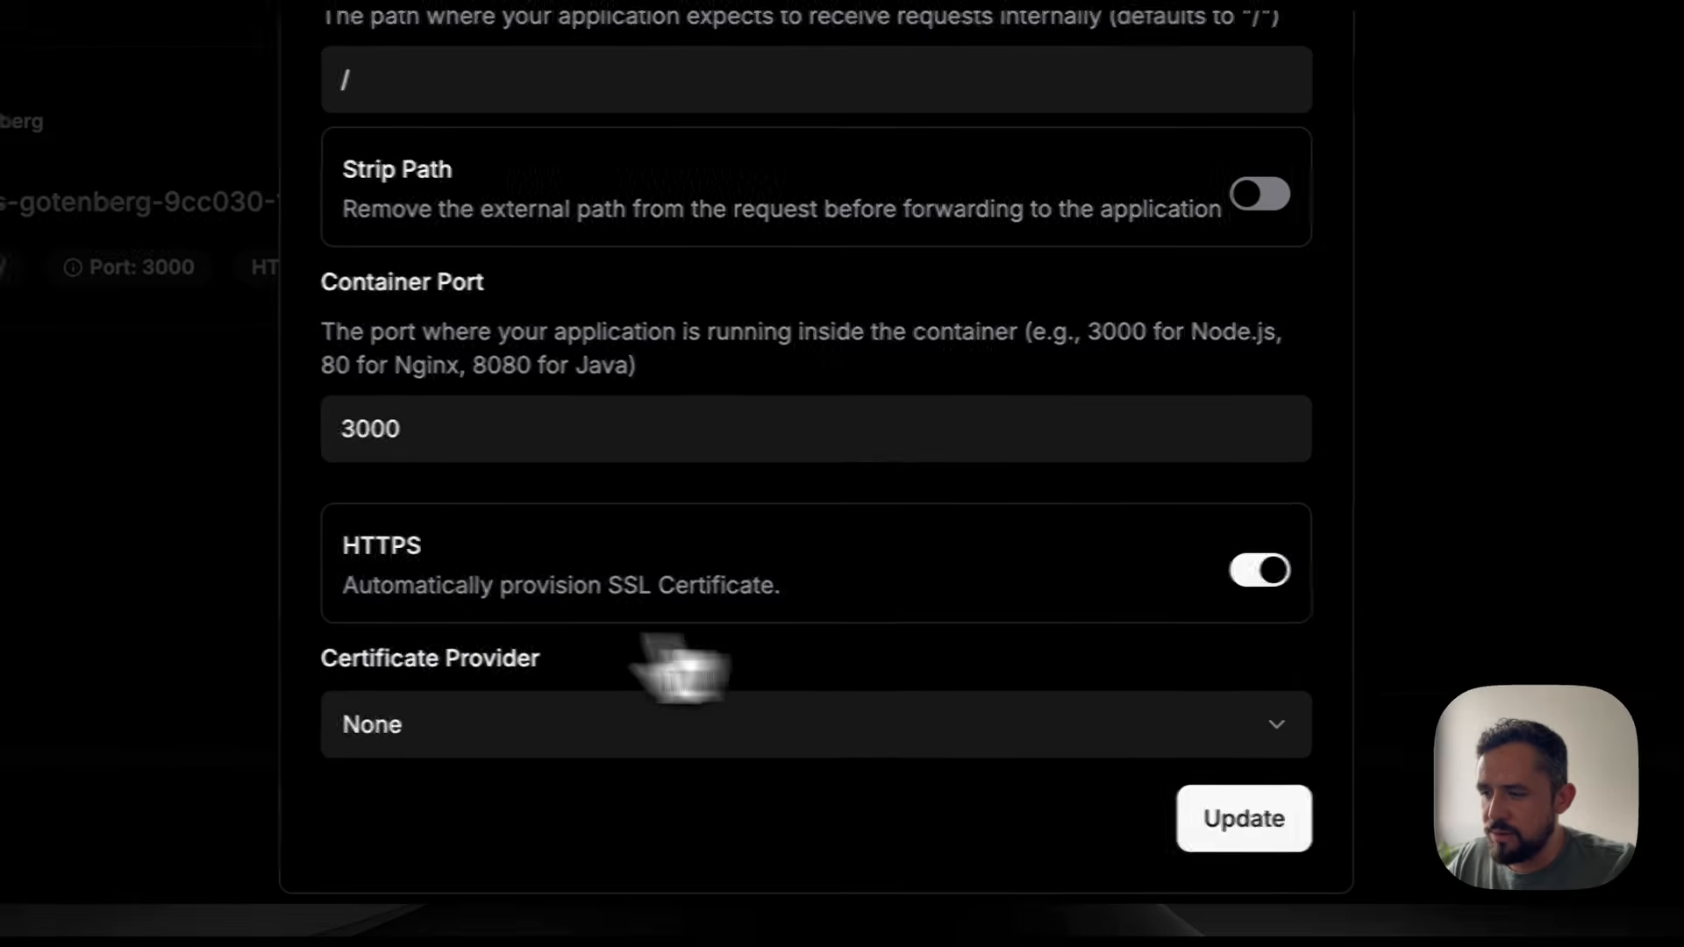
{"action": "left_click", "coordinate": [496, 747]}
{"action": "left_click", "coordinate": [574, 606]}
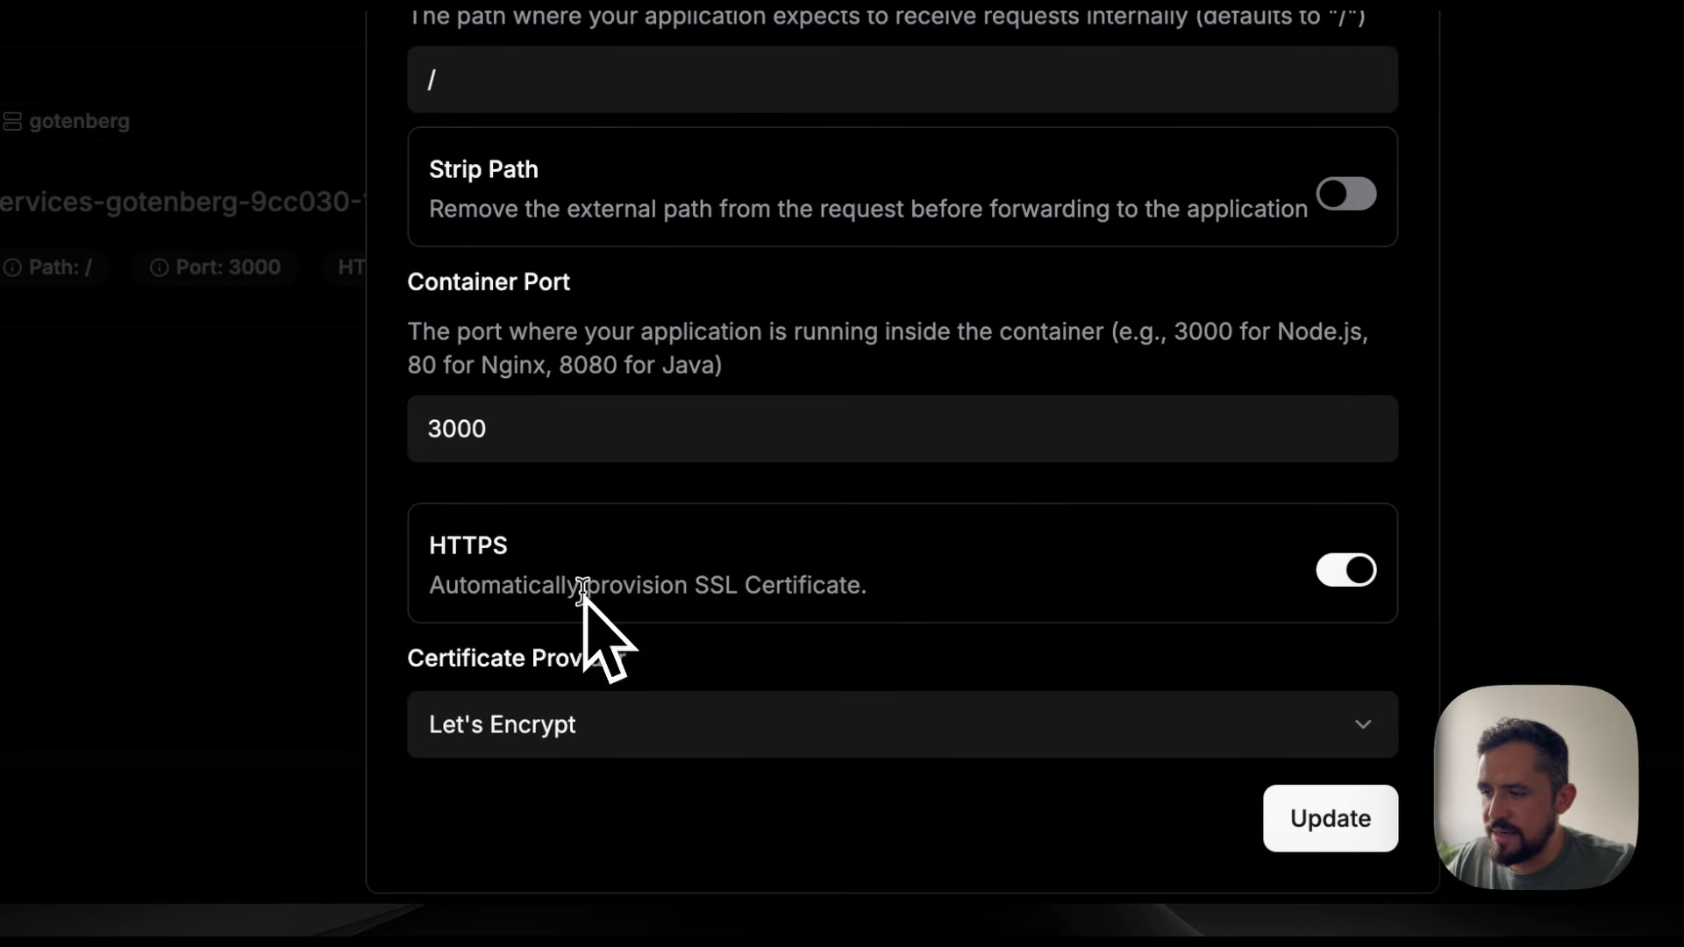
{"action": "left_click", "coordinate": [1330, 820]}
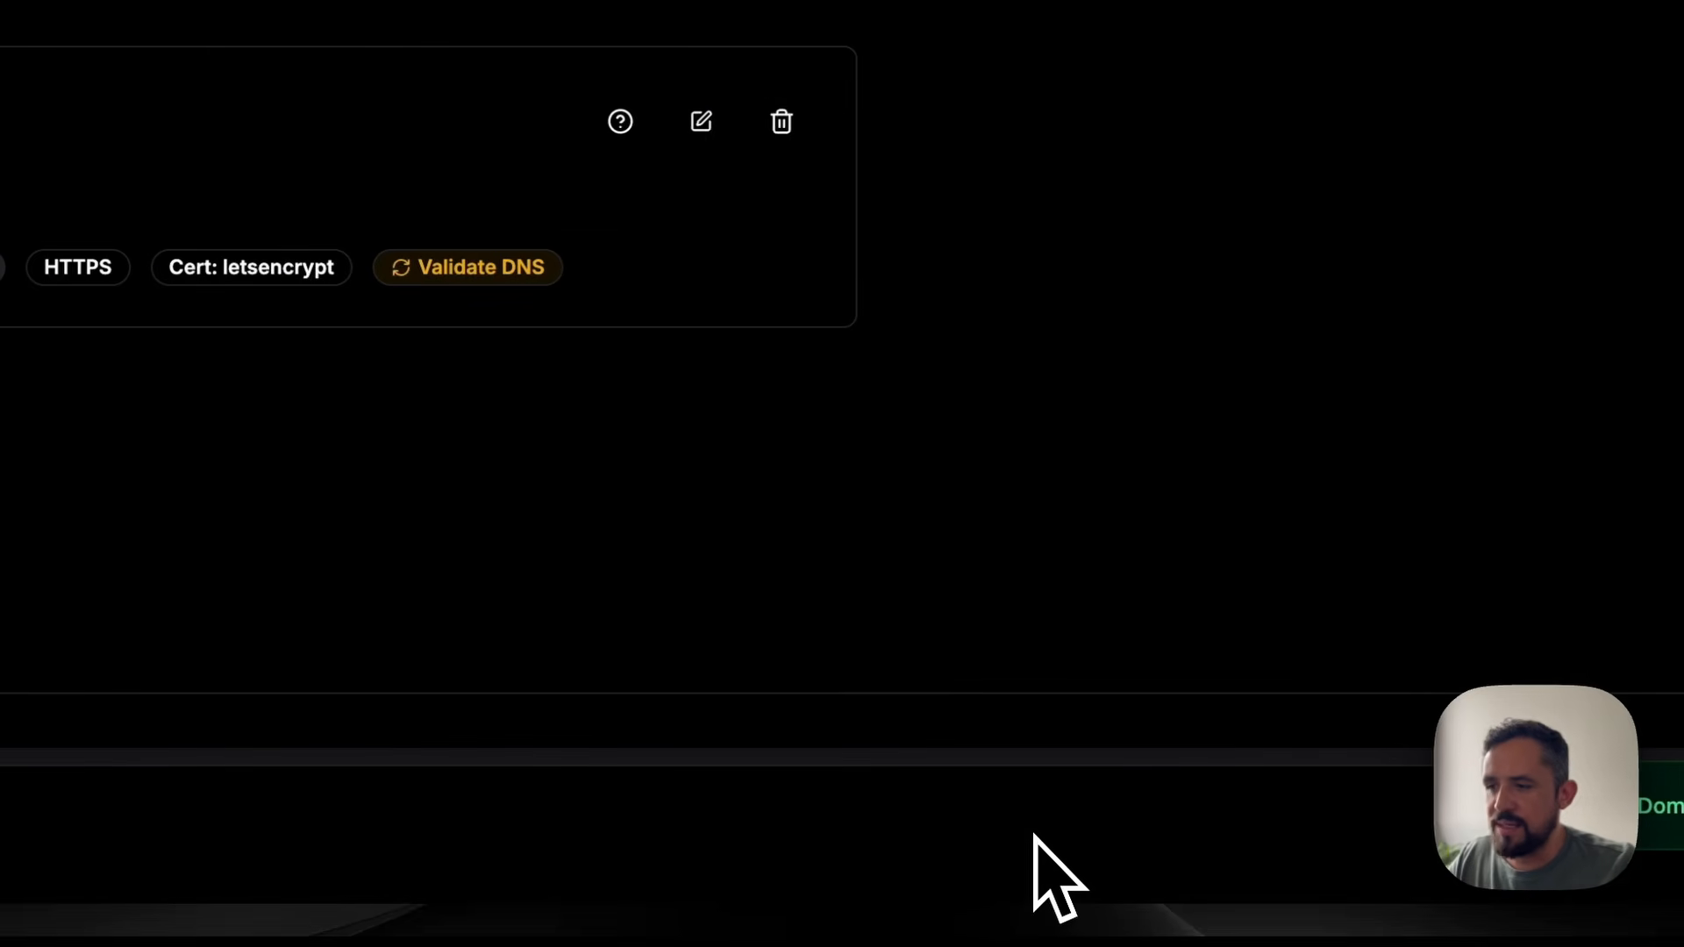
- Check the domain's DNS, deploy the gotenberg compose, then view its pdf.za9.com.br domain
{"action": "left_click", "coordinate": [478, 266]}
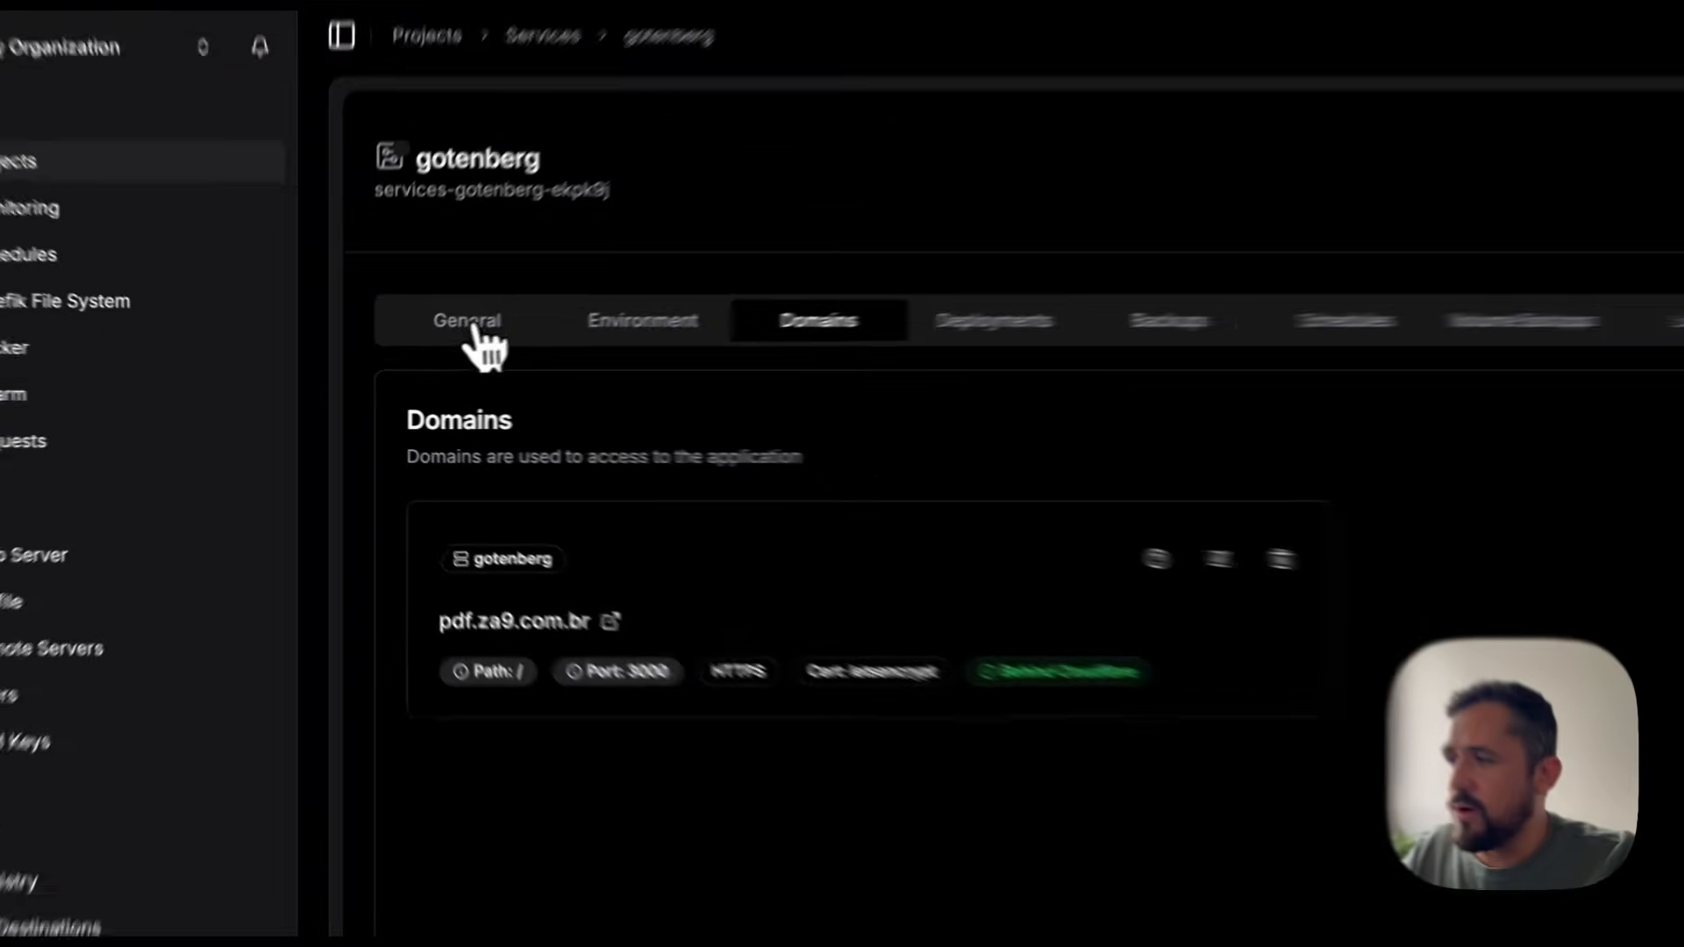
{"action": "left_click", "coordinate": [405, 360]}
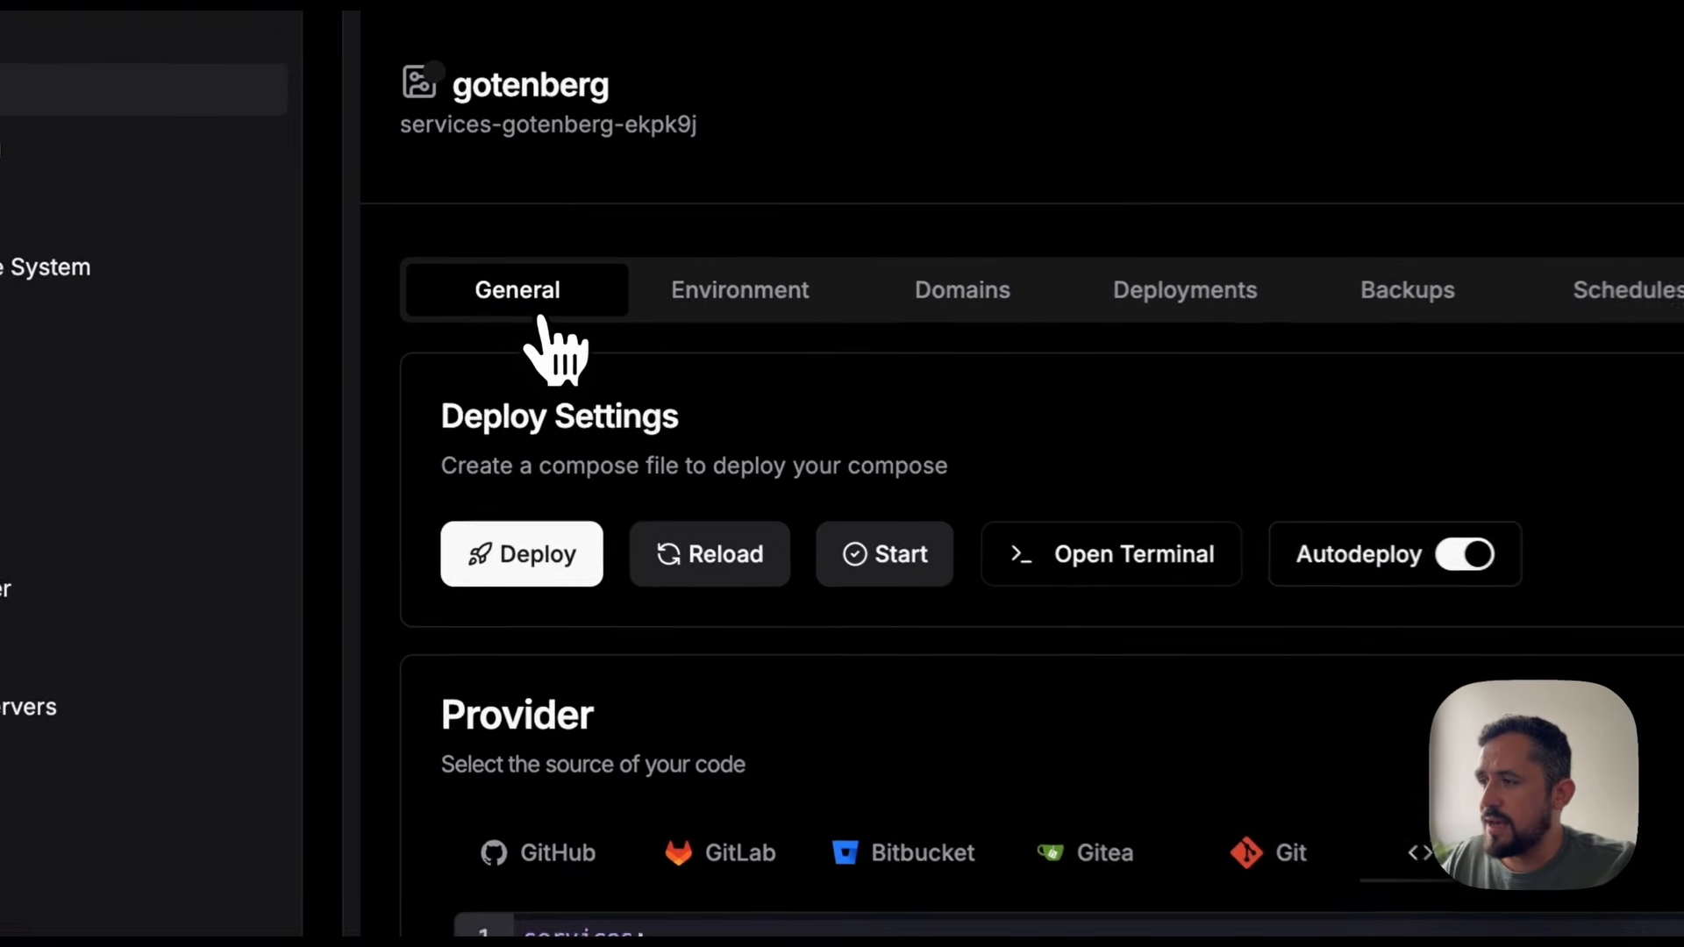
{"action": "left_click", "coordinate": [561, 570]}
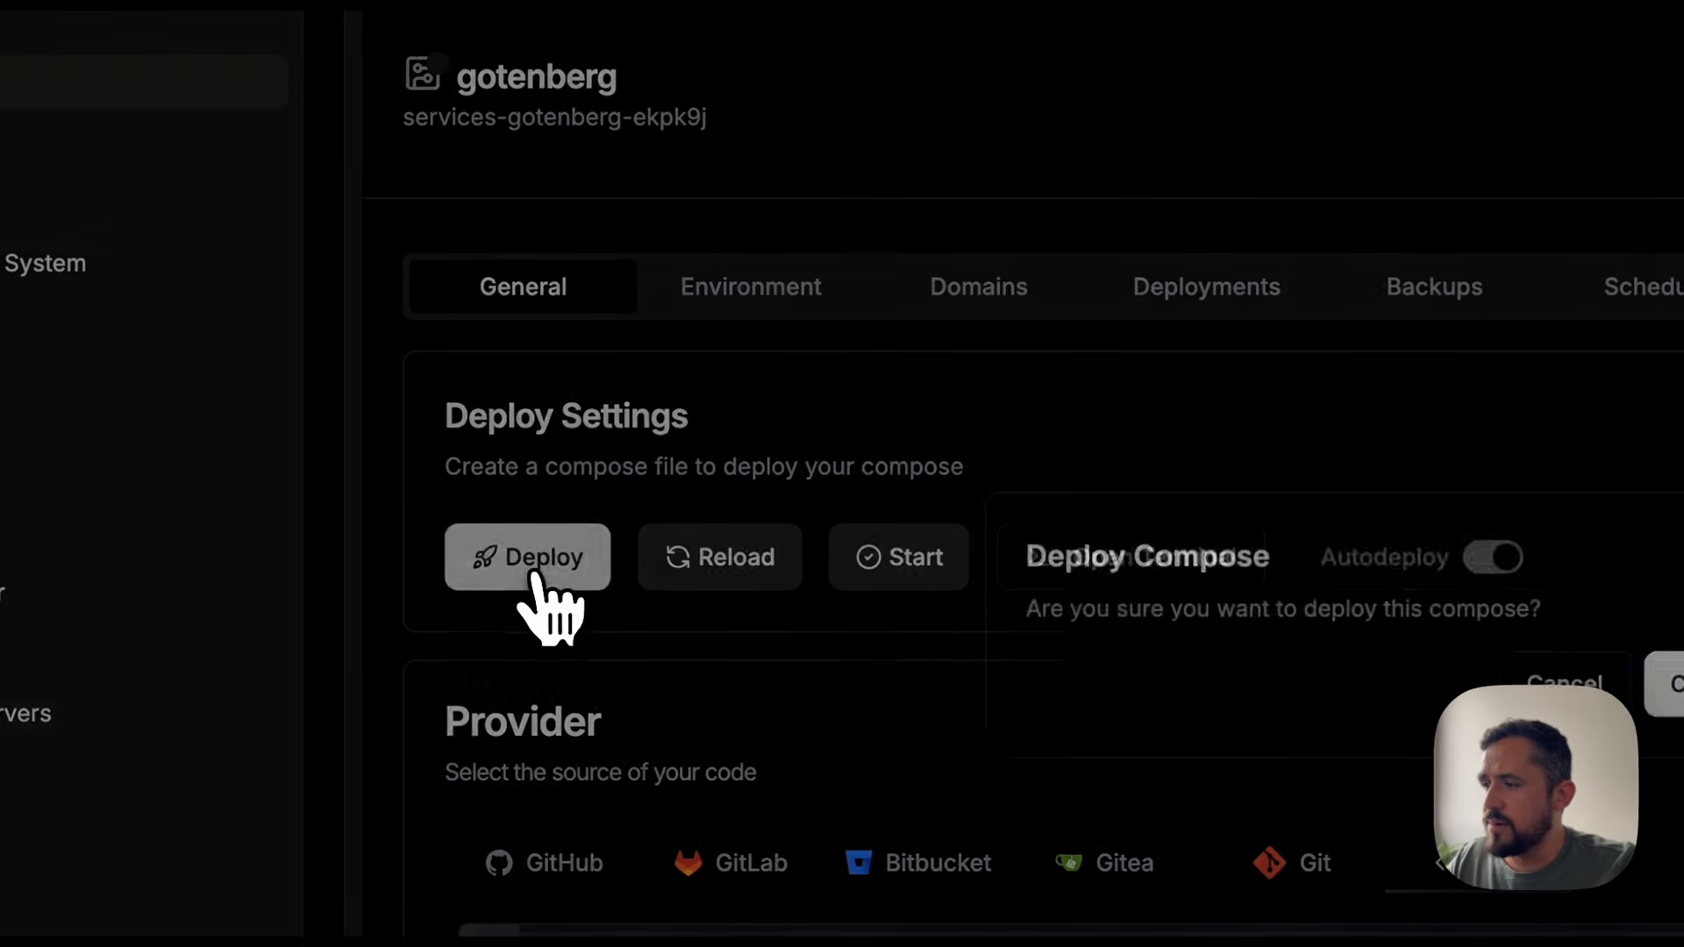
{"action": "left_click", "coordinate": [1670, 682]}
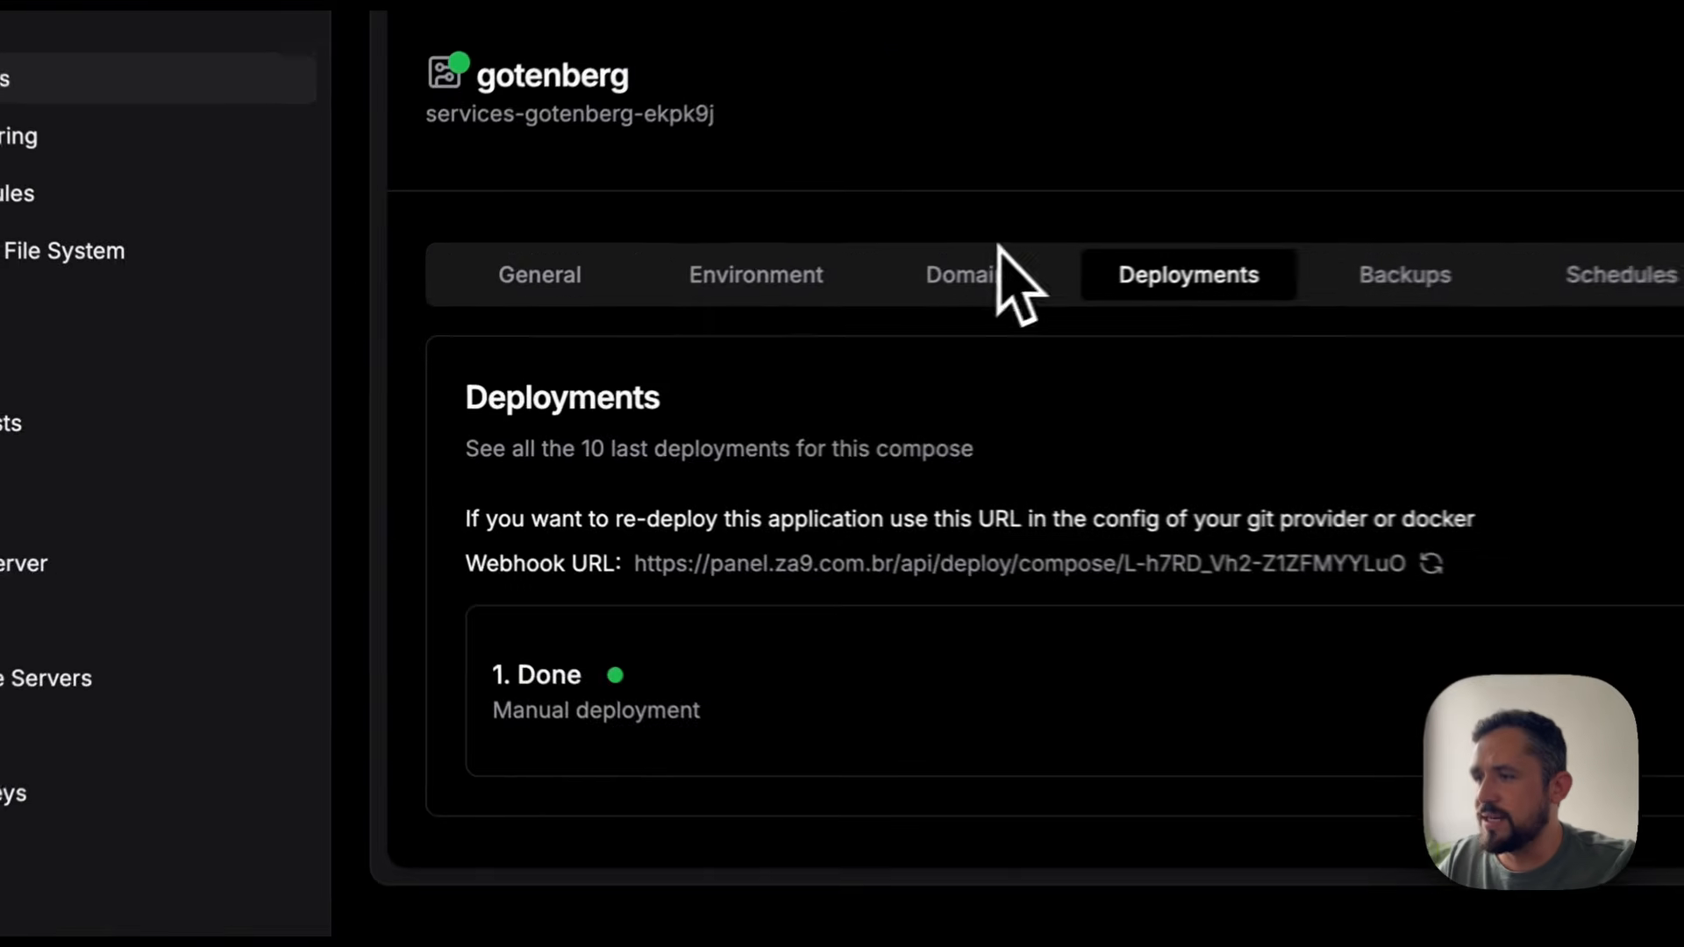
{"action": "left_click", "coordinate": [631, 359]}
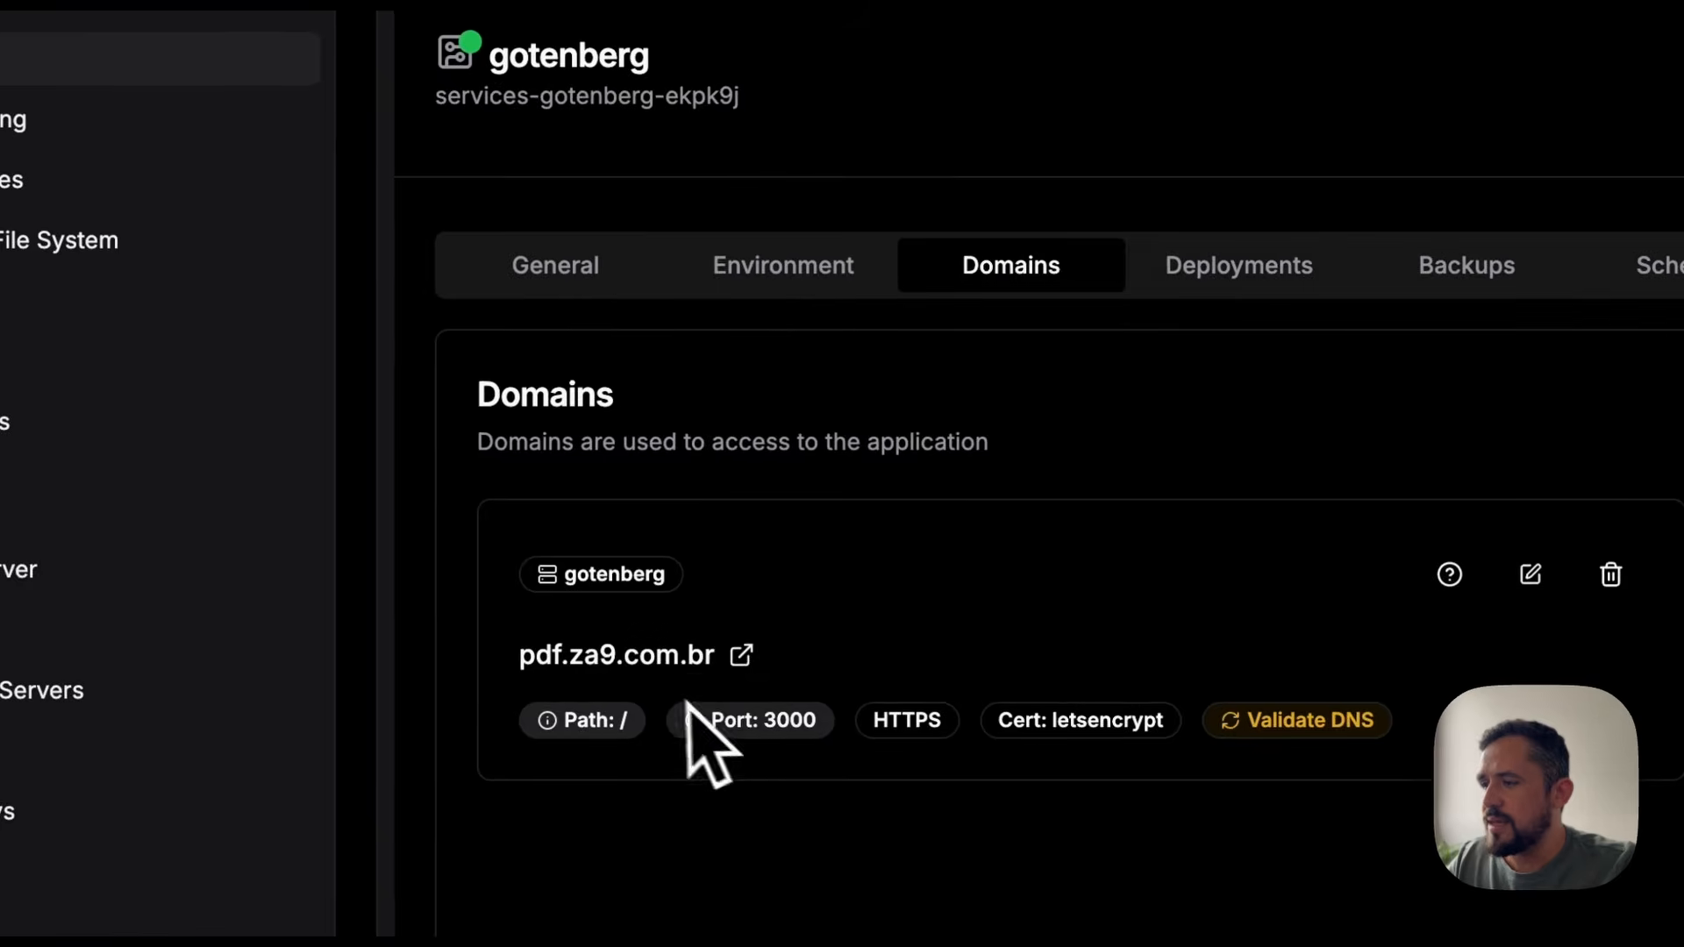
- Log in at pdf.za9.com.br with the service's username and password, then follow the gotenberg.dev link
{"action": "left_click", "coordinate": [667, 668]}
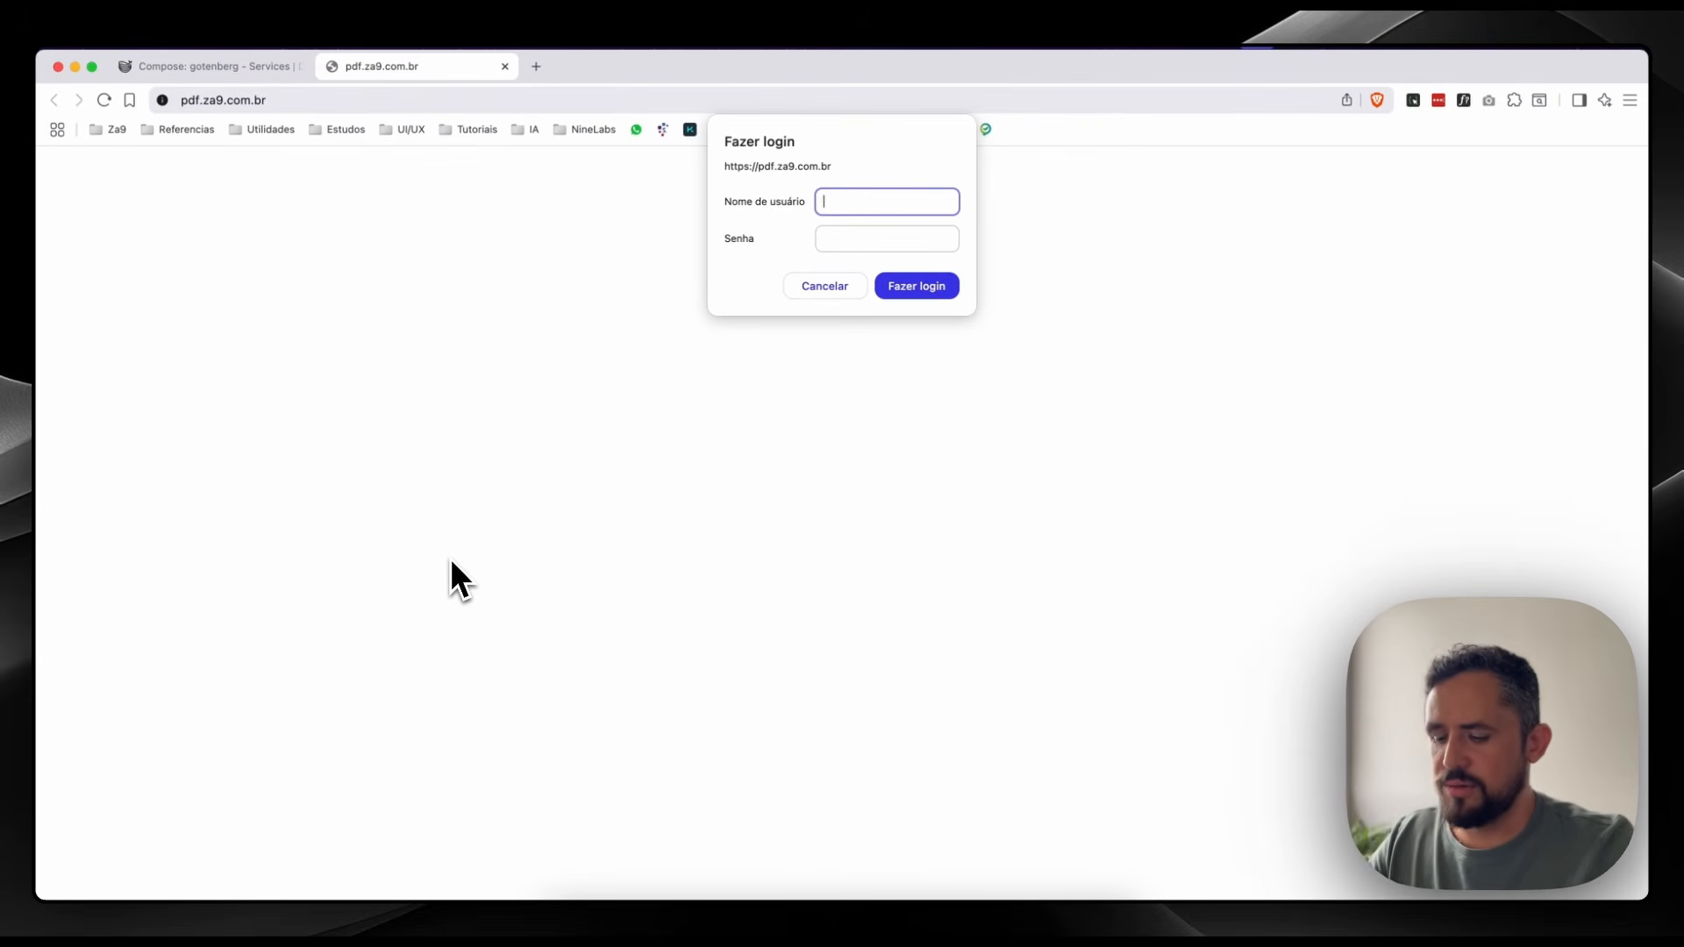
{"action": "type", "text": "ninelabs"}
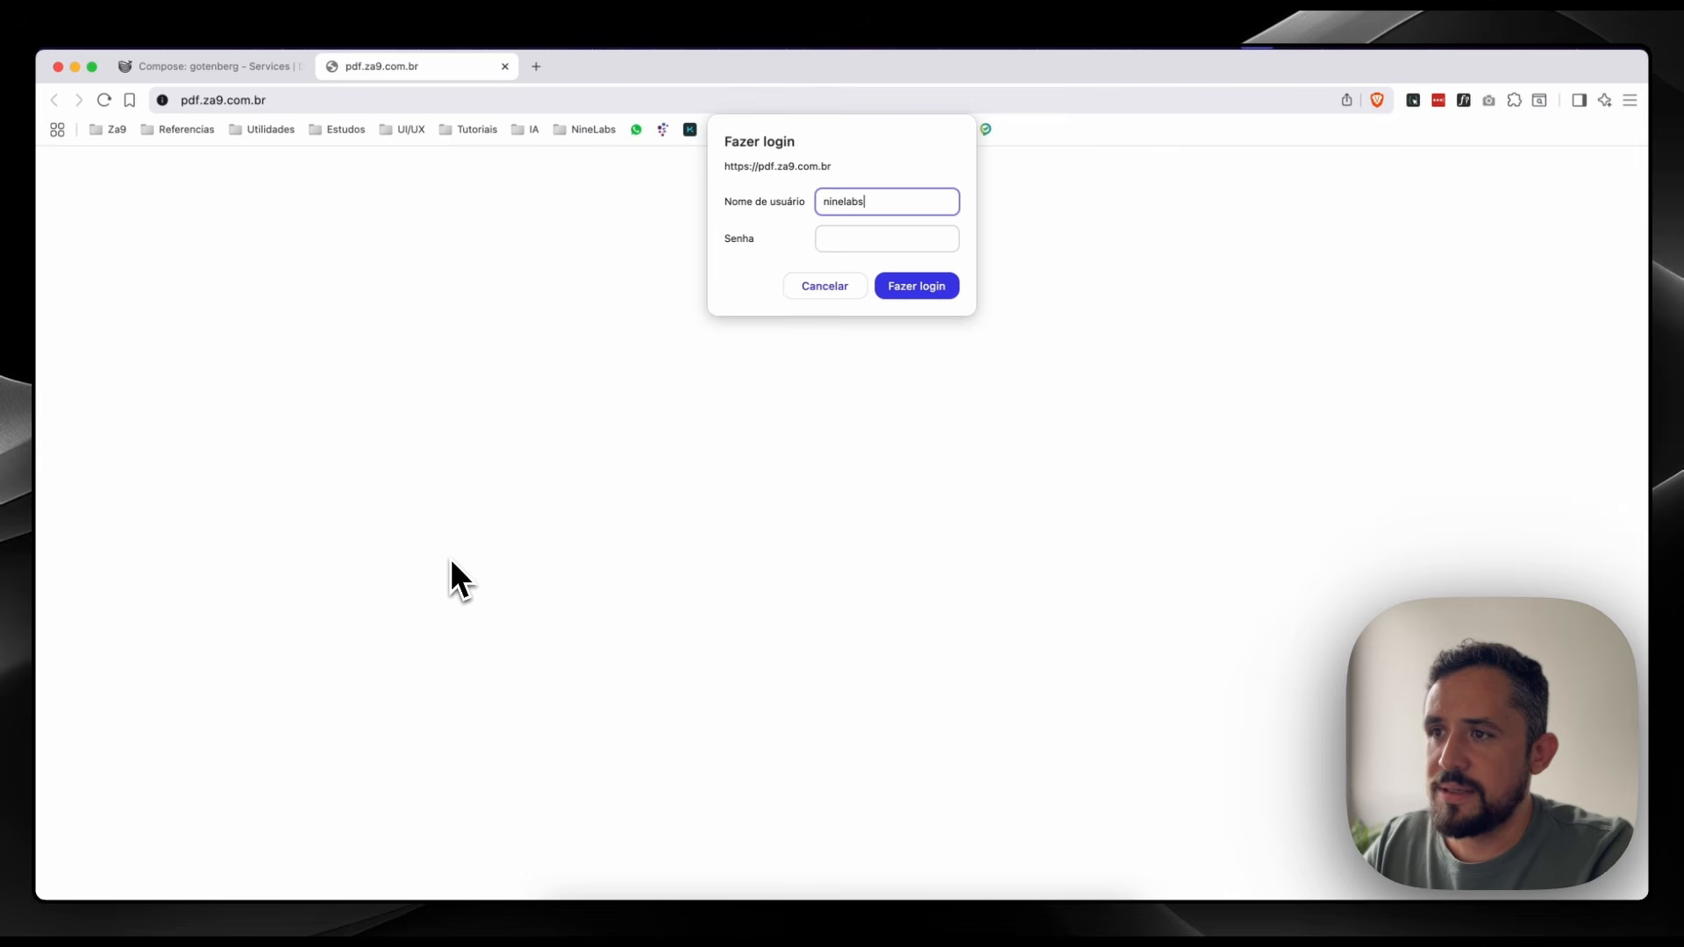
{"action": "key", "text": "Tab"}
{"action": "type", "text": "••••"}
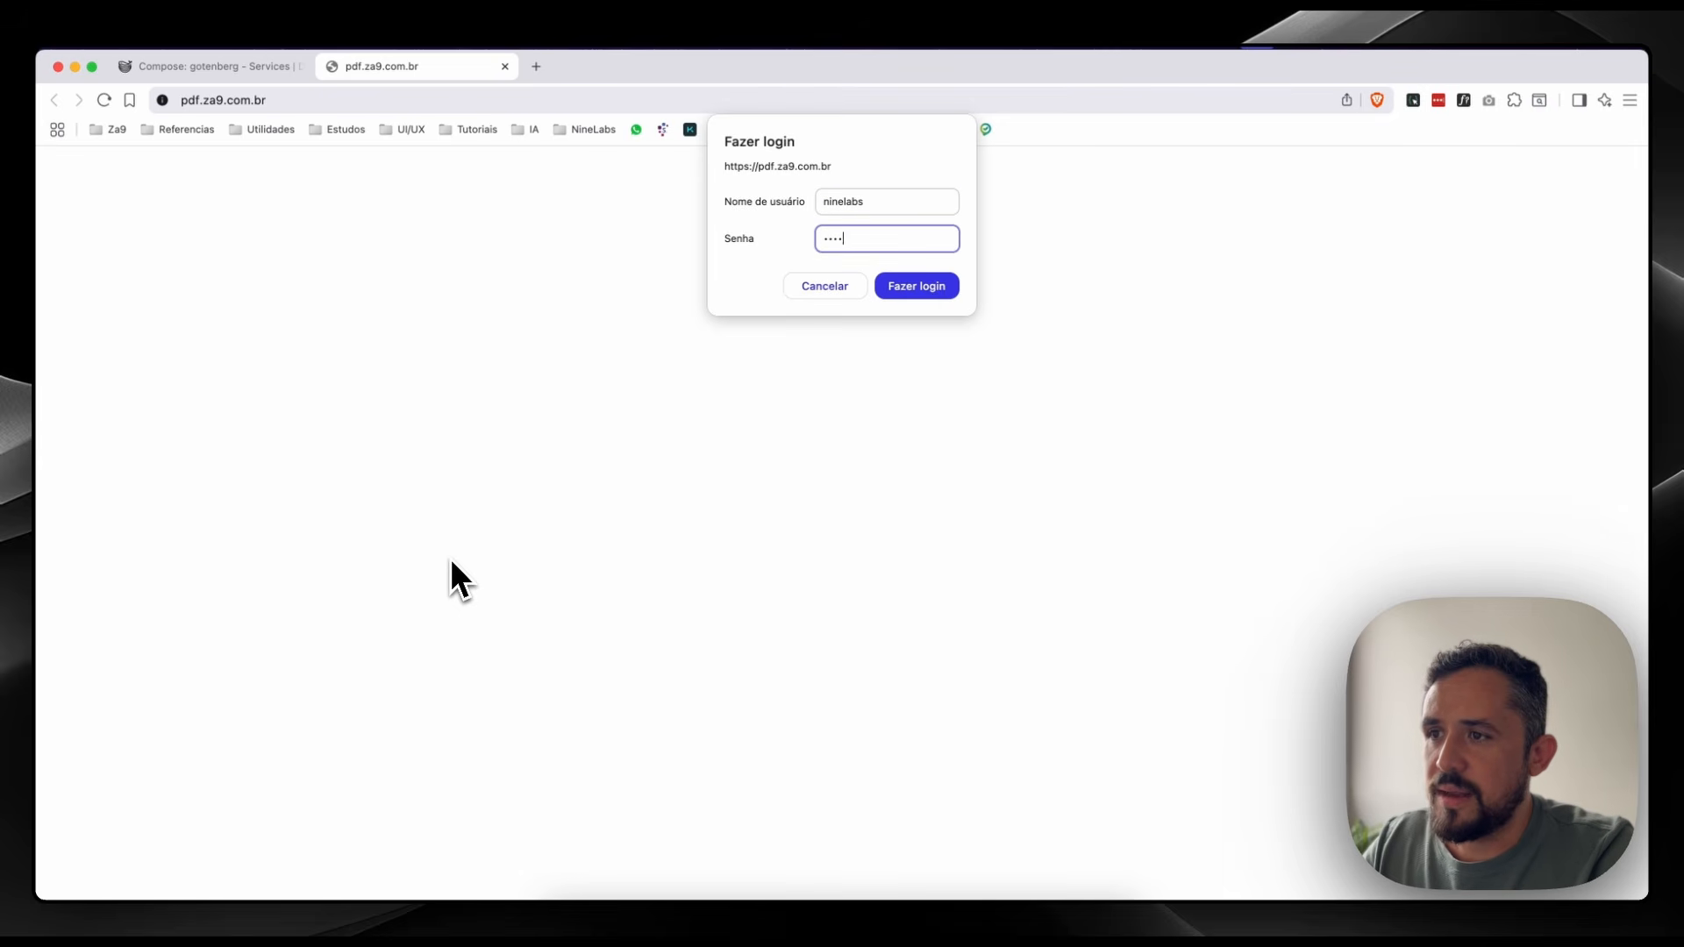
{"action": "type", "text": "••••••••••"}
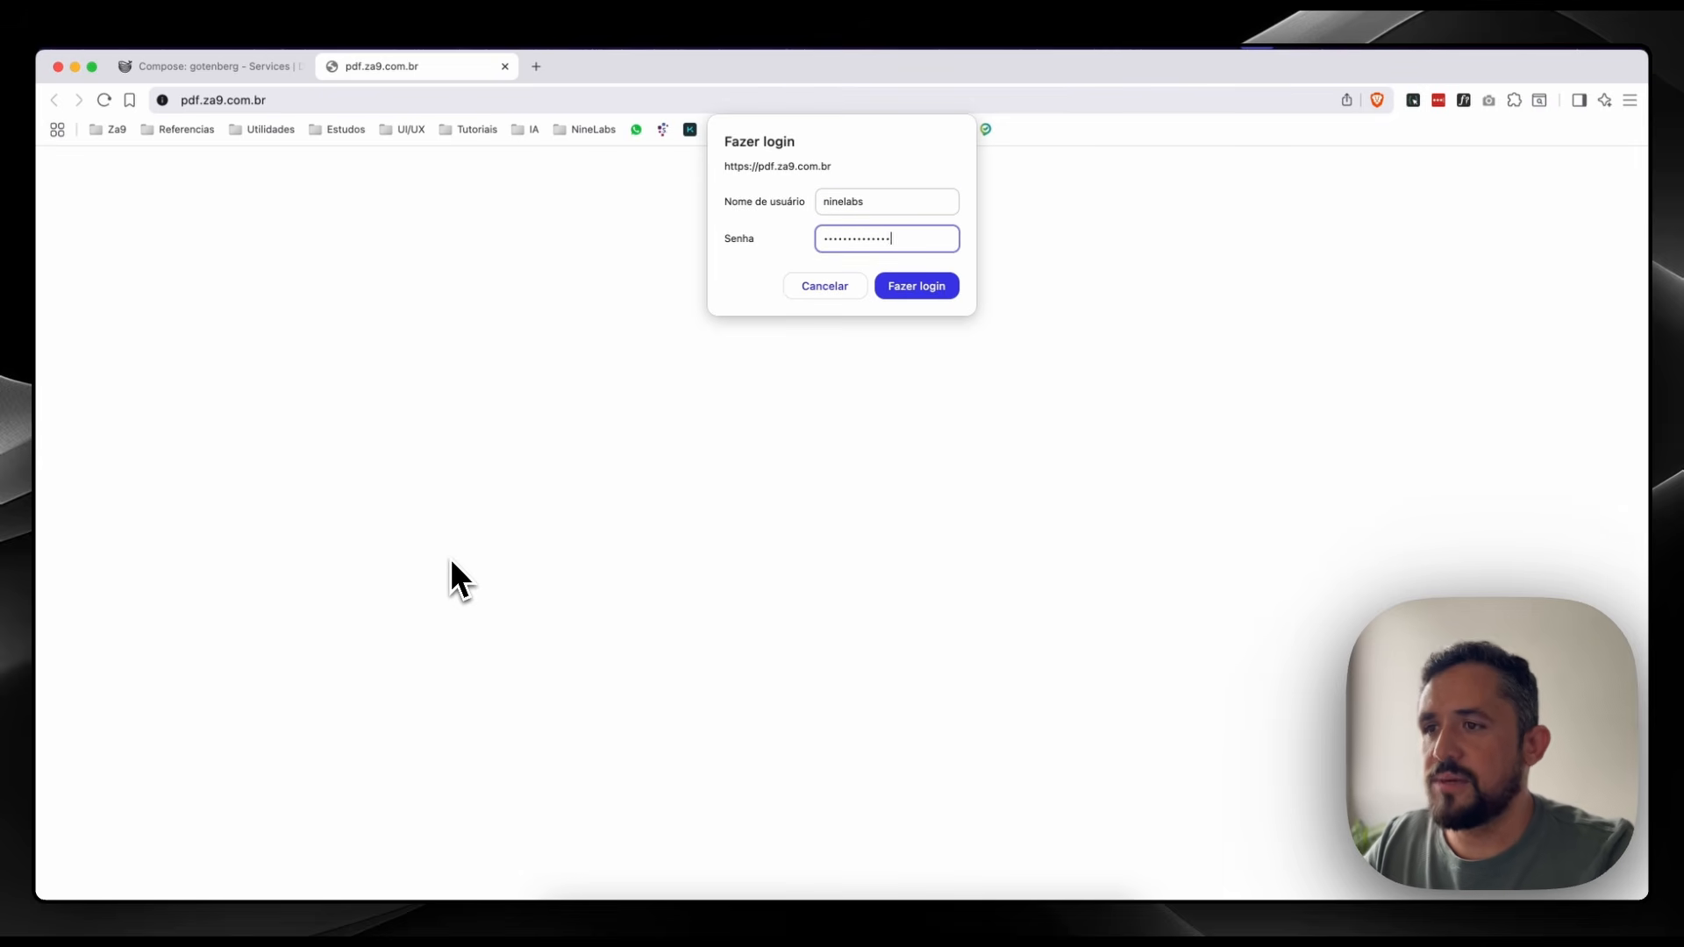
{"action": "left_click", "coordinate": [921, 289]}
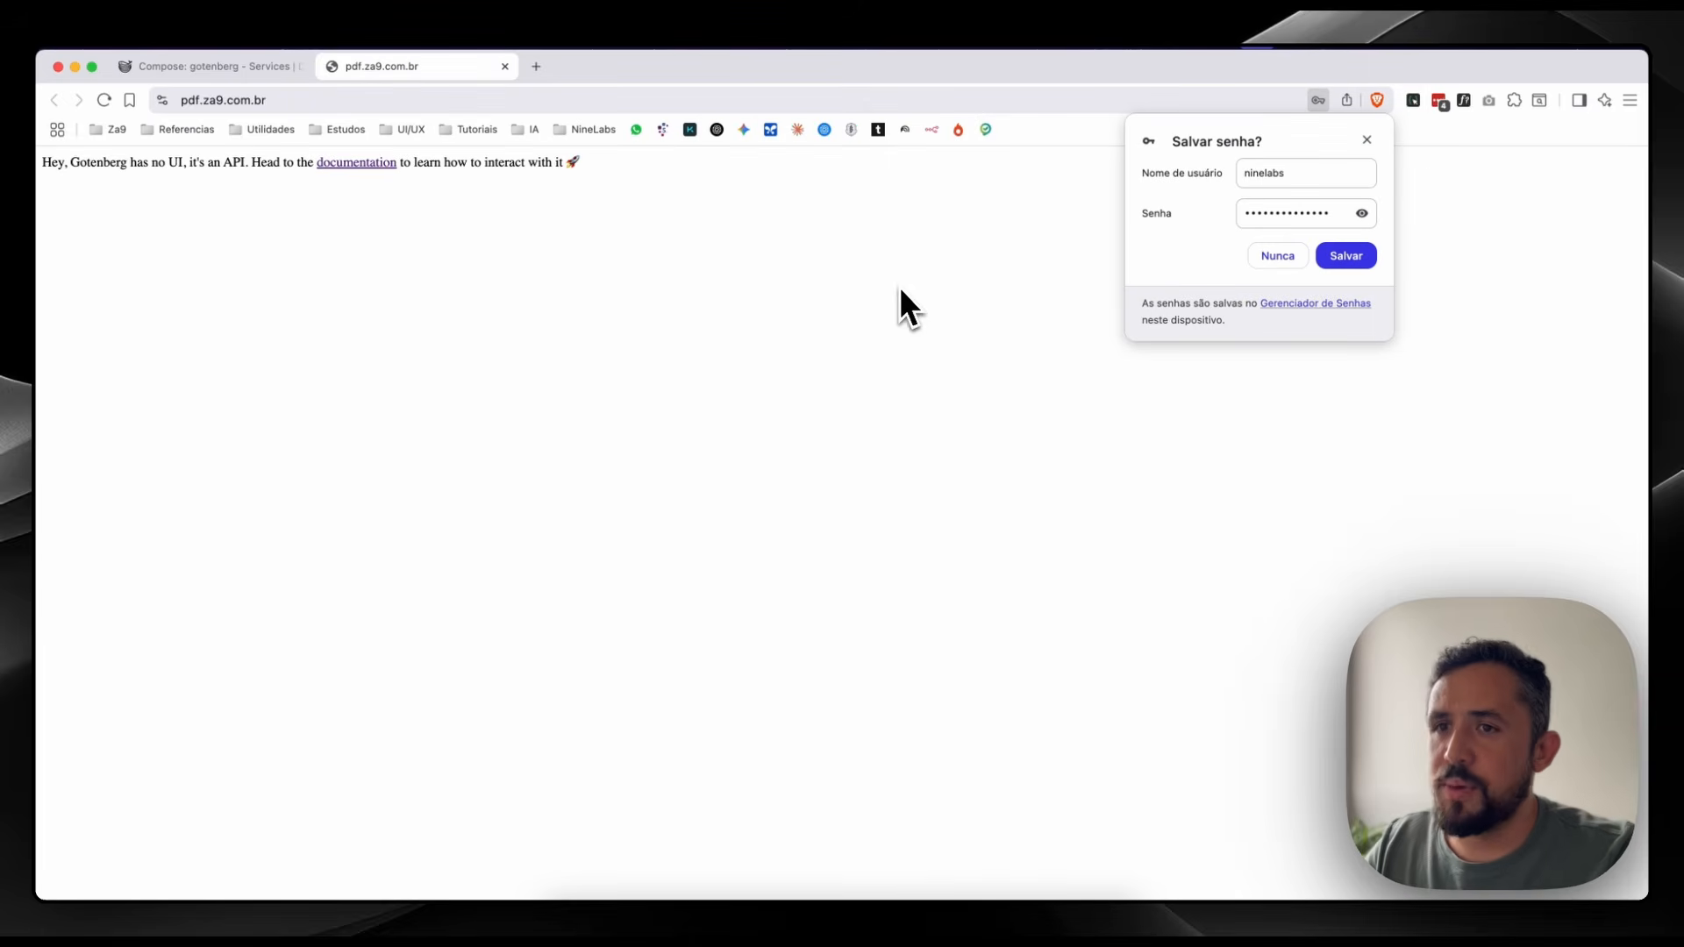
{"action": "left_click", "coordinate": [1365, 140]}
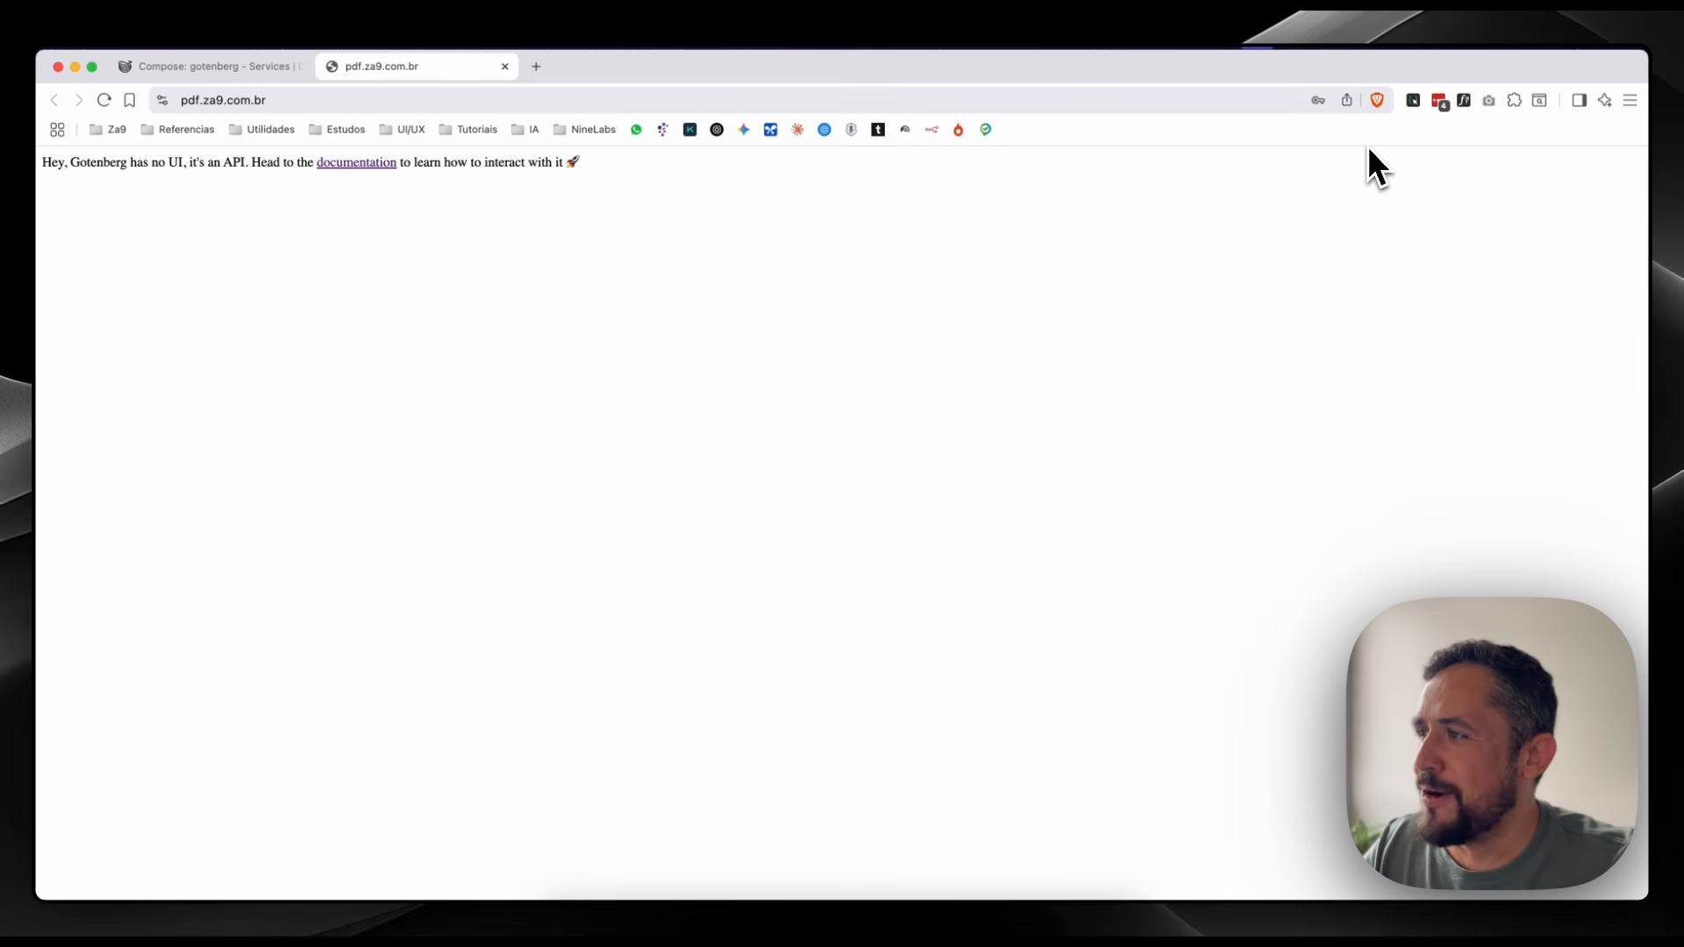
{"action": "left_click", "coordinate": [379, 165]}
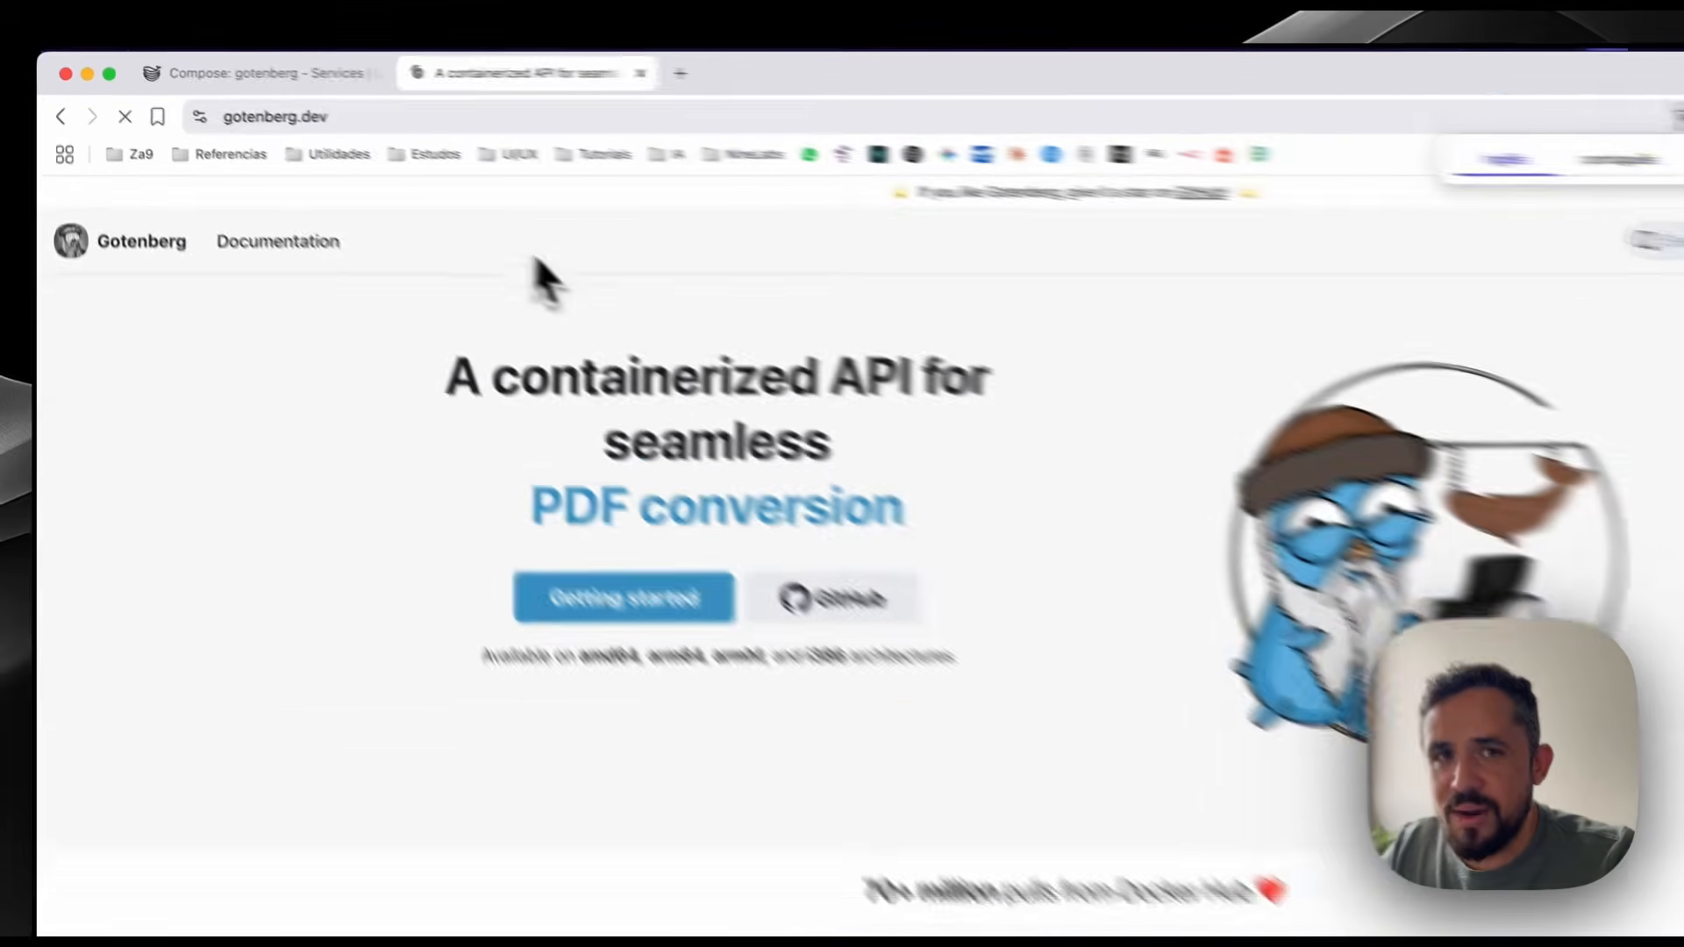
- Open the Gotenberg documentation and return to its docs tab
{"action": "left_click", "coordinate": [413, 350]}
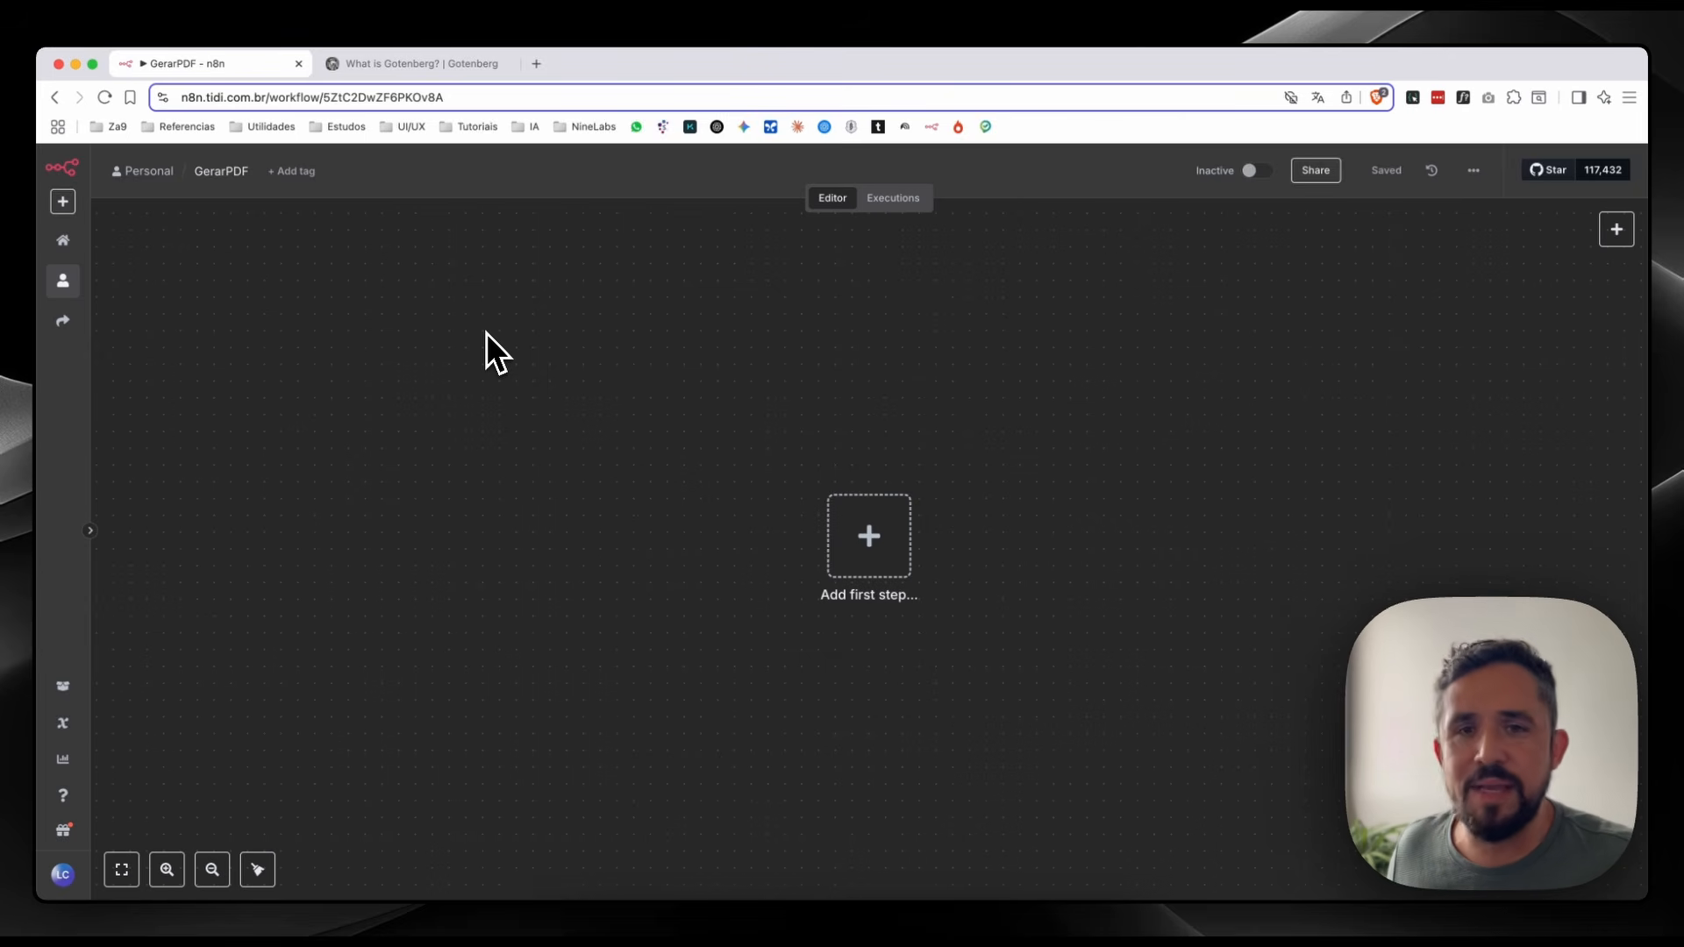
{"action": "left_click", "coordinate": [437, 66]}
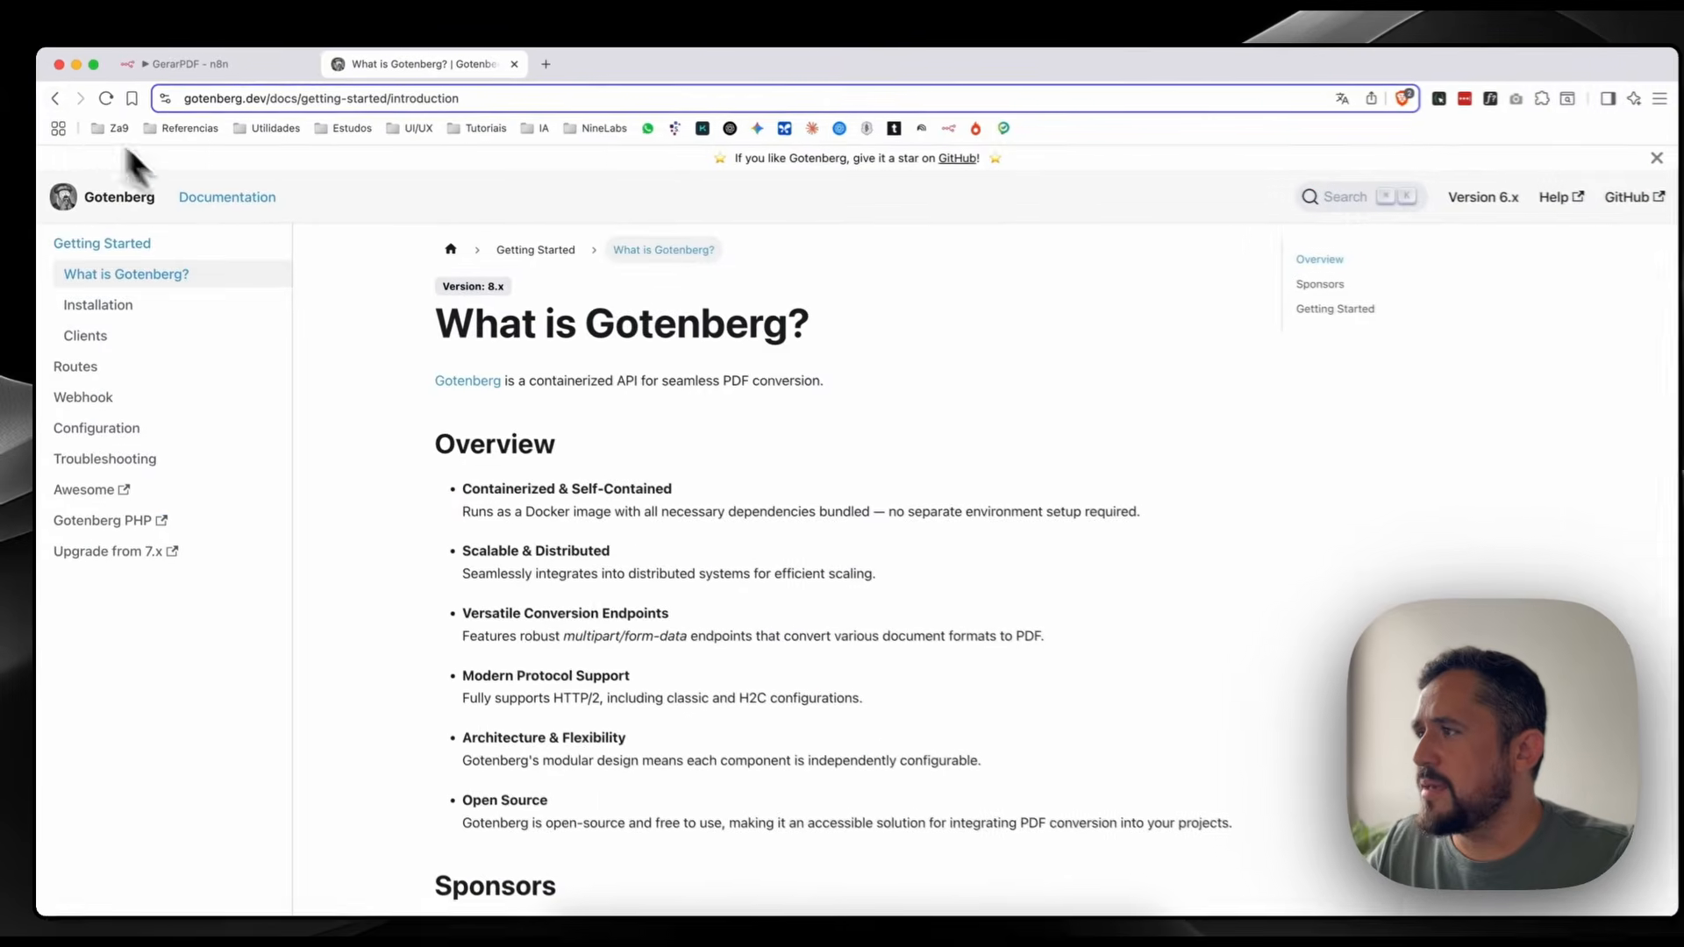
{"action": "left_click", "coordinate": [55, 98]}
{"action": "left_click", "coordinate": [58, 100]}
{"action": "left_click", "coordinate": [58, 100]}
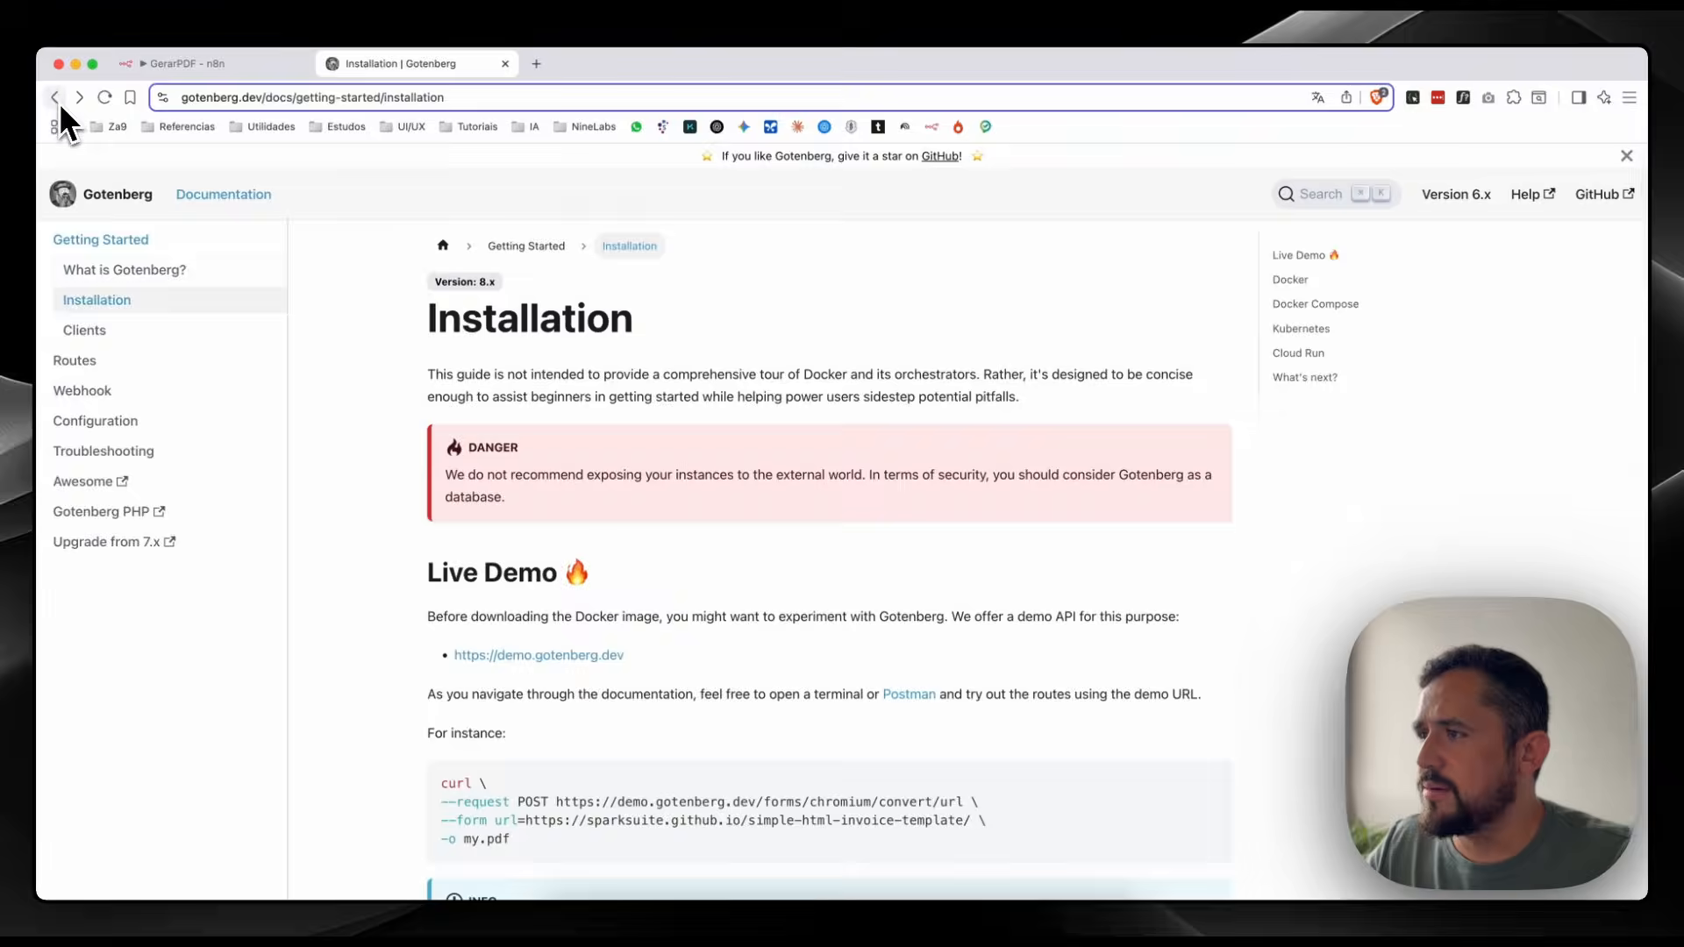
{"action": "left_click", "coordinate": [58, 100]}
{"action": "left_click", "coordinate": [58, 100]}
{"action": "left_click", "coordinate": [57, 100]}
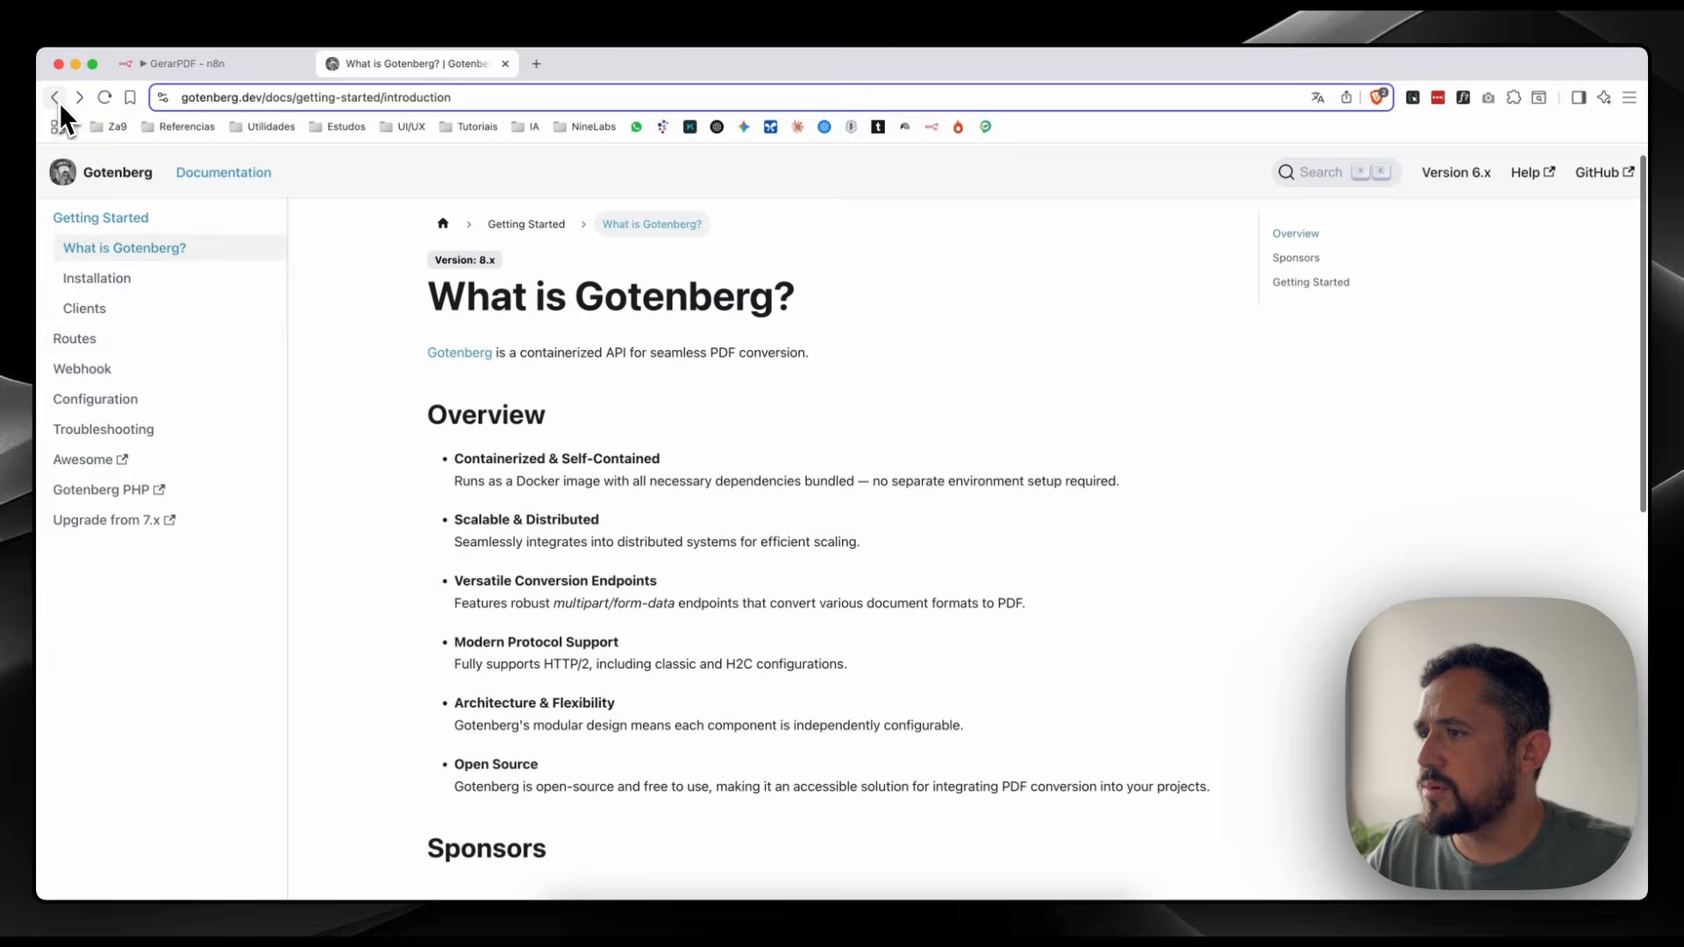
{"action": "left_click", "coordinate": [58, 100]}
{"action": "left_click", "coordinate": [247, 97]}
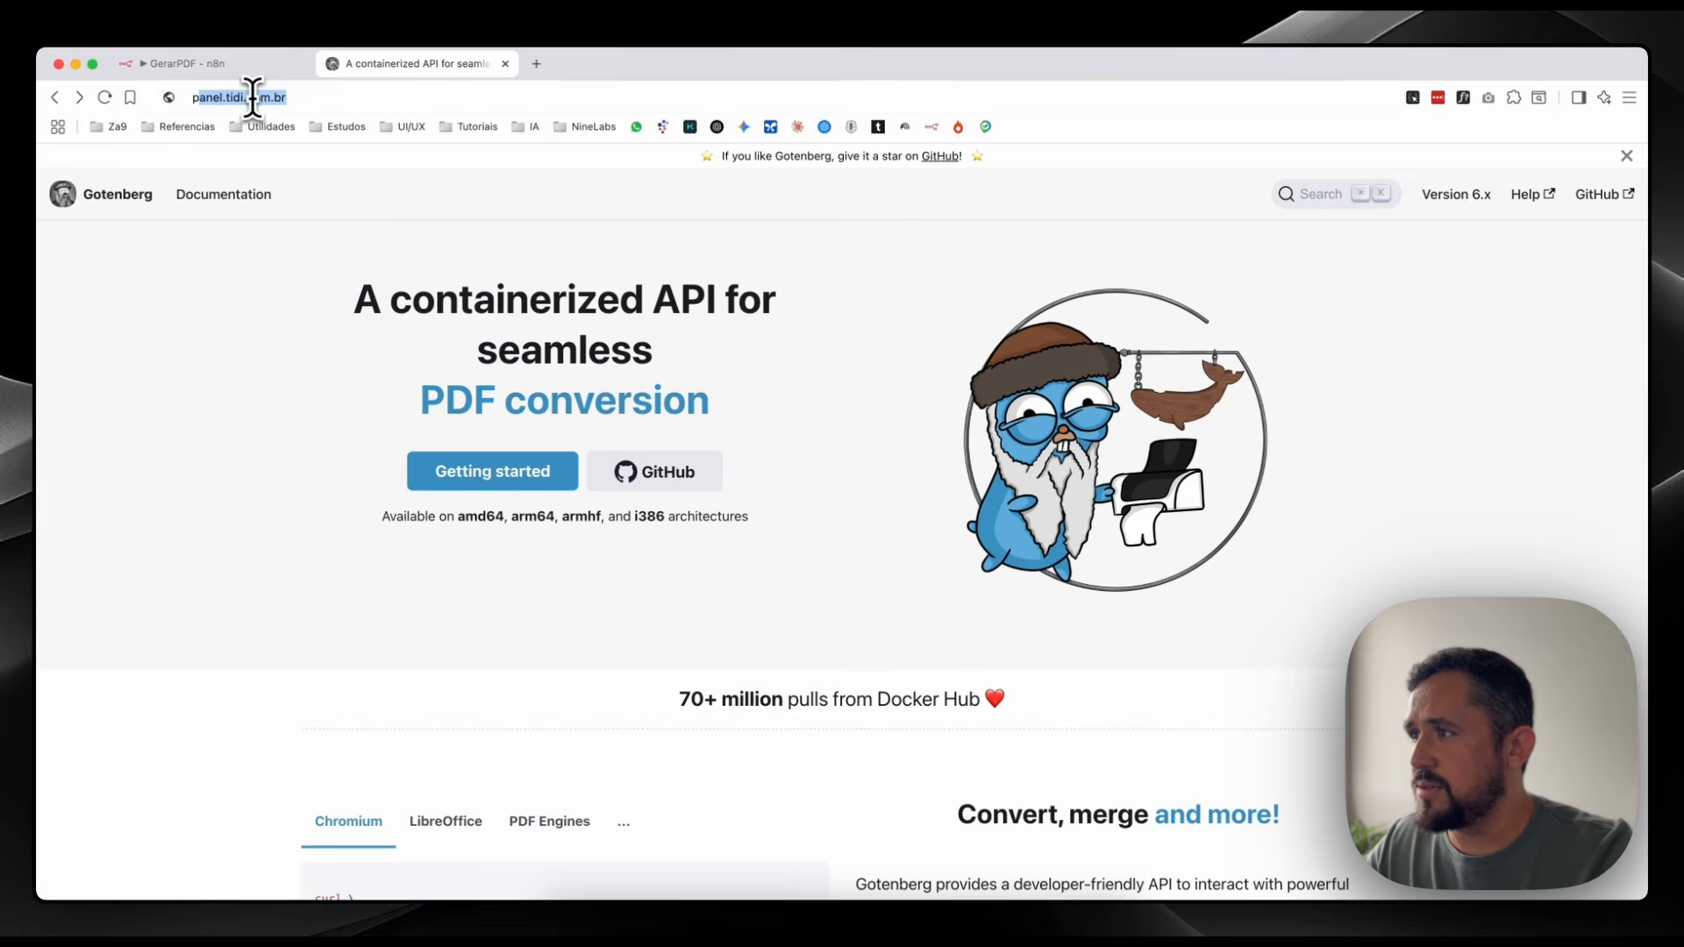
{"action": "type", "text": "pdf.za9.com.br"}
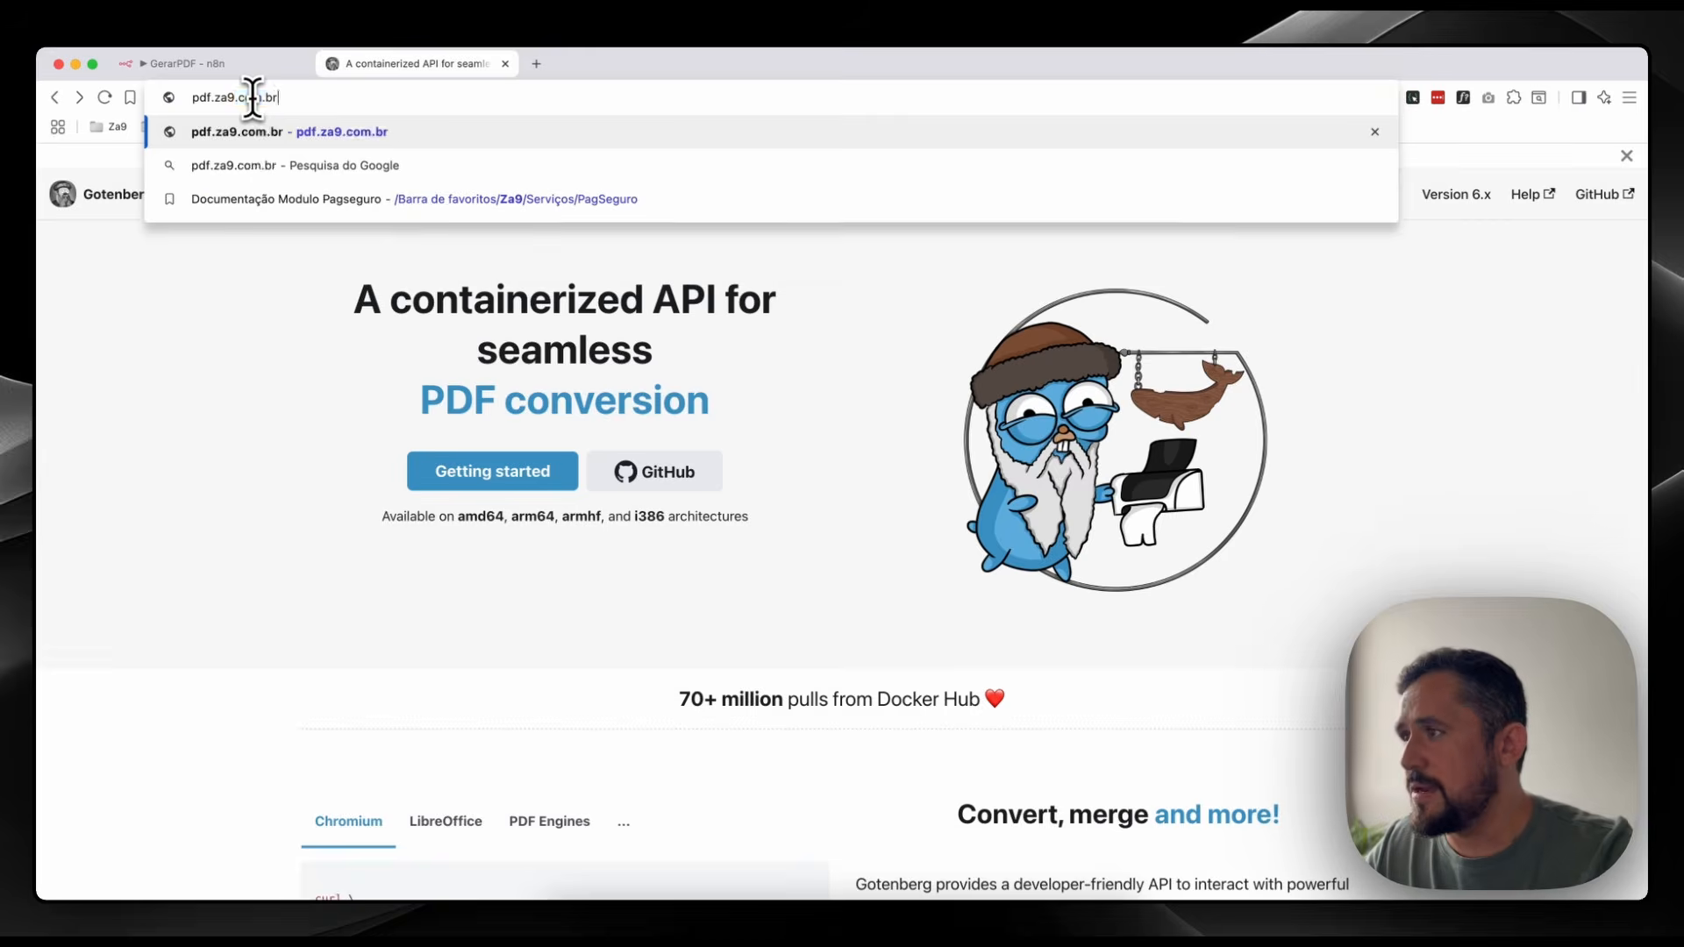
{"action": "key", "text": "Return"}
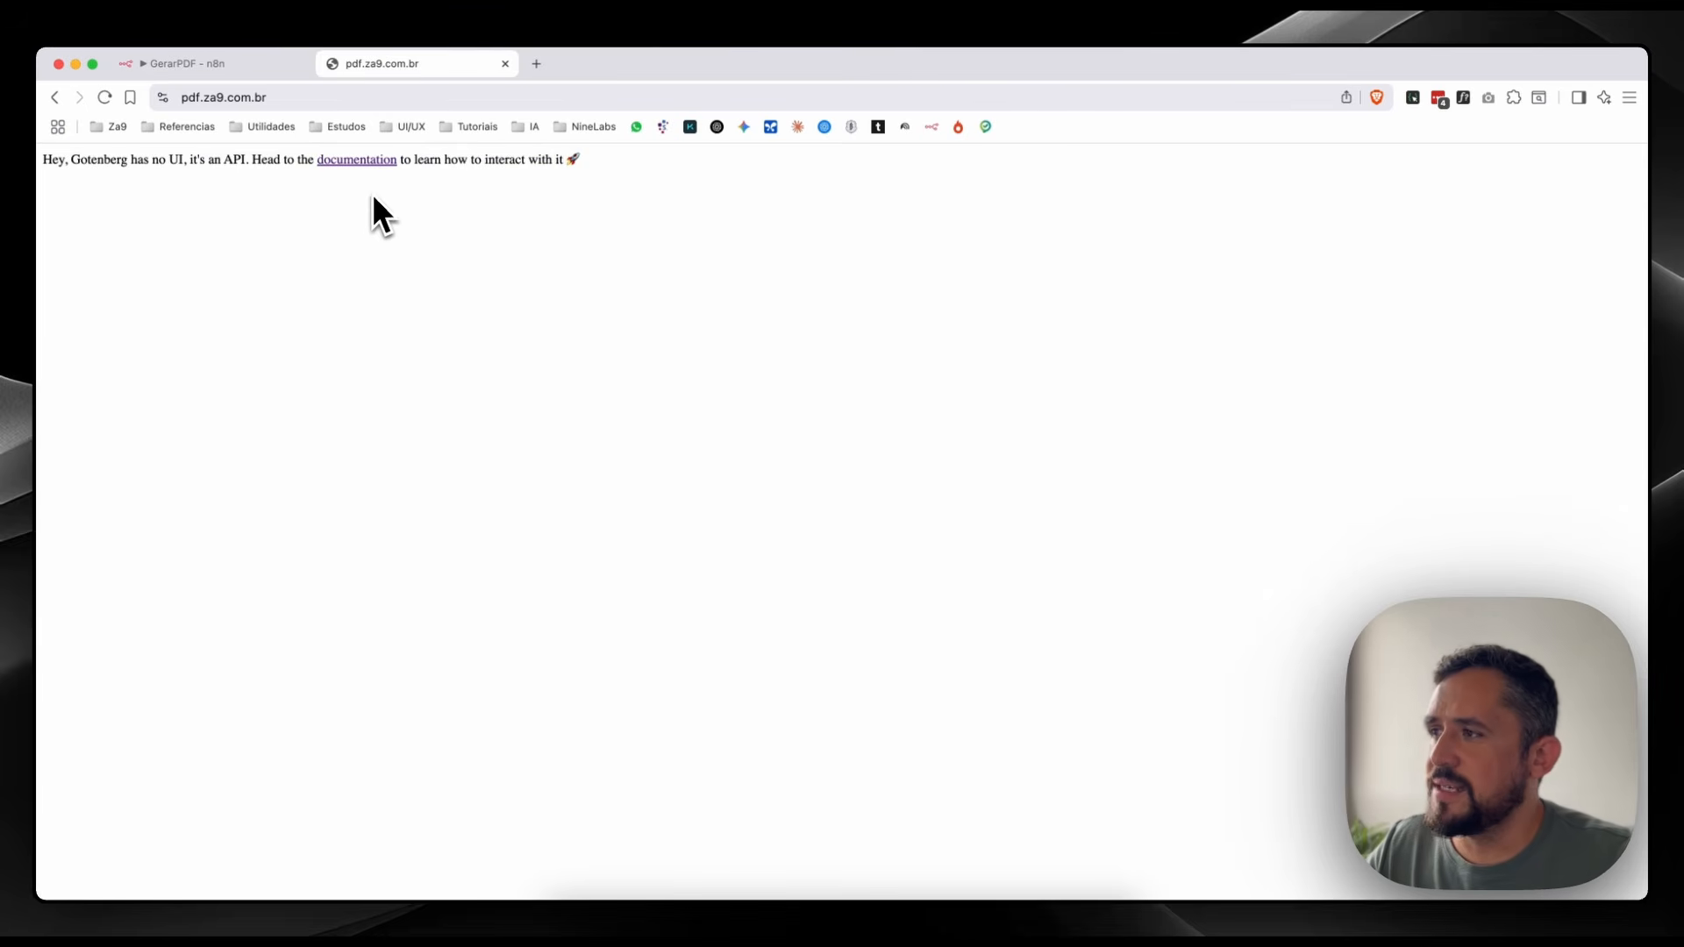
{"action": "left_click", "coordinate": [368, 160]}
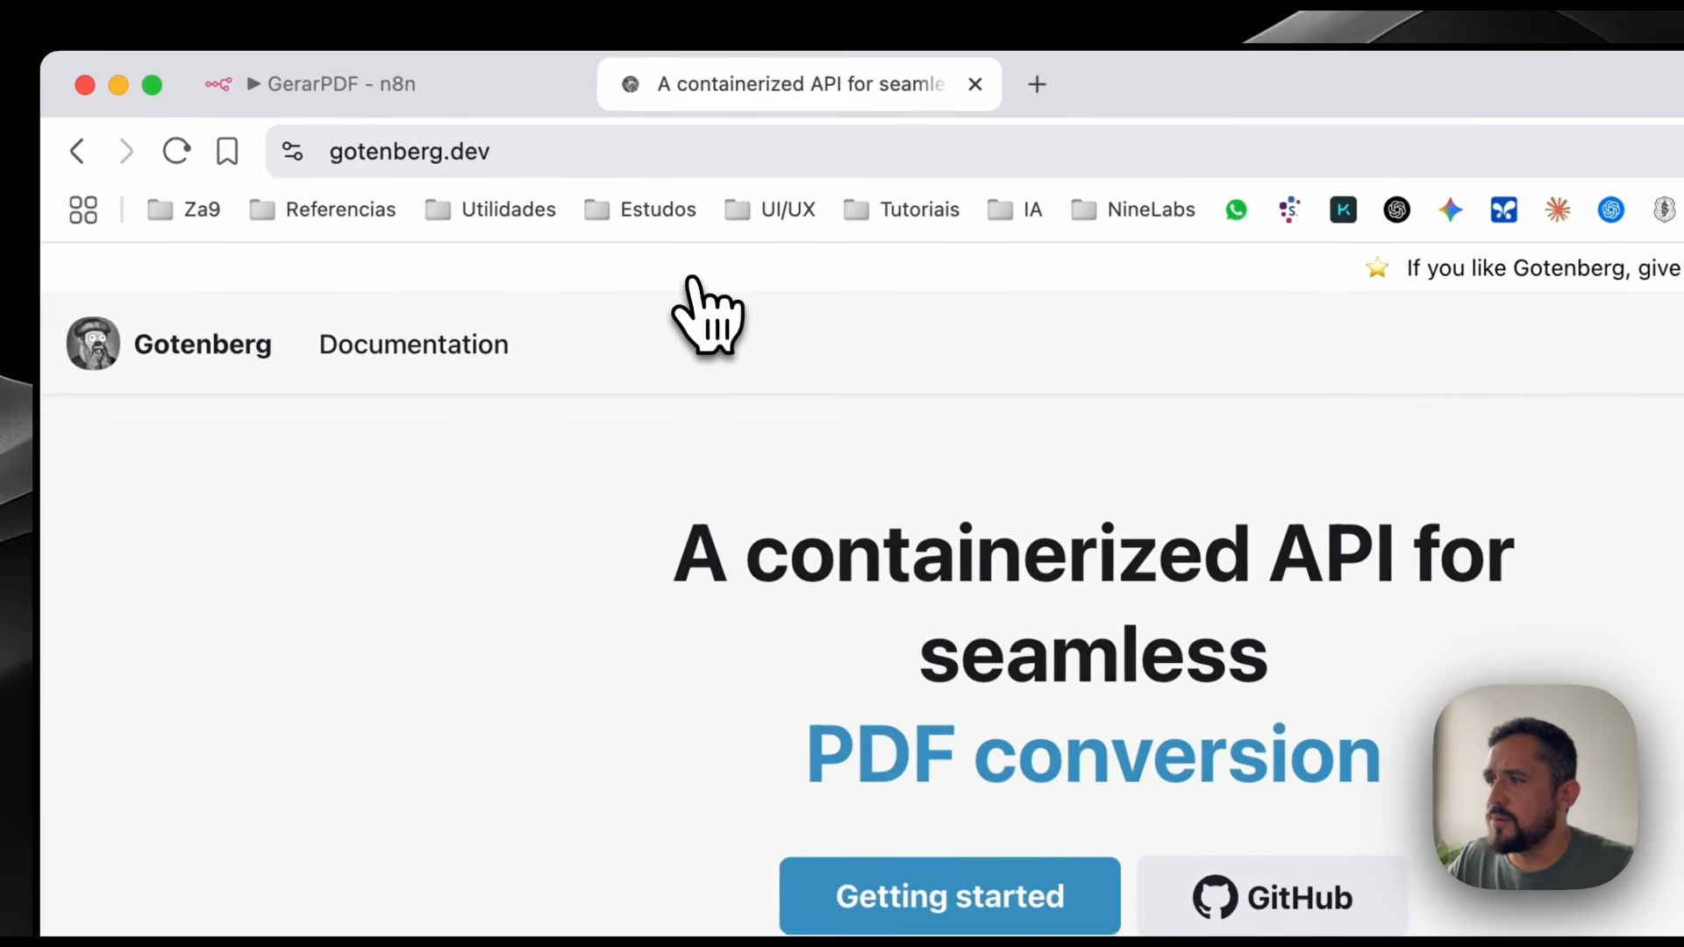
{"action": "scroll", "coordinate": [701, 325], "scroll_direction": "down", "scroll_amount": 10}
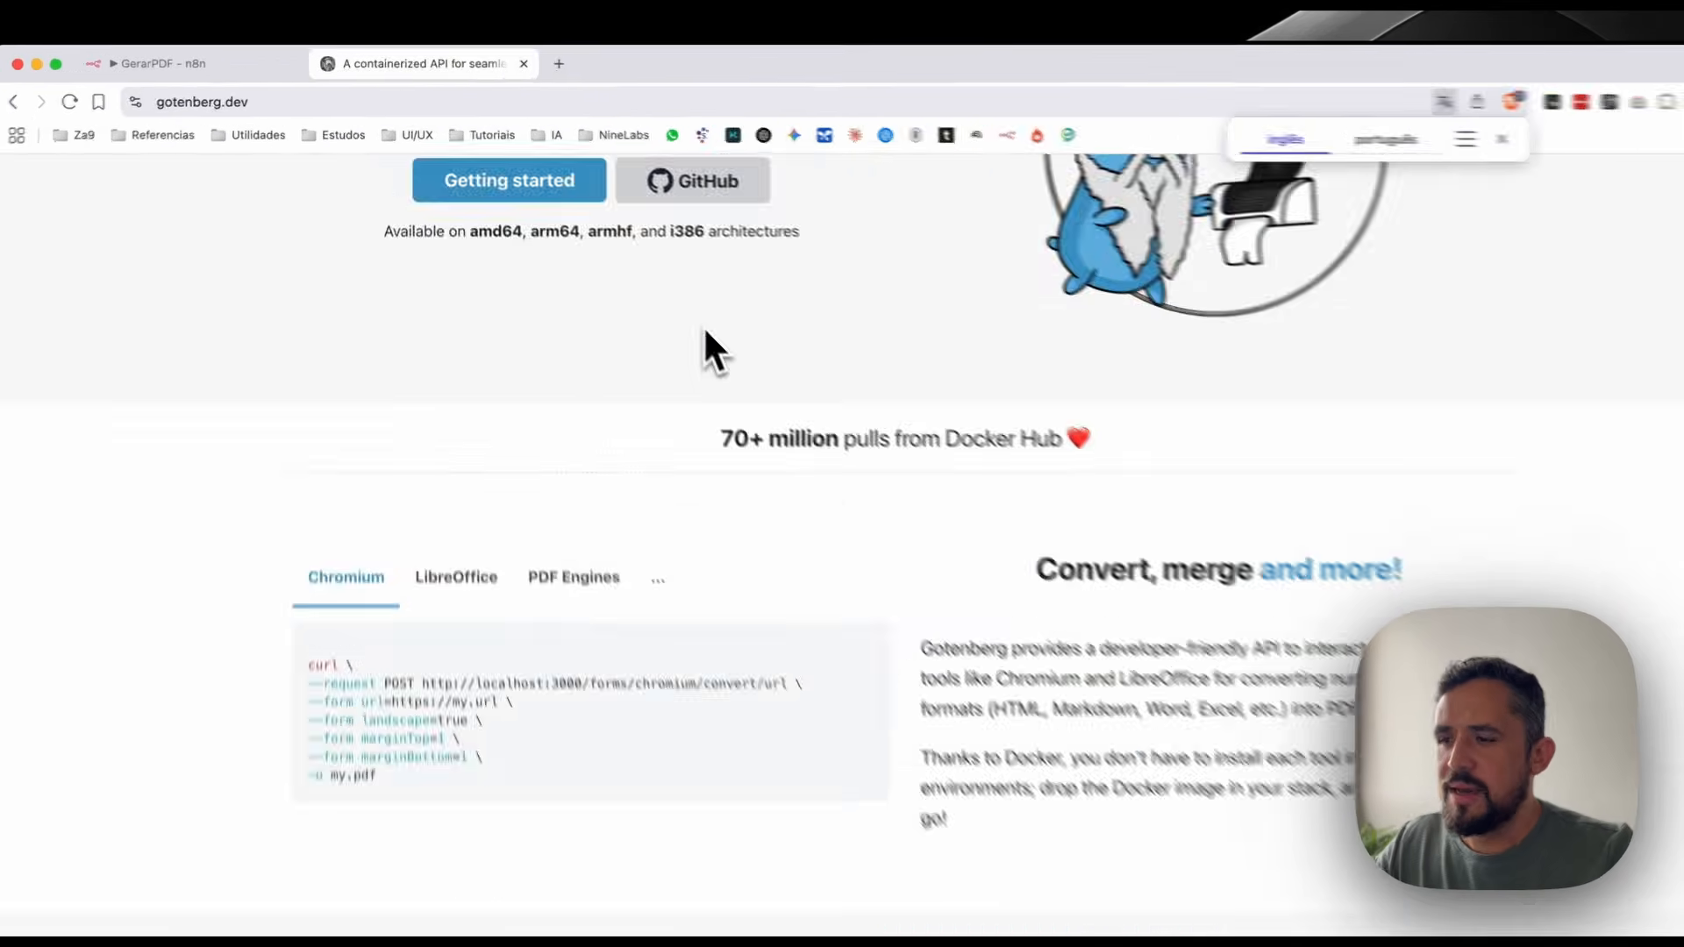
{"action": "scroll", "coordinate": [666, 299], "scroll_direction": "down", "scroll_amount": 2}
{"action": "scroll", "coordinate": [665, 297], "scroll_direction": "up", "scroll_amount": 6}
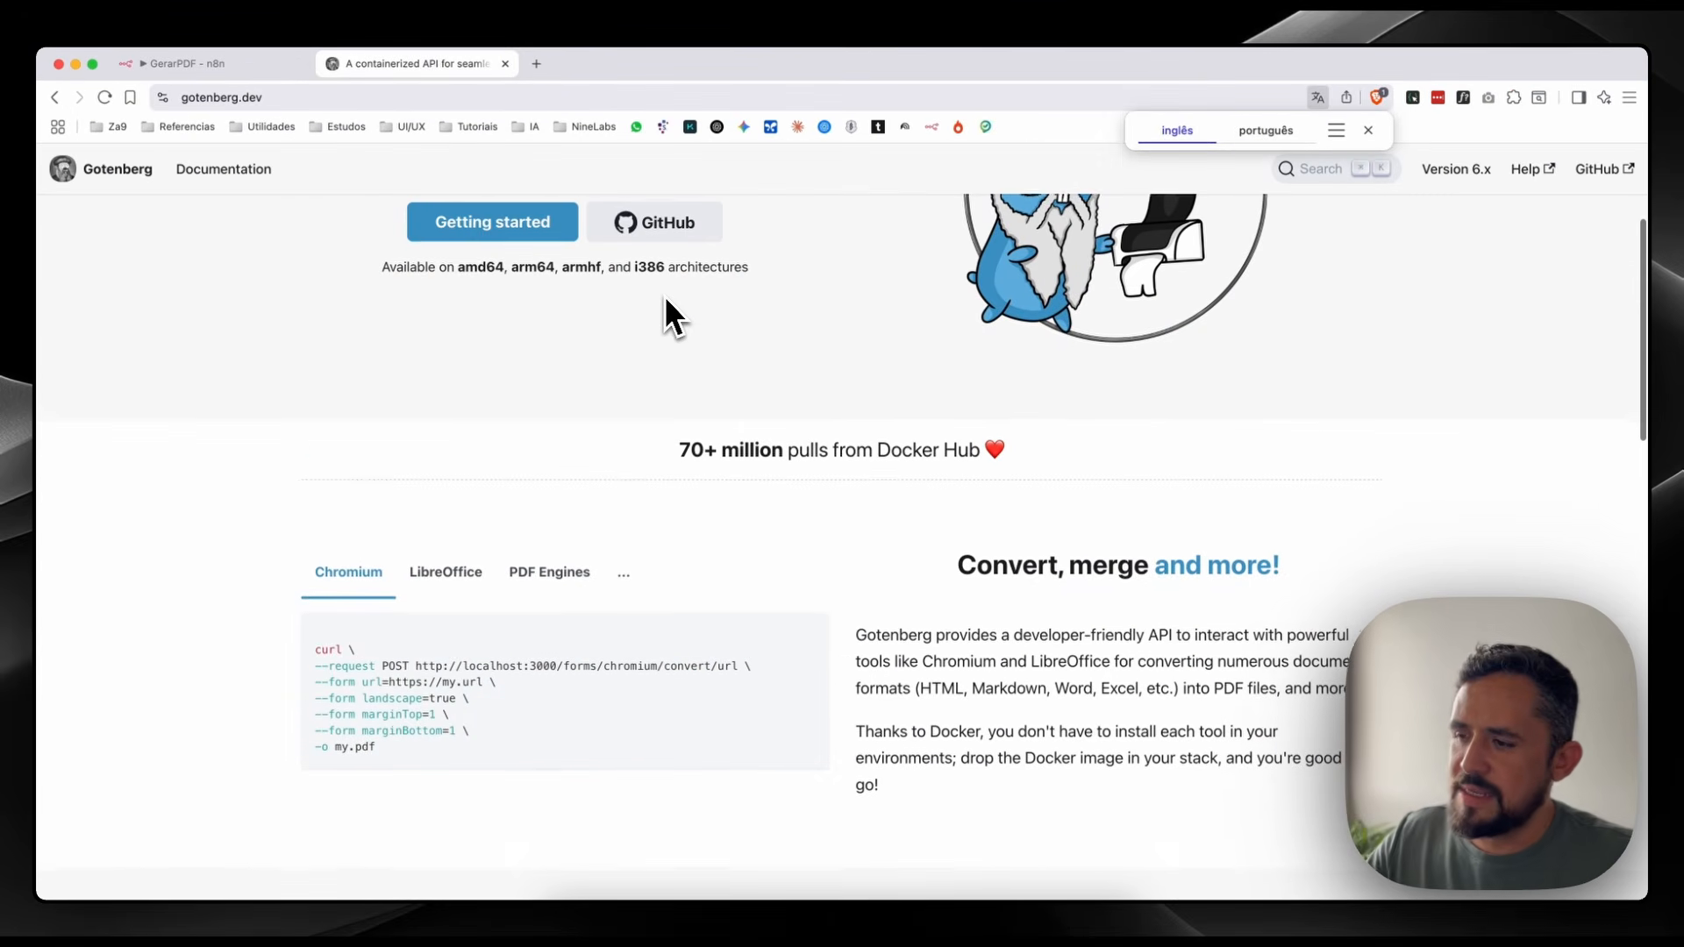
{"action": "scroll", "coordinate": [665, 296], "scroll_direction": "up", "scroll_amount": 3}
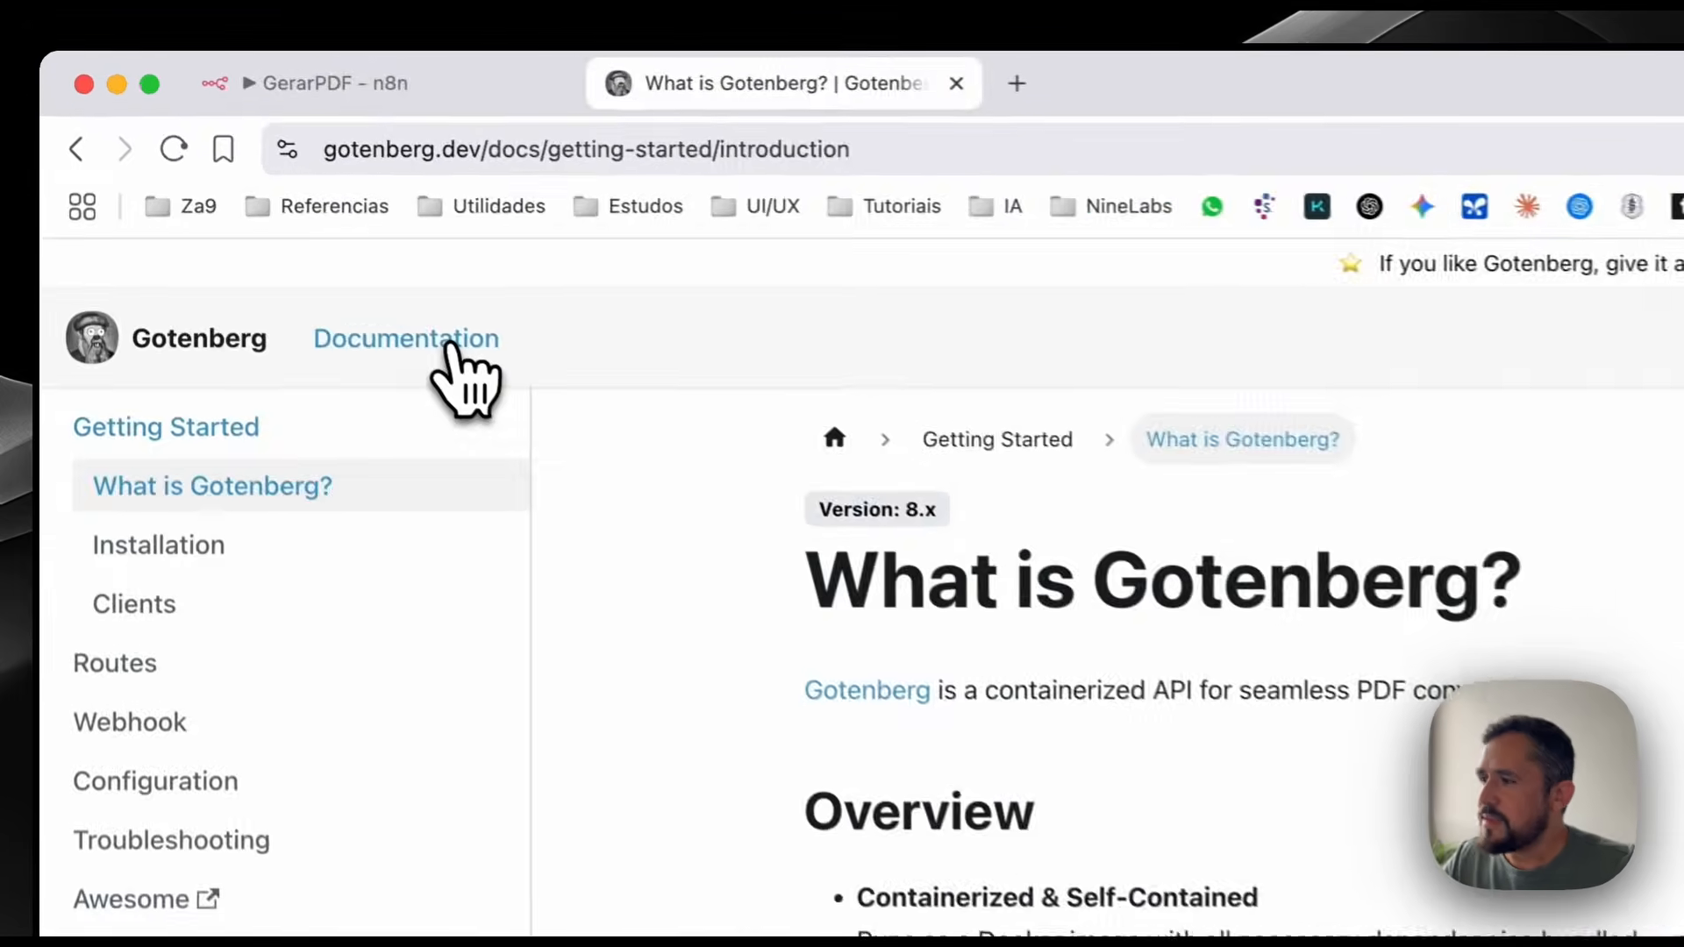
{"action": "left_click", "coordinate": [238, 196]}
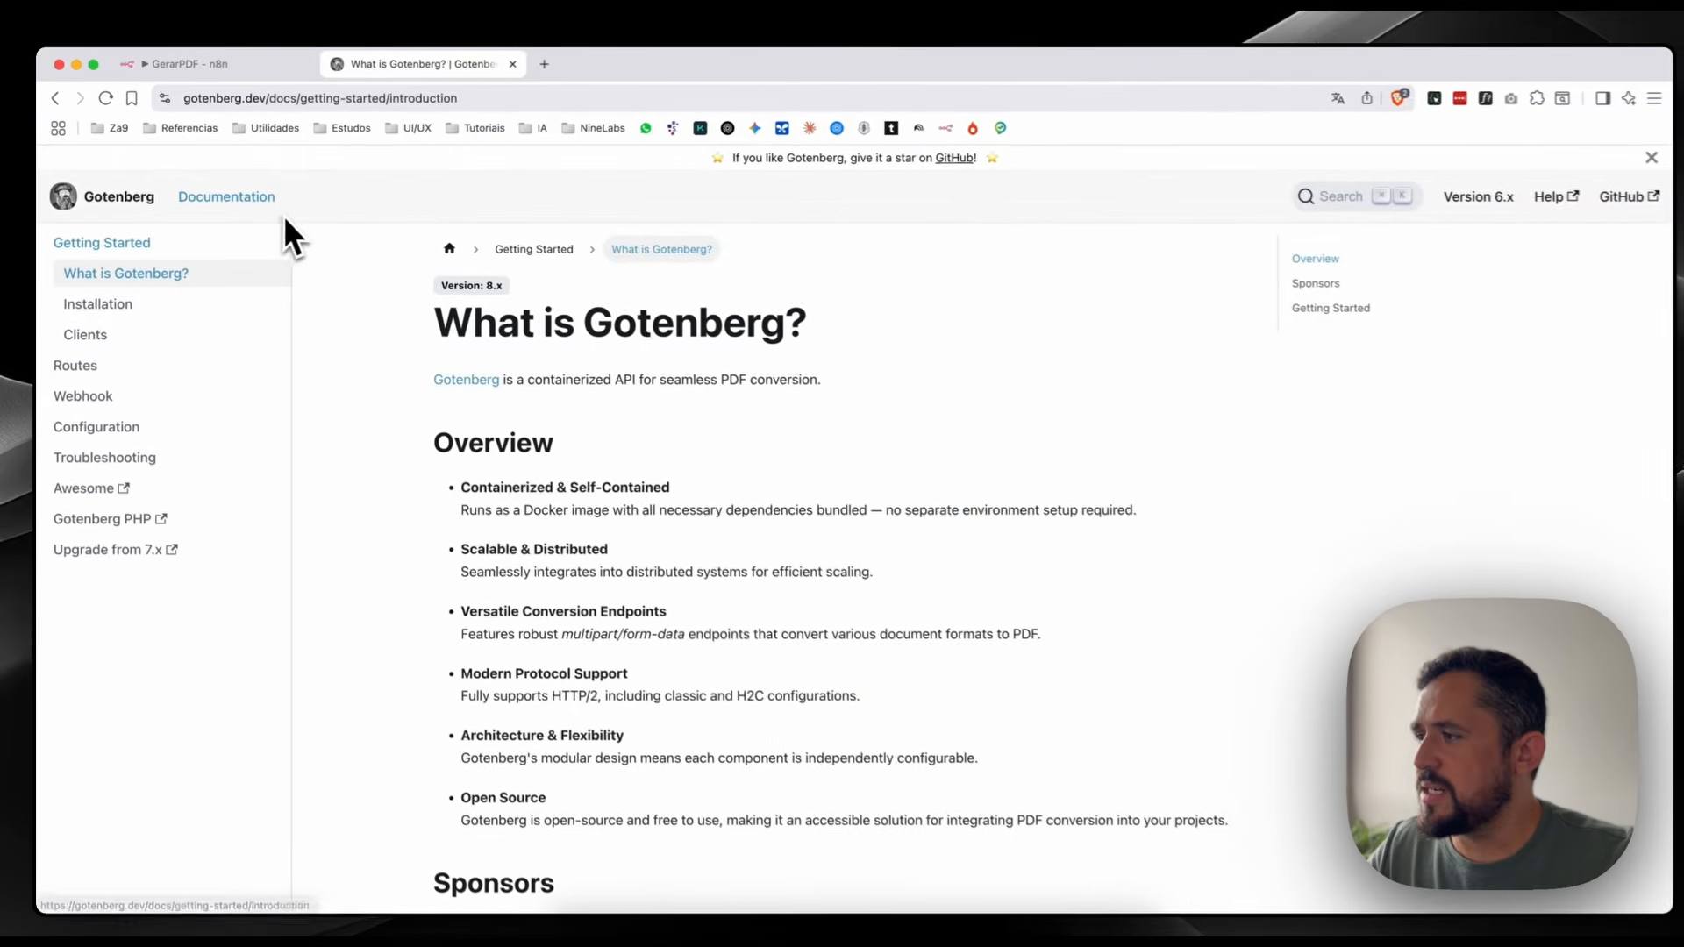
- Read the Routes docs down to the HTML file into PDF section, then switch to GerarPDF
{"action": "left_click", "coordinate": [71, 366]}
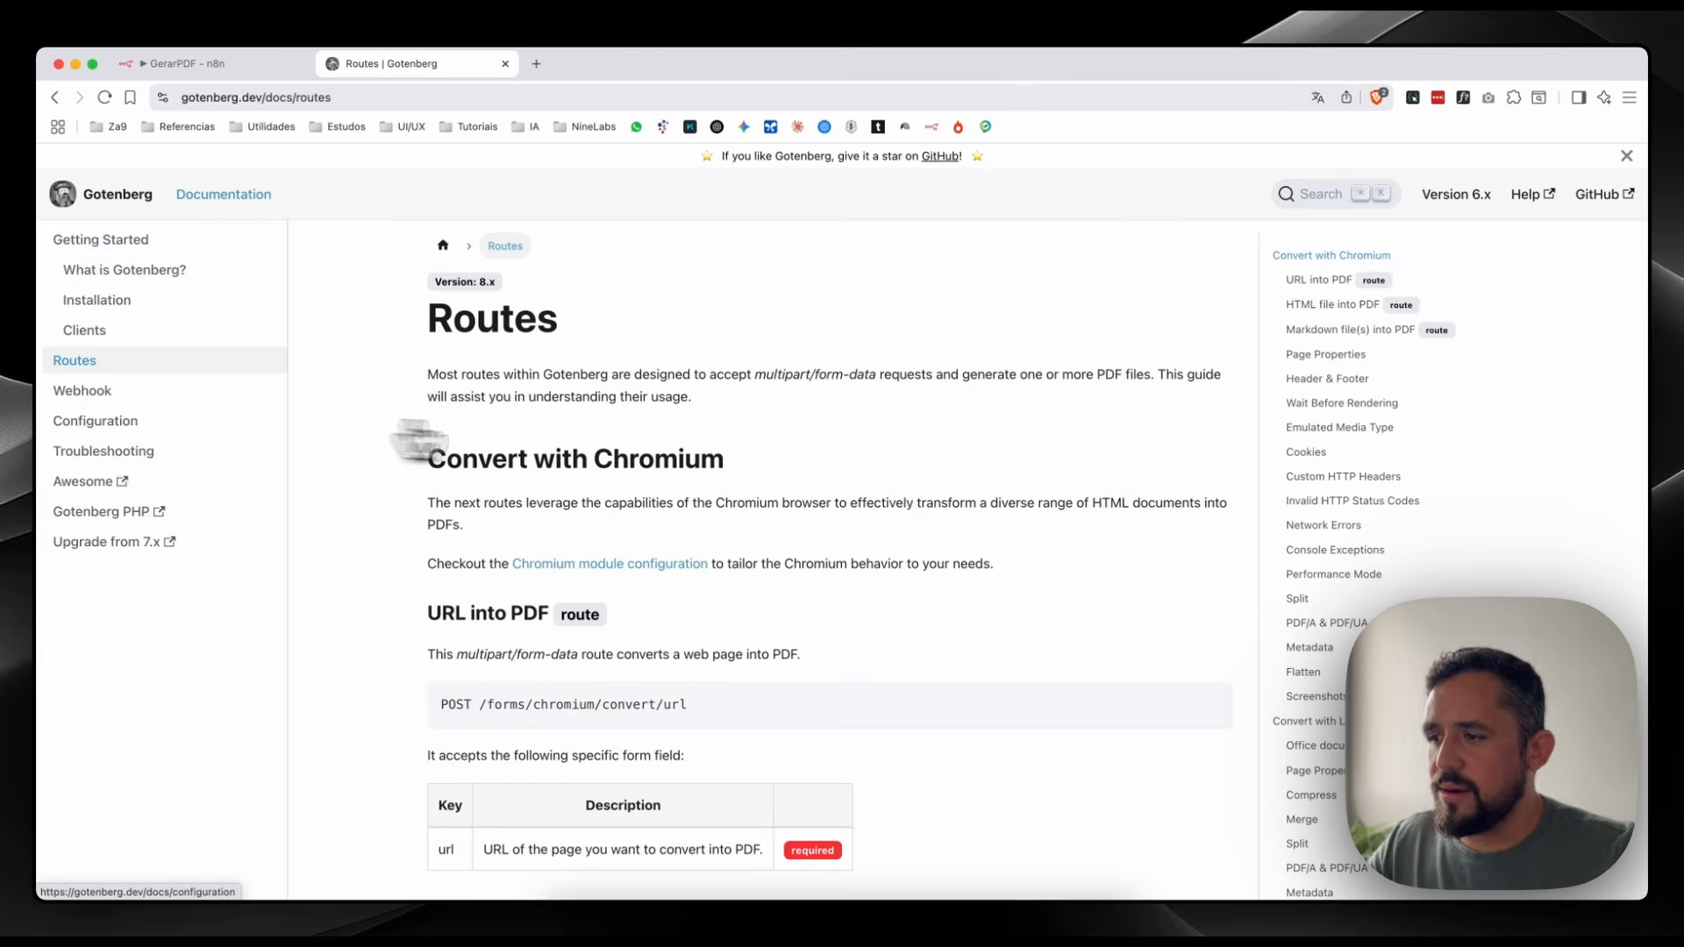
{"action": "scroll", "coordinate": [639, 432], "scroll_direction": "down", "scroll_amount": 5}
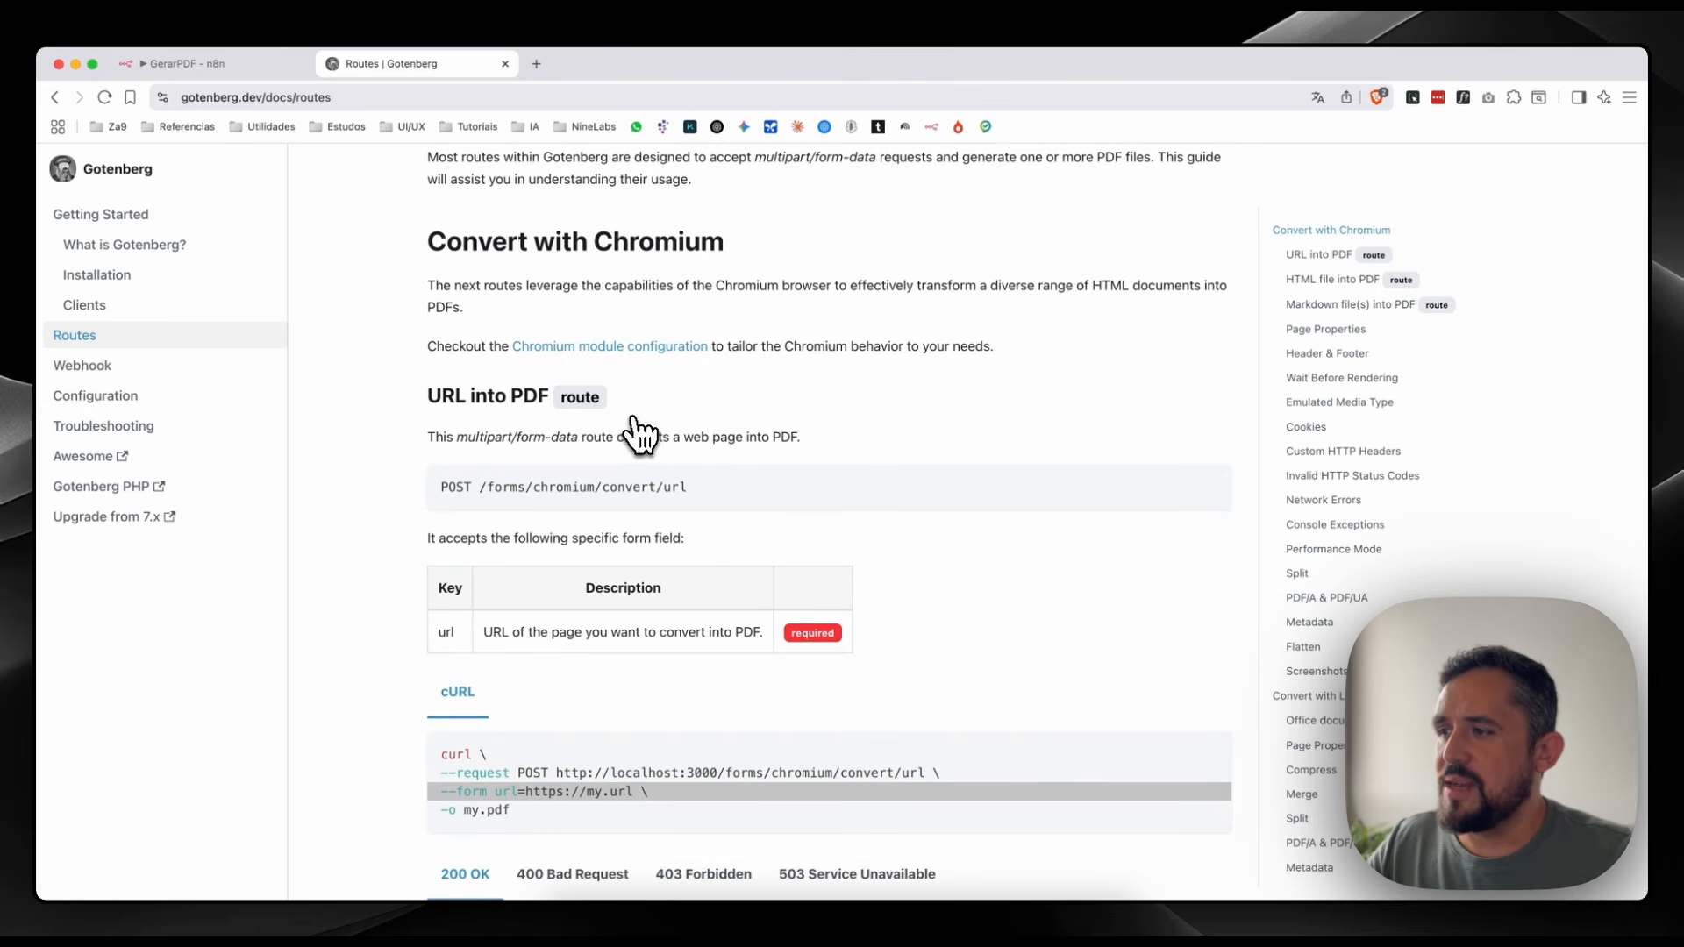
{"action": "scroll", "coordinate": [408, 482], "scroll_direction": "down", "scroll_amount": 1}
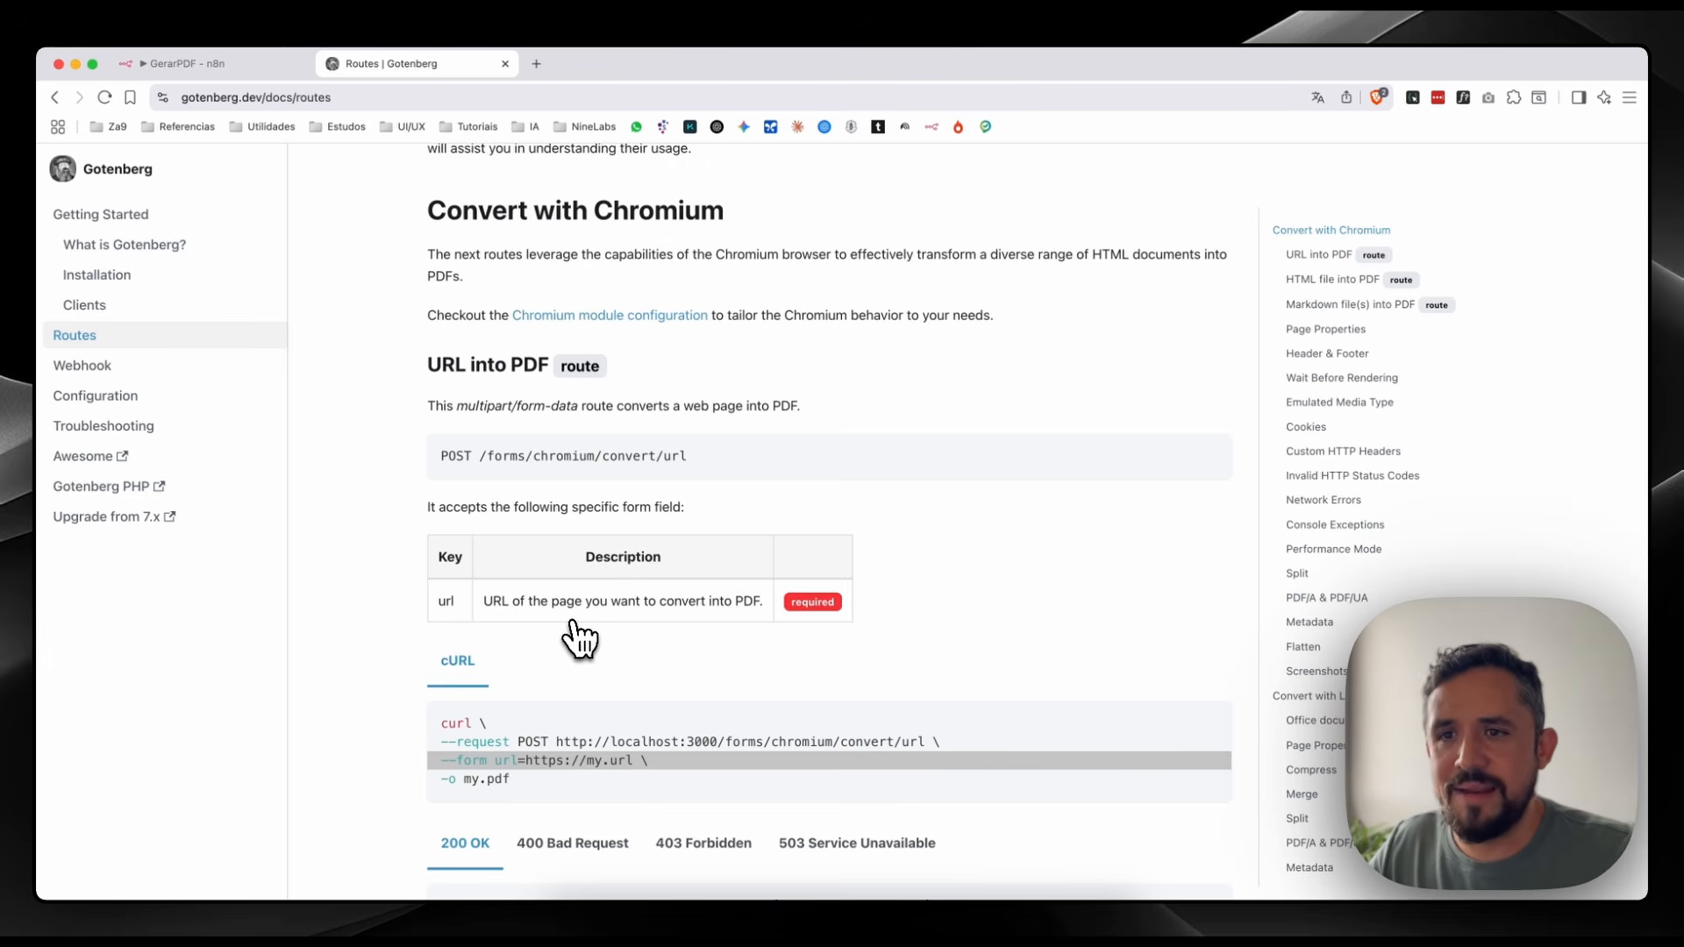
{"action": "scroll", "coordinate": [579, 640], "scroll_direction": "down", "scroll_amount": 10}
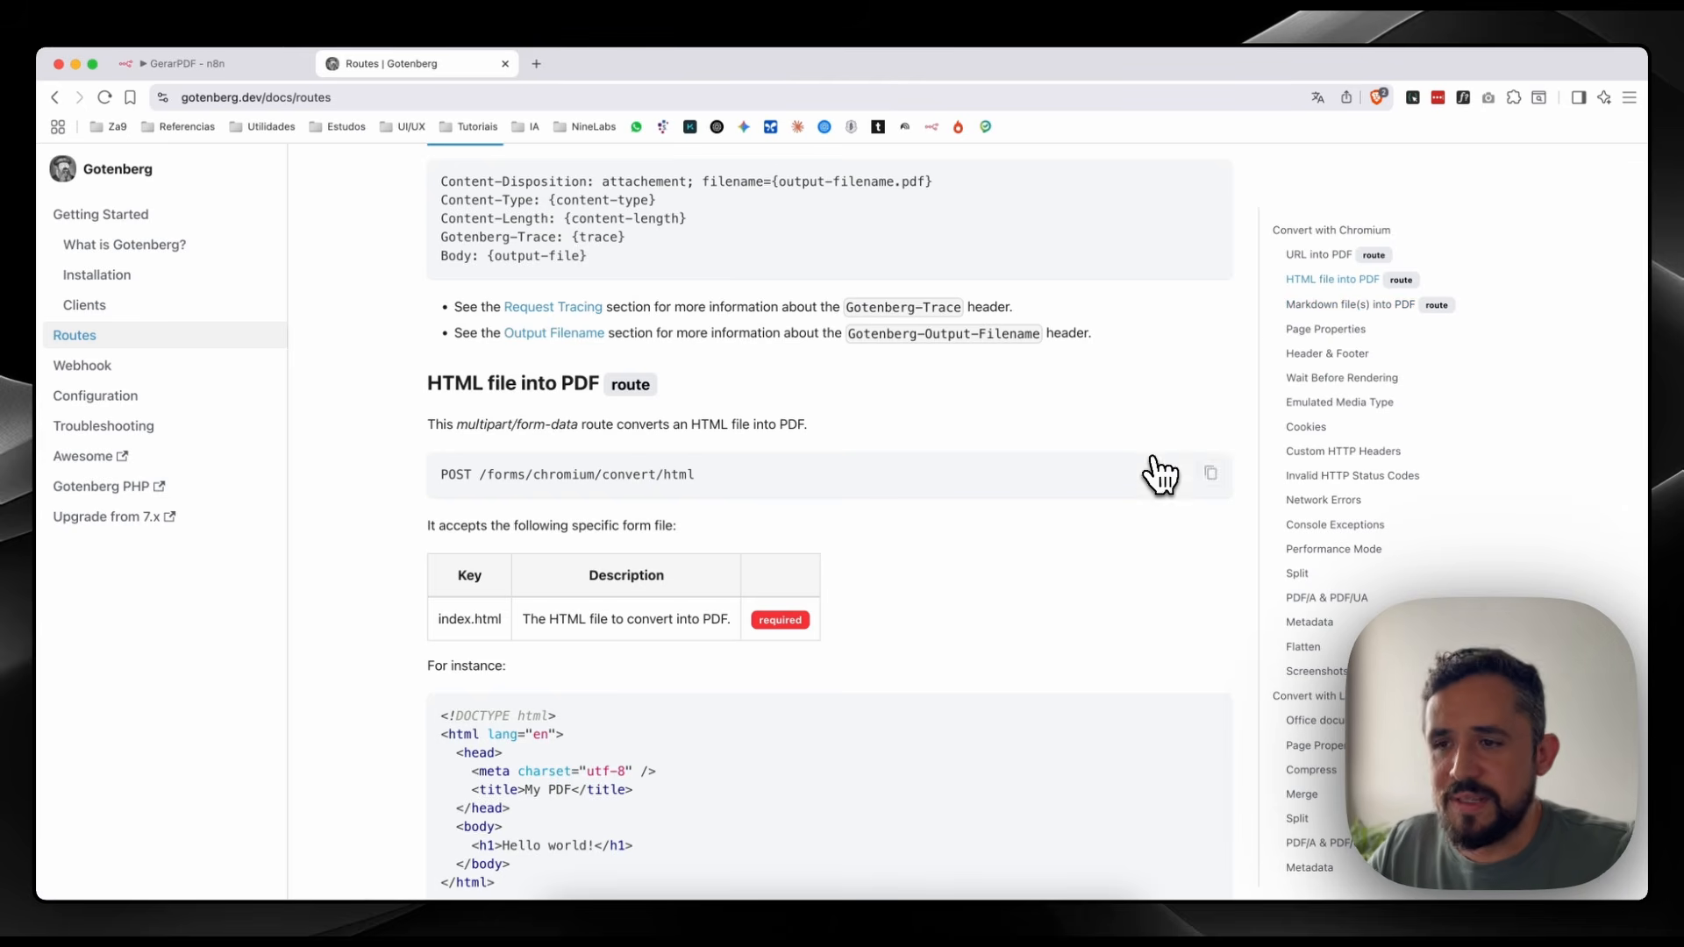
{"action": "scroll", "coordinate": [1158, 470], "scroll_direction": "up", "scroll_amount": 2}
{"action": "scroll", "coordinate": [1158, 474], "scroll_direction": "up", "scroll_amount": 1}
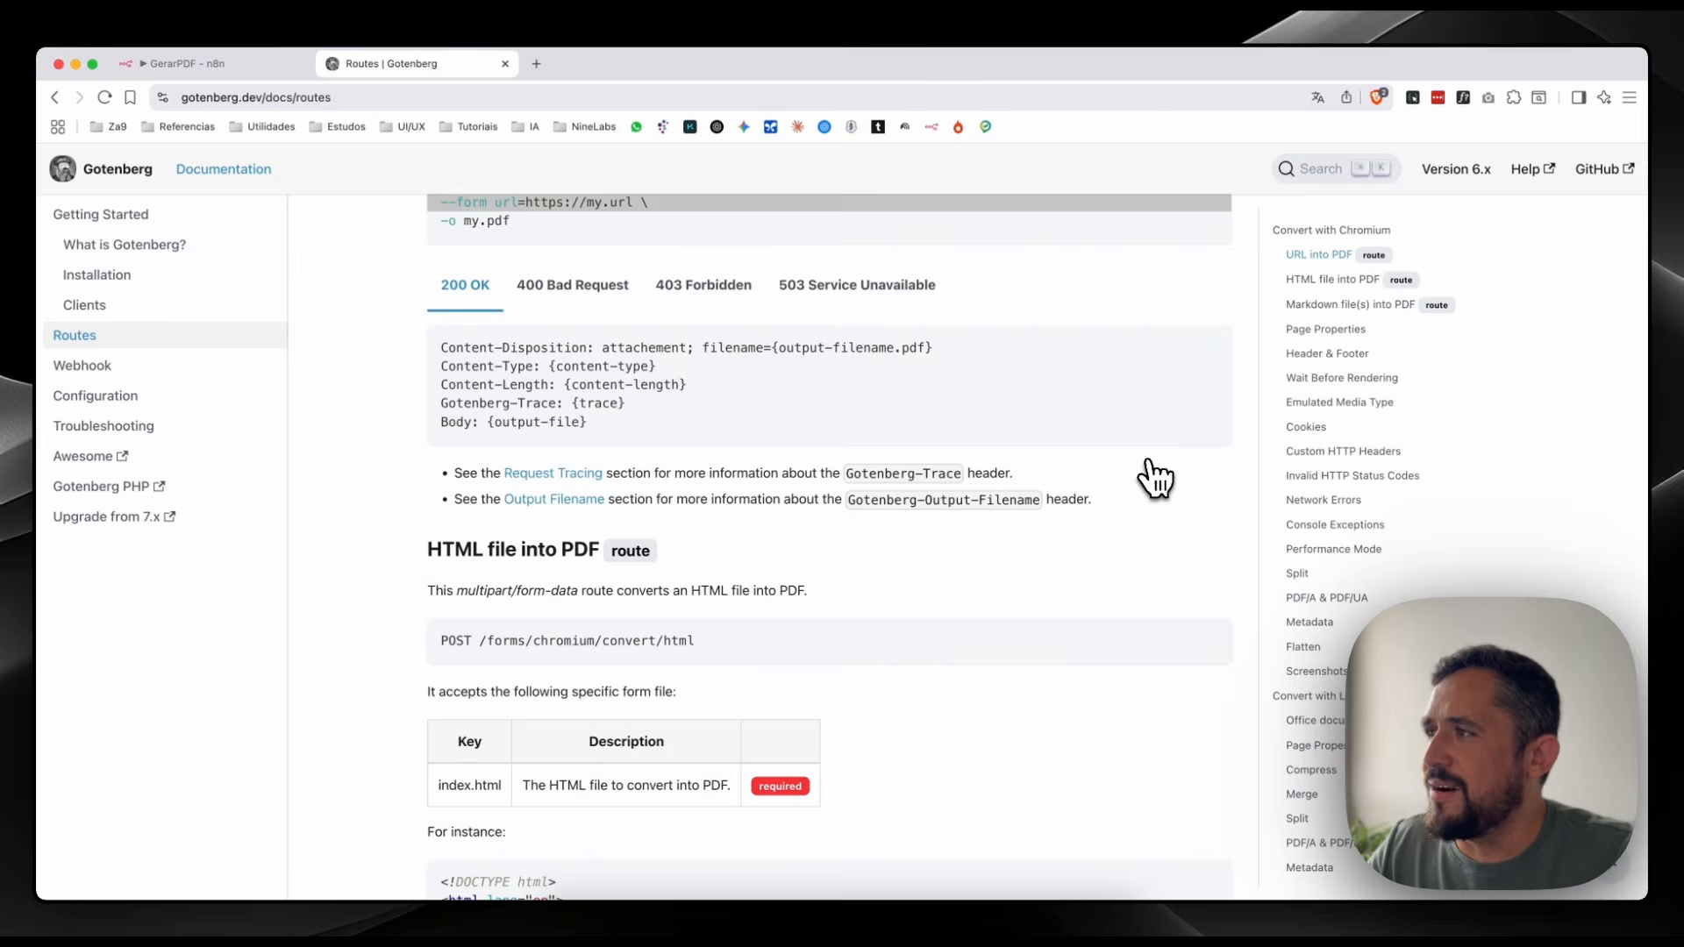
{"action": "left_click", "coordinate": [219, 65]}
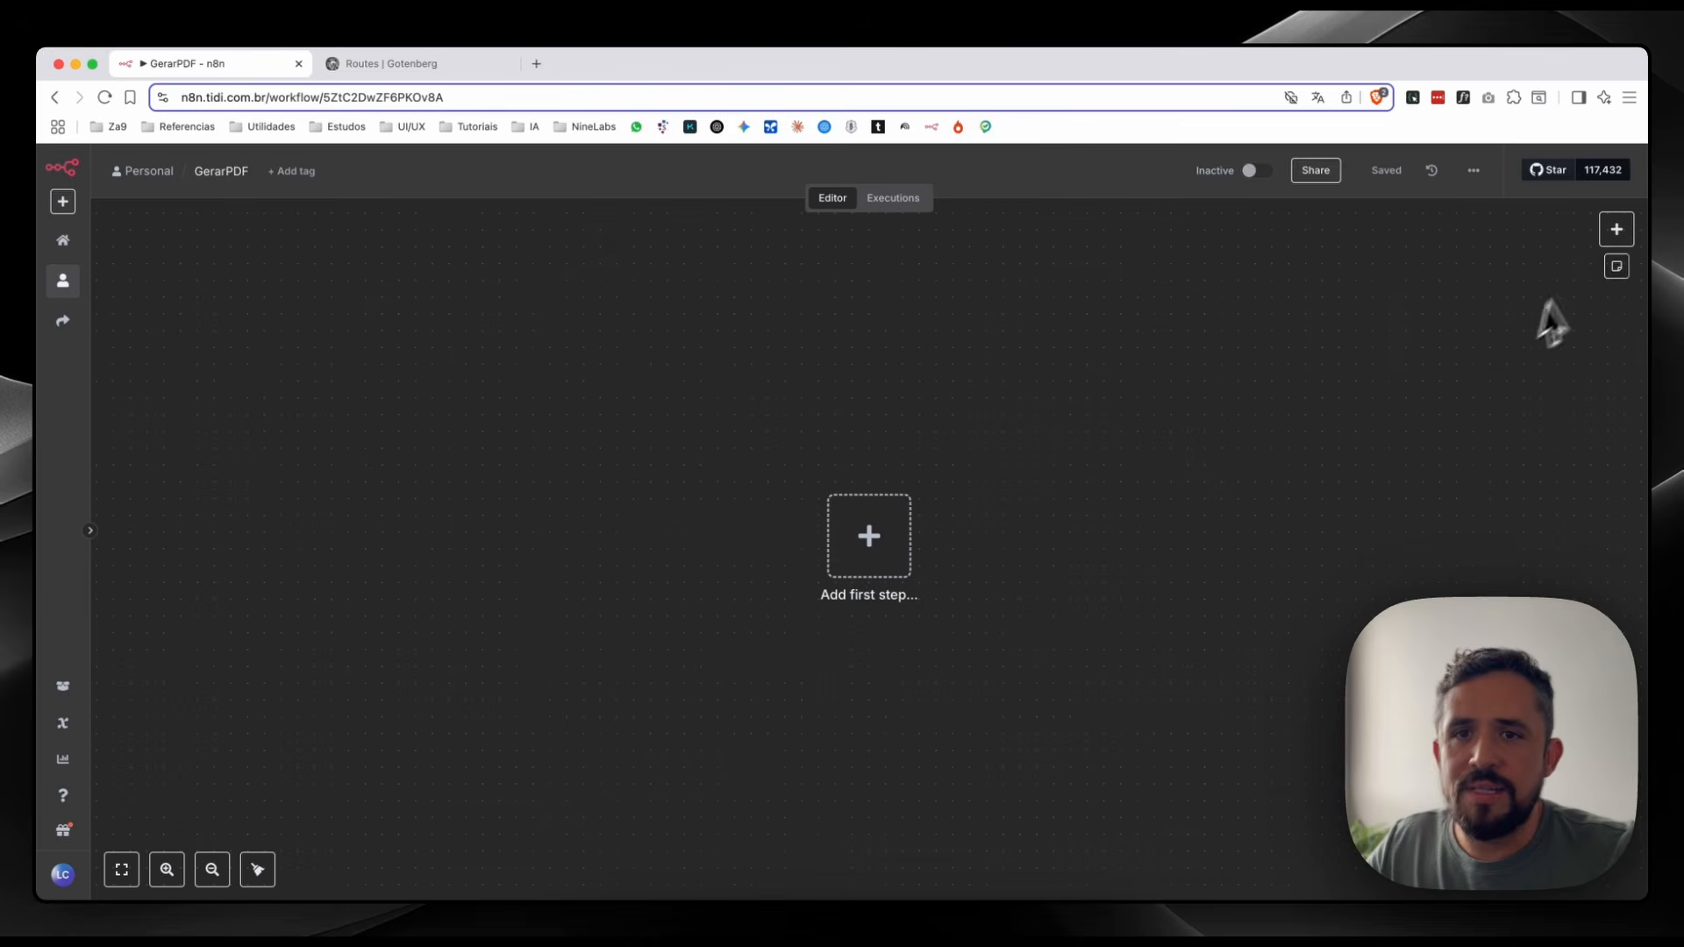
- Add a manual trigger to the GerarPDF workflow
{"action": "left_click", "coordinate": [1616, 229]}
{"action": "left_click", "coordinate": [1421, 351]}
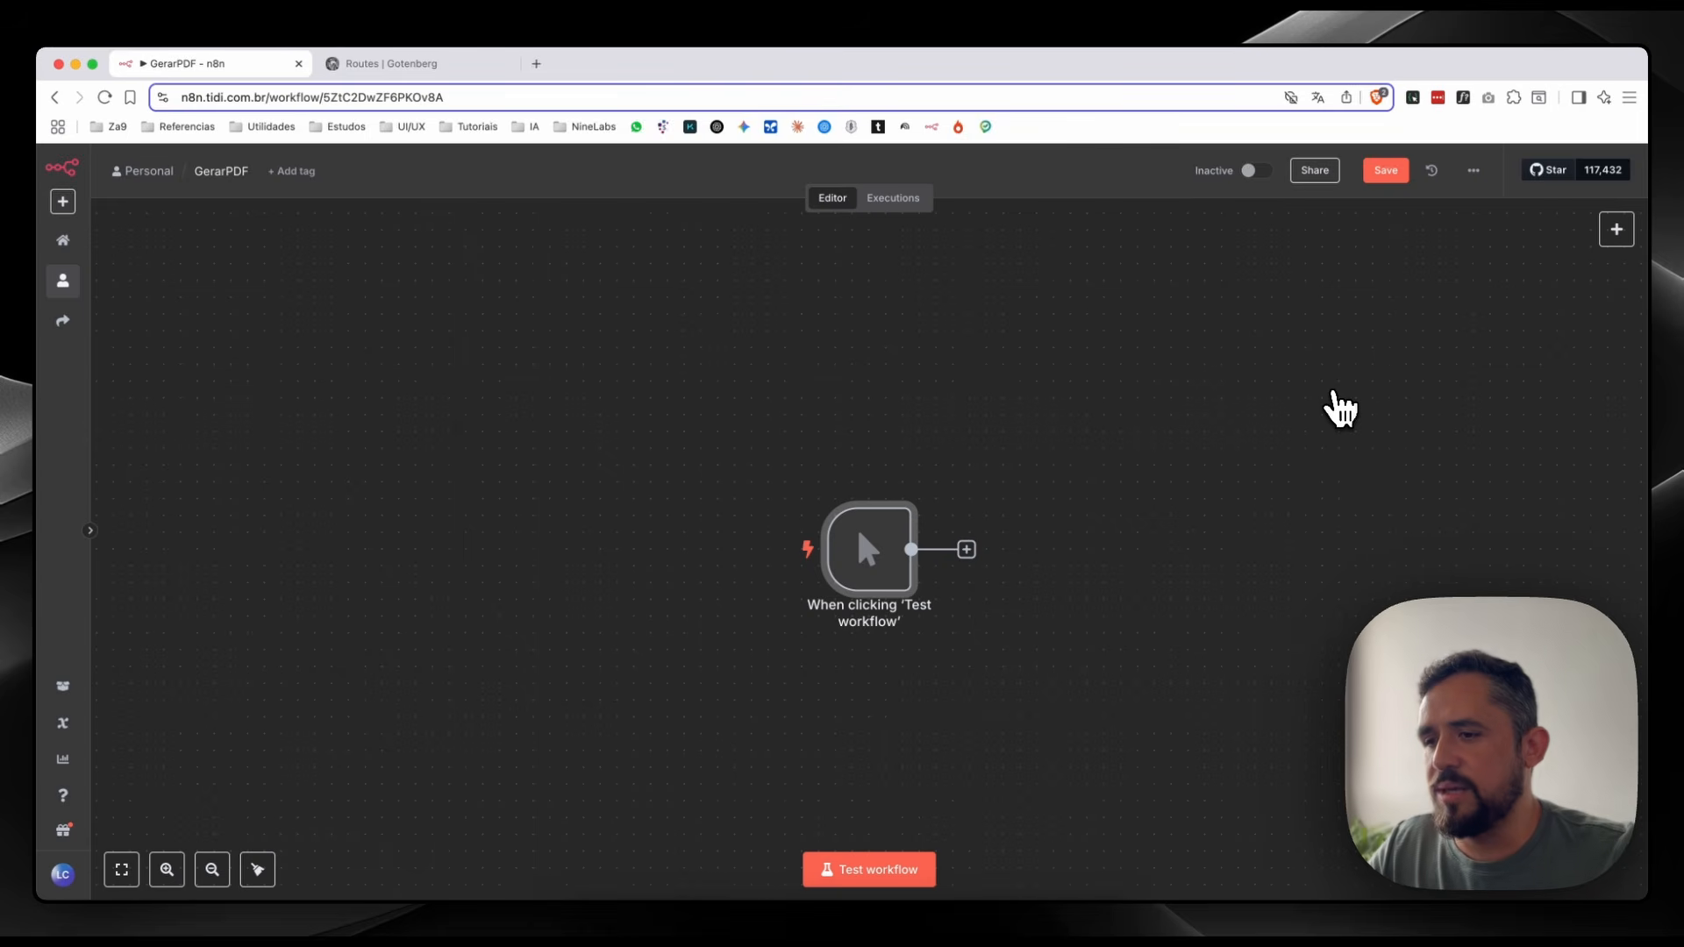
{"action": "left_click_drag", "start_coordinate": [868, 530], "coordinate": [775, 527]}
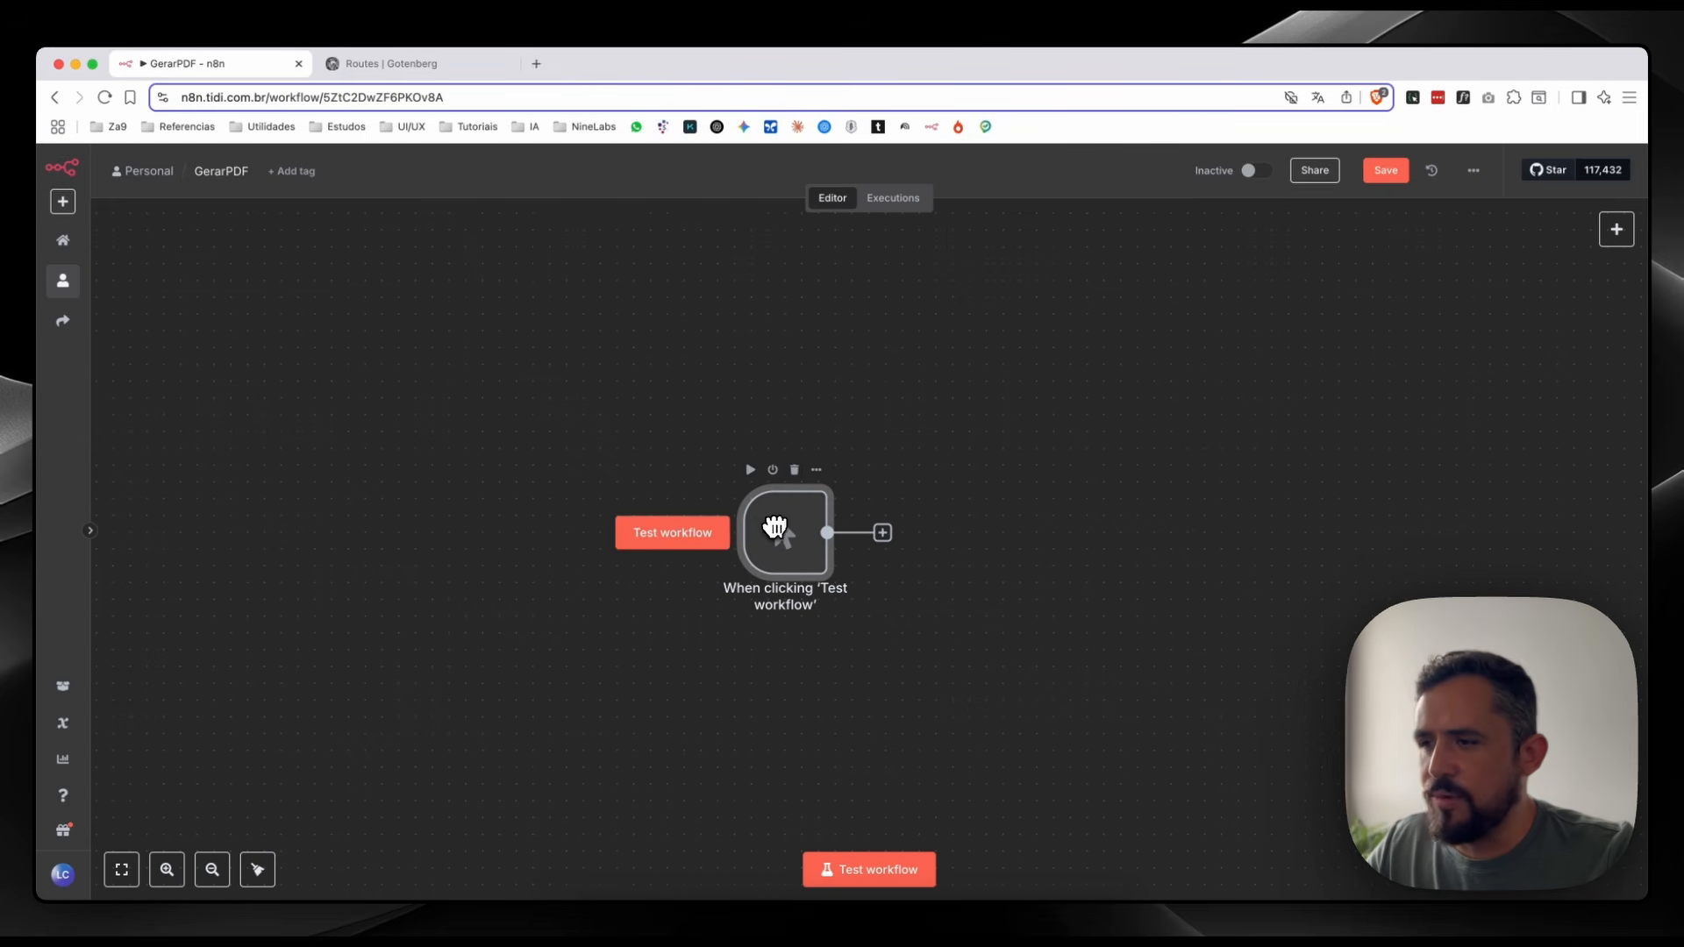
- Add an HTML node with the Generate HTML template action after the trigger
{"action": "left_click", "coordinate": [882, 532]}
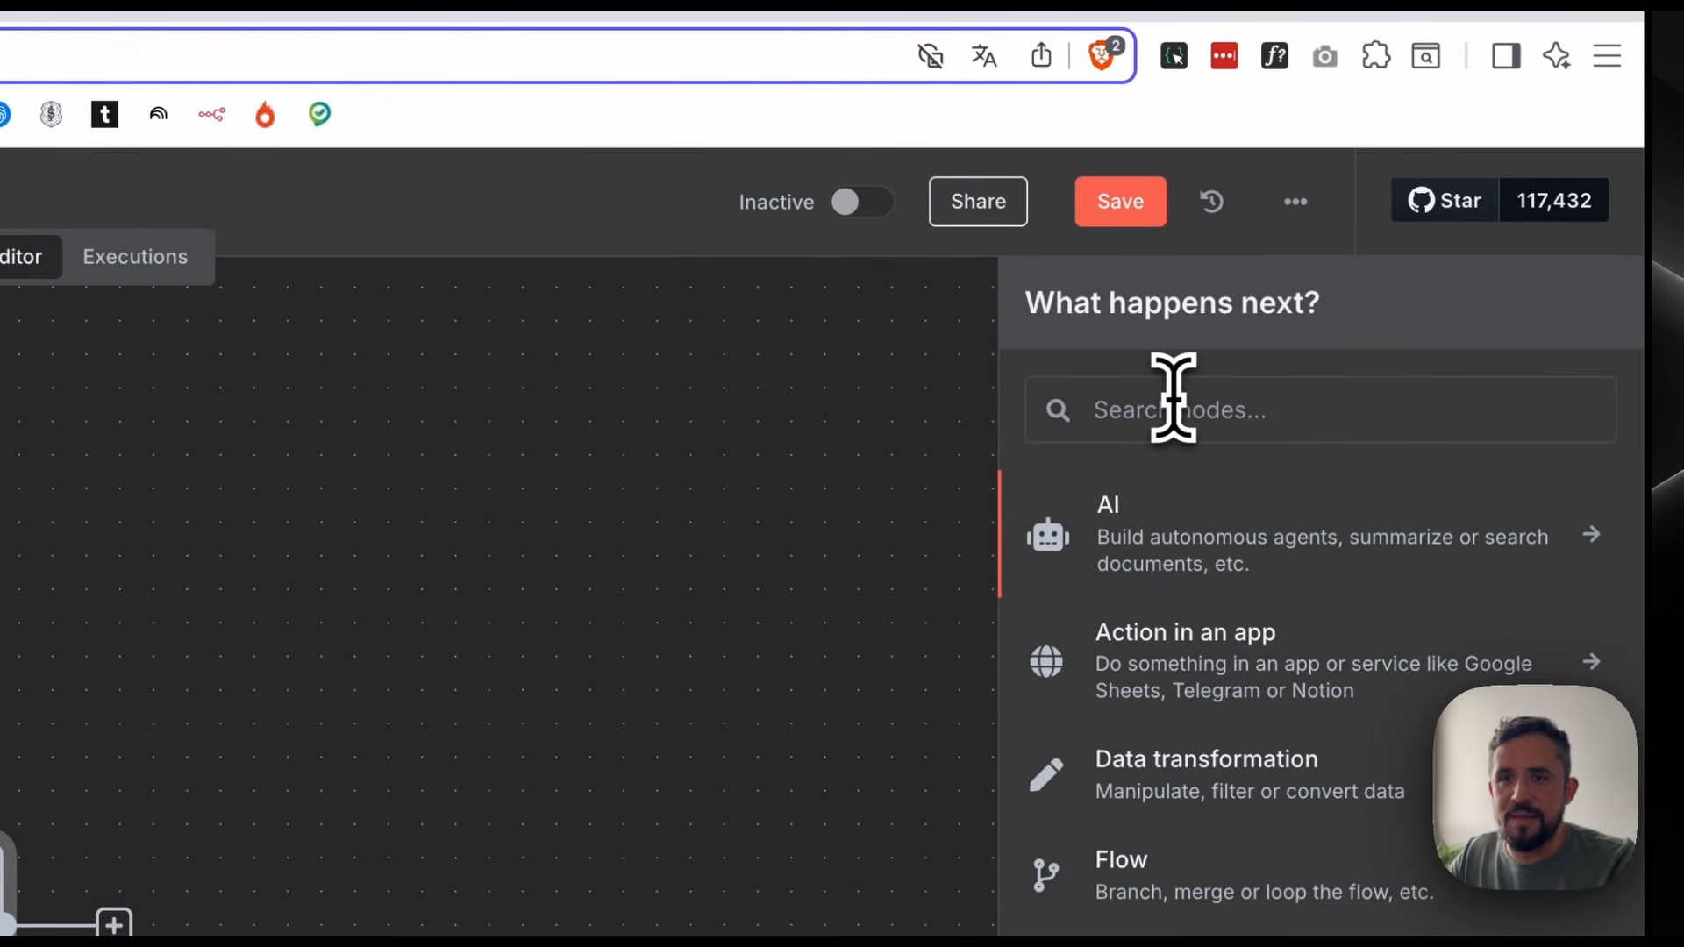
{"action": "left_click", "coordinate": [1174, 399]}
{"action": "type", "text": "html"}
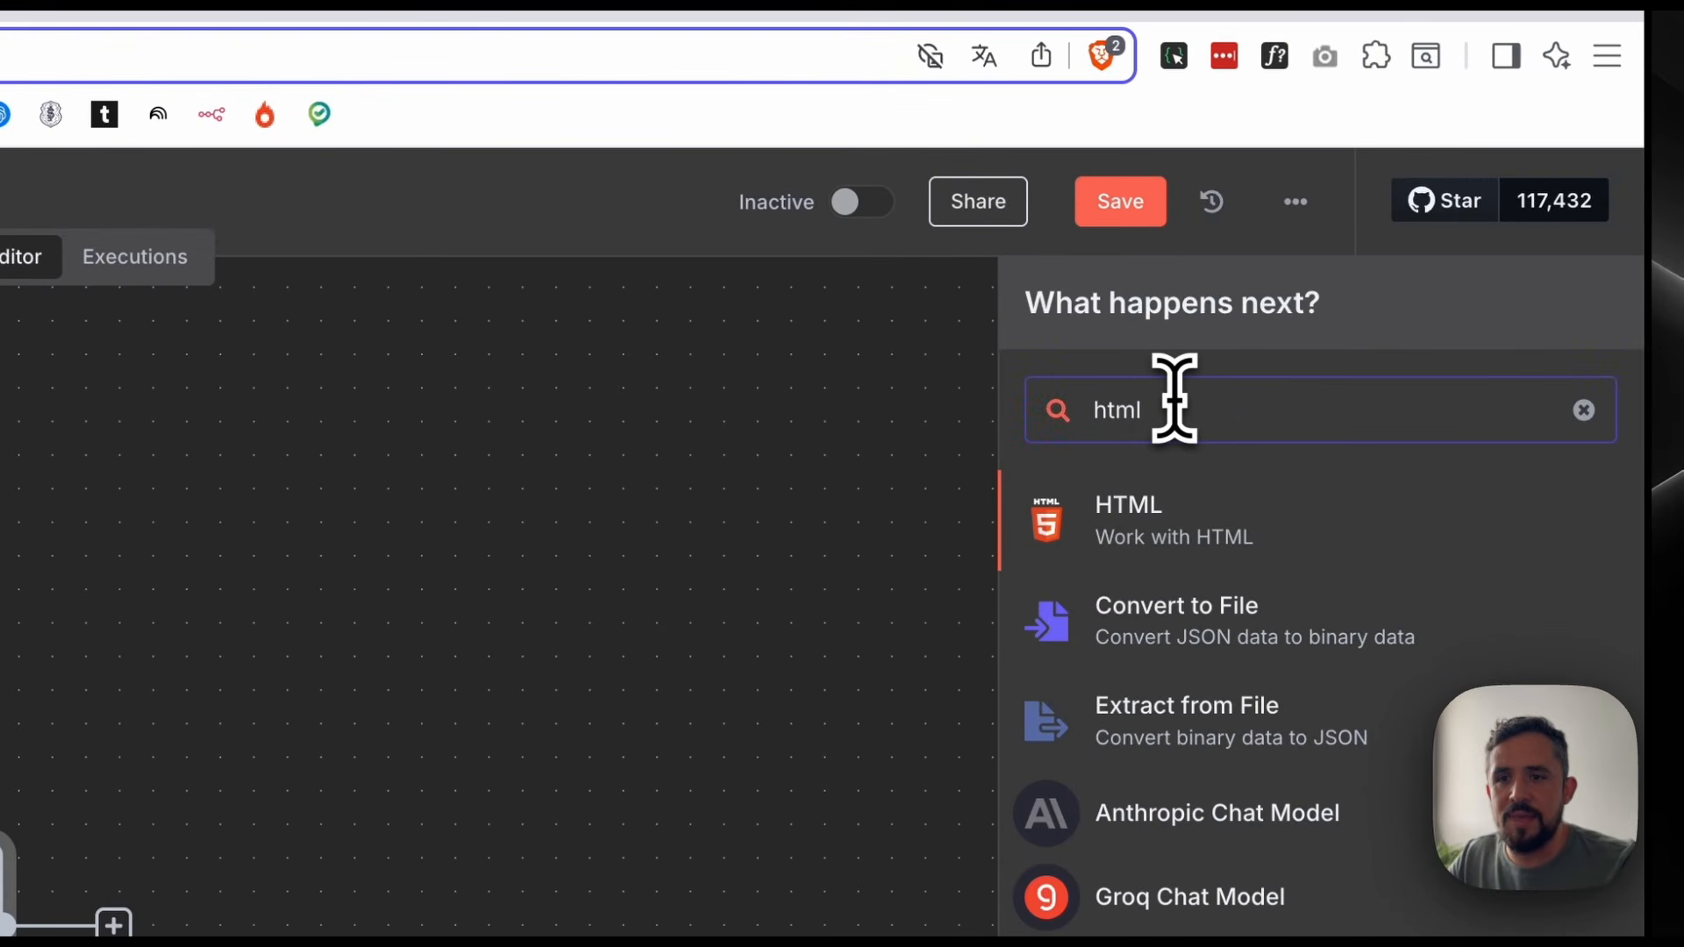
{"action": "left_click", "coordinate": [1116, 522]}
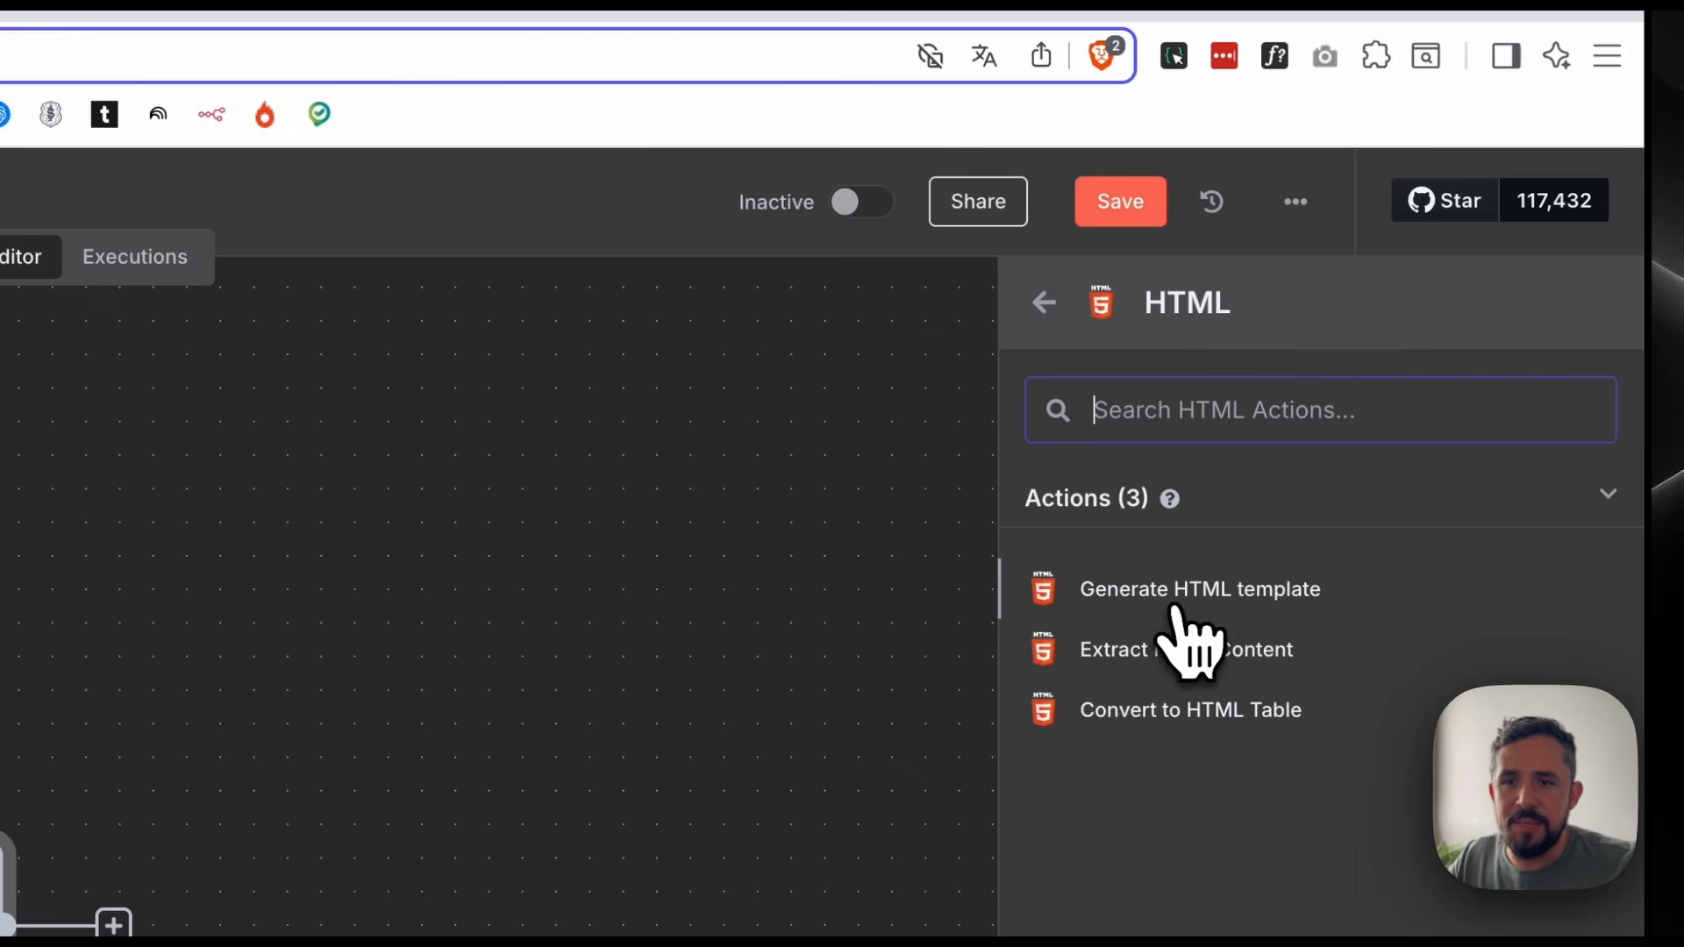
{"action": "left_click", "coordinate": [1179, 605]}
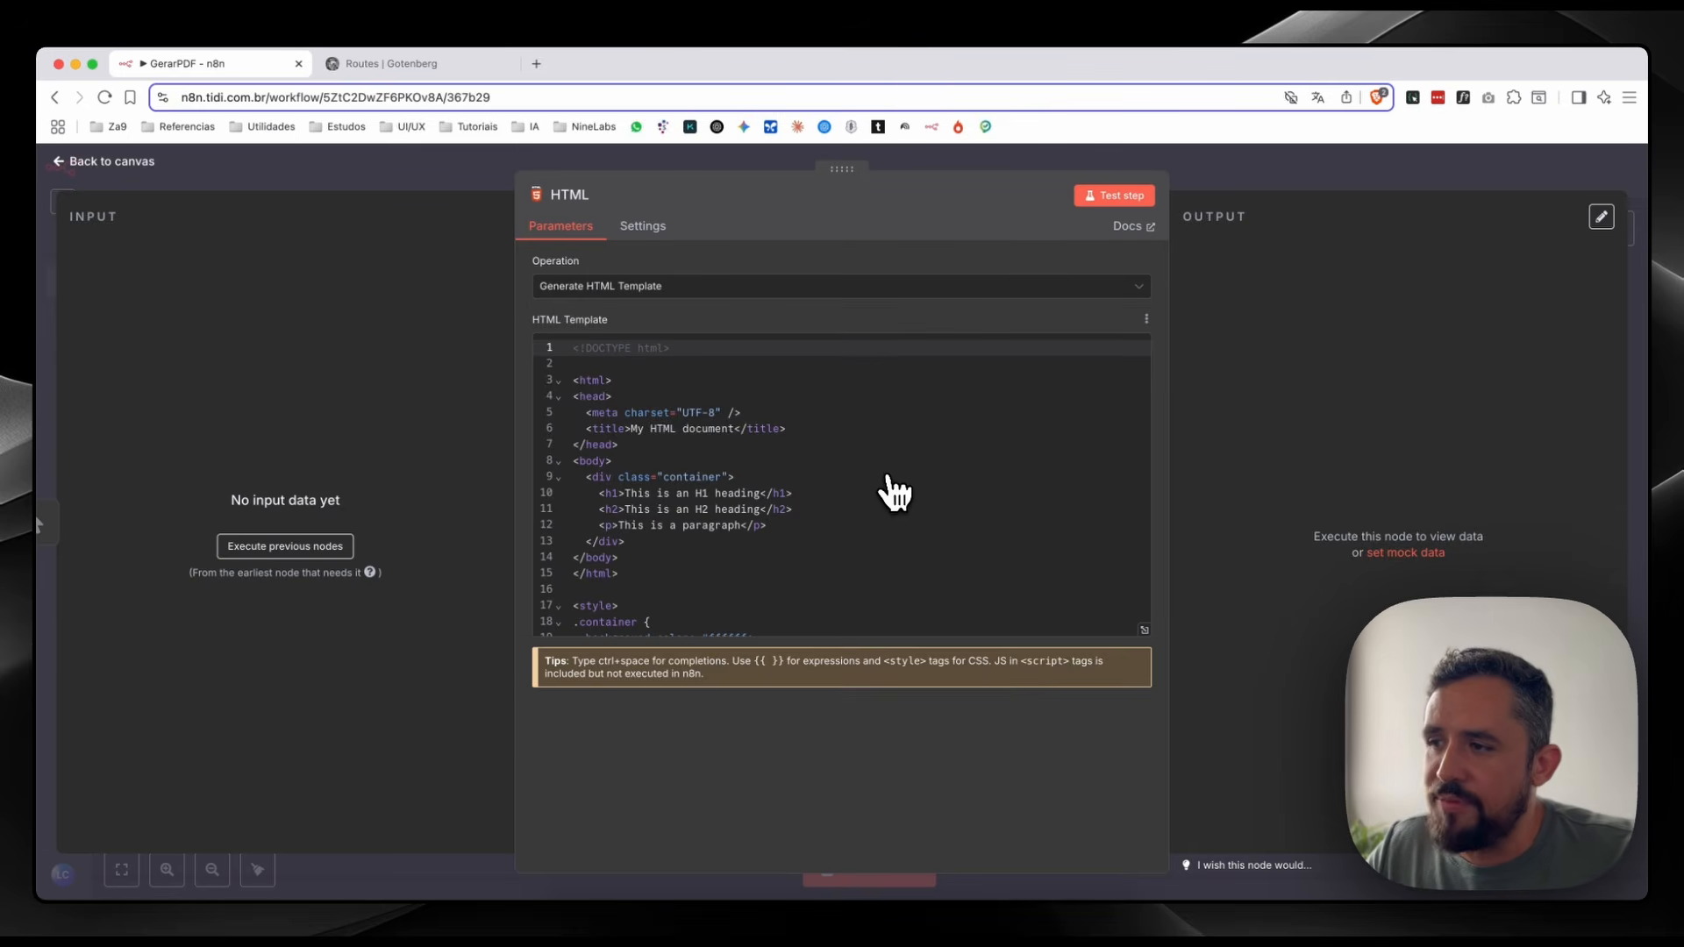
{"action": "scroll", "coordinate": [894, 494], "scroll_direction": "down", "scroll_amount": 5}
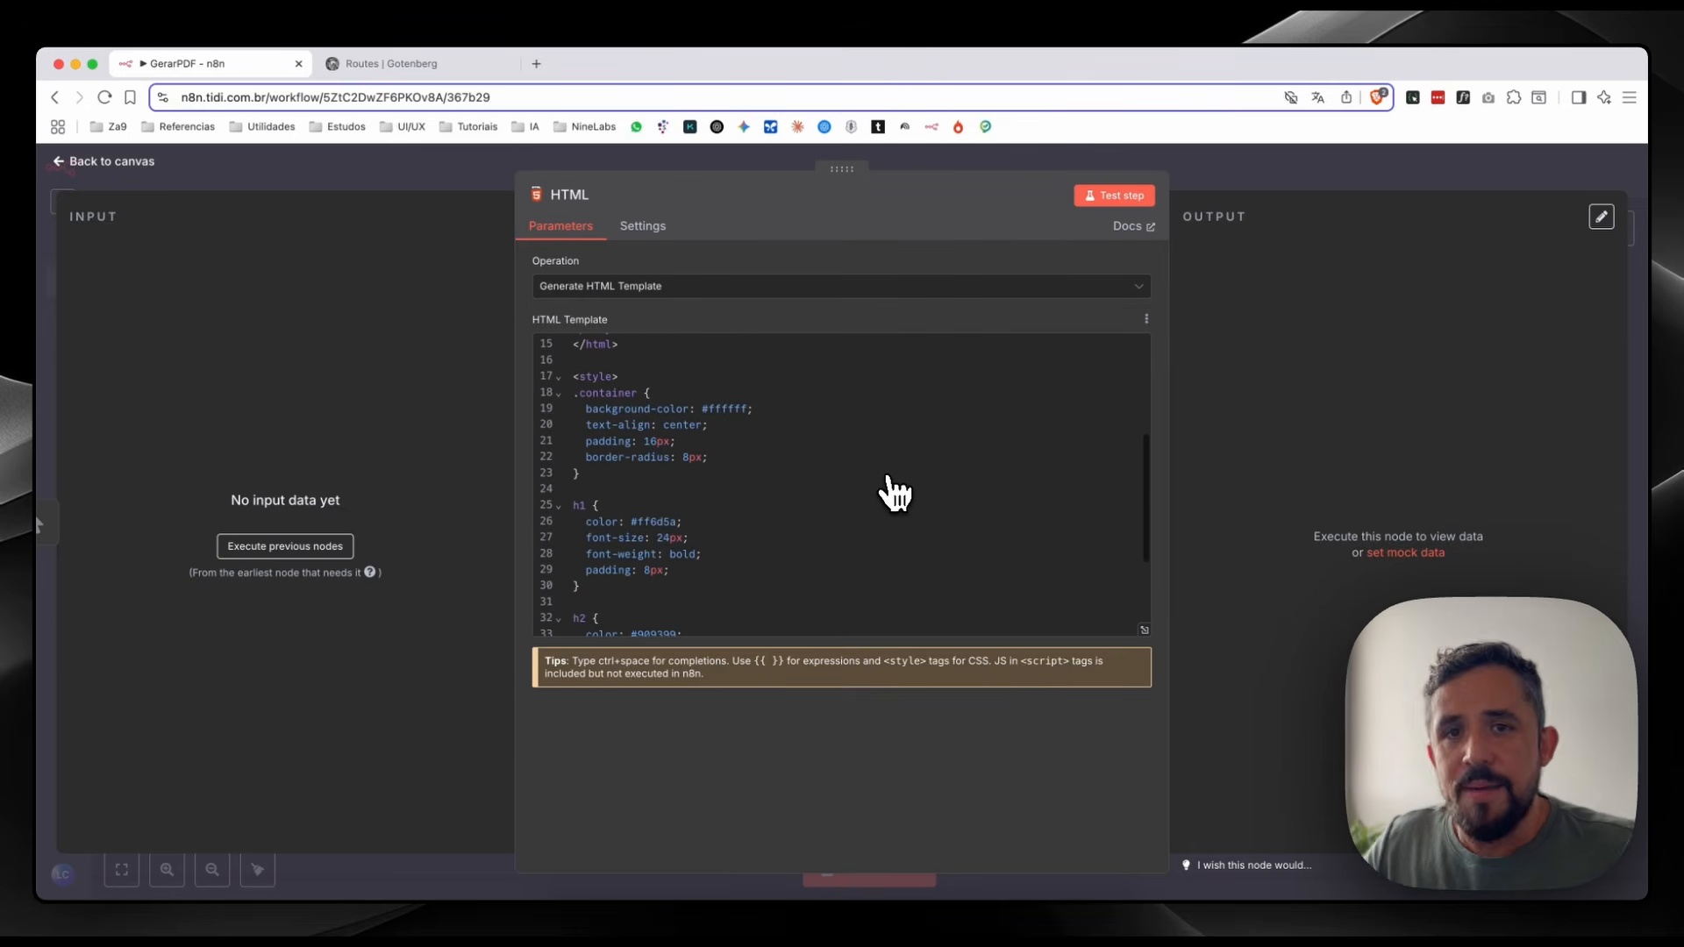
{"action": "scroll", "coordinate": [894, 494], "scroll_direction": "down", "scroll_amount": 3}
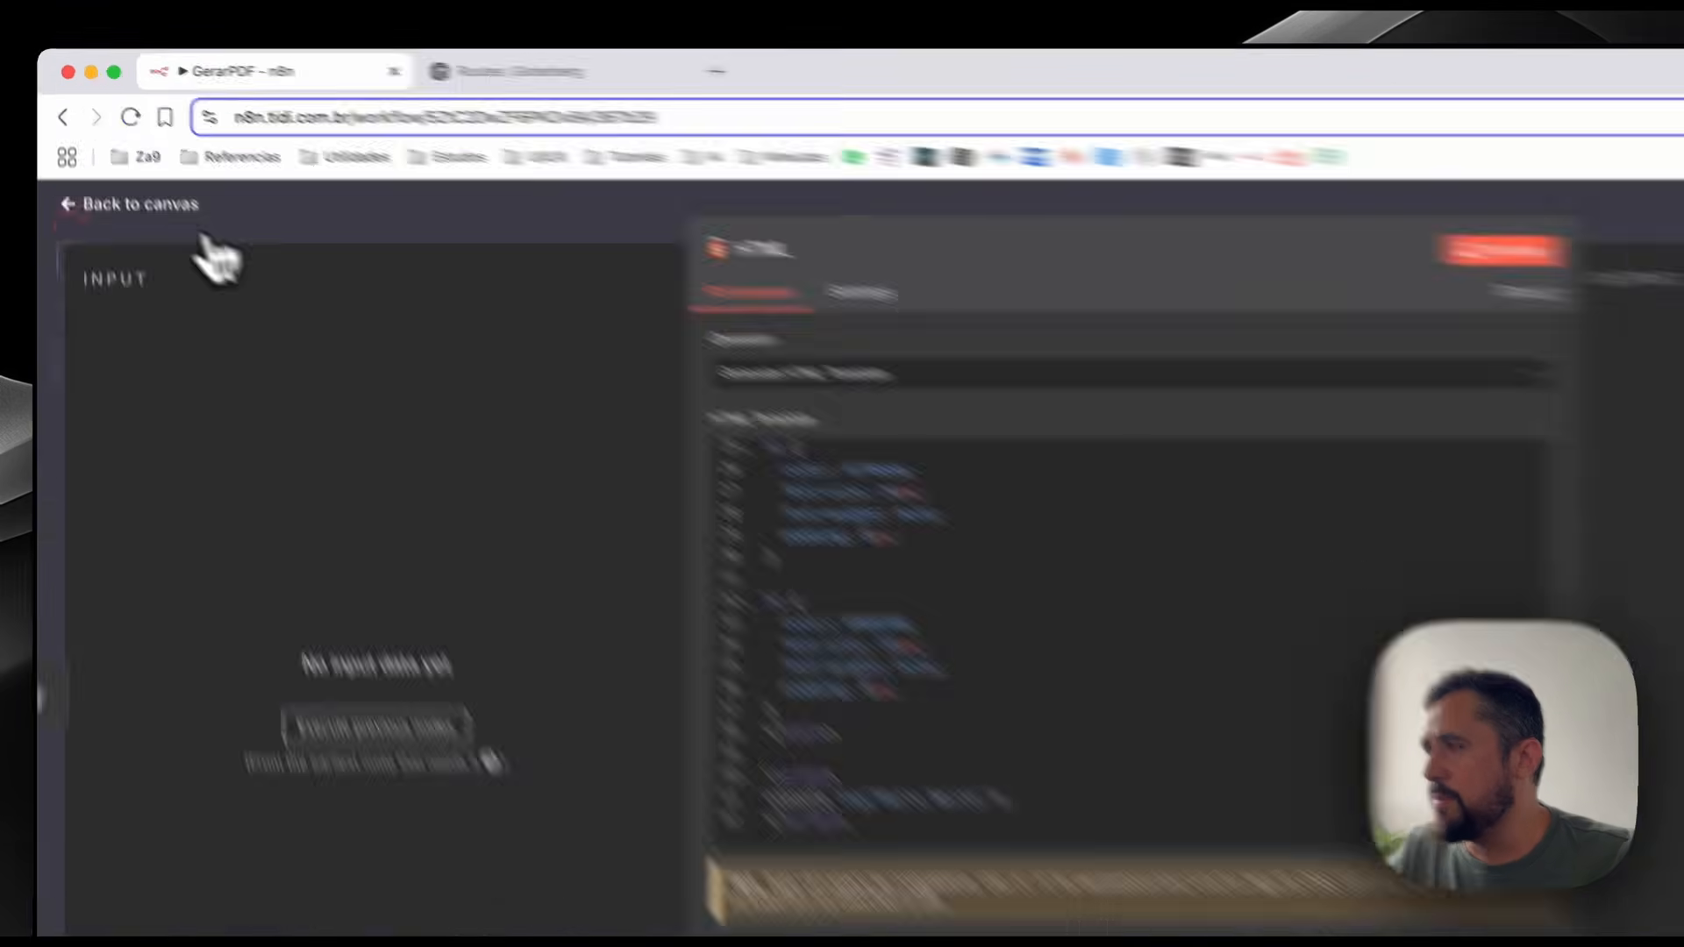
- Run the workflow and check that the HTML node outputs one item
{"action": "left_click", "coordinate": [112, 160]}
{"action": "left_click", "coordinate": [842, 767]}
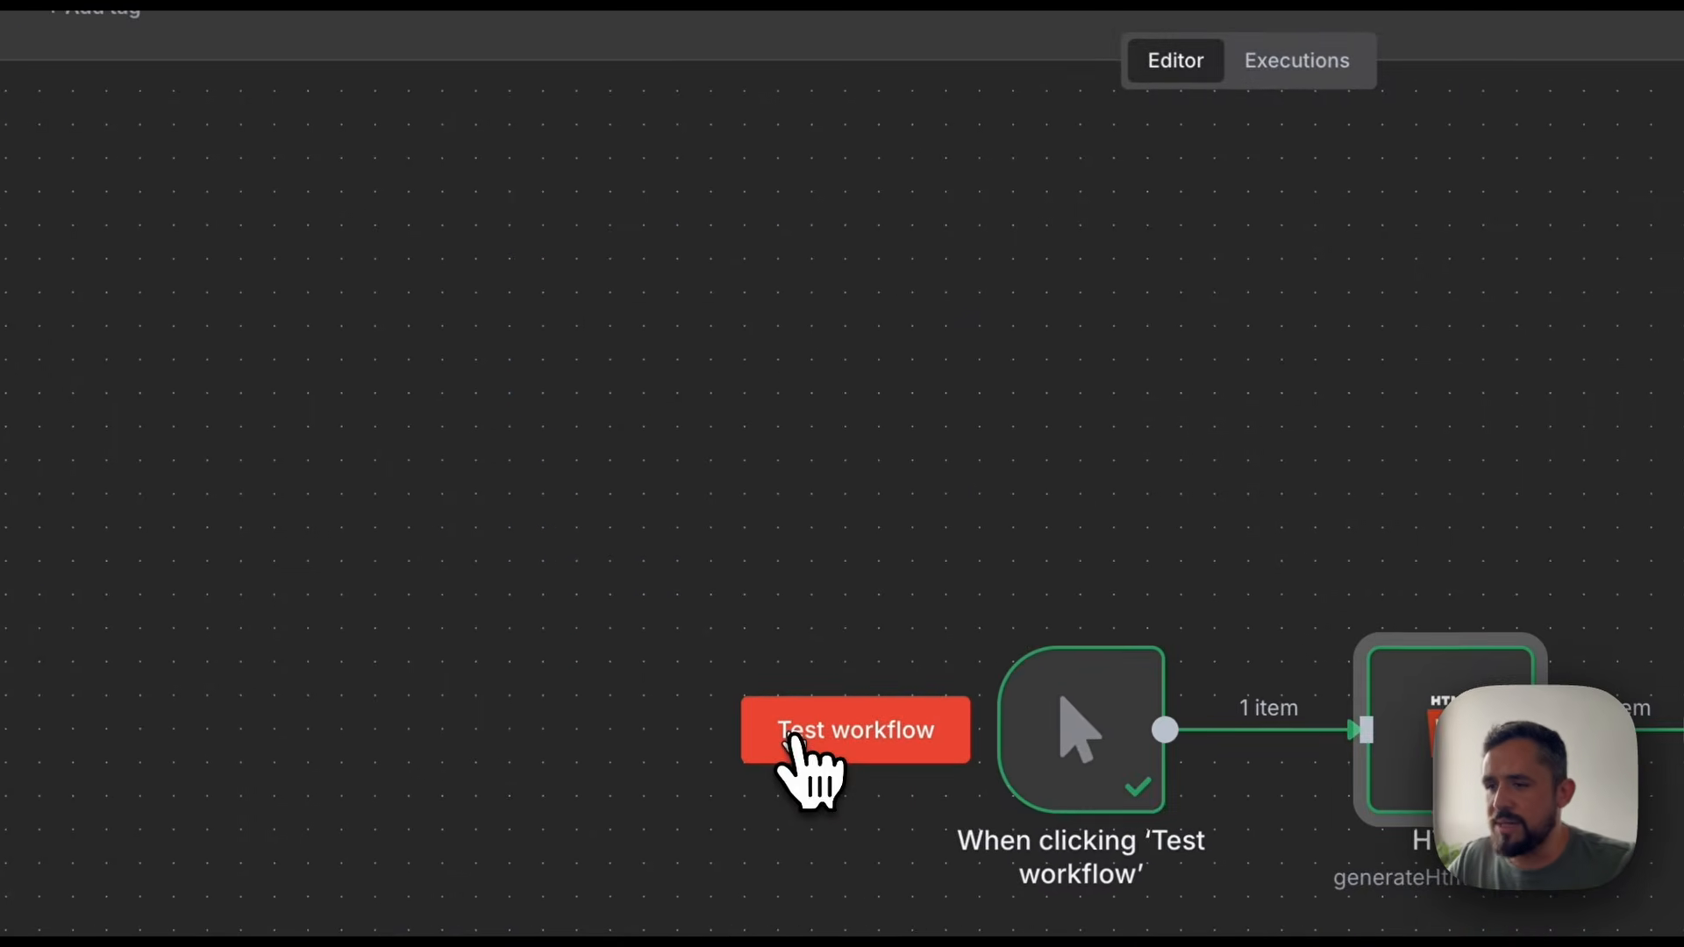
{"action": "double_click", "coordinate": [1455, 728]}
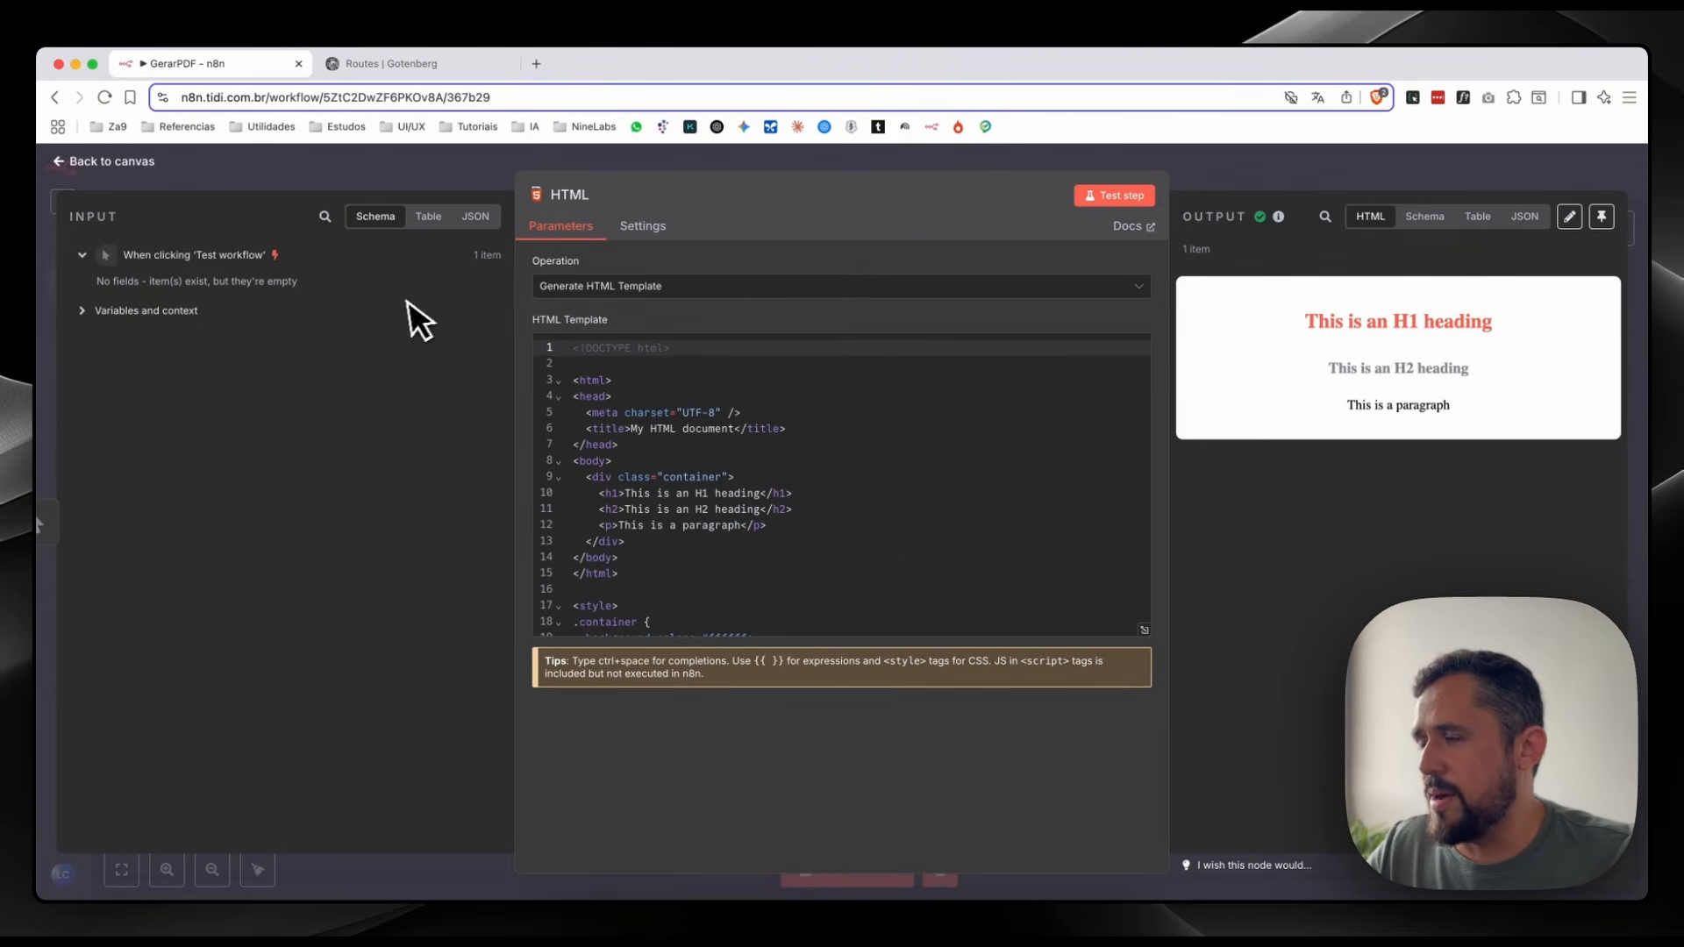
{"action": "left_click", "coordinate": [71, 163]}
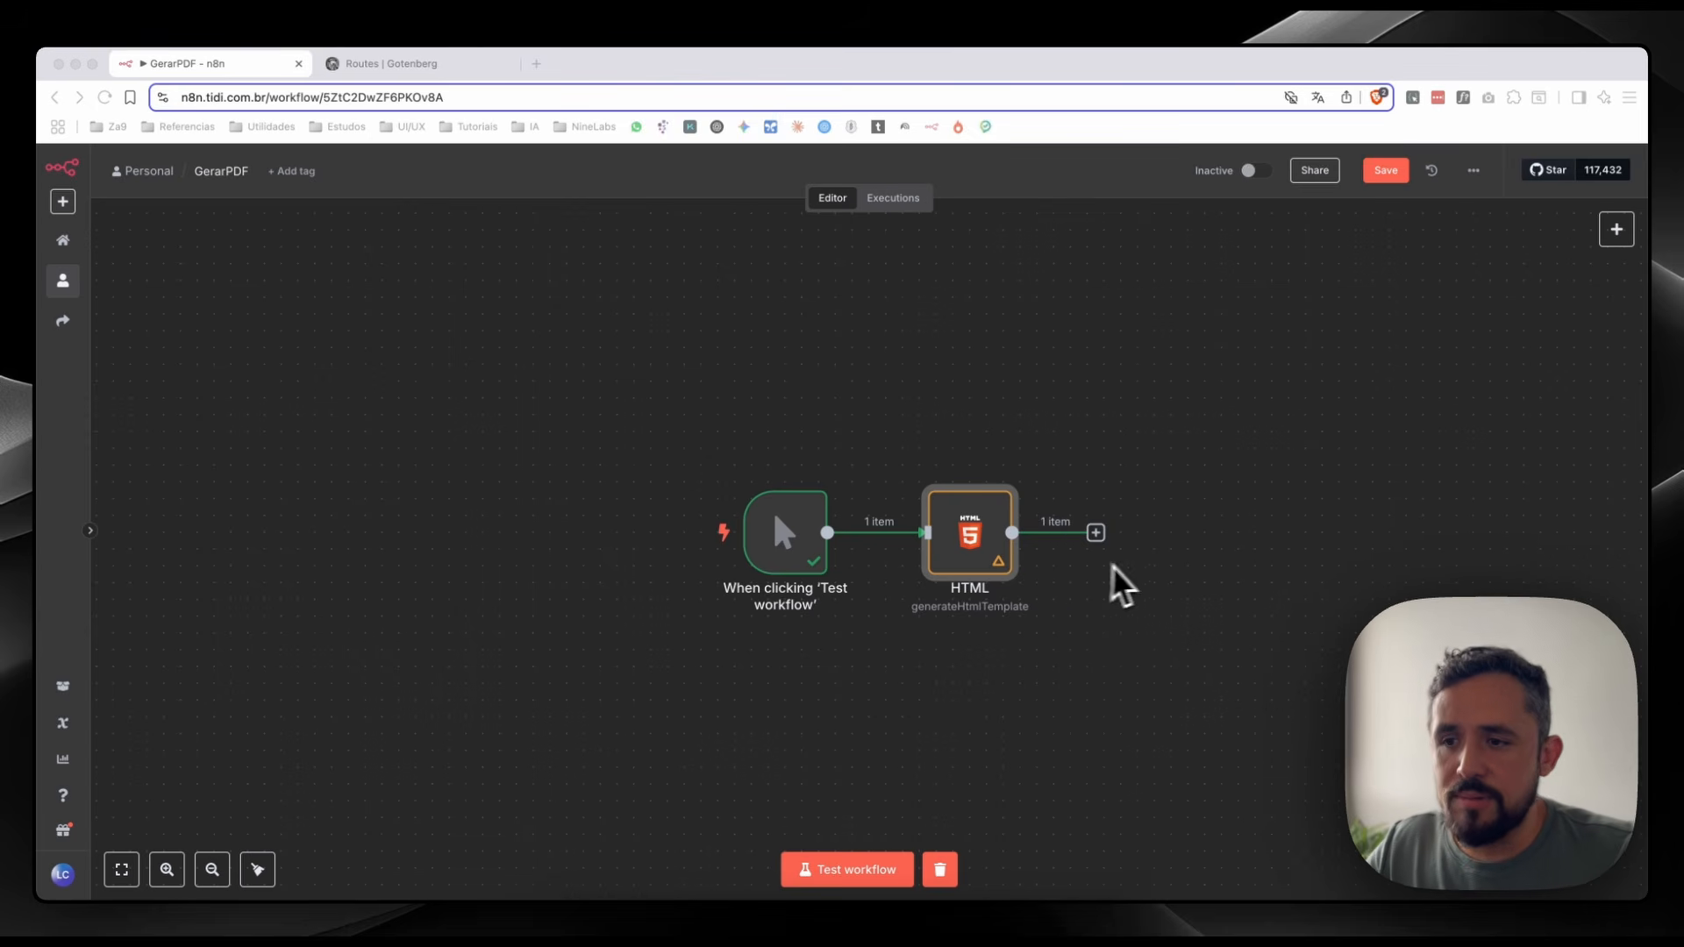
- Add an Edit Fields node after HTML with an html field mapped from the input html
{"action": "left_click", "coordinate": [1095, 532]}
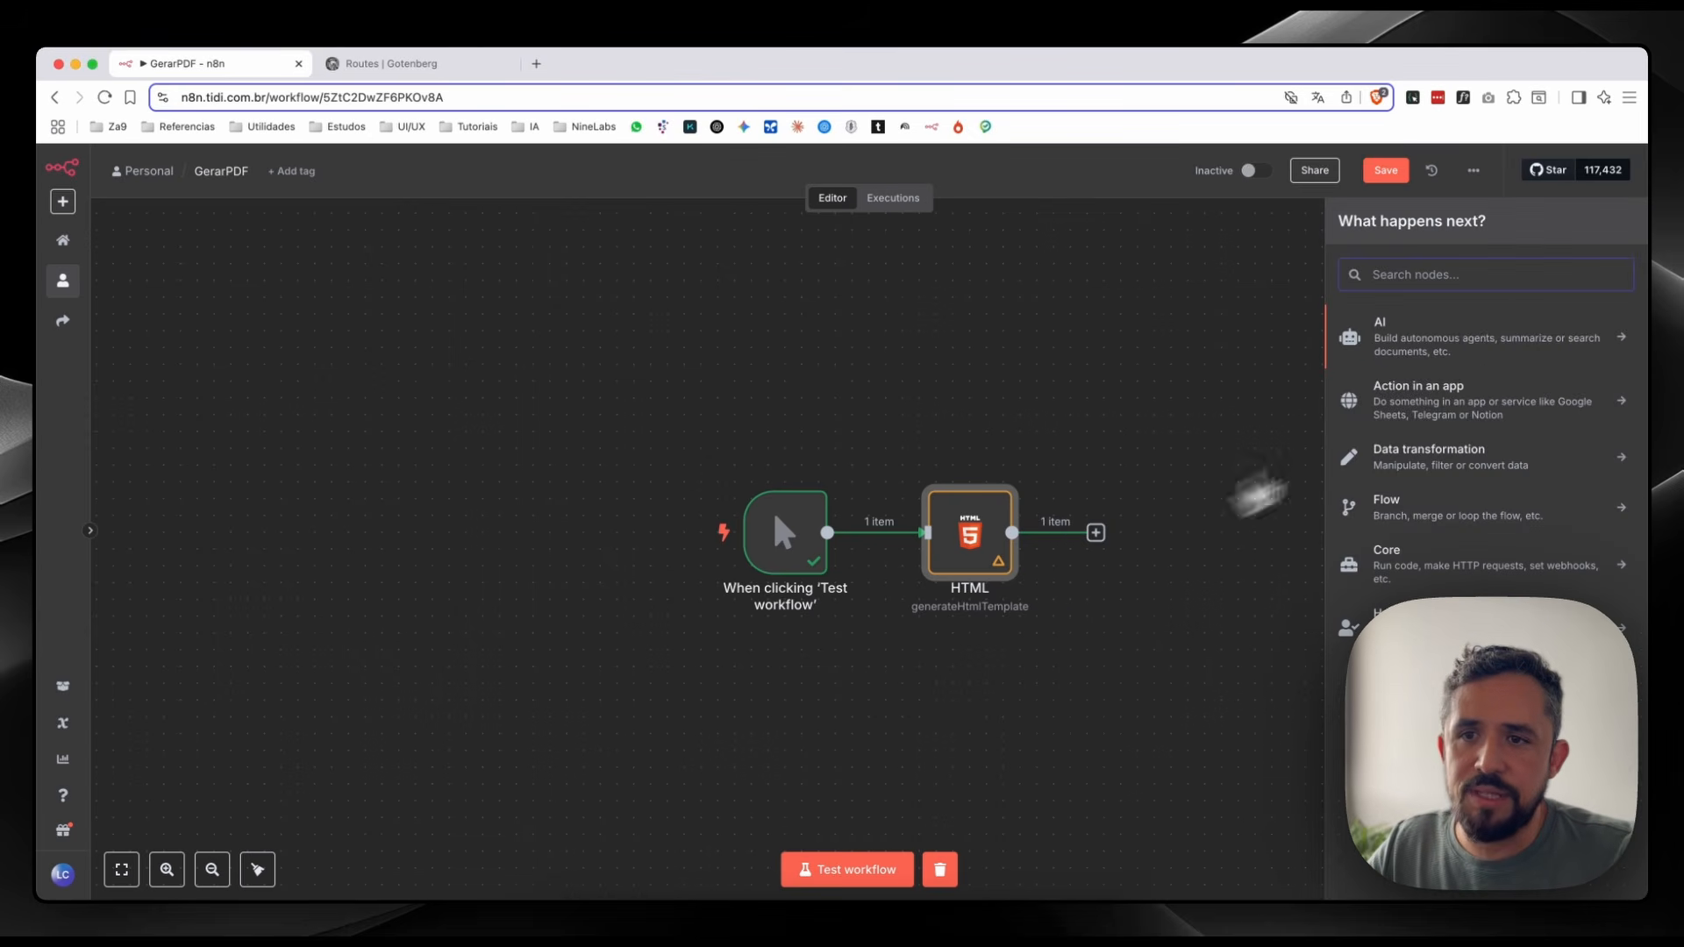
{"action": "type", "text": "set"}
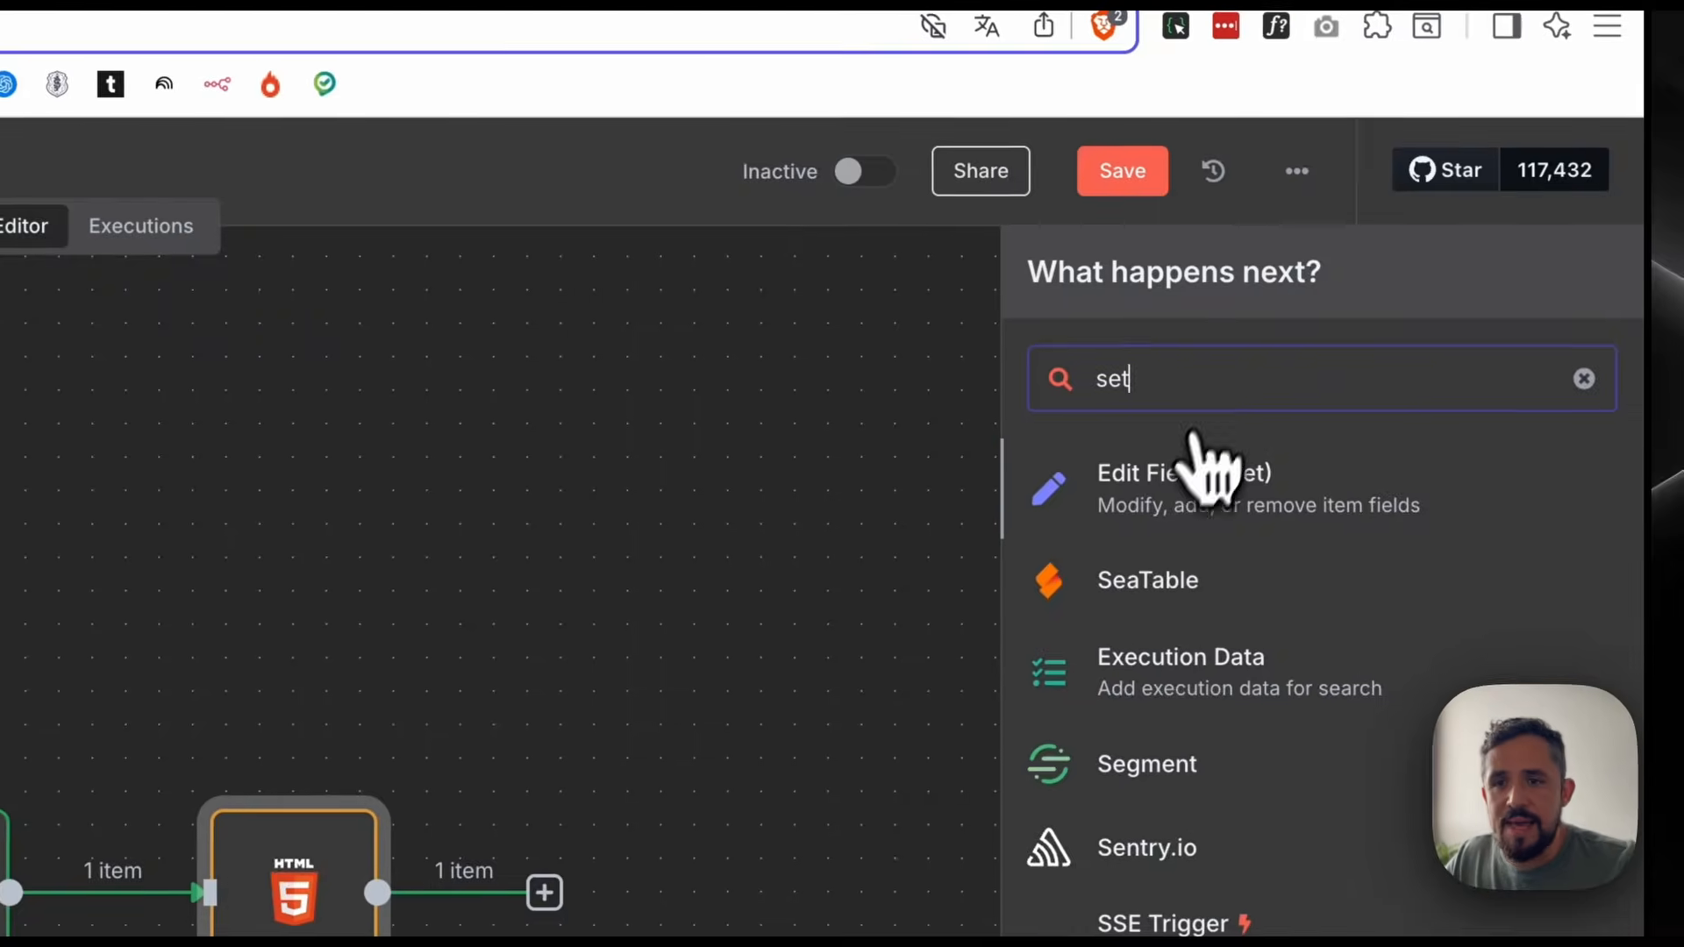
{"action": "left_click", "coordinate": [1205, 469]}
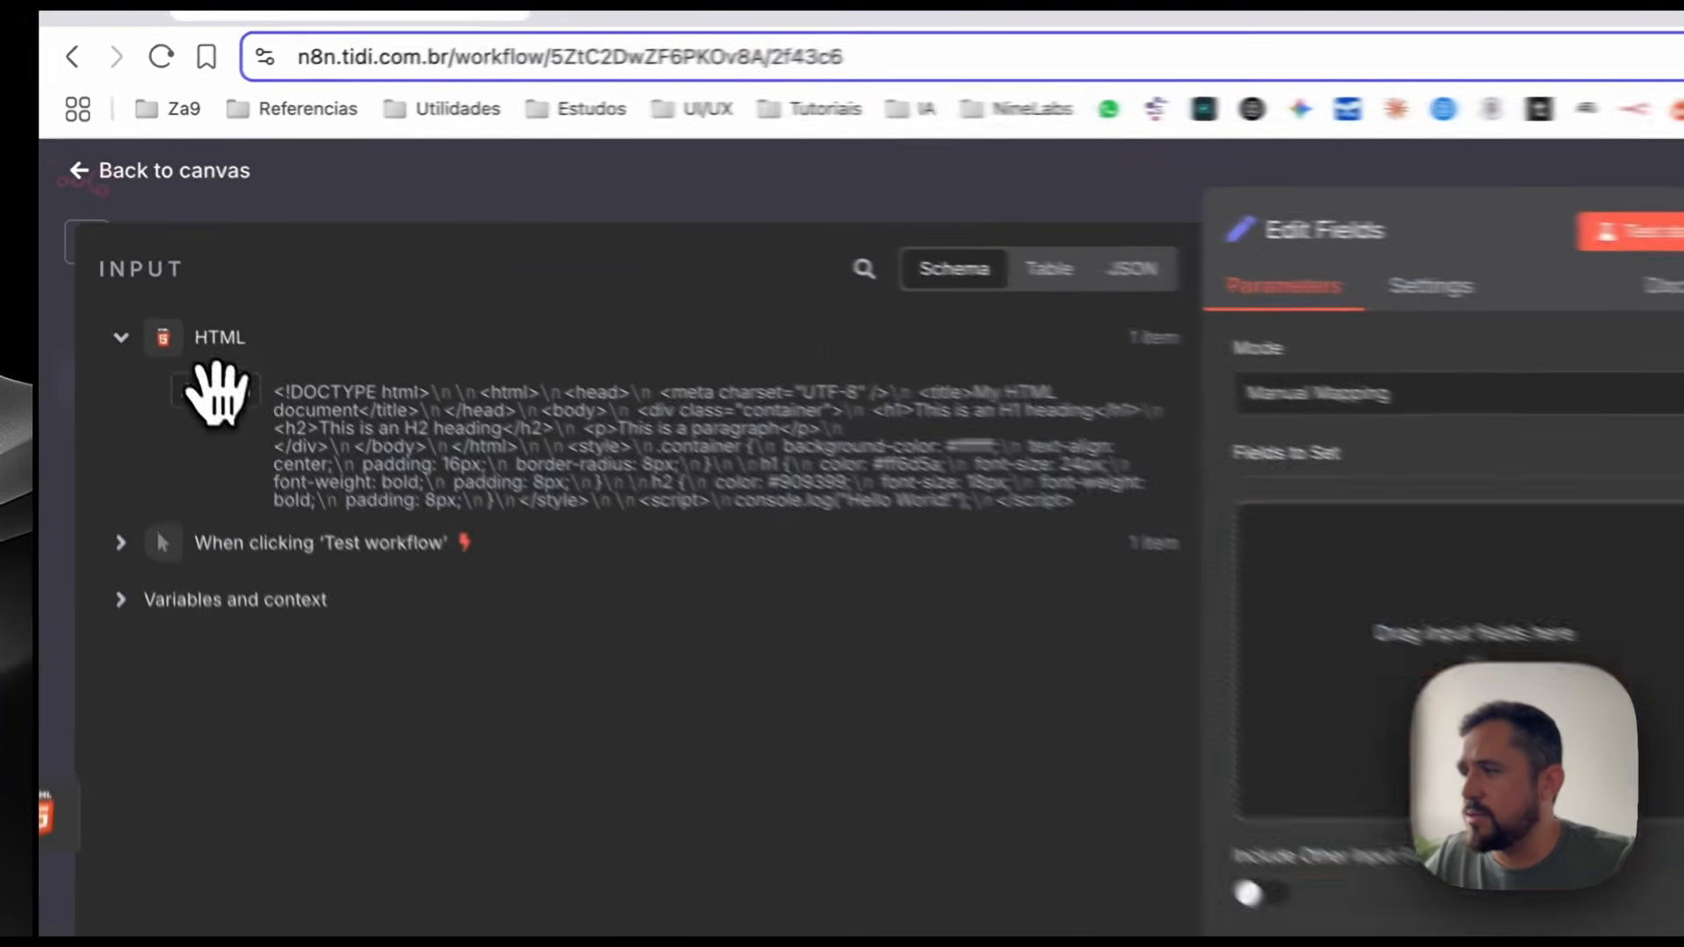
{"action": "left_click_drag", "start_coordinate": [138, 284], "coordinate": [511, 338]}
{"action": "left_click_drag", "start_coordinate": [965, 517], "coordinate": [1592, 649]}
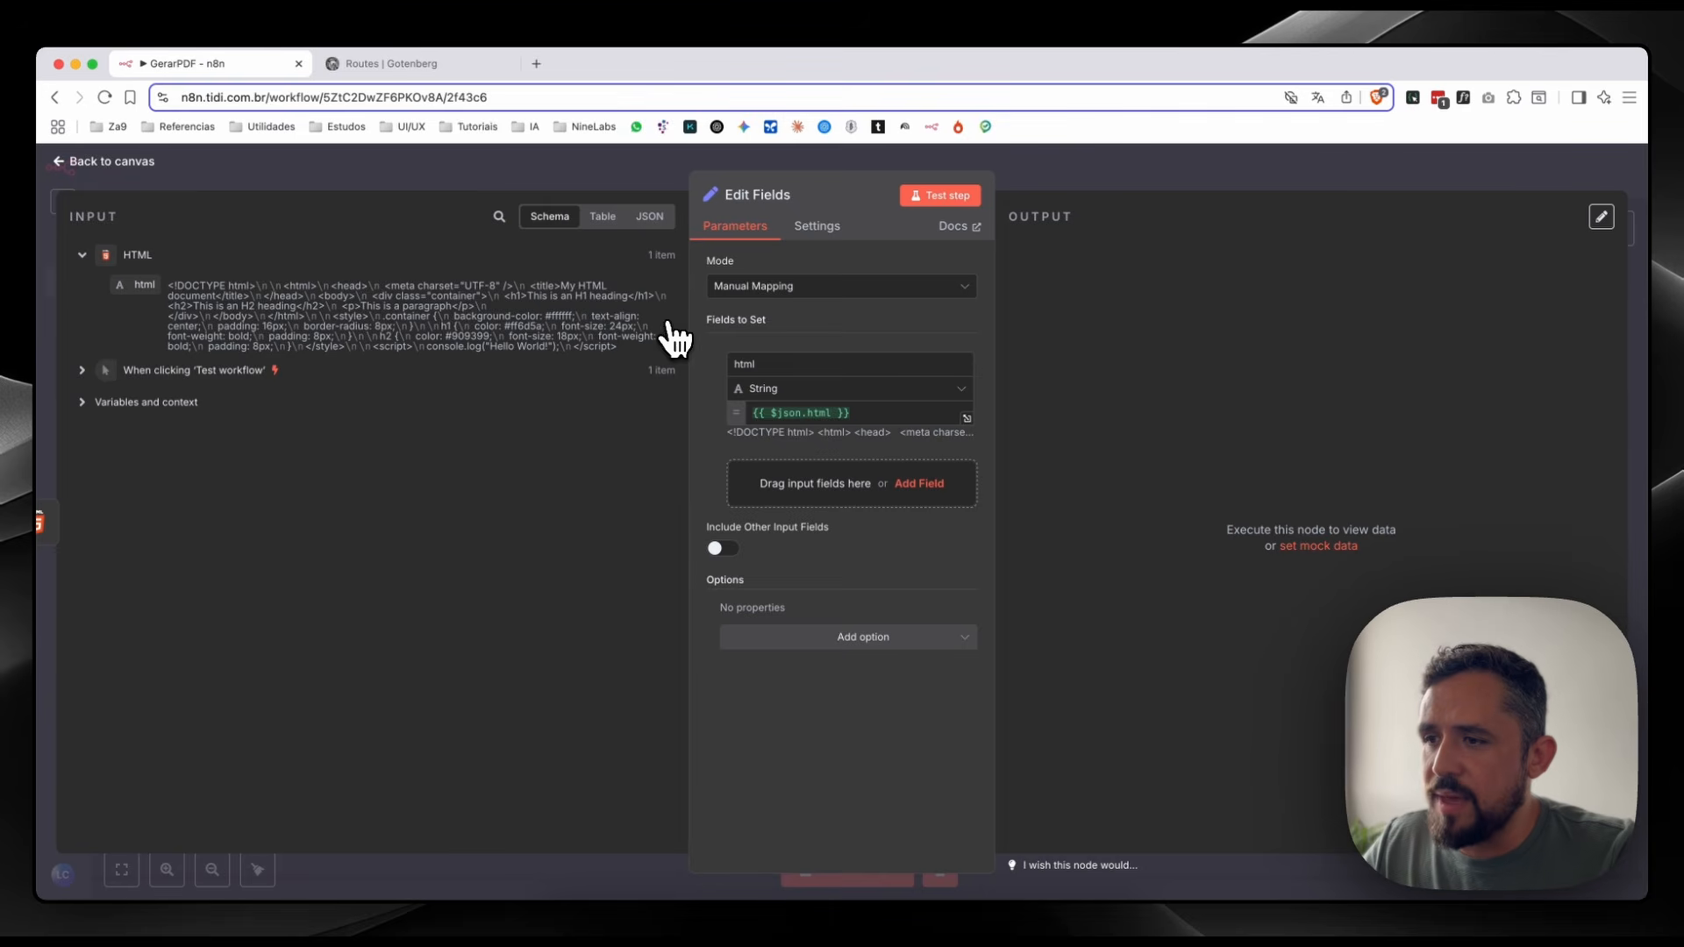
- Append .base64Encode() to the html field expression and test the step
{"action": "left_click", "coordinate": [829, 413]}
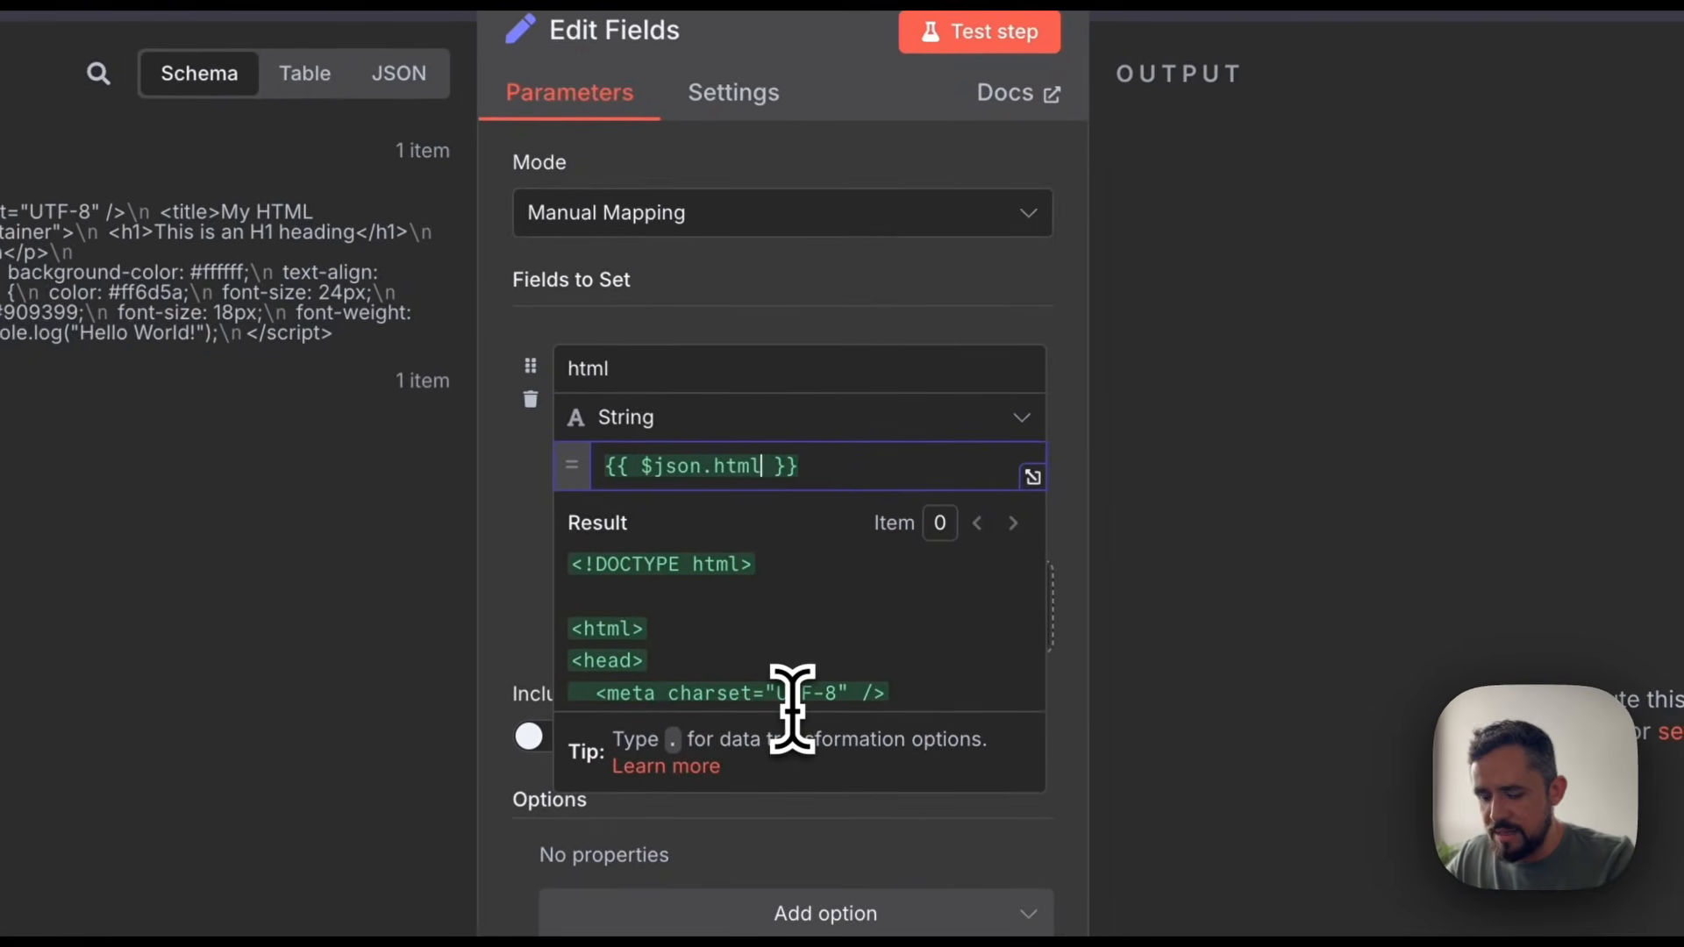
{"action": "type", "text": ".bas"}
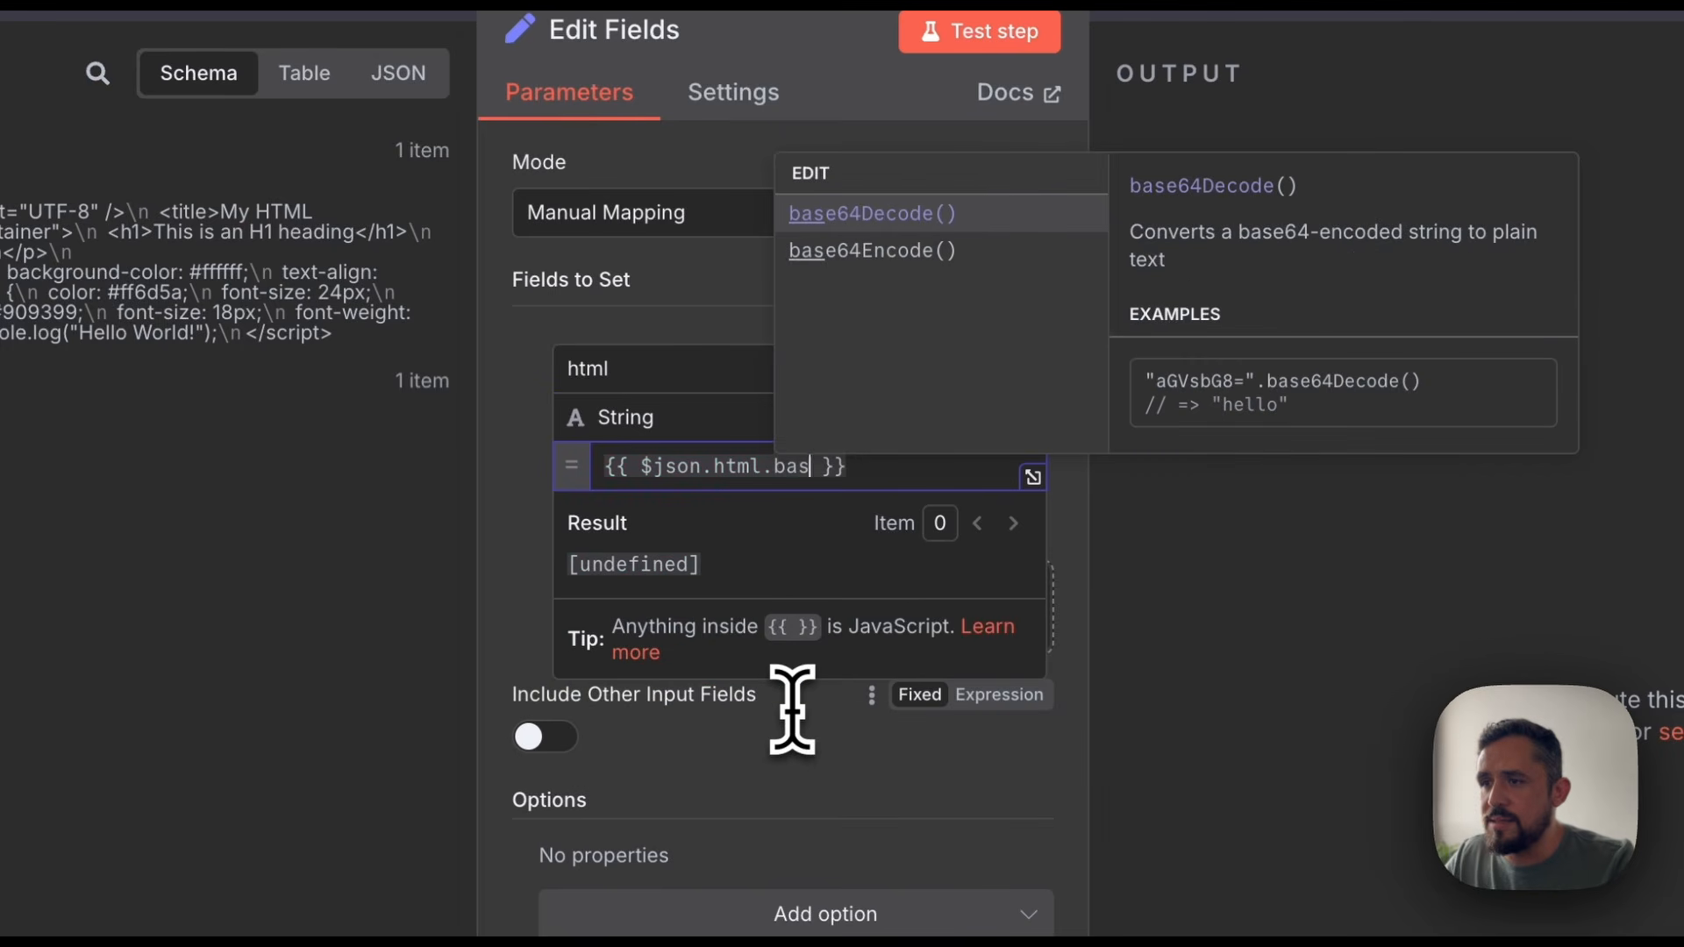
{"action": "left_click", "coordinate": [903, 255]}
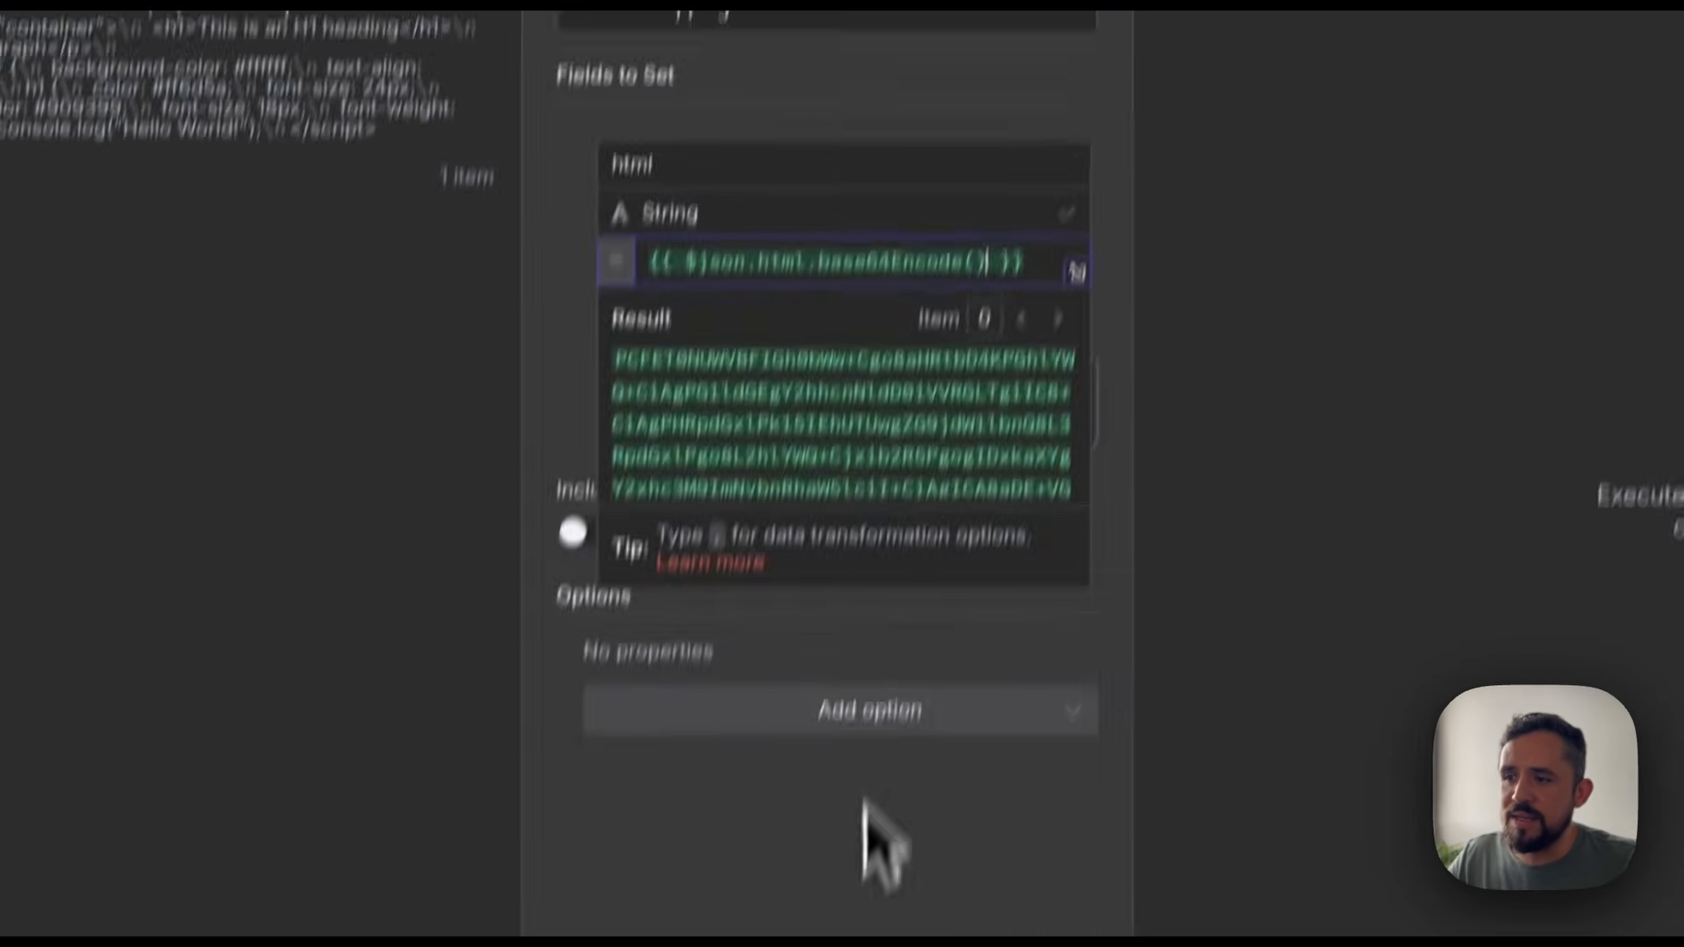
{"action": "left_click", "coordinate": [867, 802]}
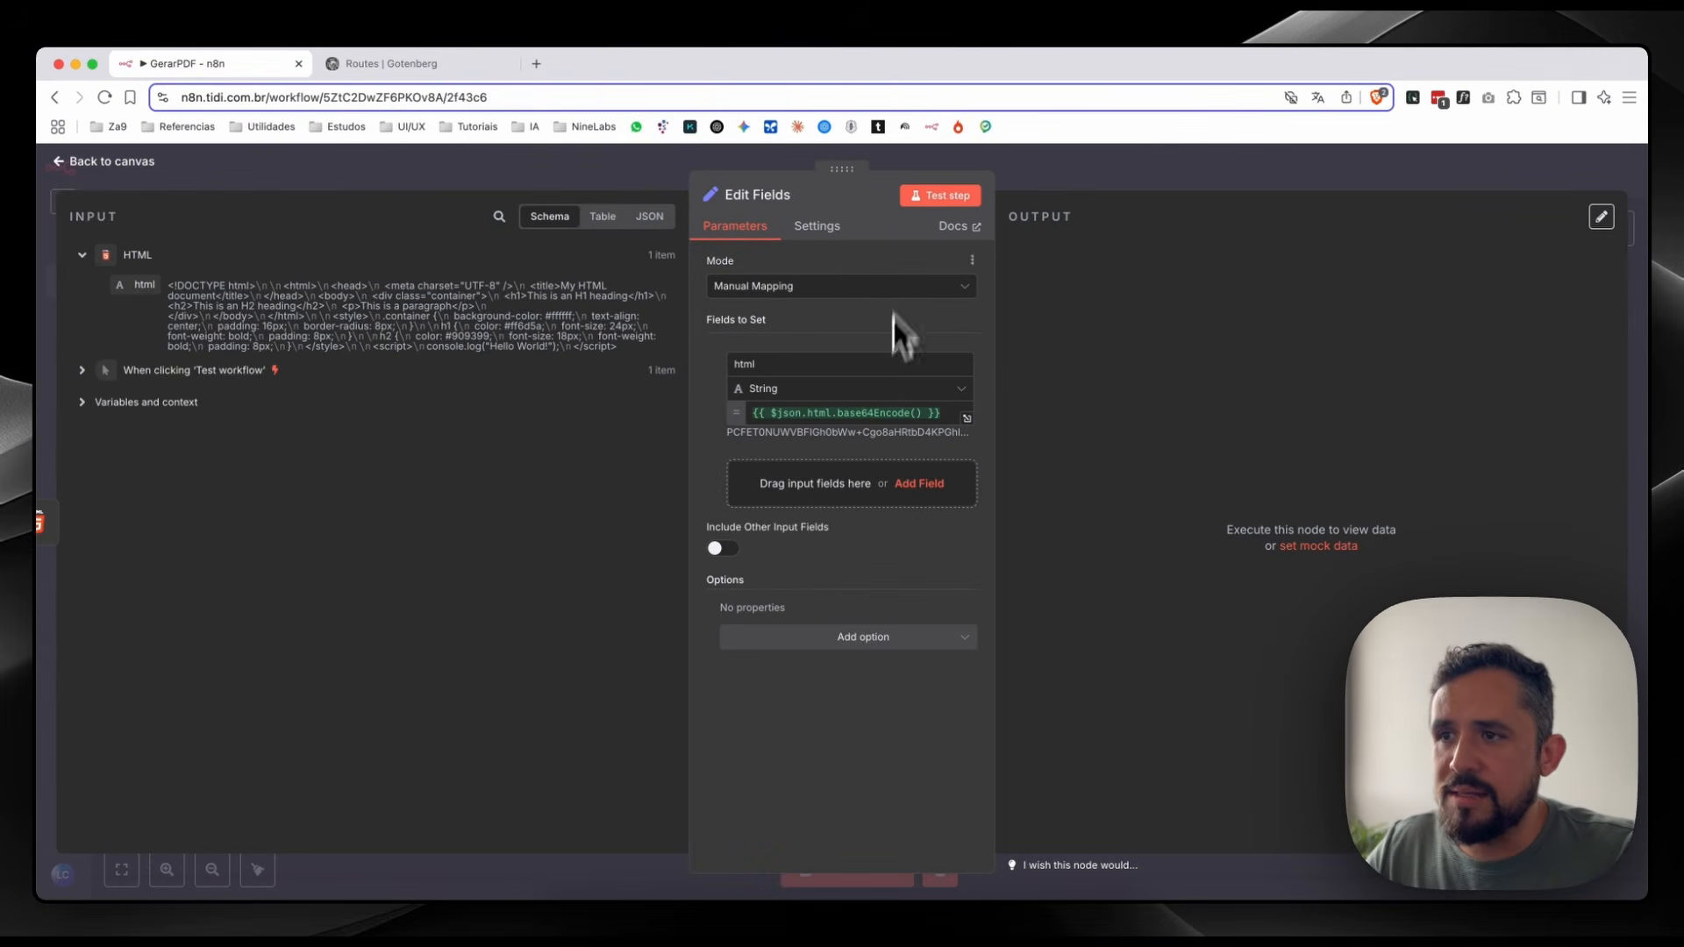
{"action": "left_click", "coordinate": [950, 208]}
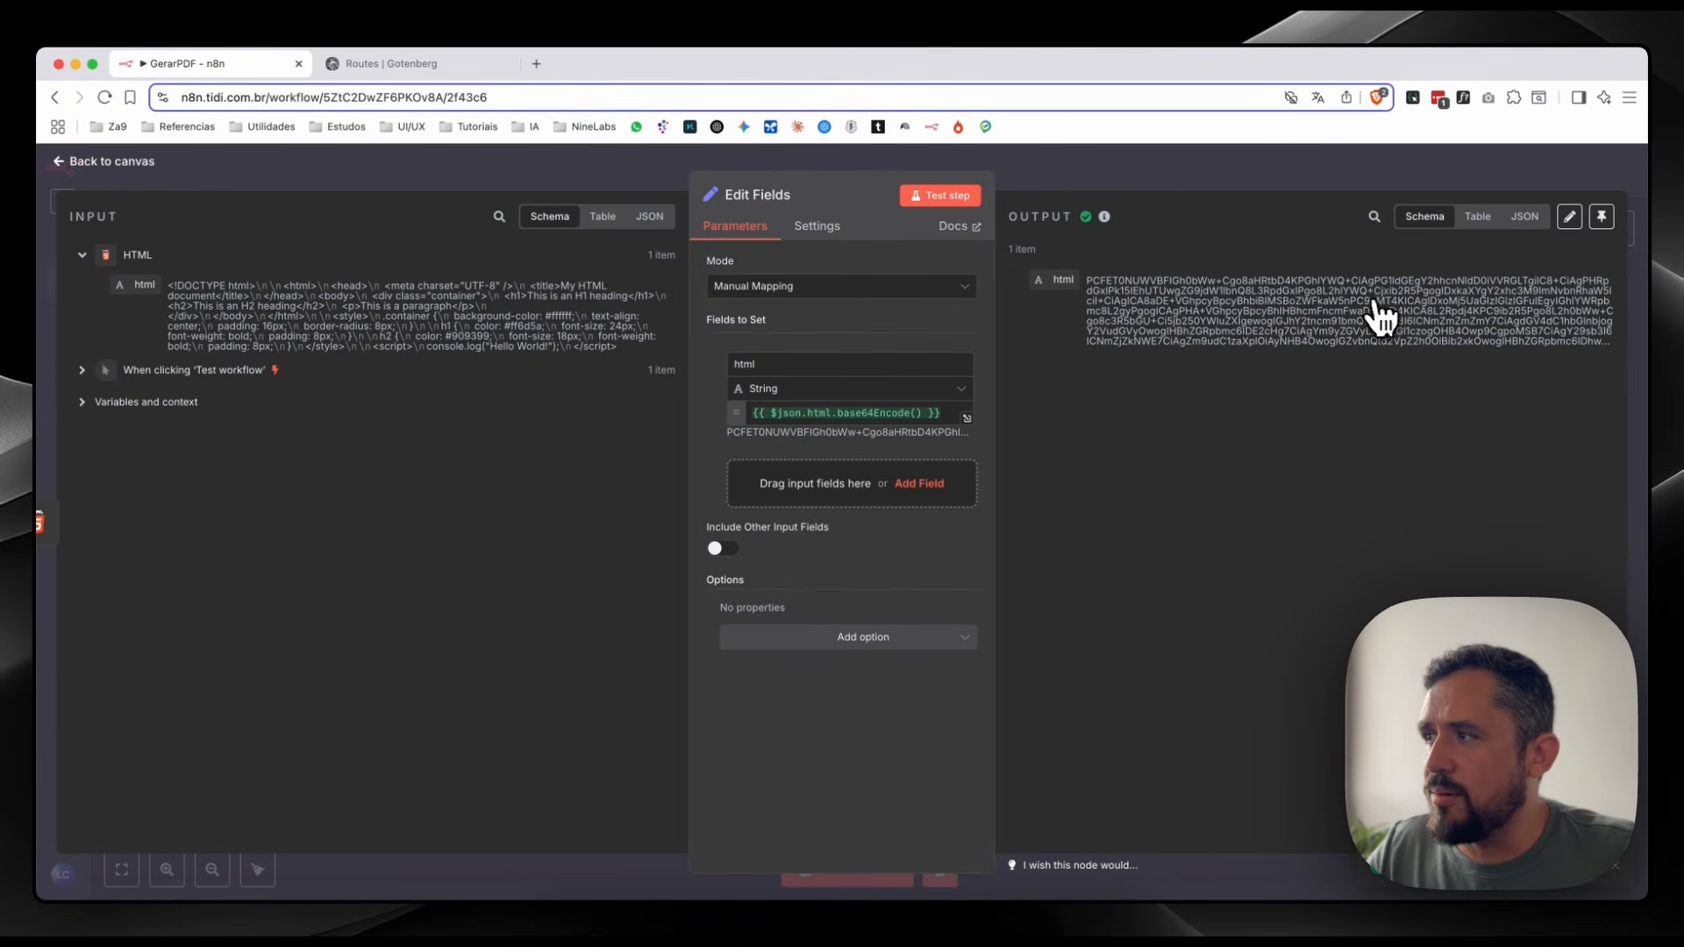
{"action": "left_click", "coordinate": [64, 163]}
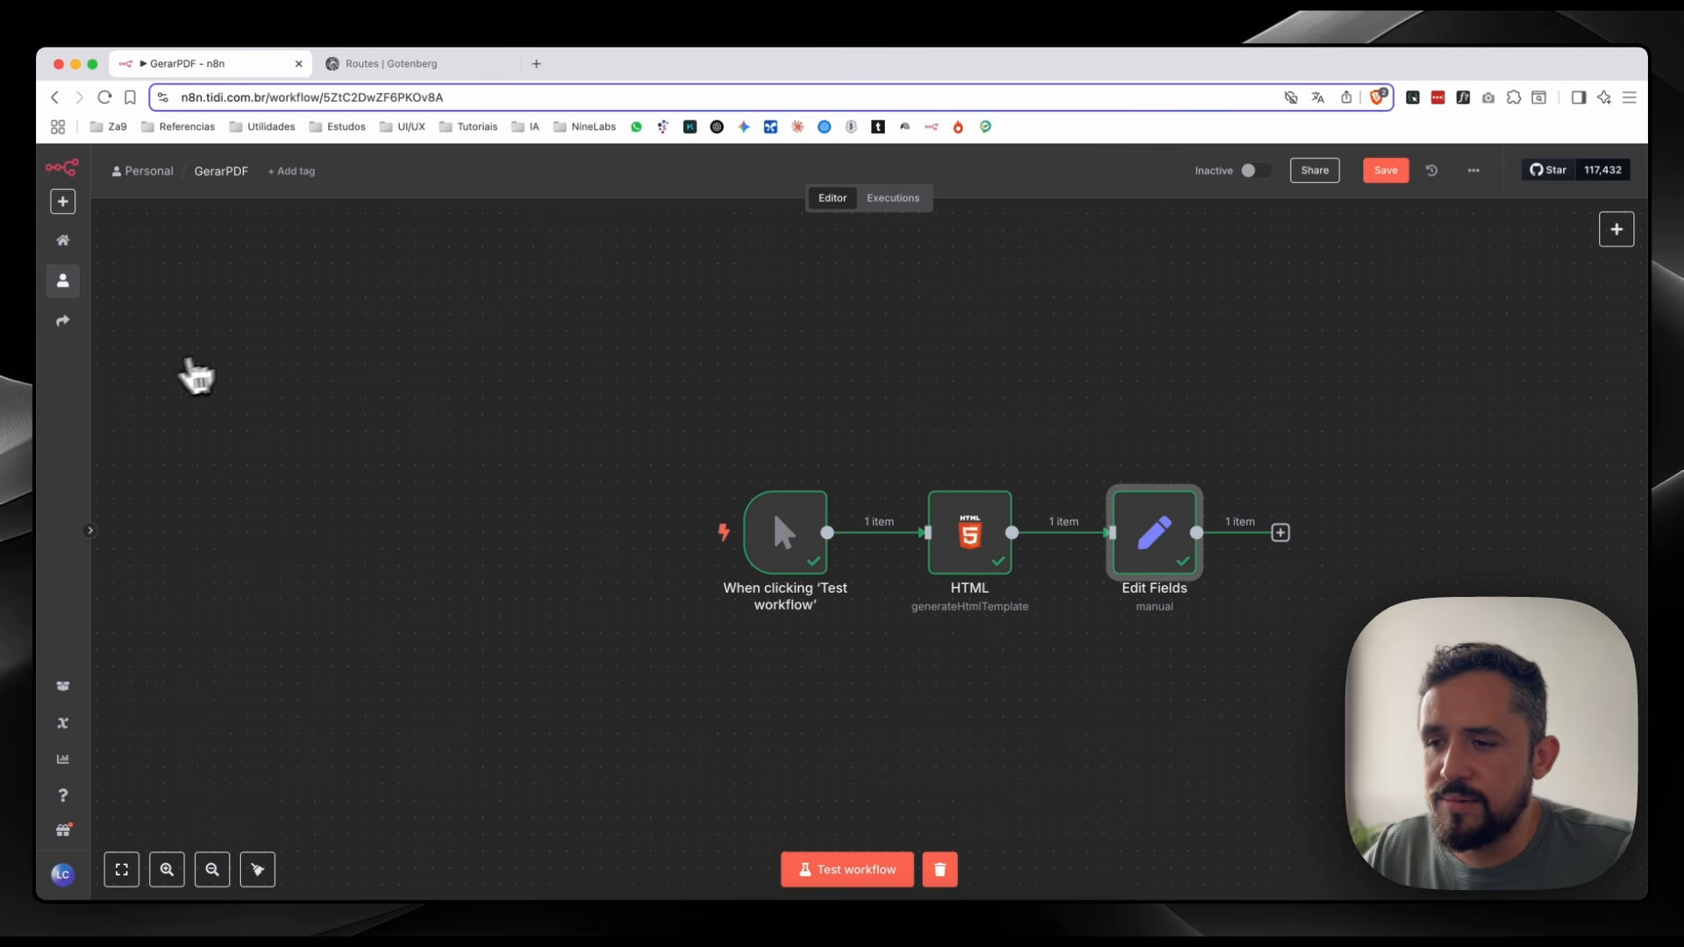
{"action": "scroll", "coordinate": [497, 611], "scroll_direction": "right", "scroll_amount": 5}
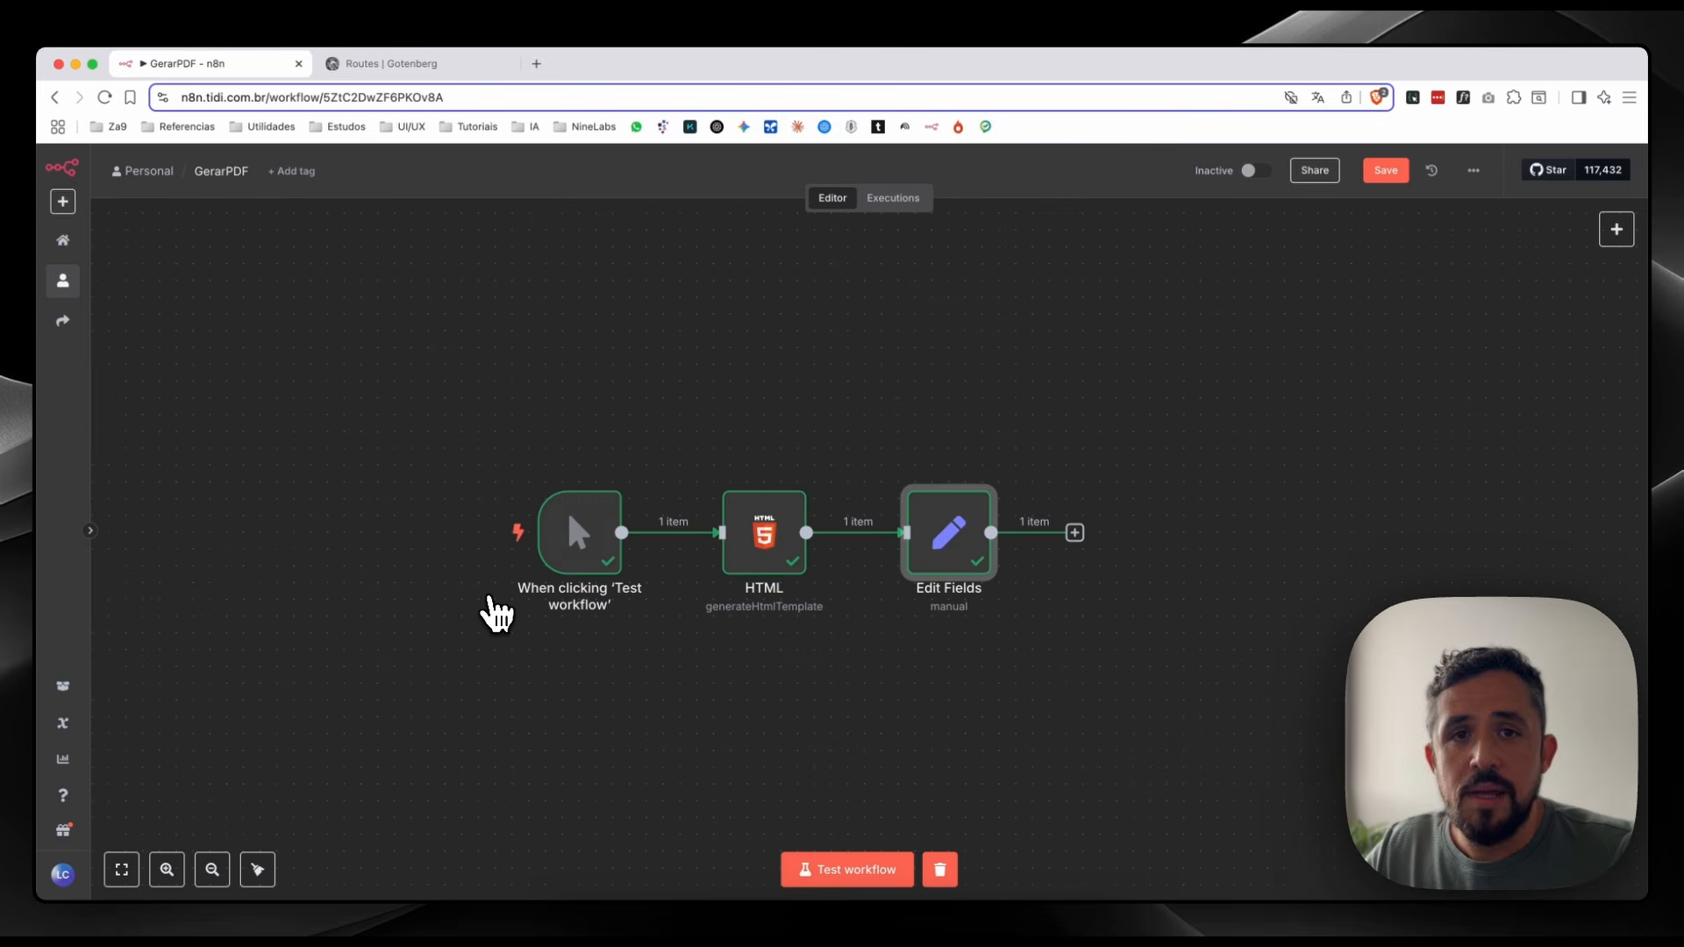
{"action": "scroll", "coordinate": [496, 611], "scroll_direction": "right", "scroll_amount": 1}
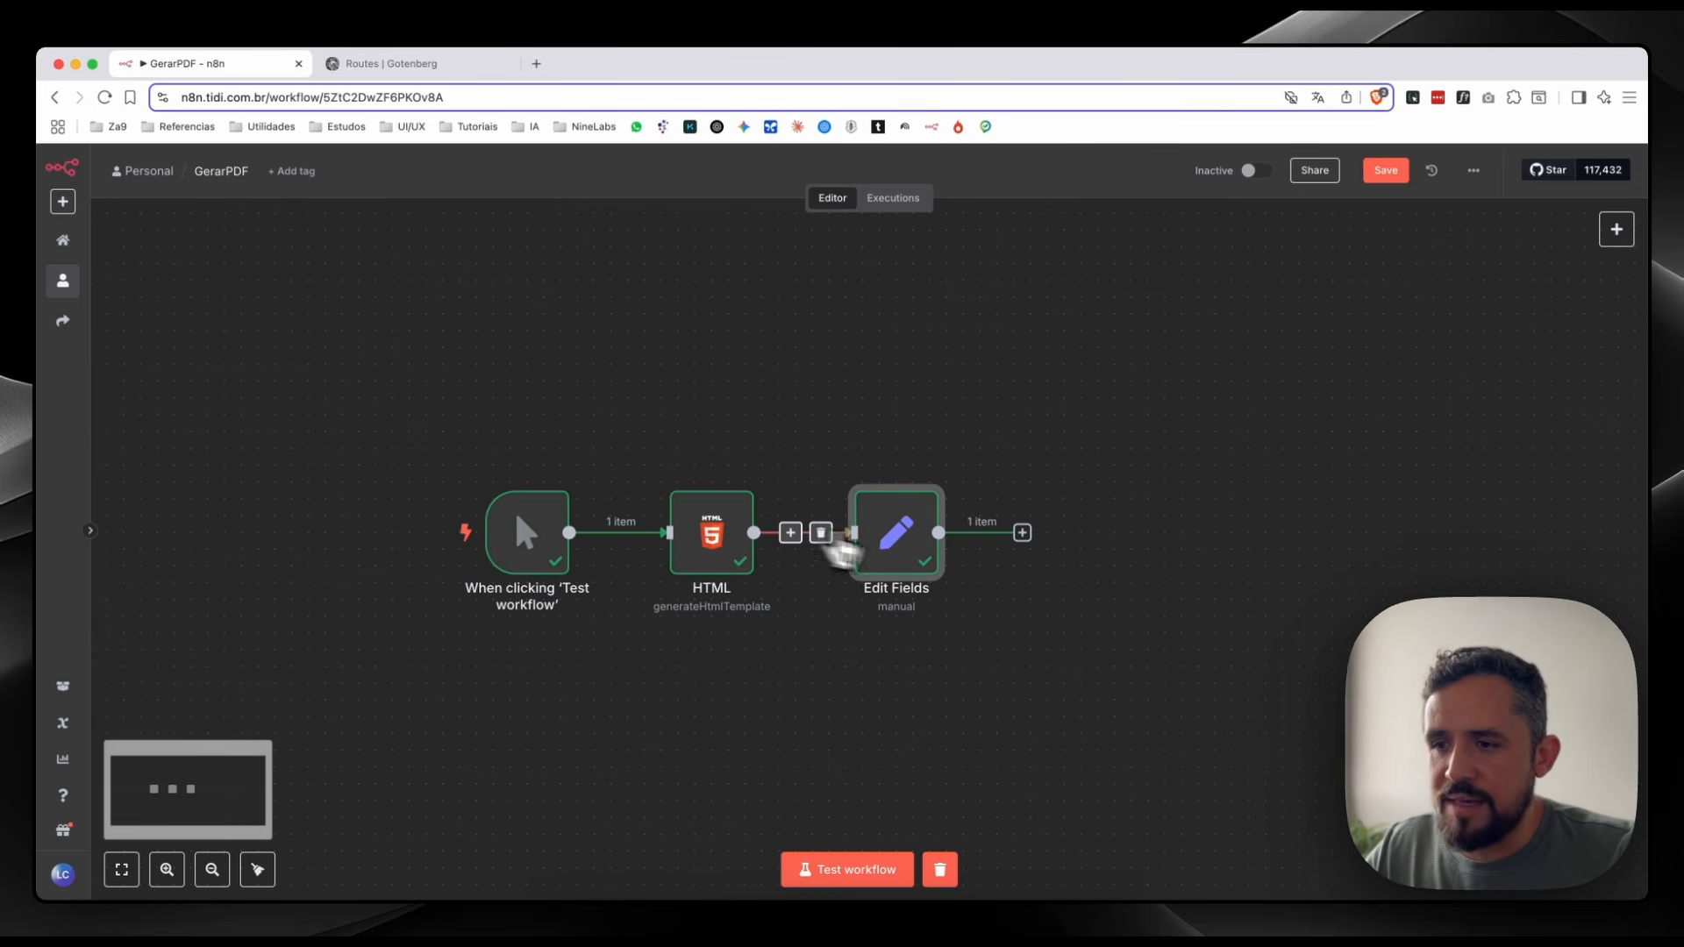
- Add a Convert to File node using the base64 html field as input
{"action": "left_click", "coordinate": [1023, 534]}
{"action": "type", "text": "con"}
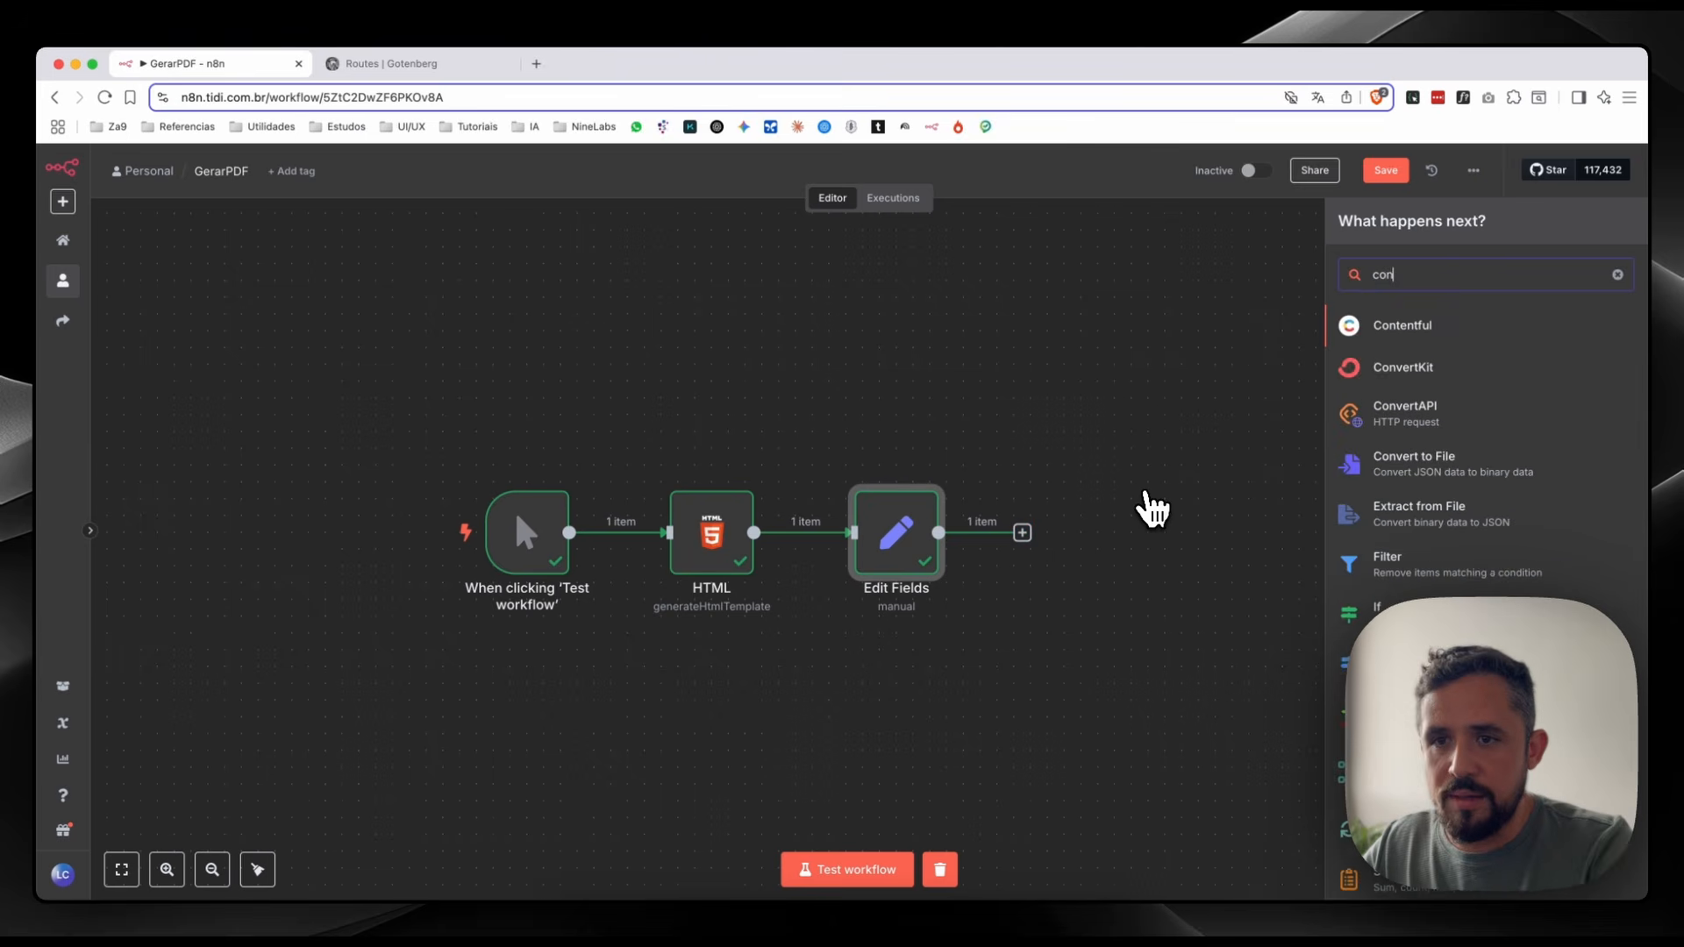
{"action": "type", "text": "ver"}
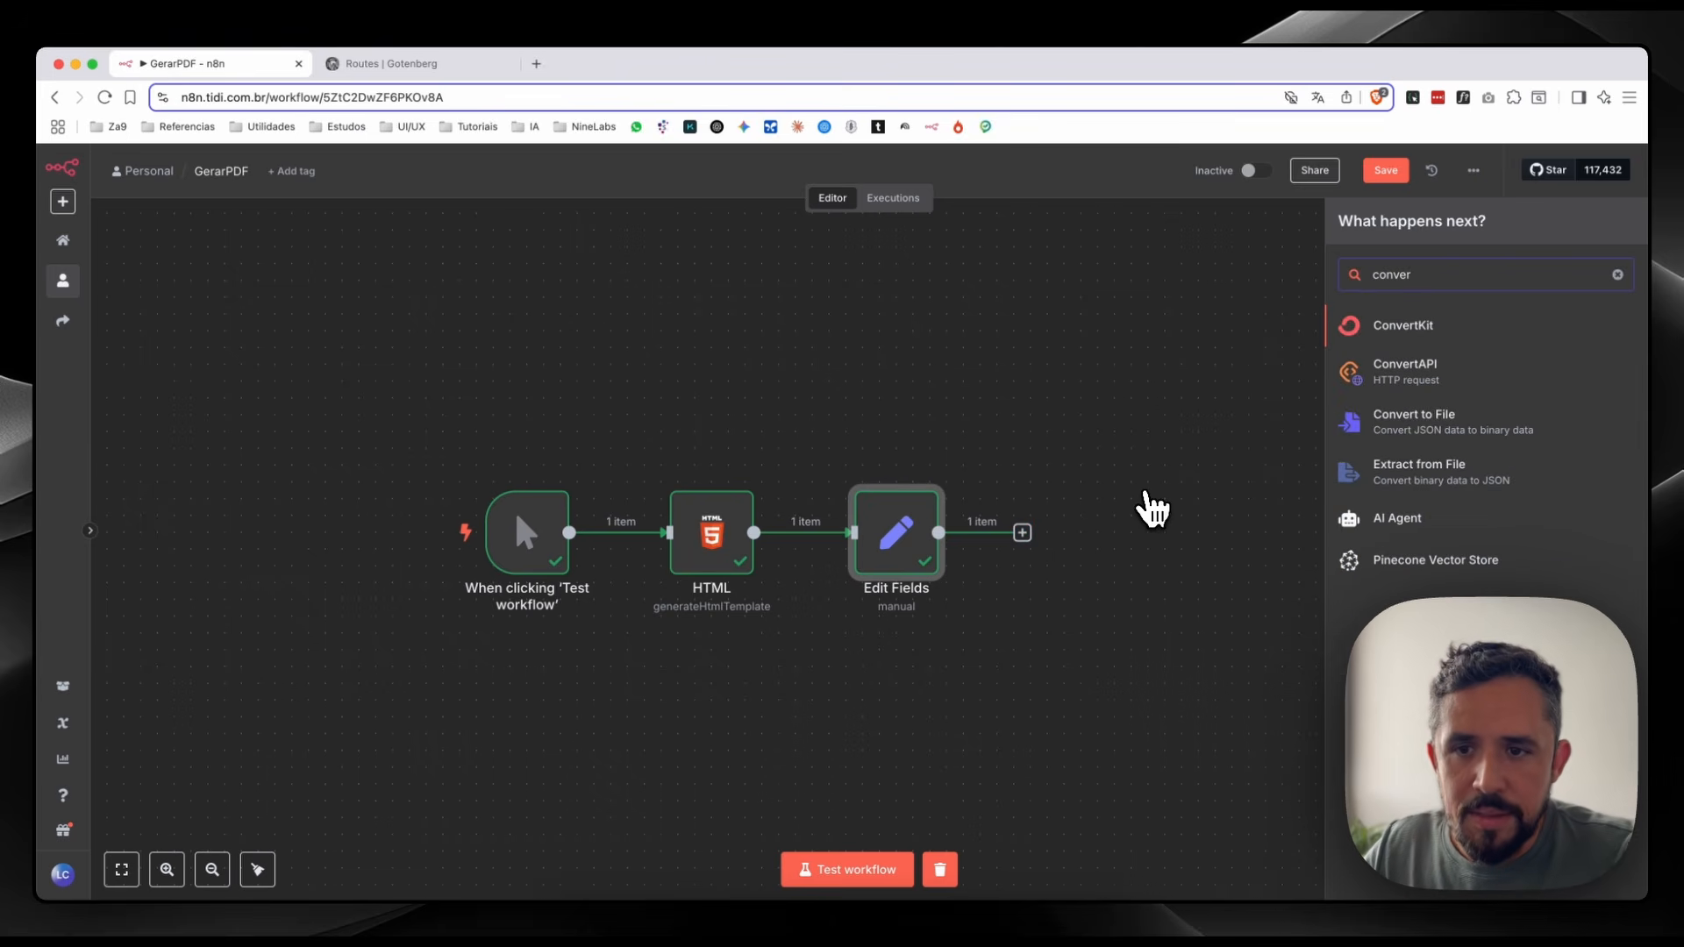
{"action": "left_click", "coordinate": [1413, 421]}
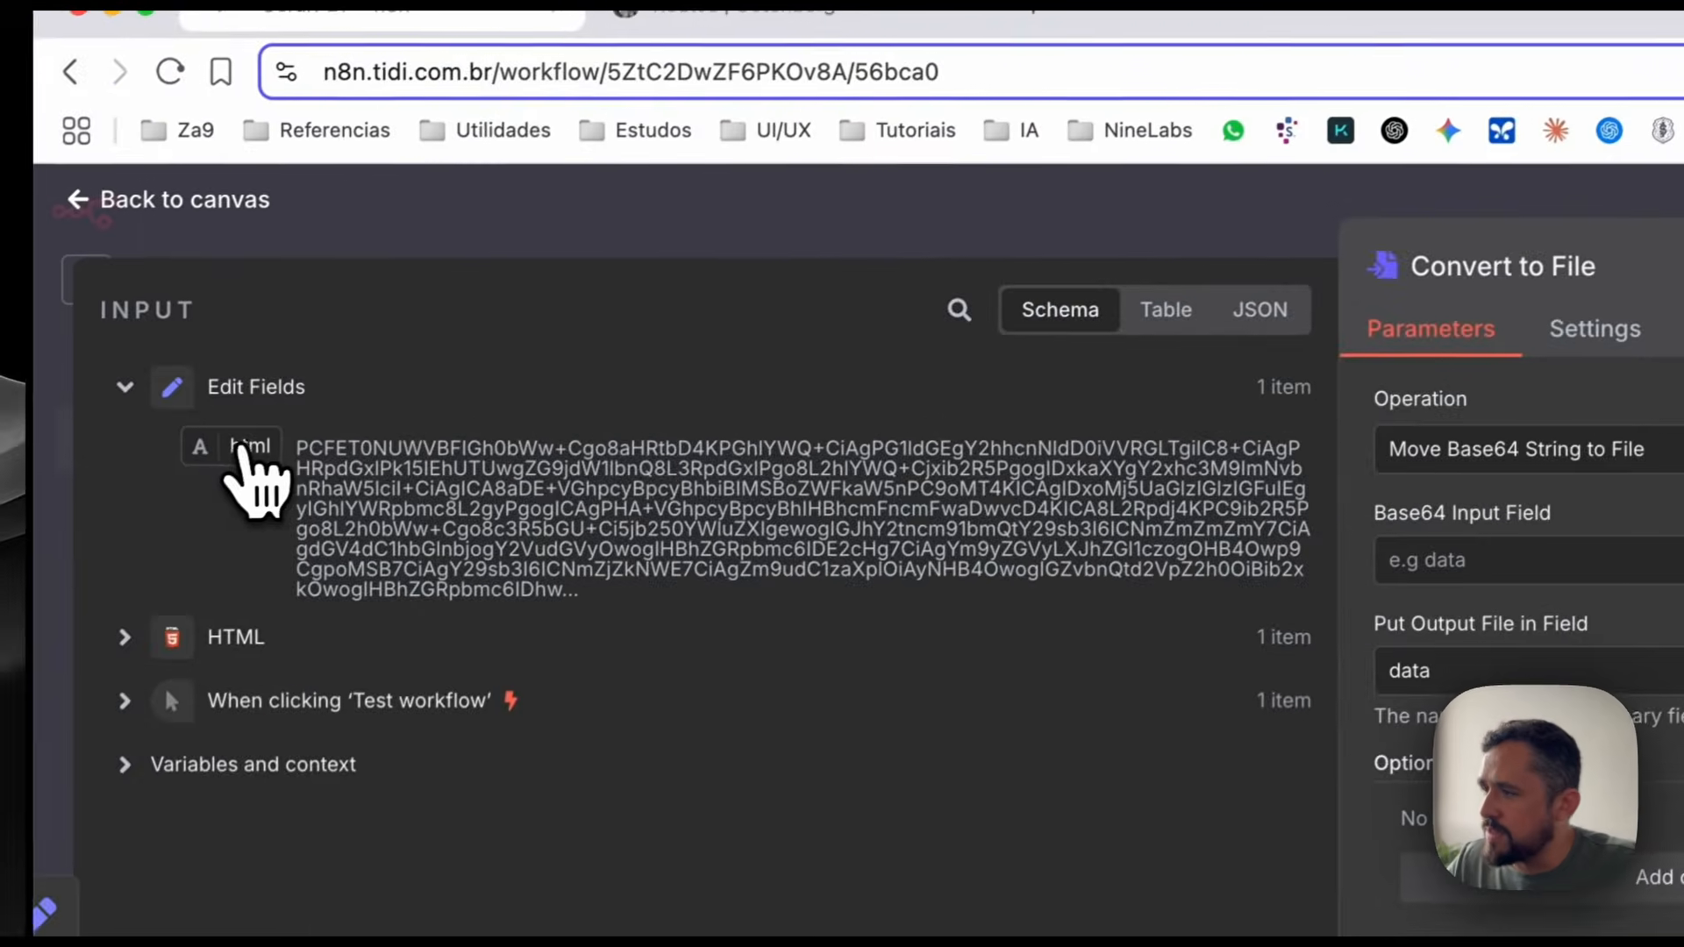
{"action": "left_click_drag", "start_coordinate": [250, 445], "coordinate": [1502, 569]}
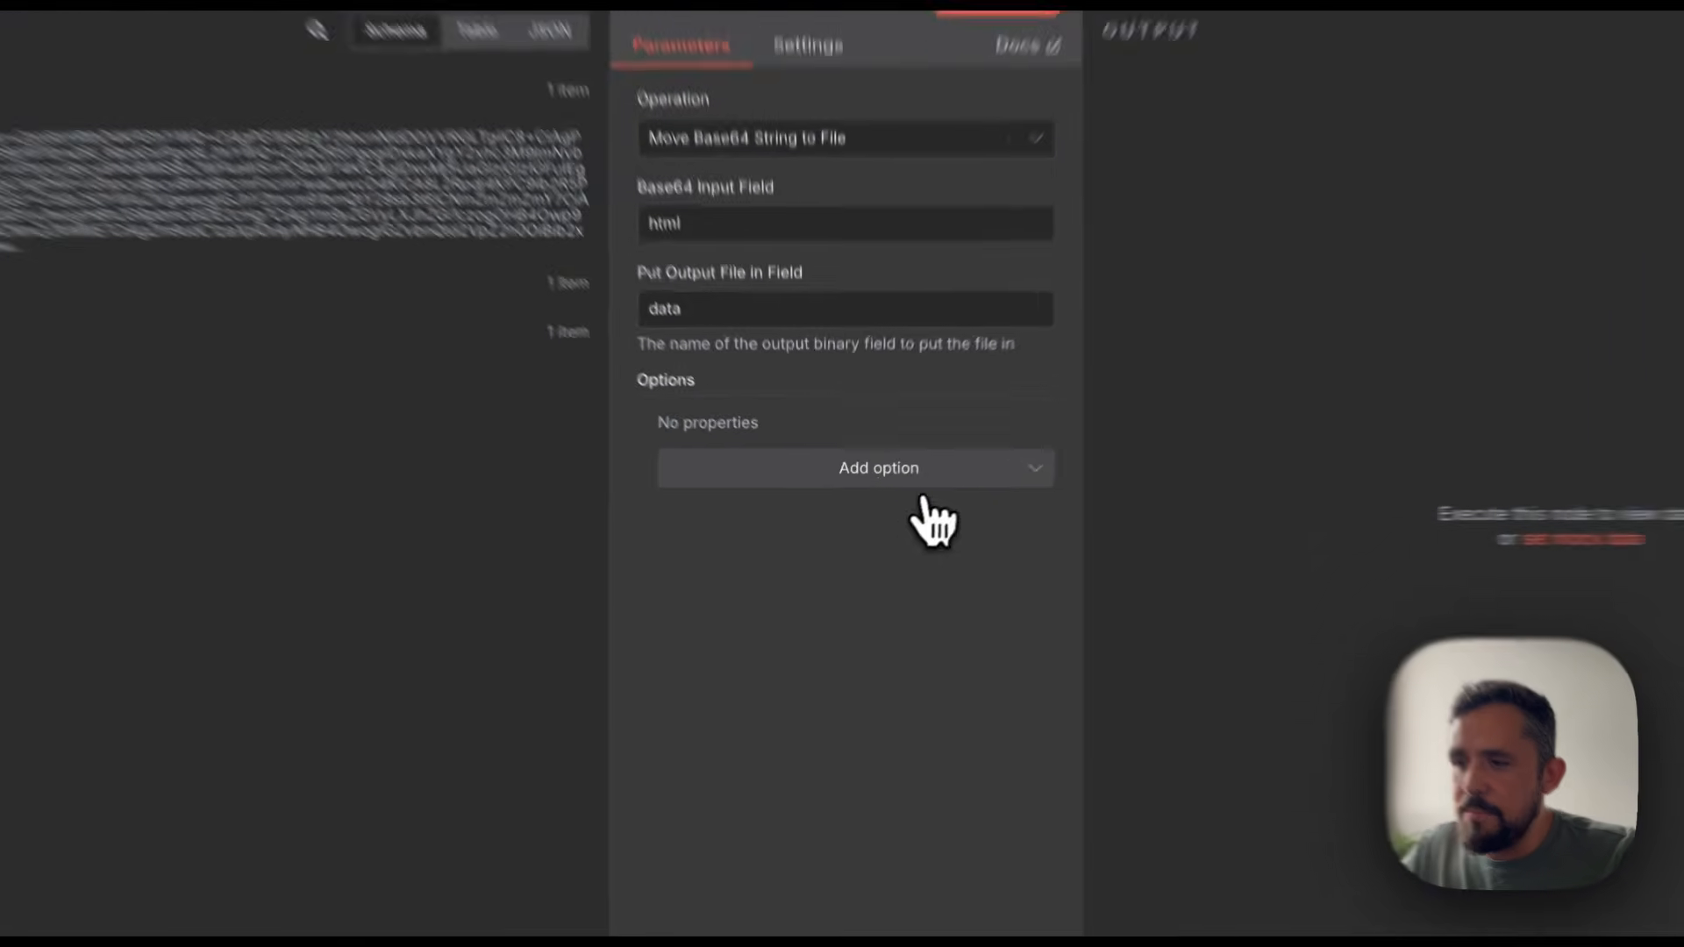
- Set the output File Name to index.html and add a MIME Type option
{"action": "left_click", "coordinate": [899, 500]}
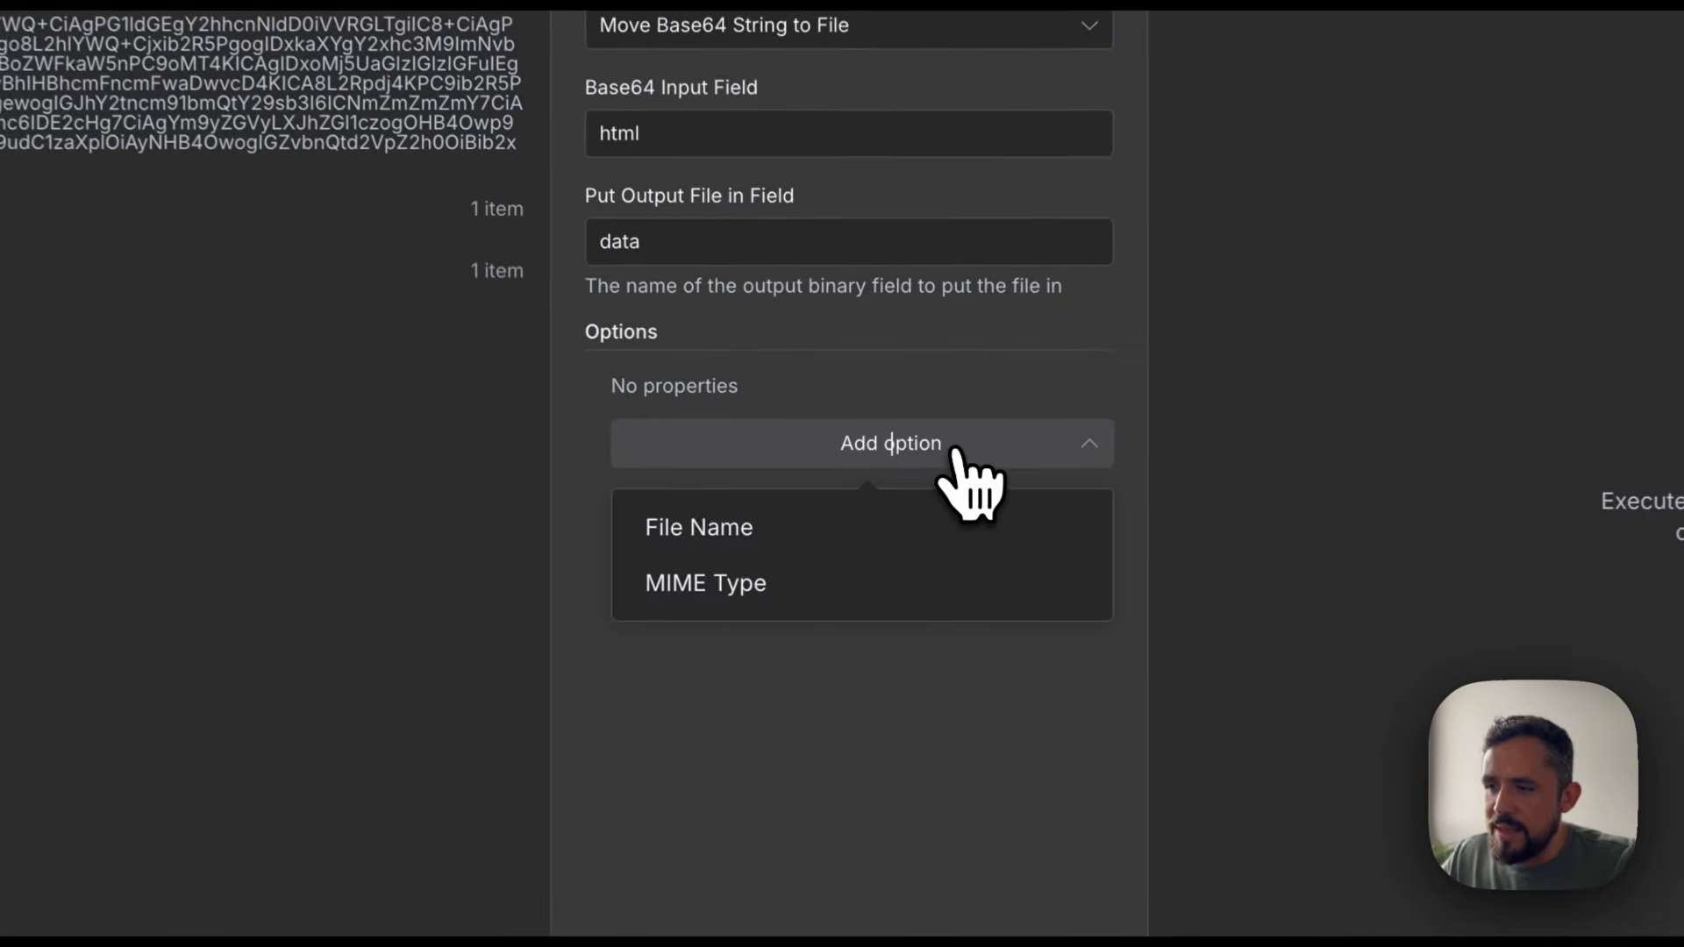
{"action": "left_click", "coordinate": [820, 544]}
{"action": "left_click", "coordinate": [763, 430]}
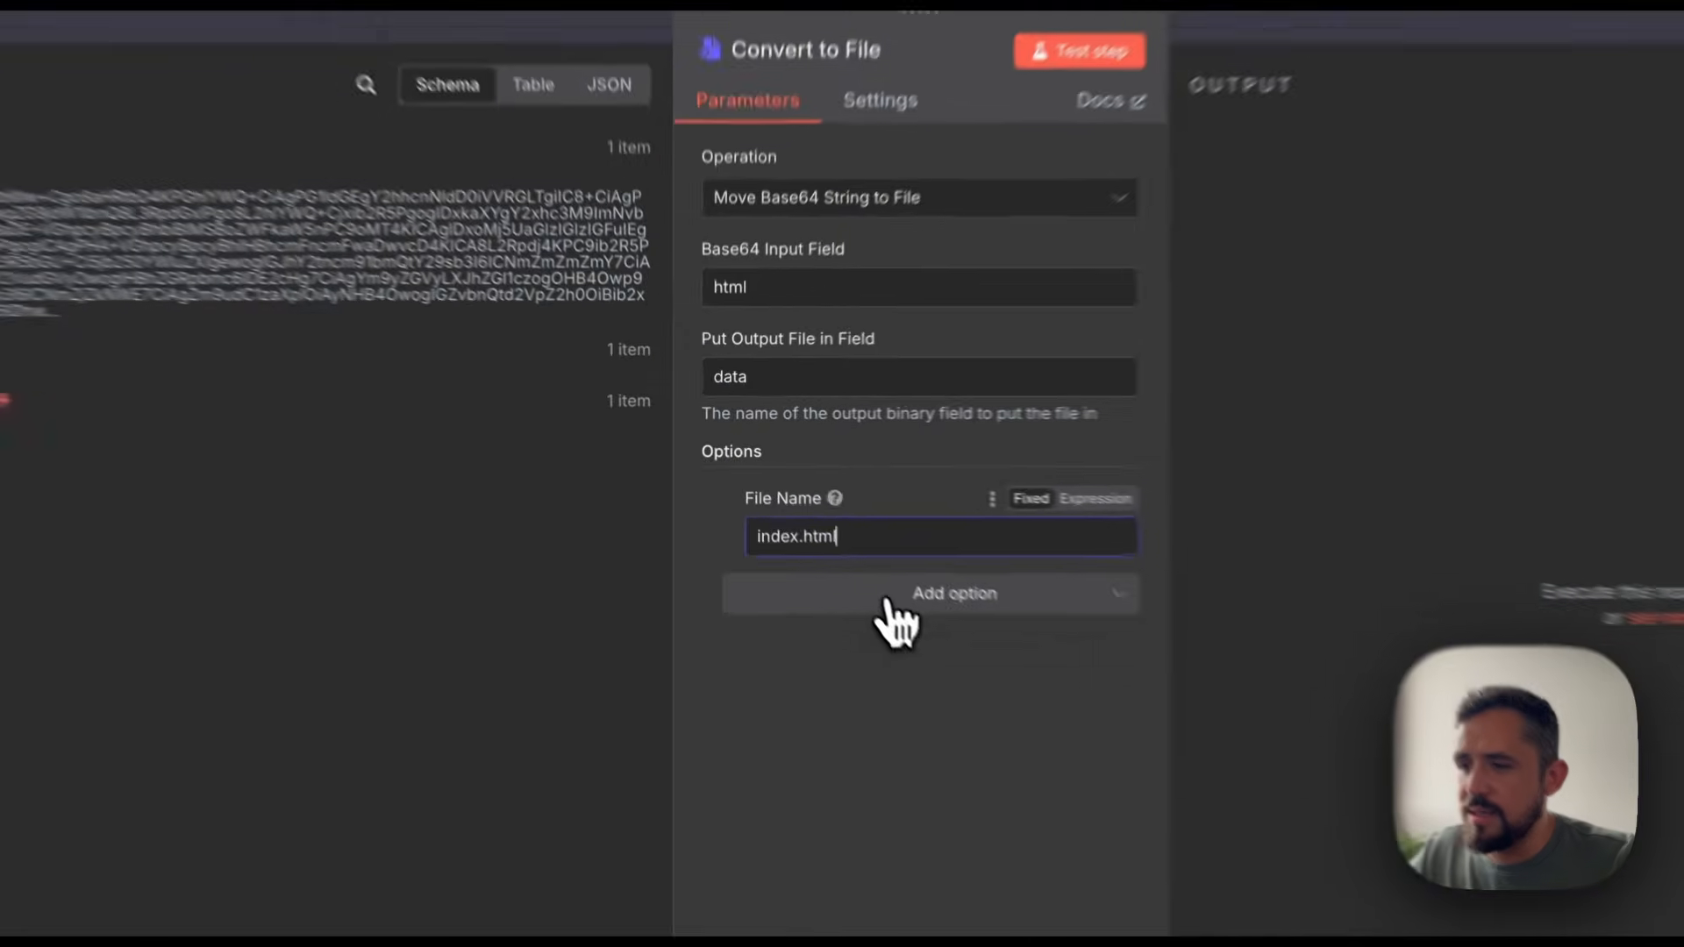
{"action": "left_click", "coordinate": [823, 532]}
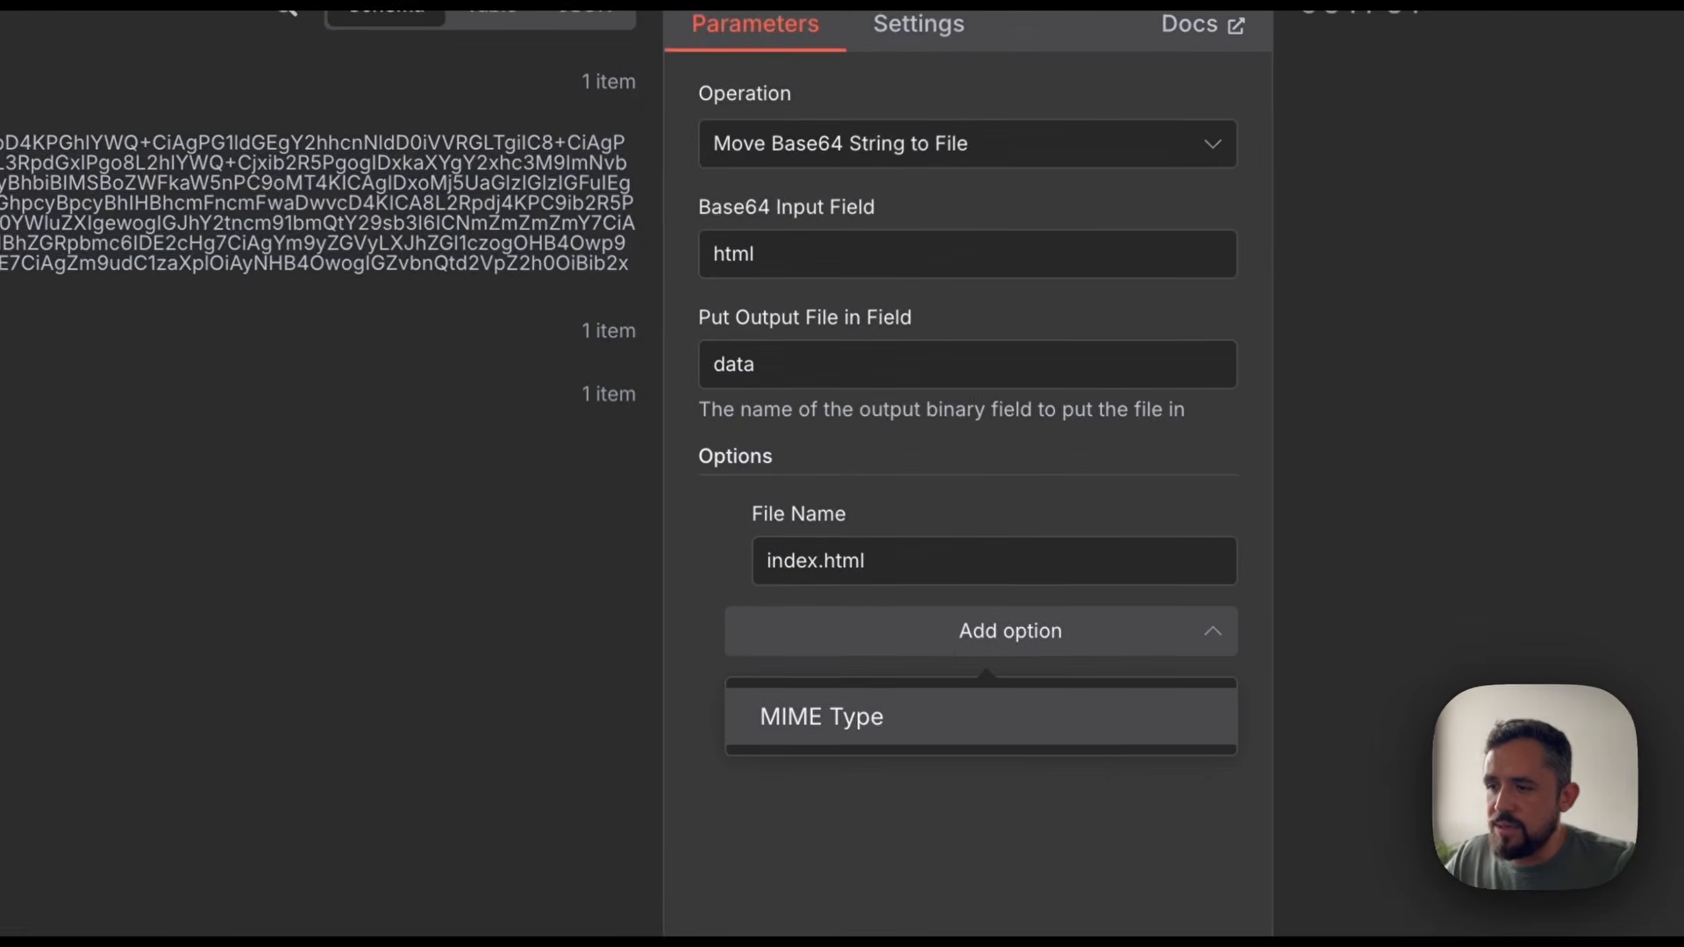
{"action": "left_click", "coordinate": [866, 734]}
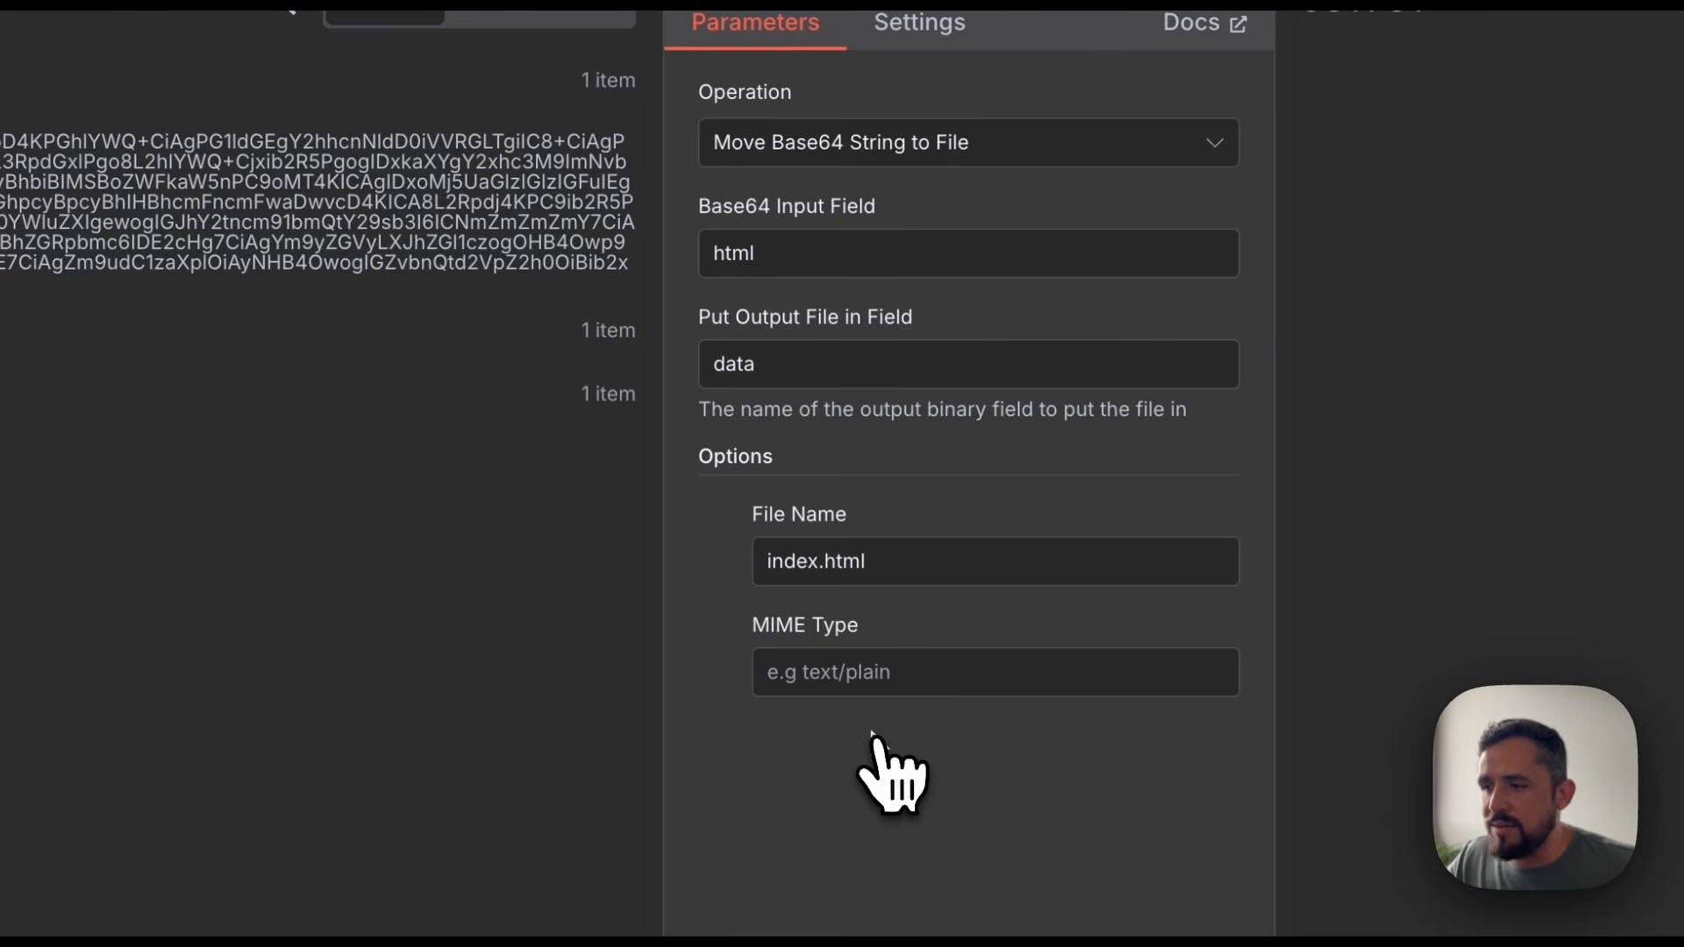
{"action": "left_click", "coordinate": [868, 676]}
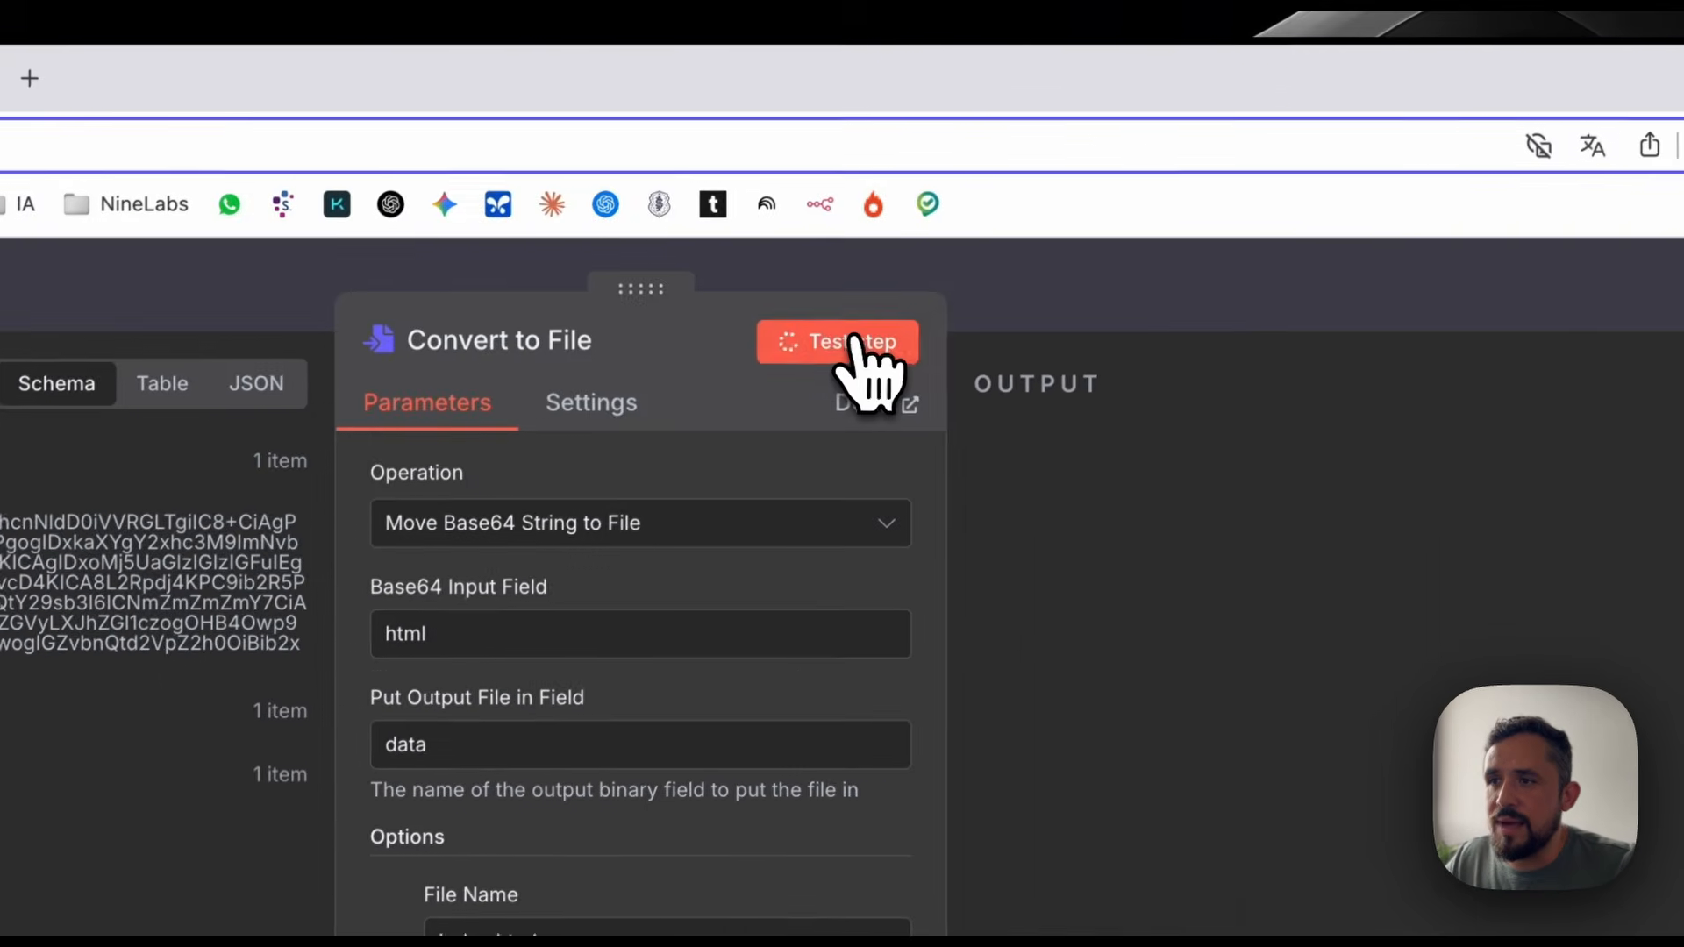
- Test the Convert to File step, save its index.html output to Downloads, and open index (1).html in the browser
{"action": "left_click", "coordinate": [909, 279]}
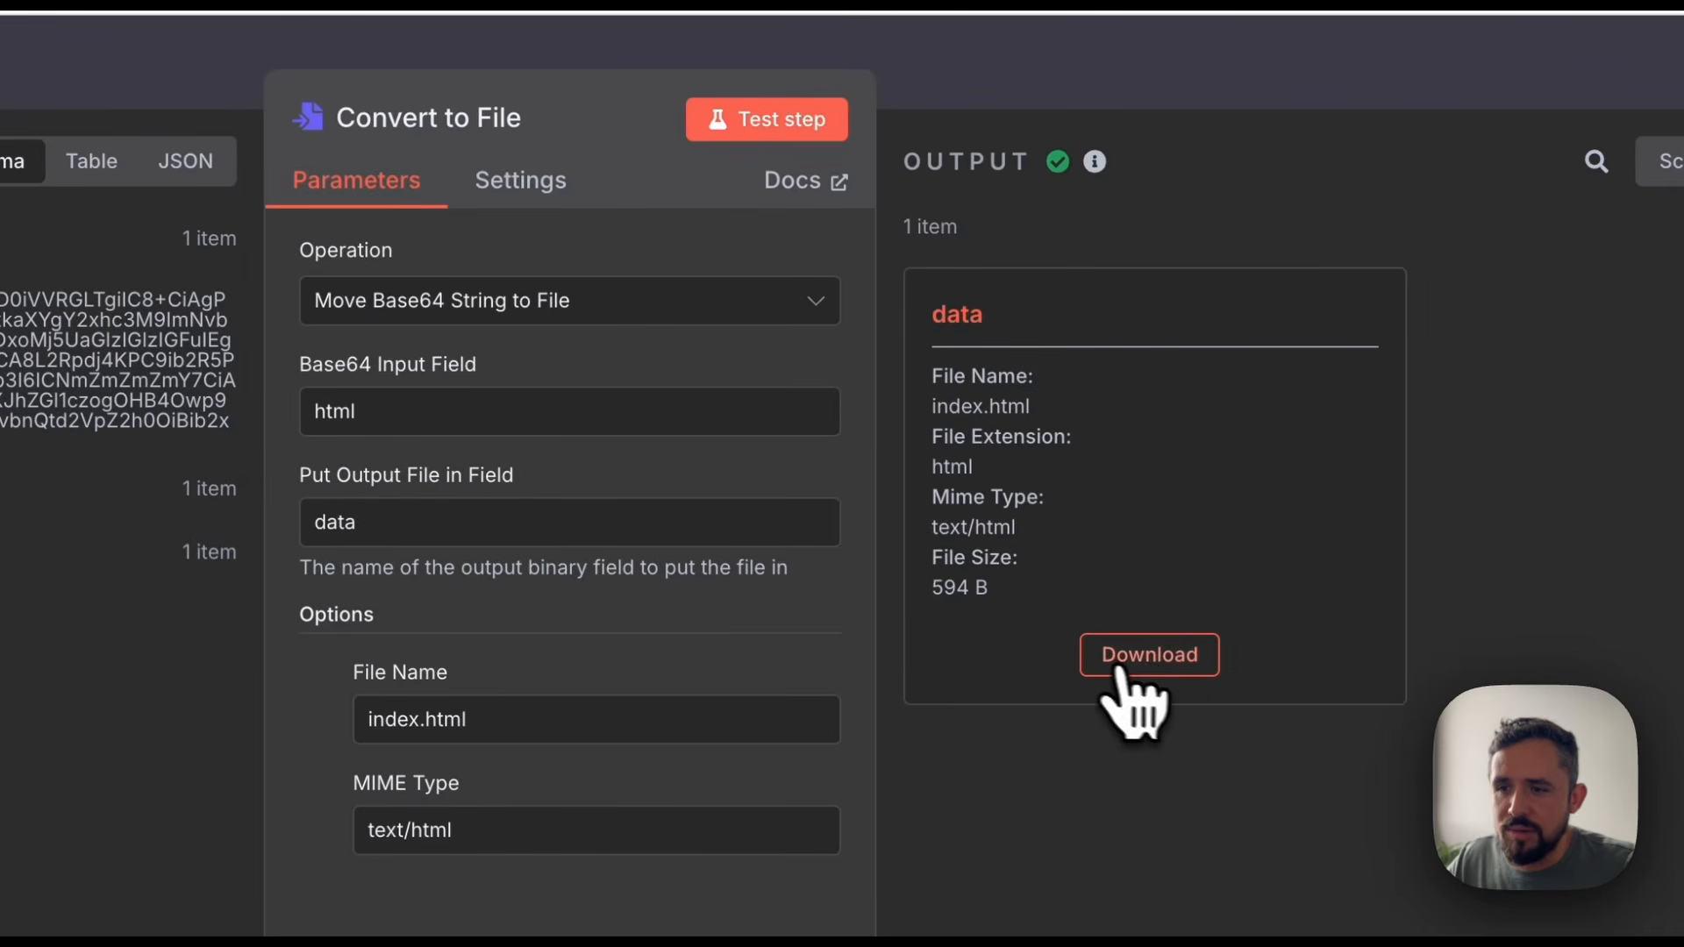
{"action": "left_click", "coordinate": [1154, 667]}
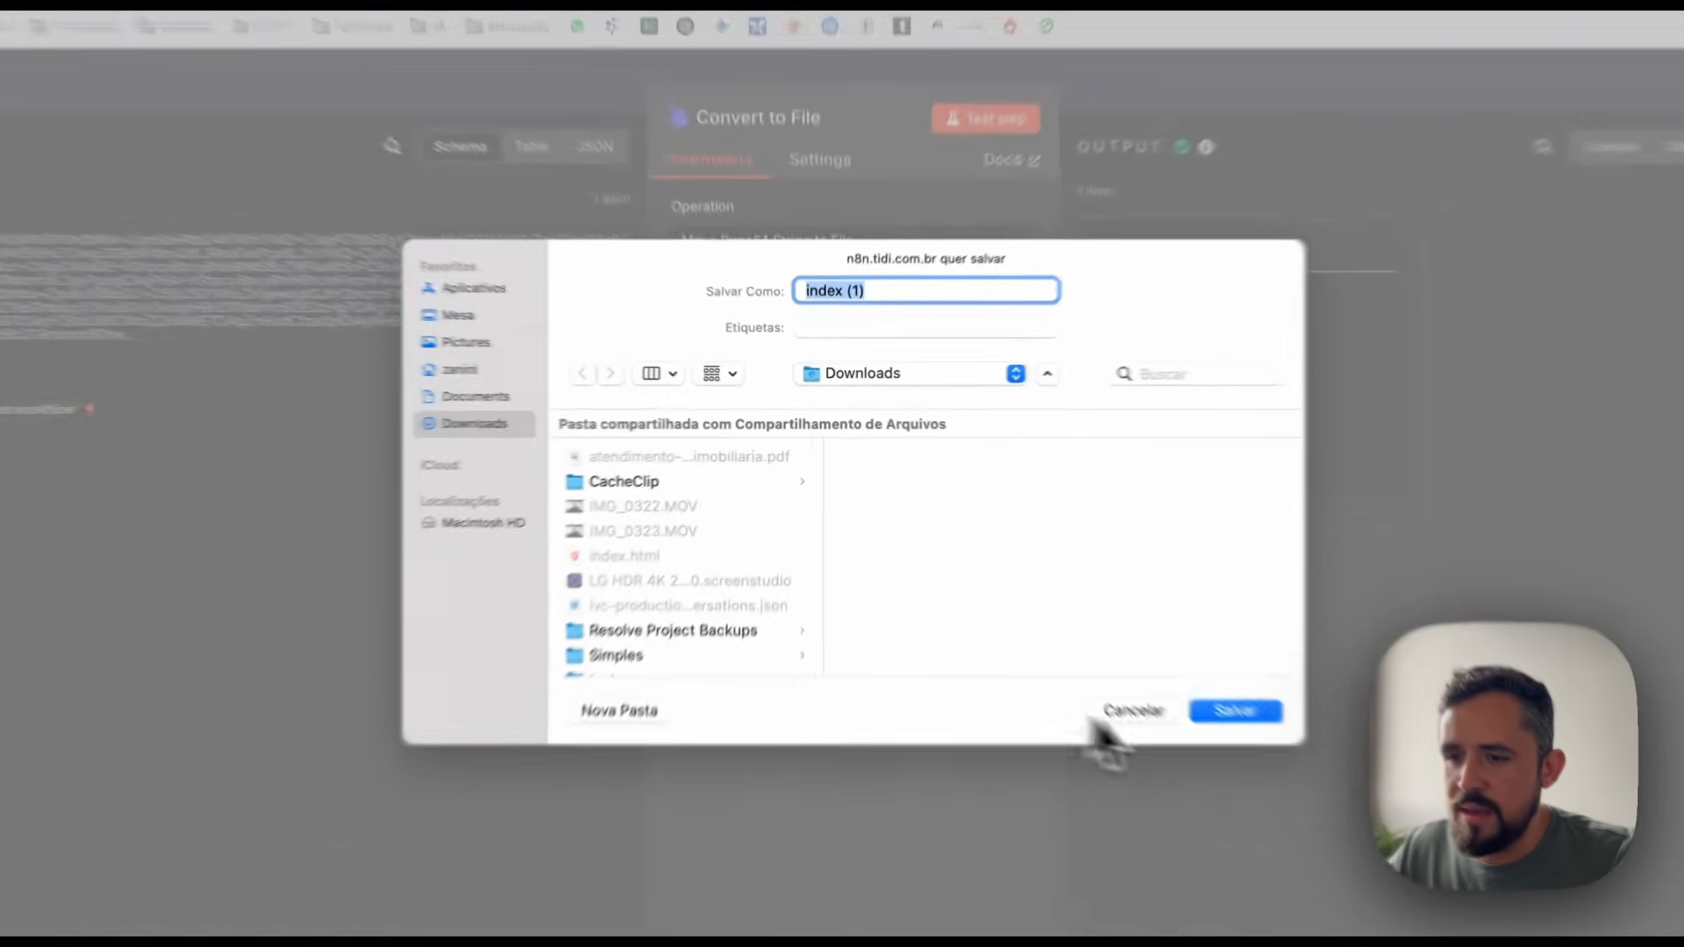
{"action": "left_click", "coordinate": [1140, 633]}
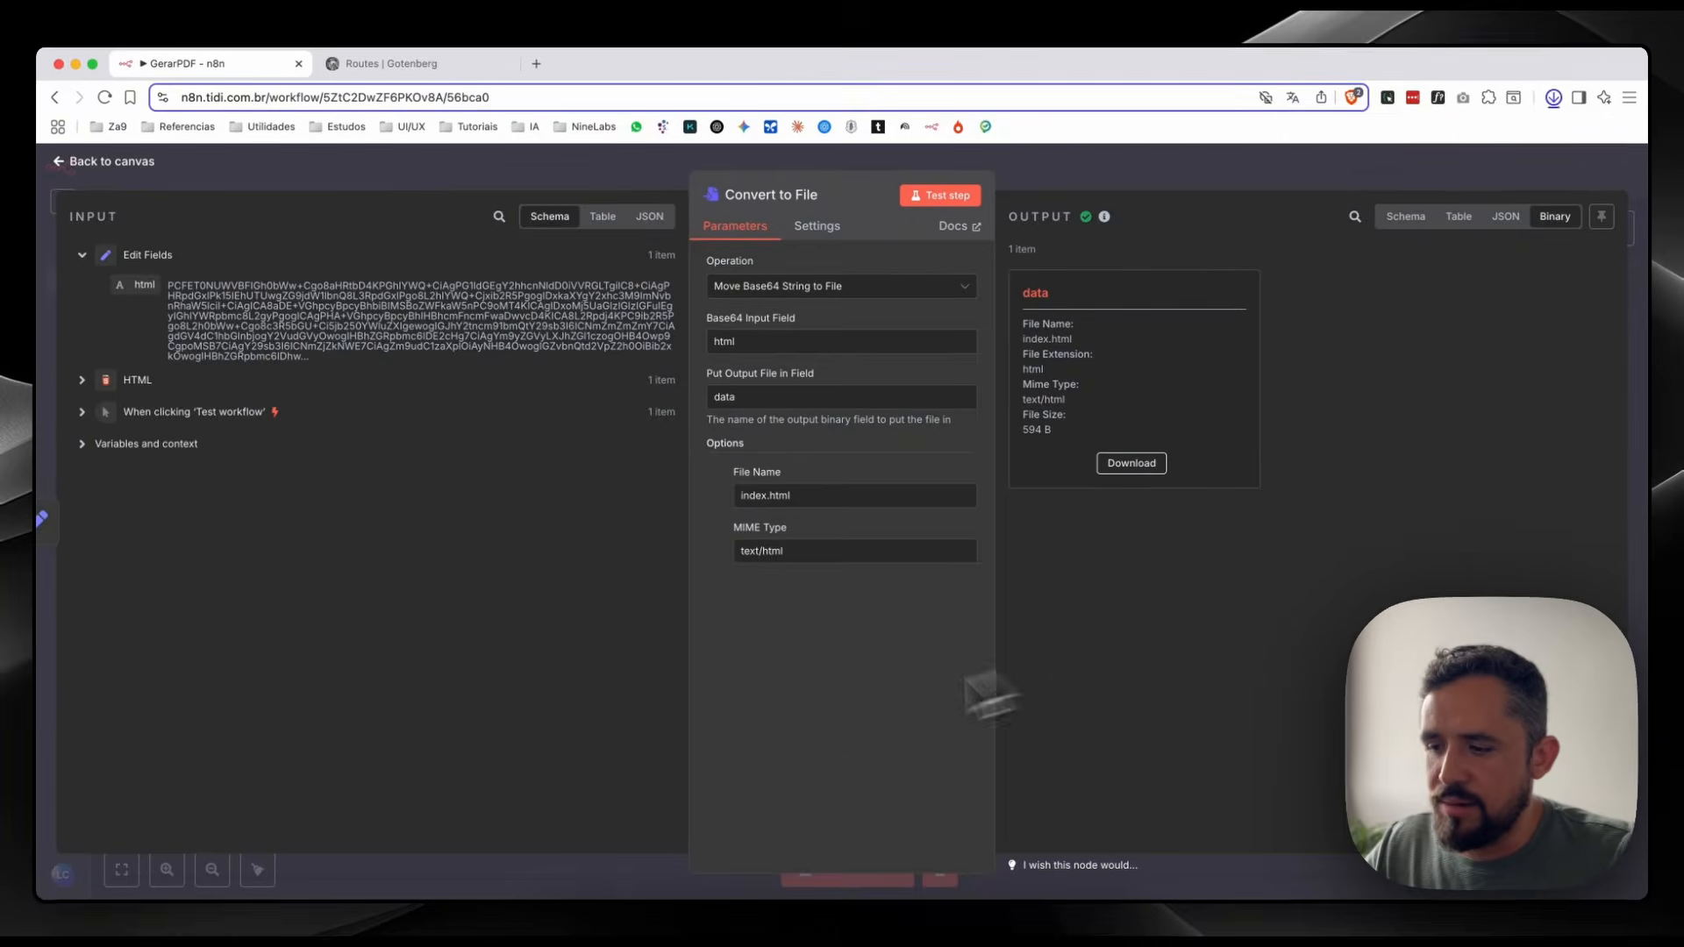
{"action": "left_click", "coordinate": [554, 868]}
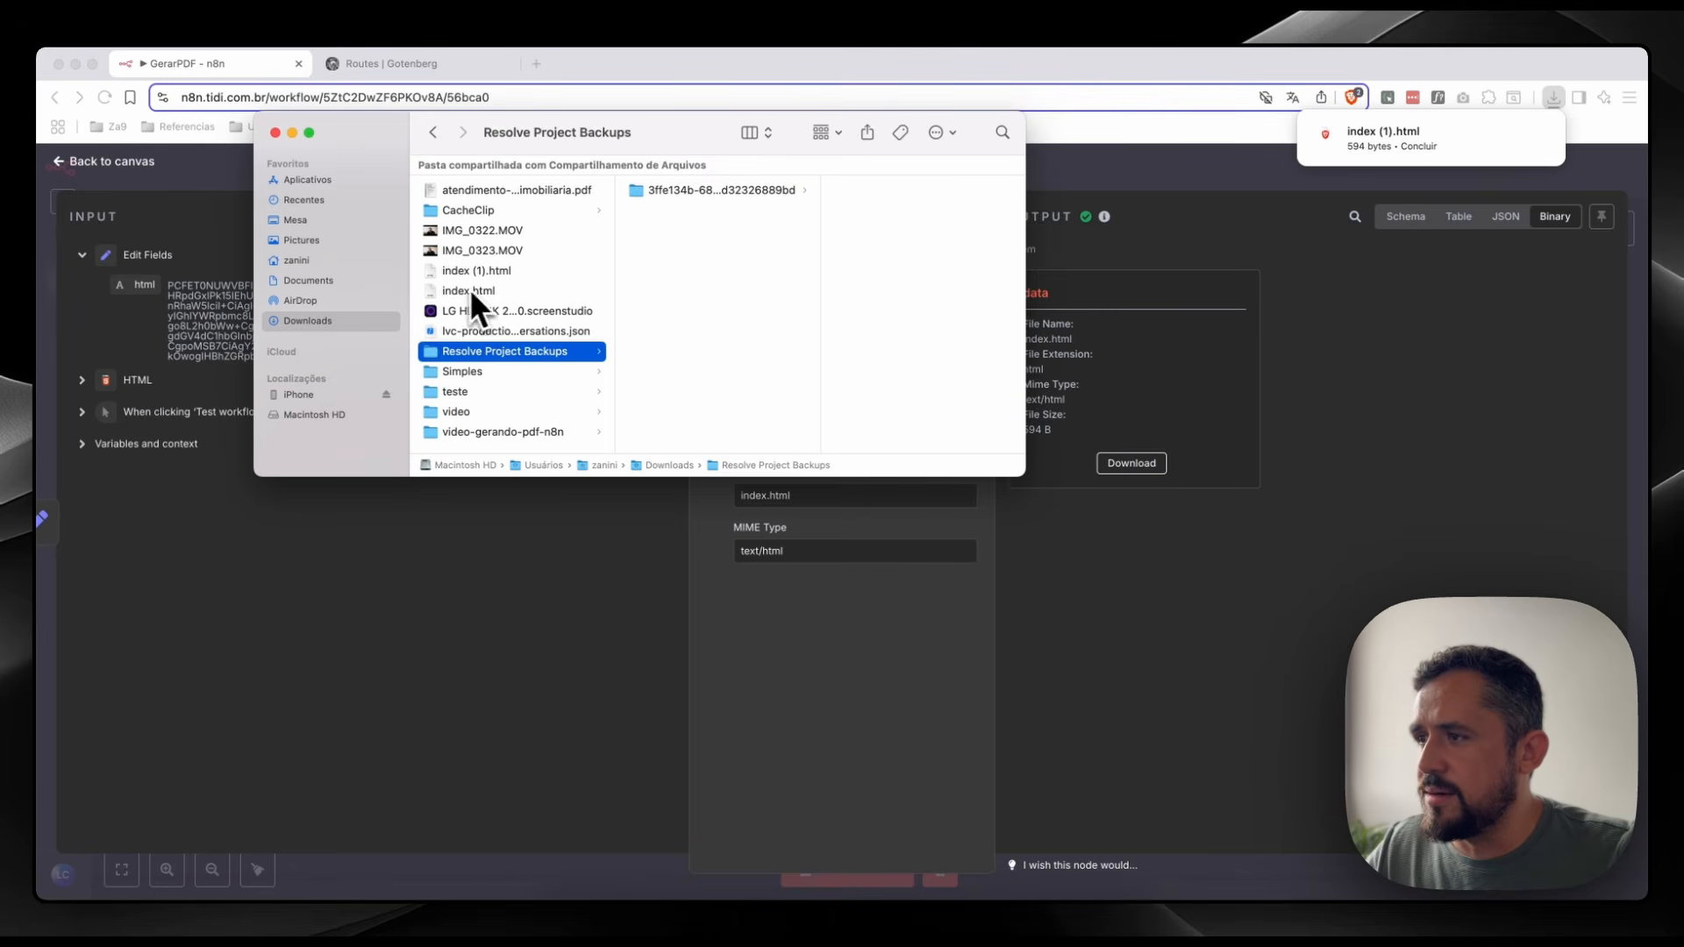
{"action": "double_click", "coordinate": [495, 272]}
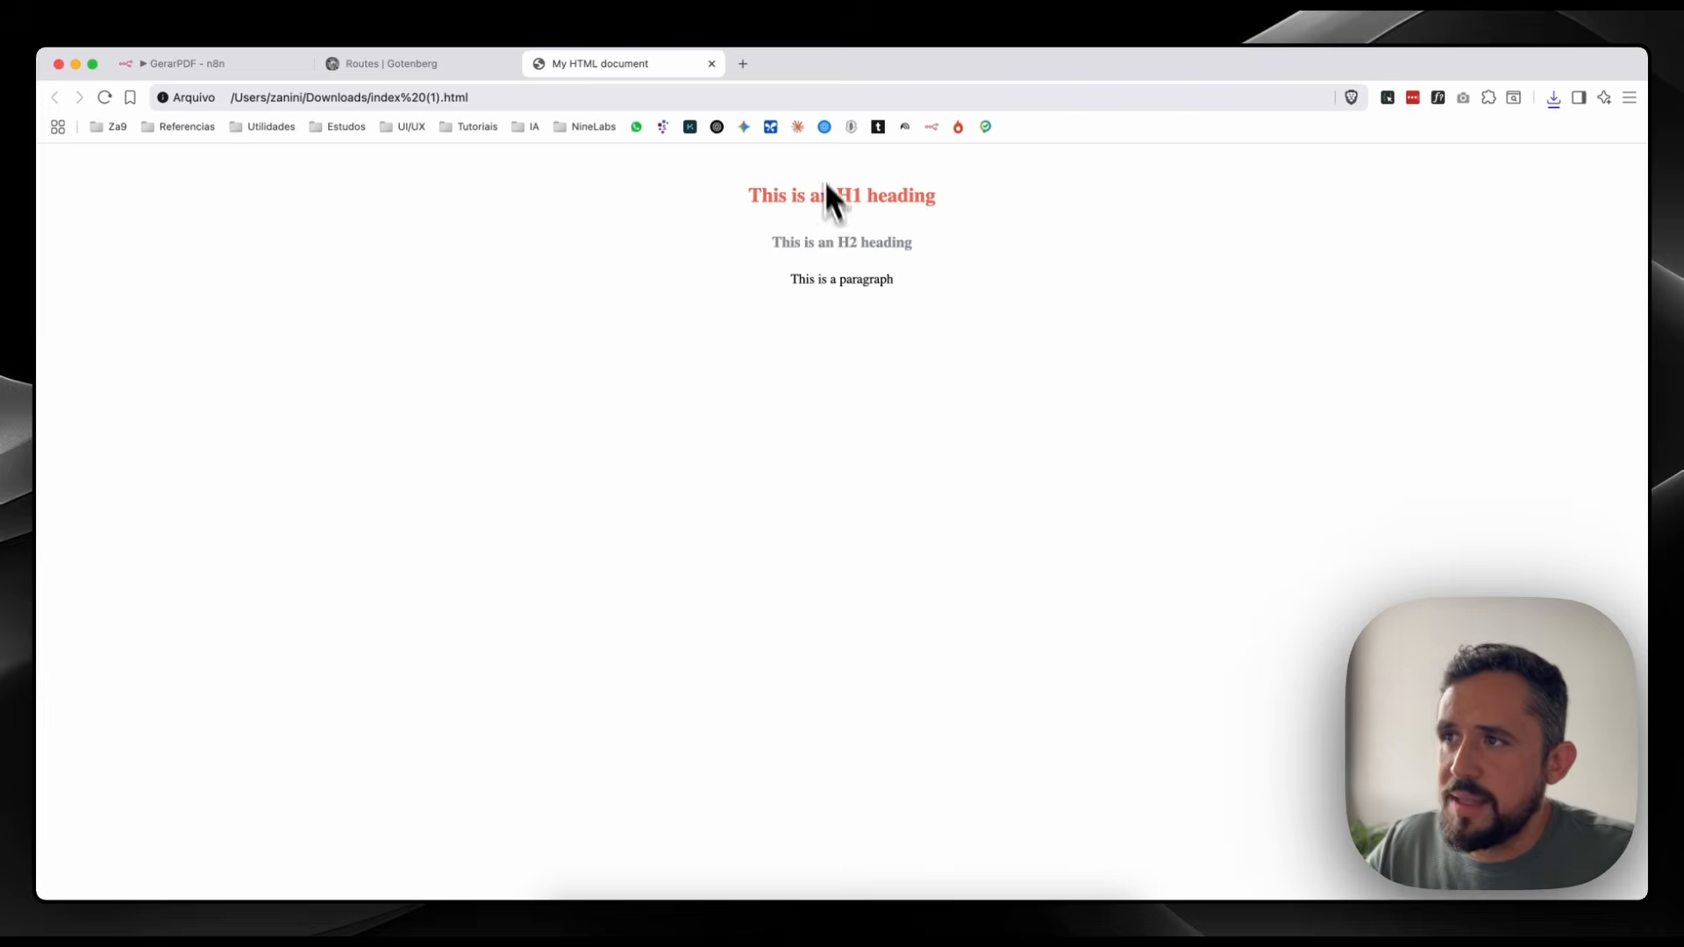
- Close the HTML preview, go back to the n8n canvas and save the GerarPDF workflow
{"action": "left_click", "coordinate": [712, 63]}
{"action": "left_click", "coordinate": [180, 67]}
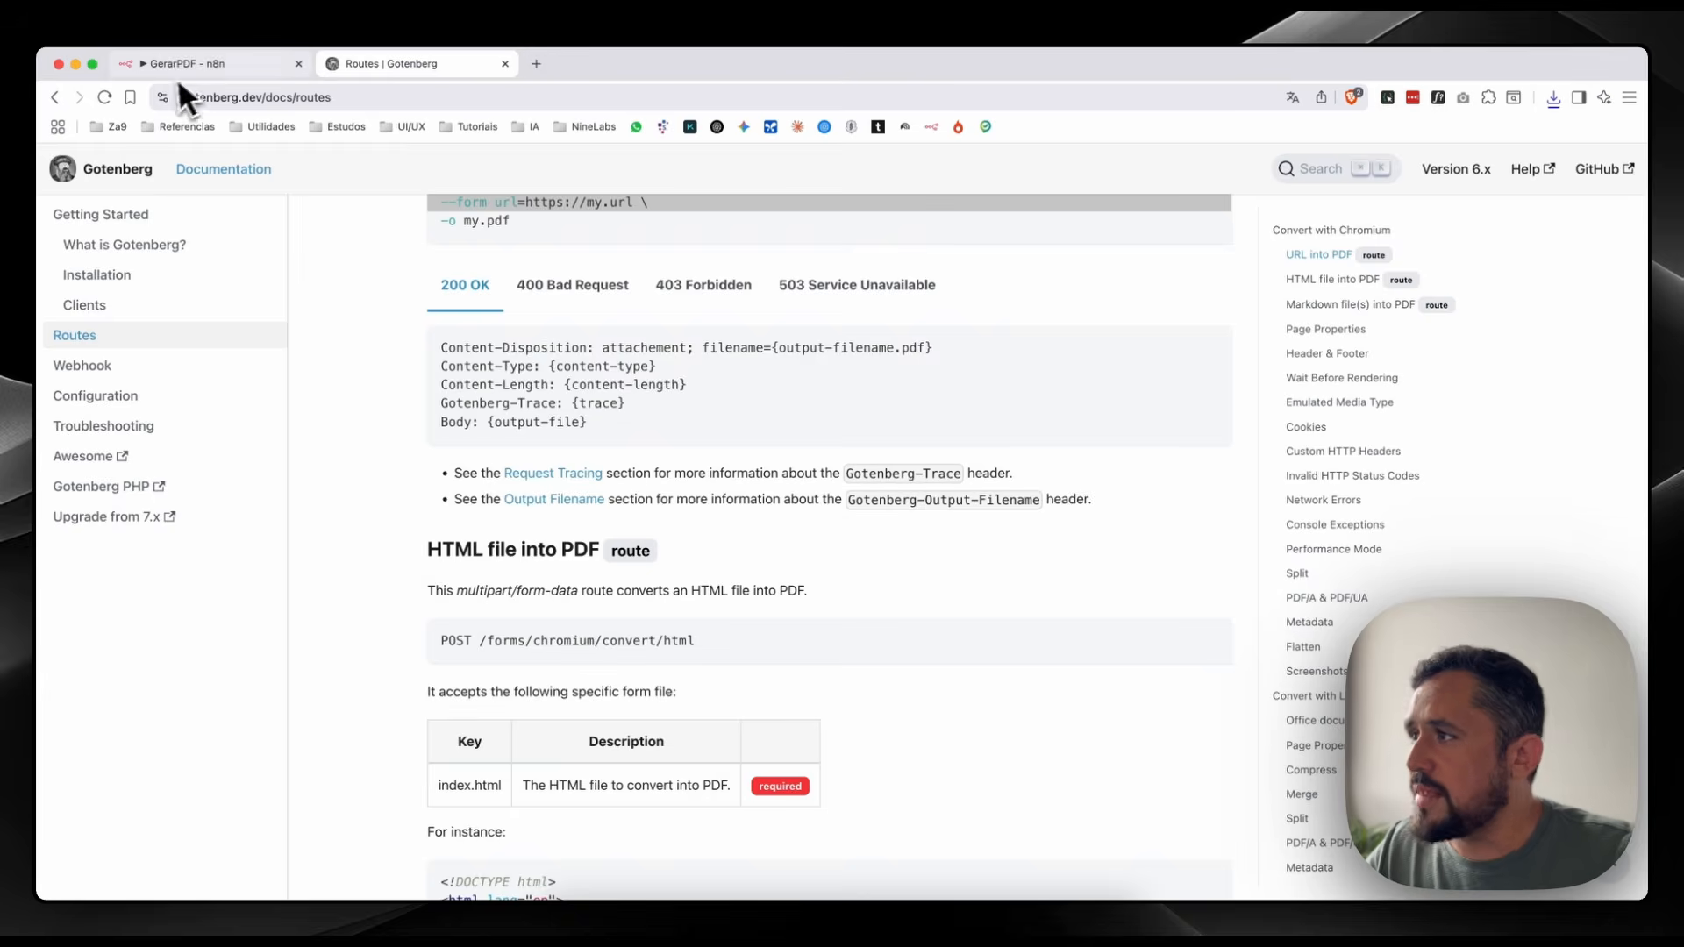
{"action": "left_click", "coordinate": [112, 161]}
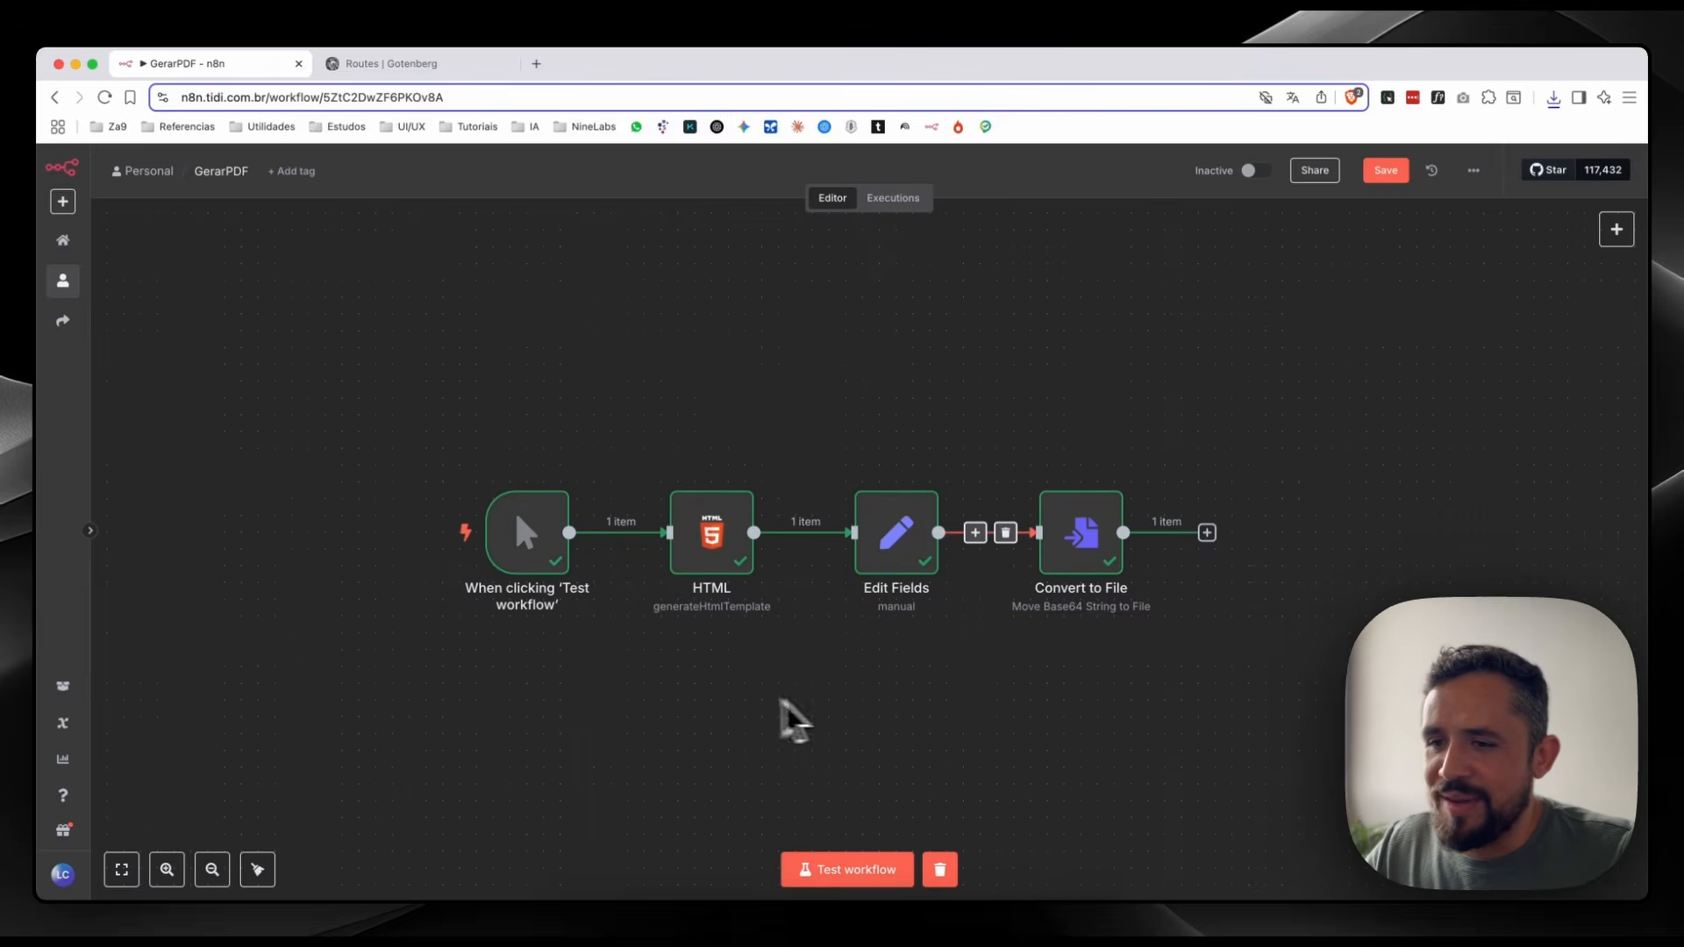
{"action": "key", "text": "super+s"}
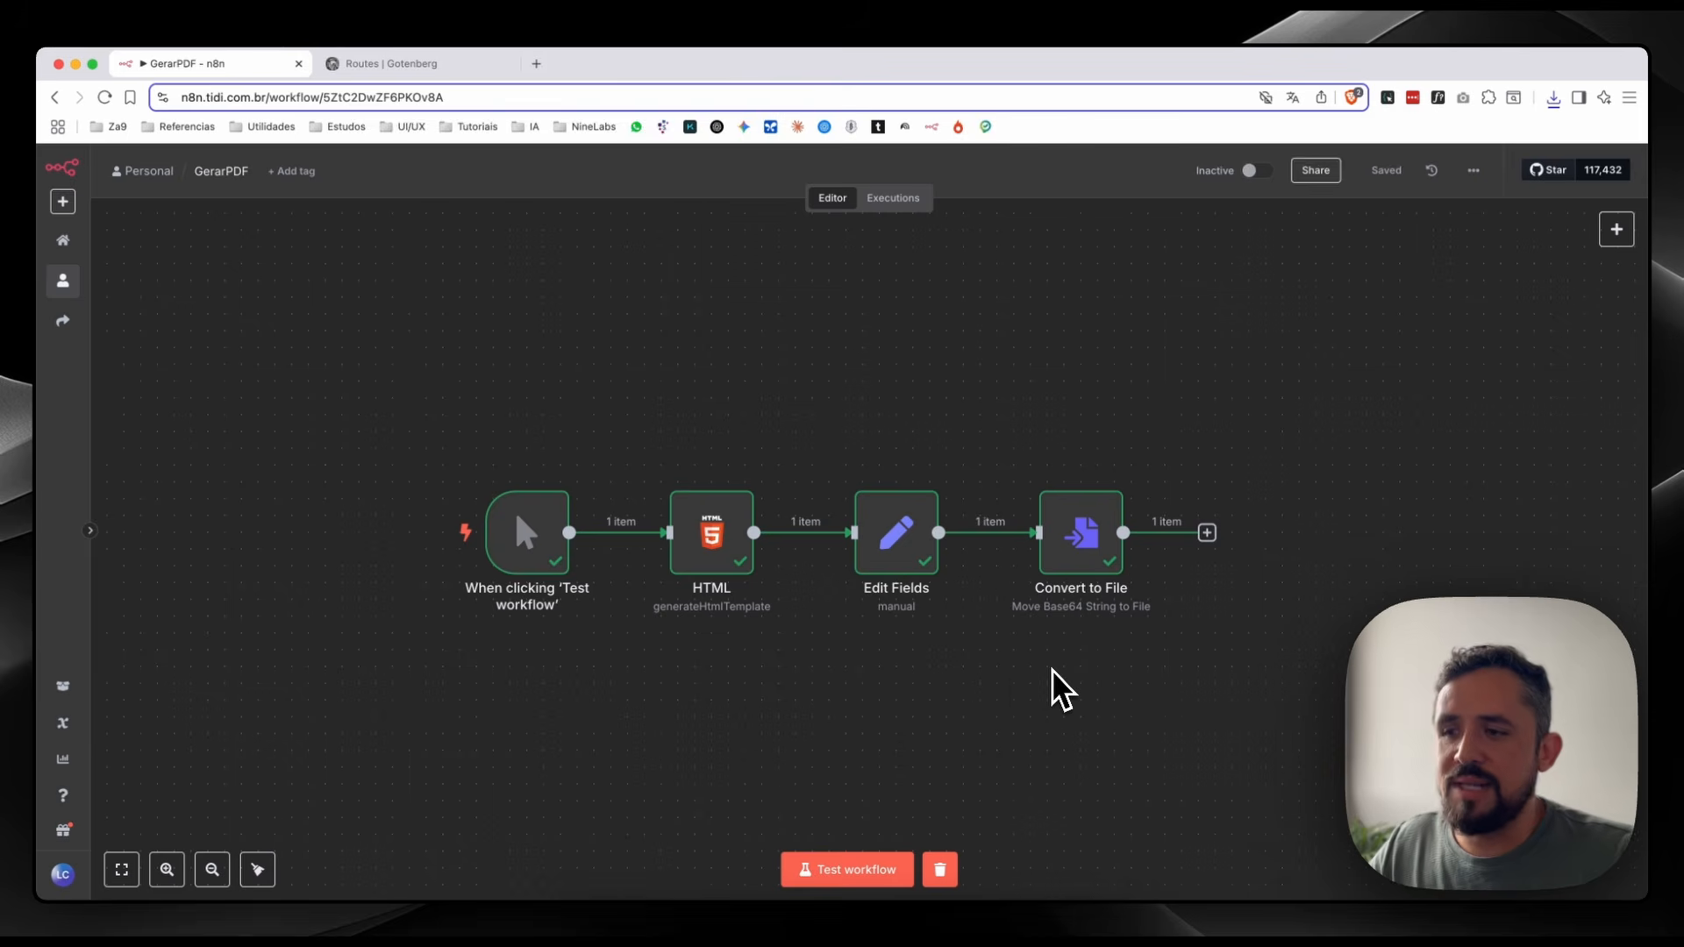
- Read Gotenberg's 'HTML file into PDF' route documentation, then go back to the GerarPDF workflow
{"action": "left_click", "coordinate": [405, 66]}
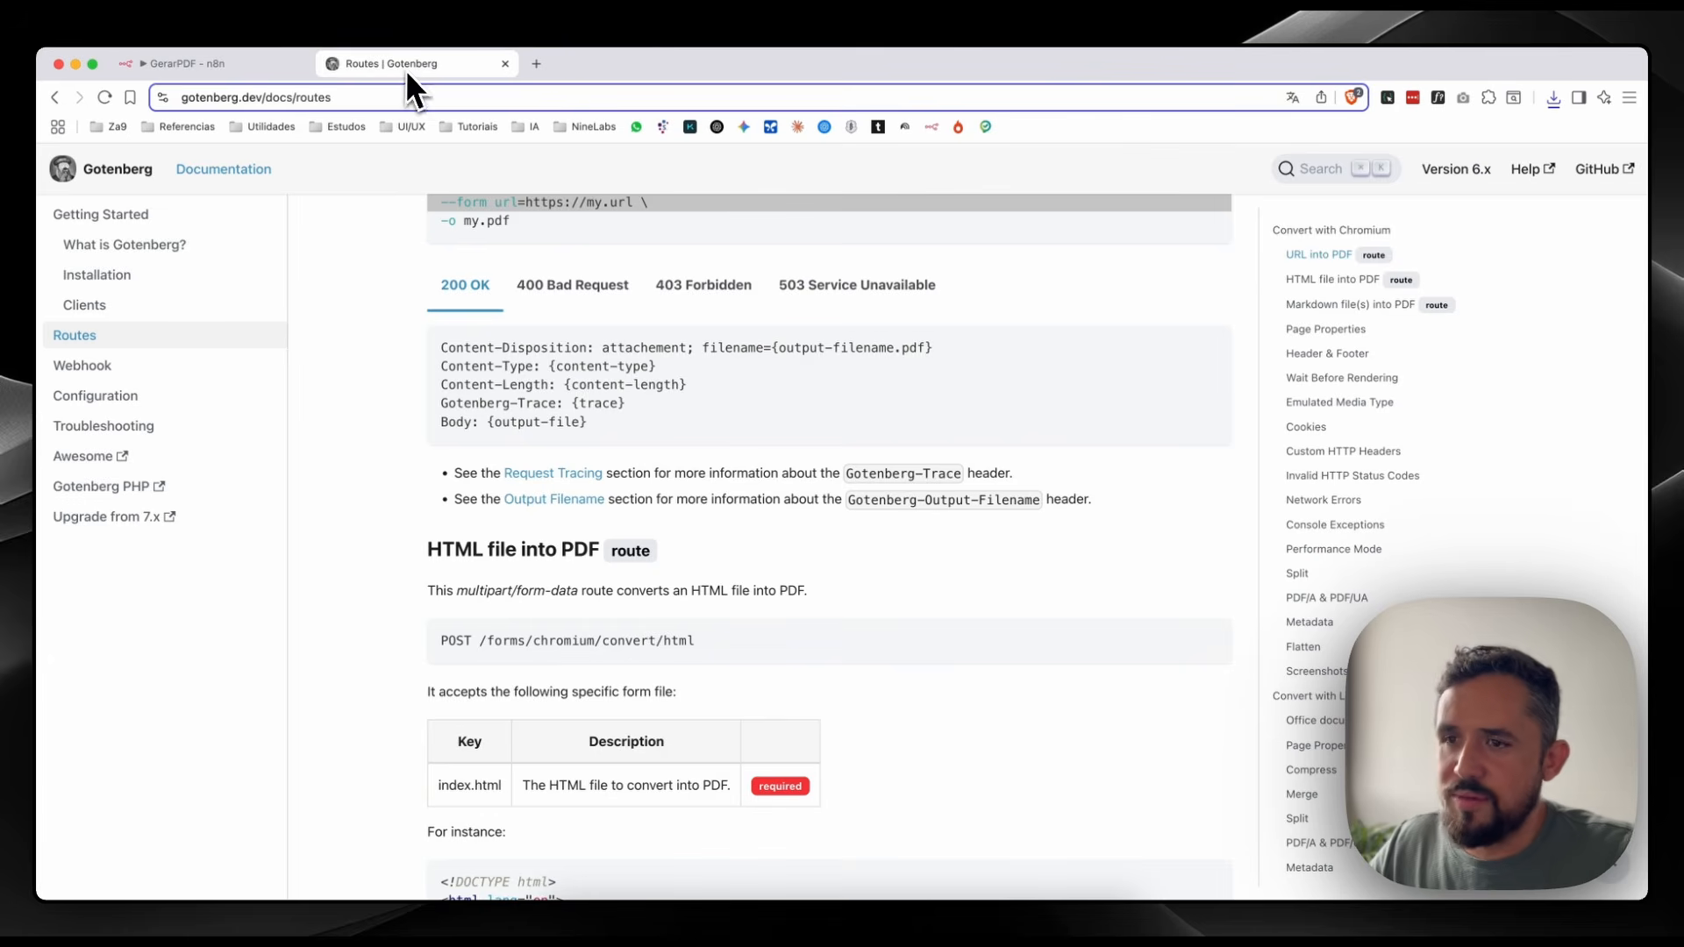
{"action": "scroll", "coordinate": [908, 539], "scroll_direction": "up", "scroll_amount": 1}
{"action": "scroll", "coordinate": [909, 539], "scroll_direction": "down", "scroll_amount": 4}
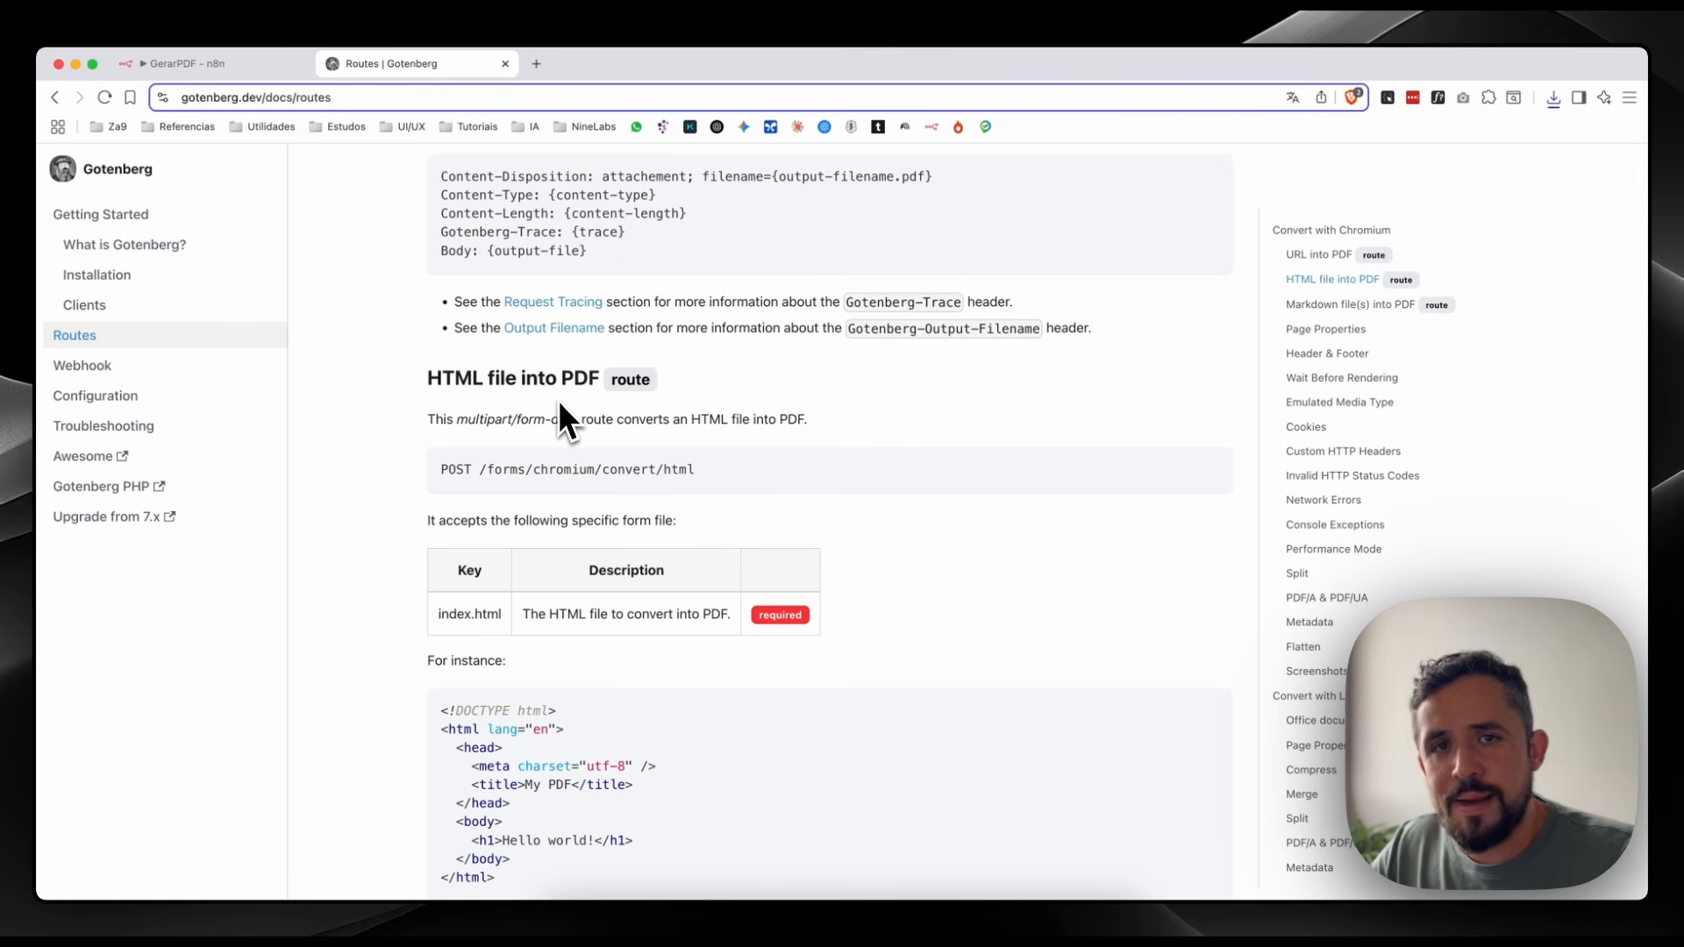
{"action": "scroll", "coordinate": [558, 400], "scroll_direction": "up", "scroll_amount": 10}
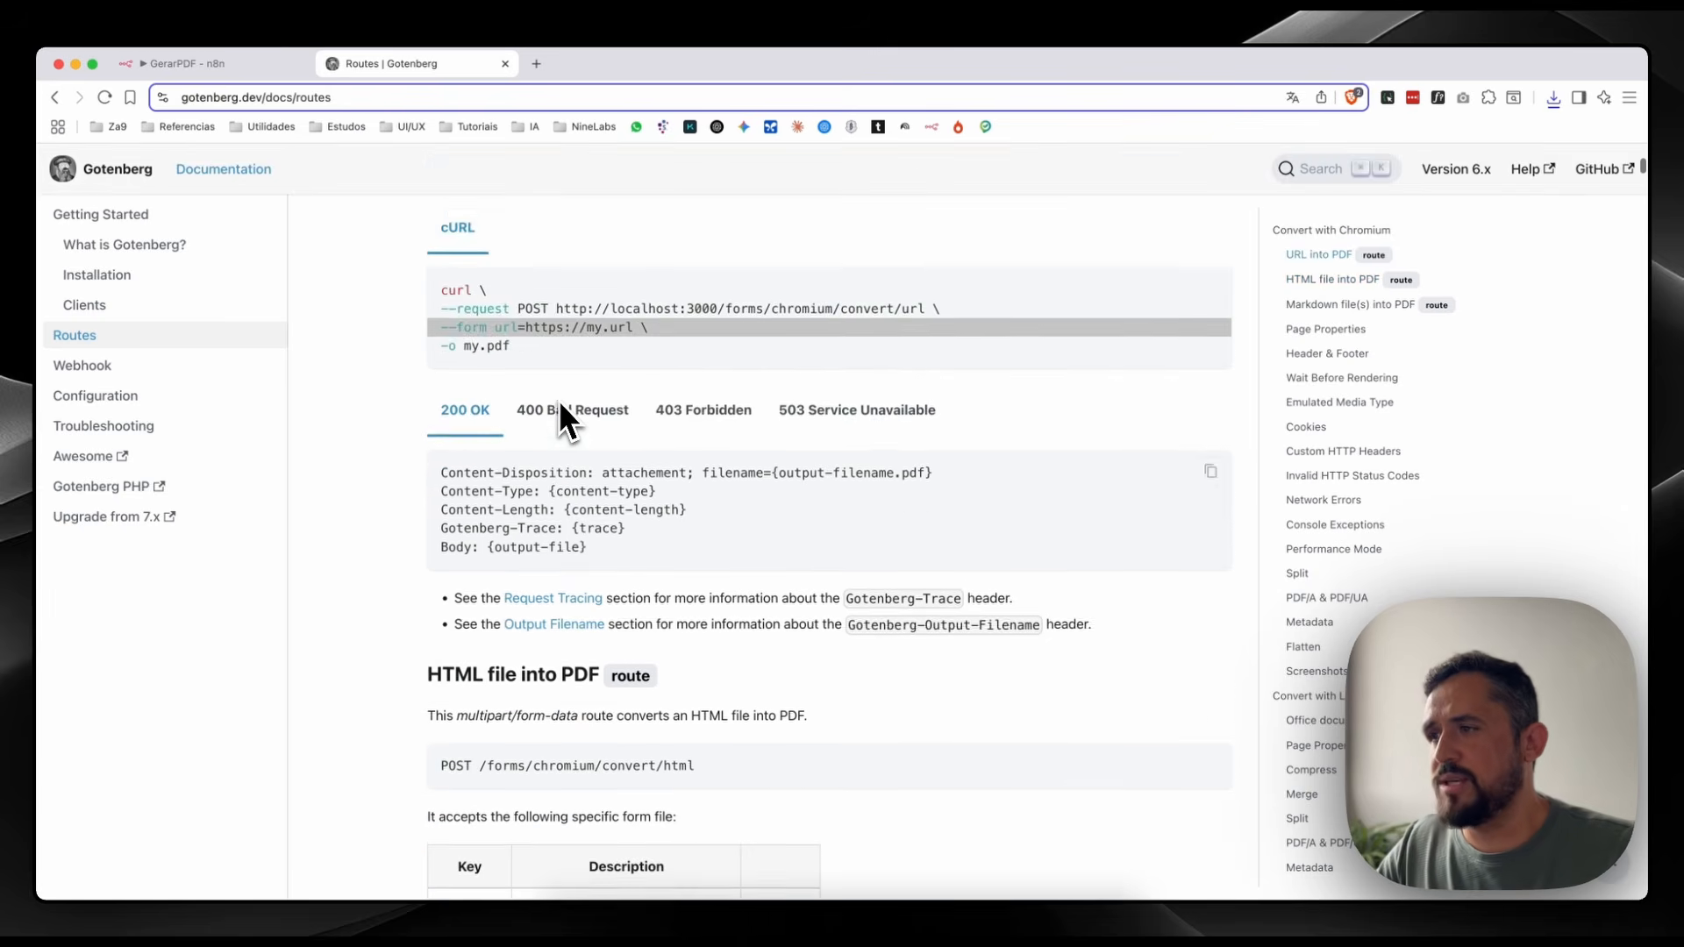
{"action": "scroll", "coordinate": [648, 500], "scroll_direction": "down", "scroll_amount": 10}
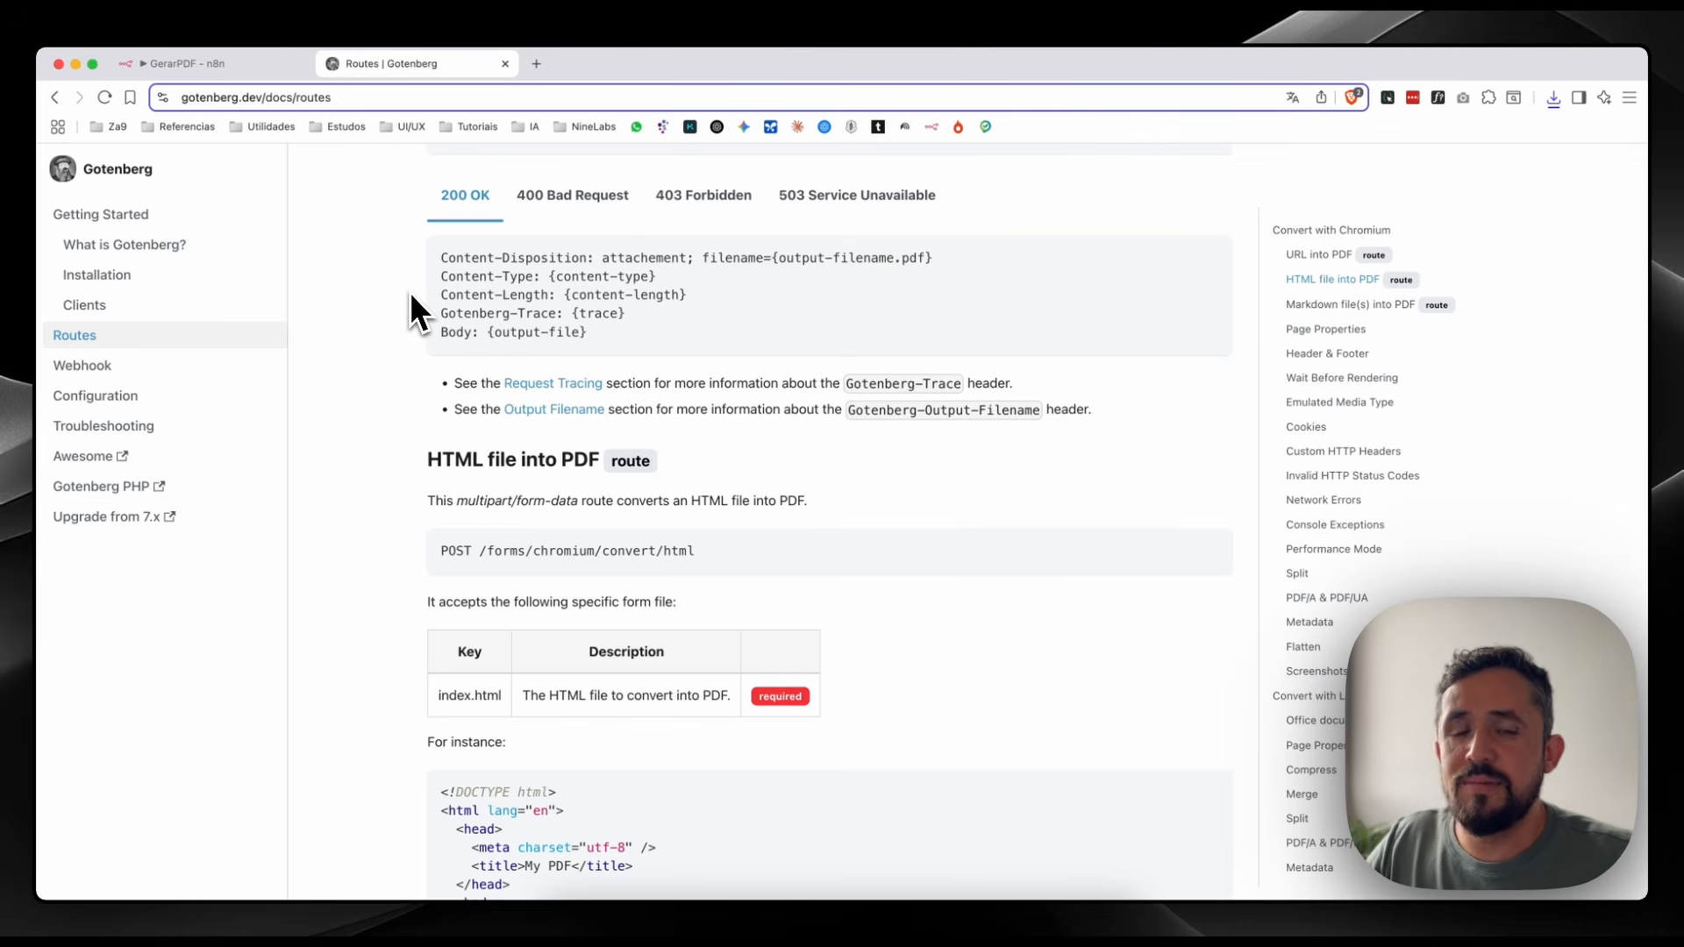
{"action": "left_click", "coordinate": [224, 65]}
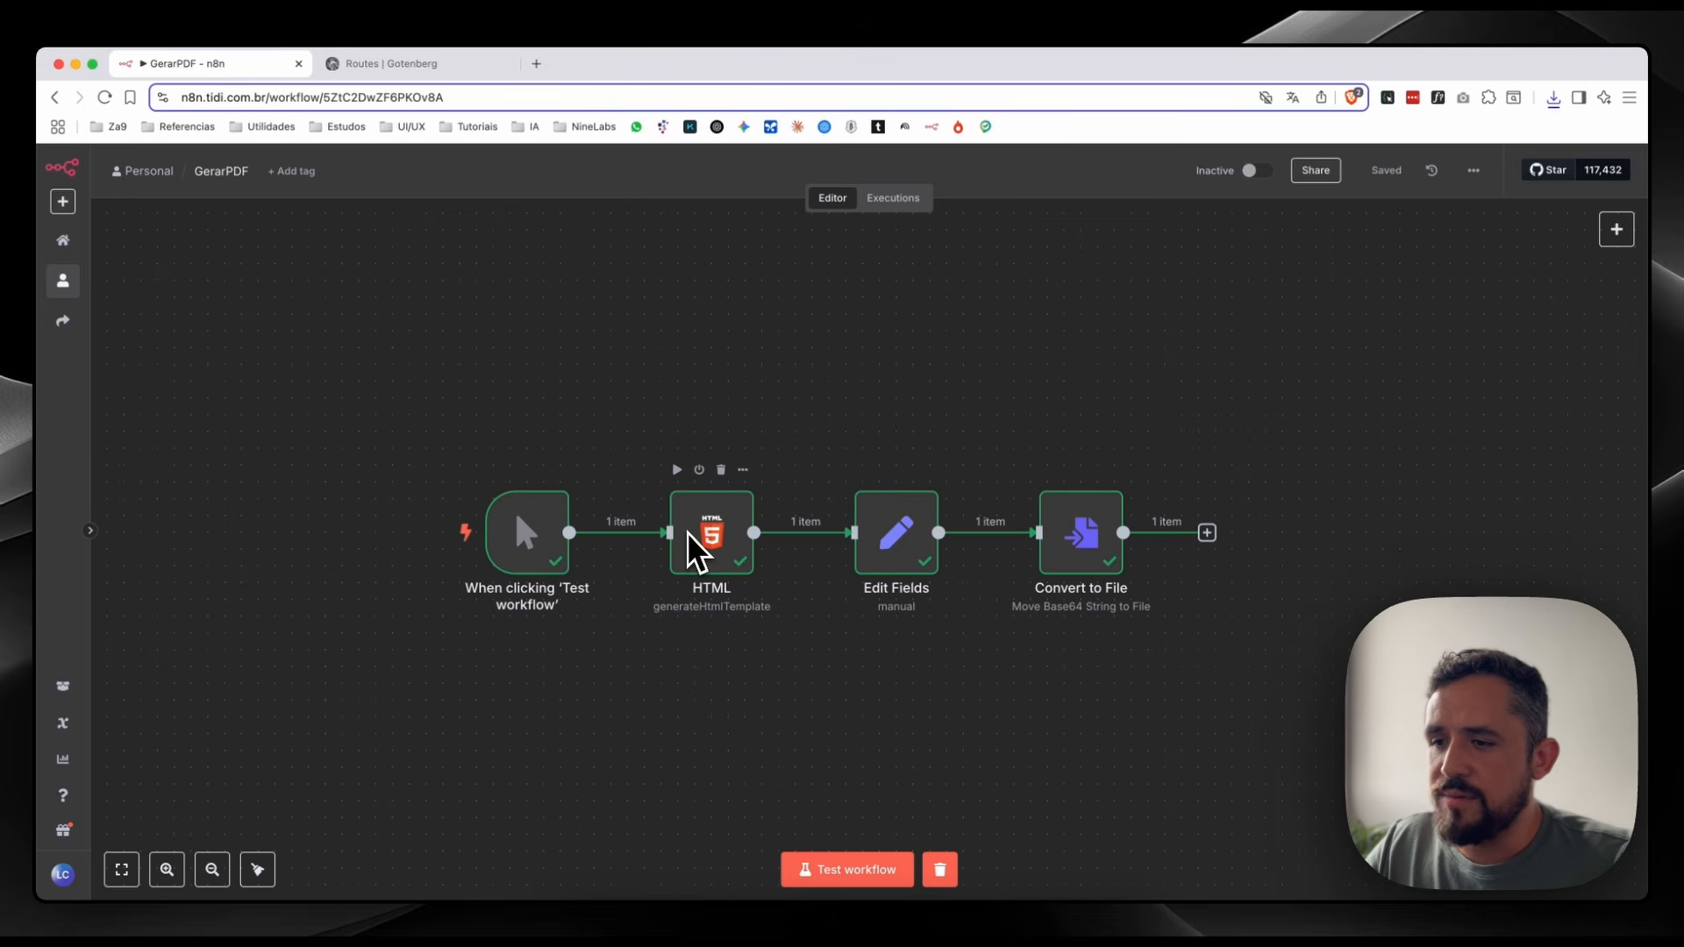
- Copy Gotenberg's HTML-to-PDF cURL example and bring it back to the GerarPDF workflow after Convert to File
{"action": "mouse_move", "coordinate": [940, 605]}
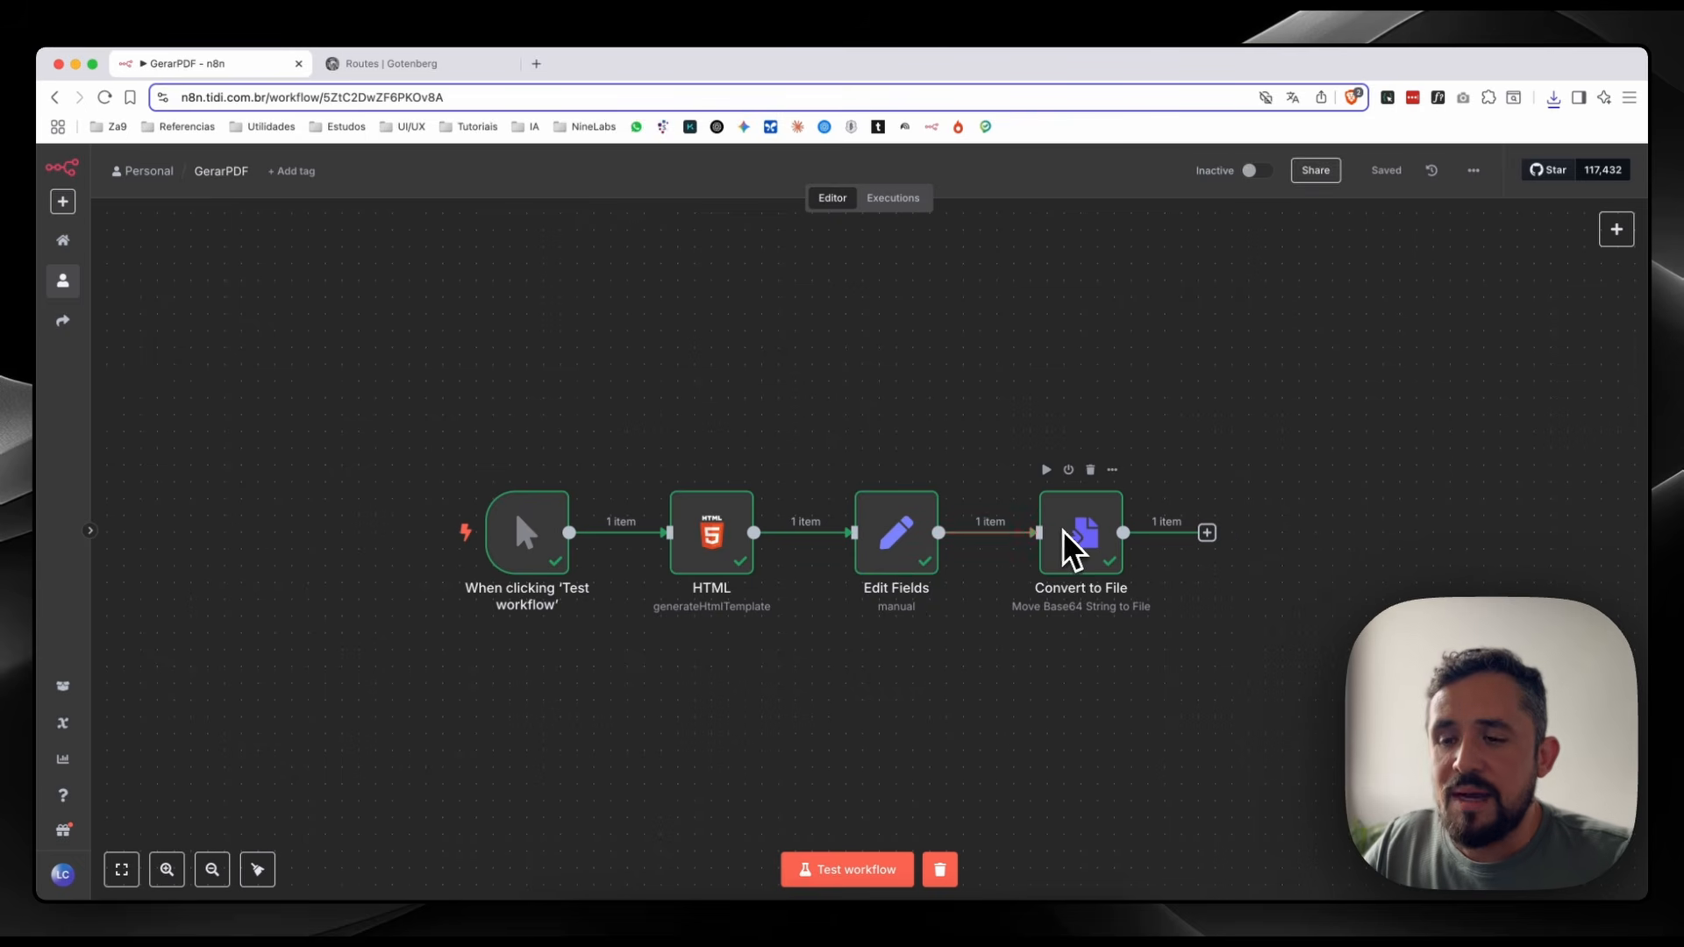
{"action": "mouse_move", "coordinate": [1048, 552]}
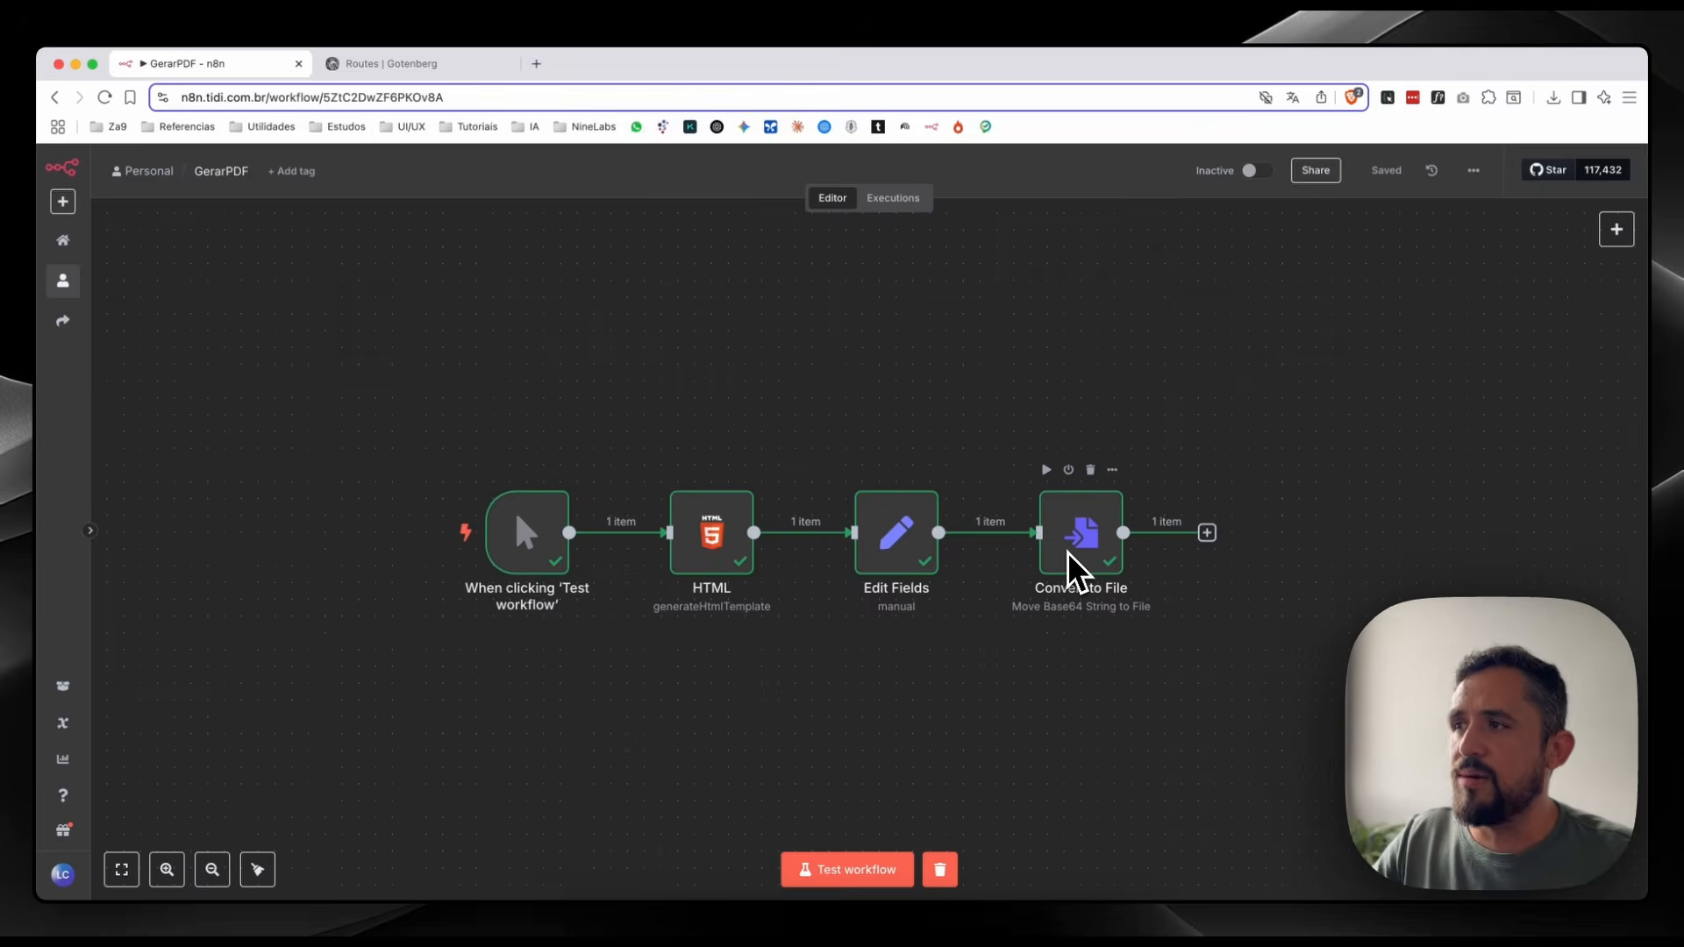
{"action": "left_click", "coordinate": [420, 64]}
{"action": "scroll", "coordinate": [701, 561], "scroll_direction": "down", "scroll_amount": 1}
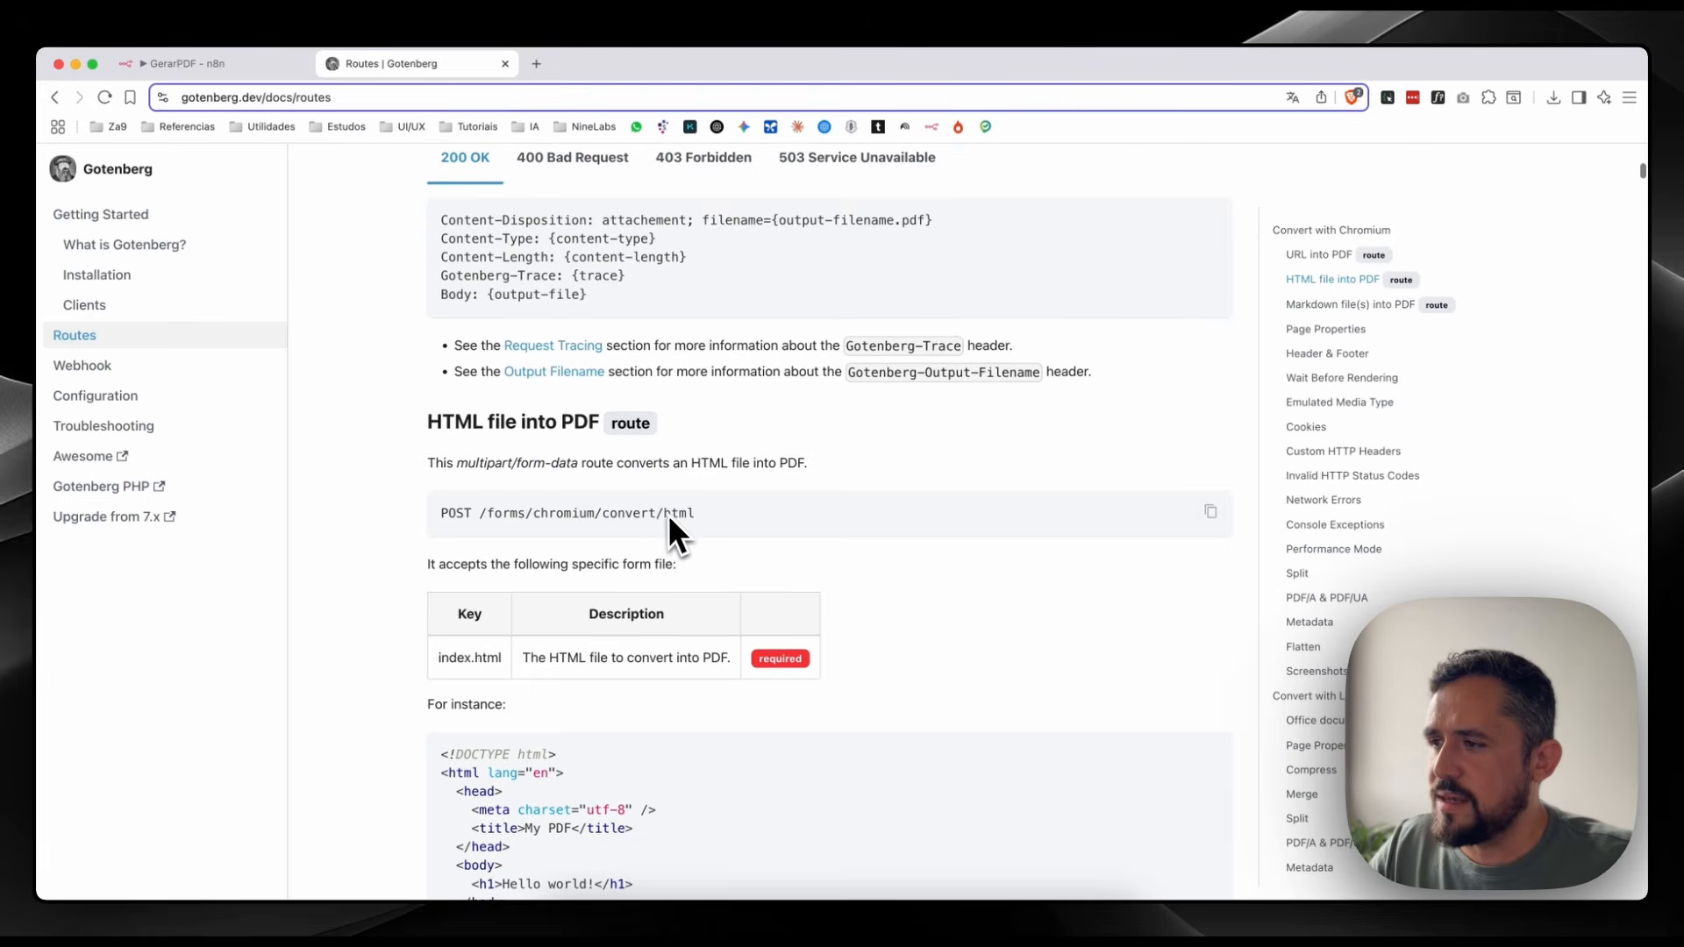
{"action": "scroll", "coordinate": [544, 451], "scroll_direction": "down", "scroll_amount": 3}
{"action": "scroll", "coordinate": [816, 591], "scroll_direction": "down", "scroll_amount": 2}
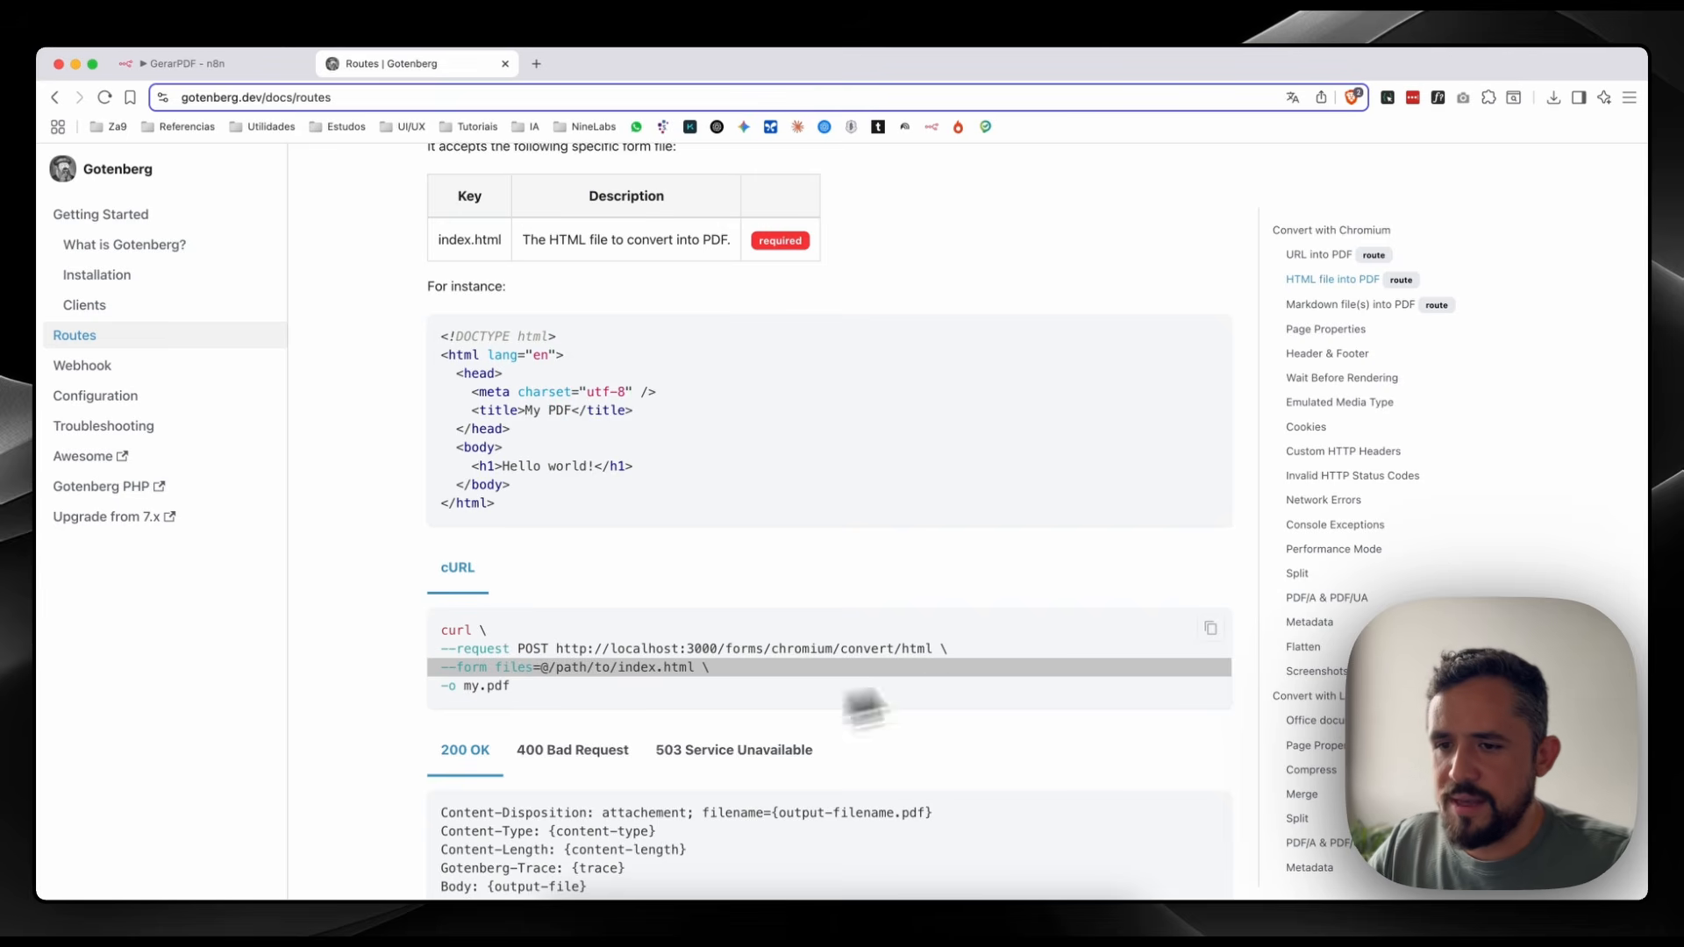
{"action": "left_click", "coordinate": [1211, 630]}
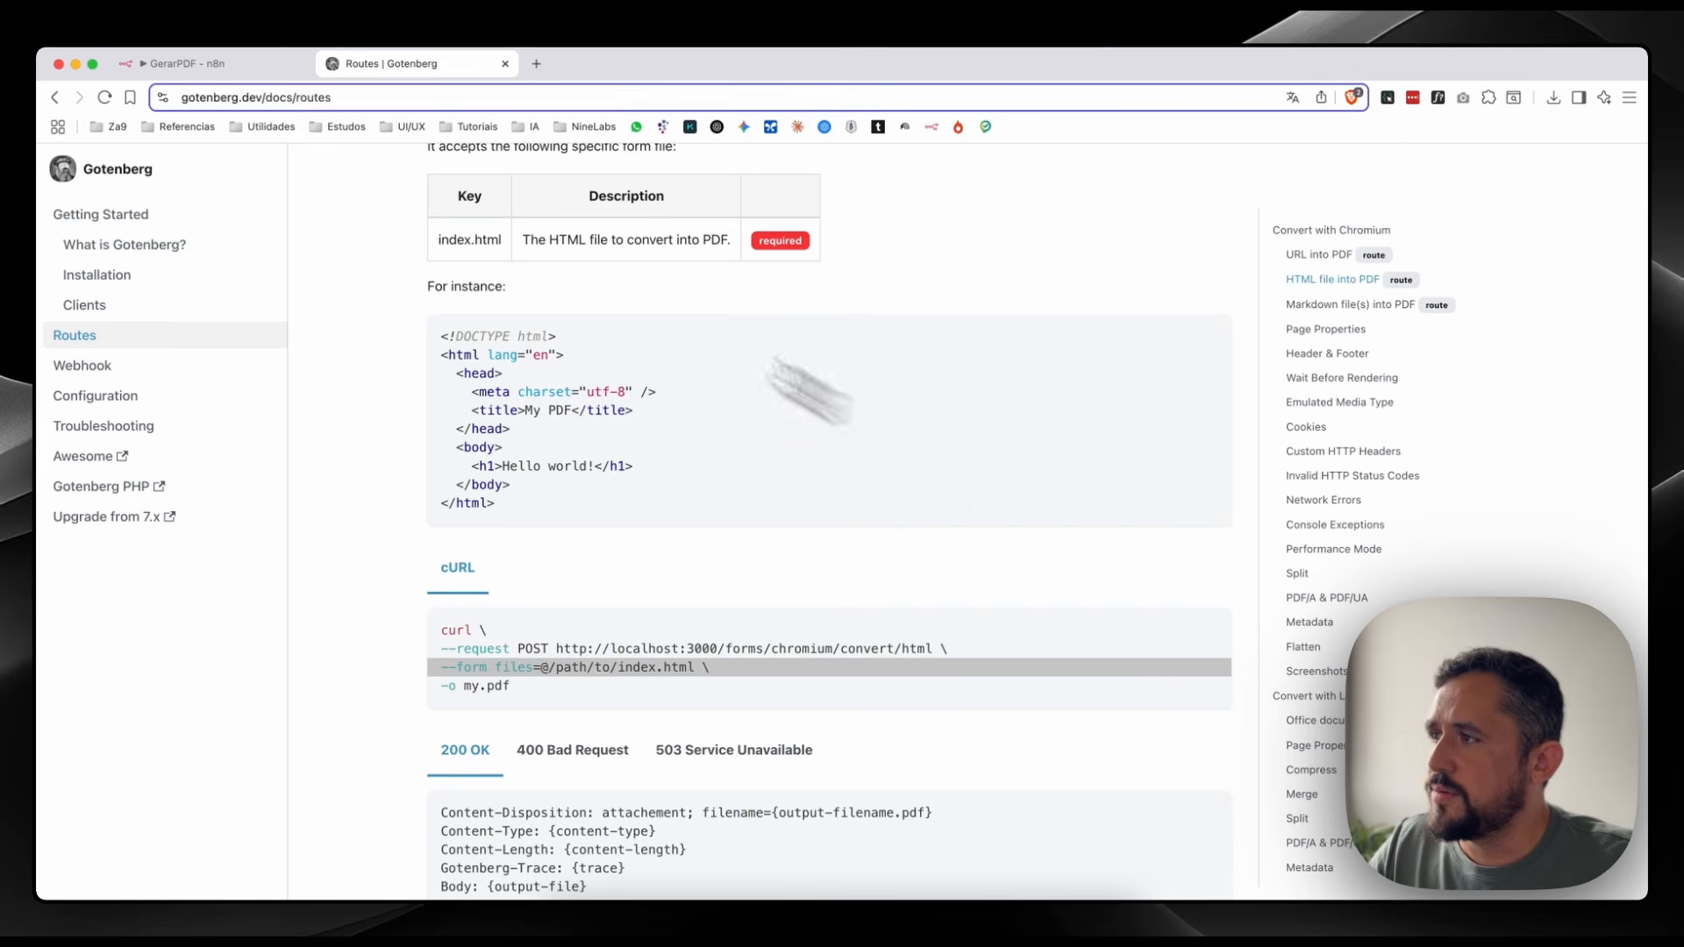
{"action": "left_click", "coordinate": [259, 65]}
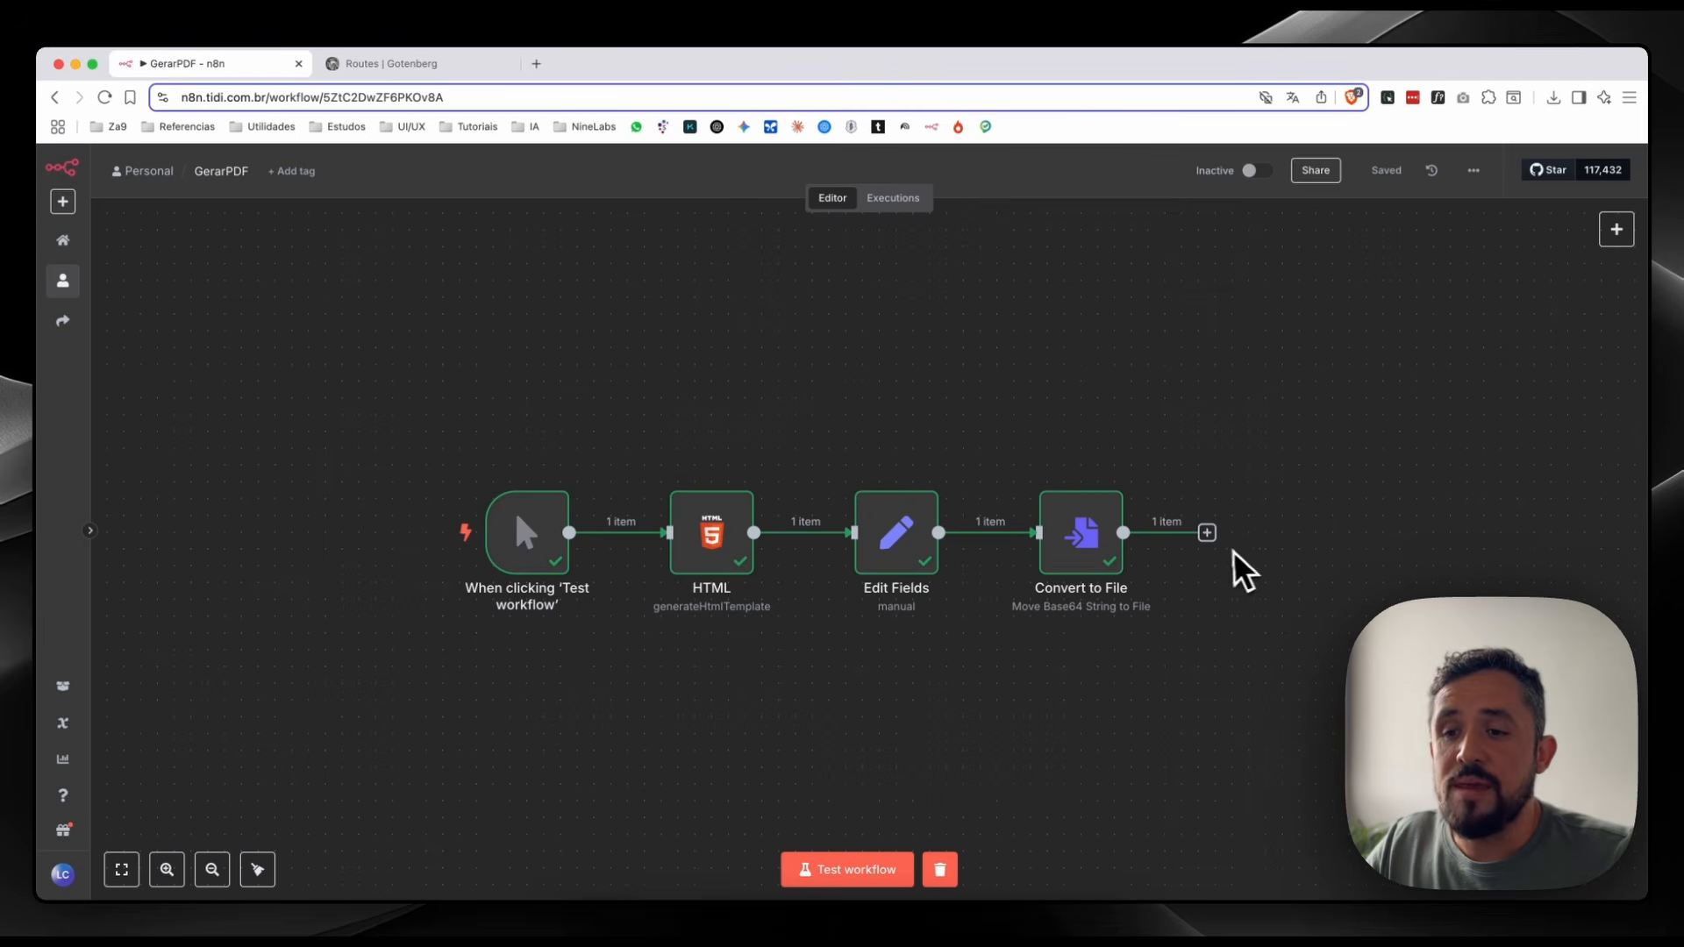
{"action": "left_click", "coordinate": [1207, 533]}
- Add an HTTP Request node configured from the pasted Gotenberg cURL, POSTing form-data to localhost:3000/forms/chromium/convert/html
{"action": "type", "text": "htt"}
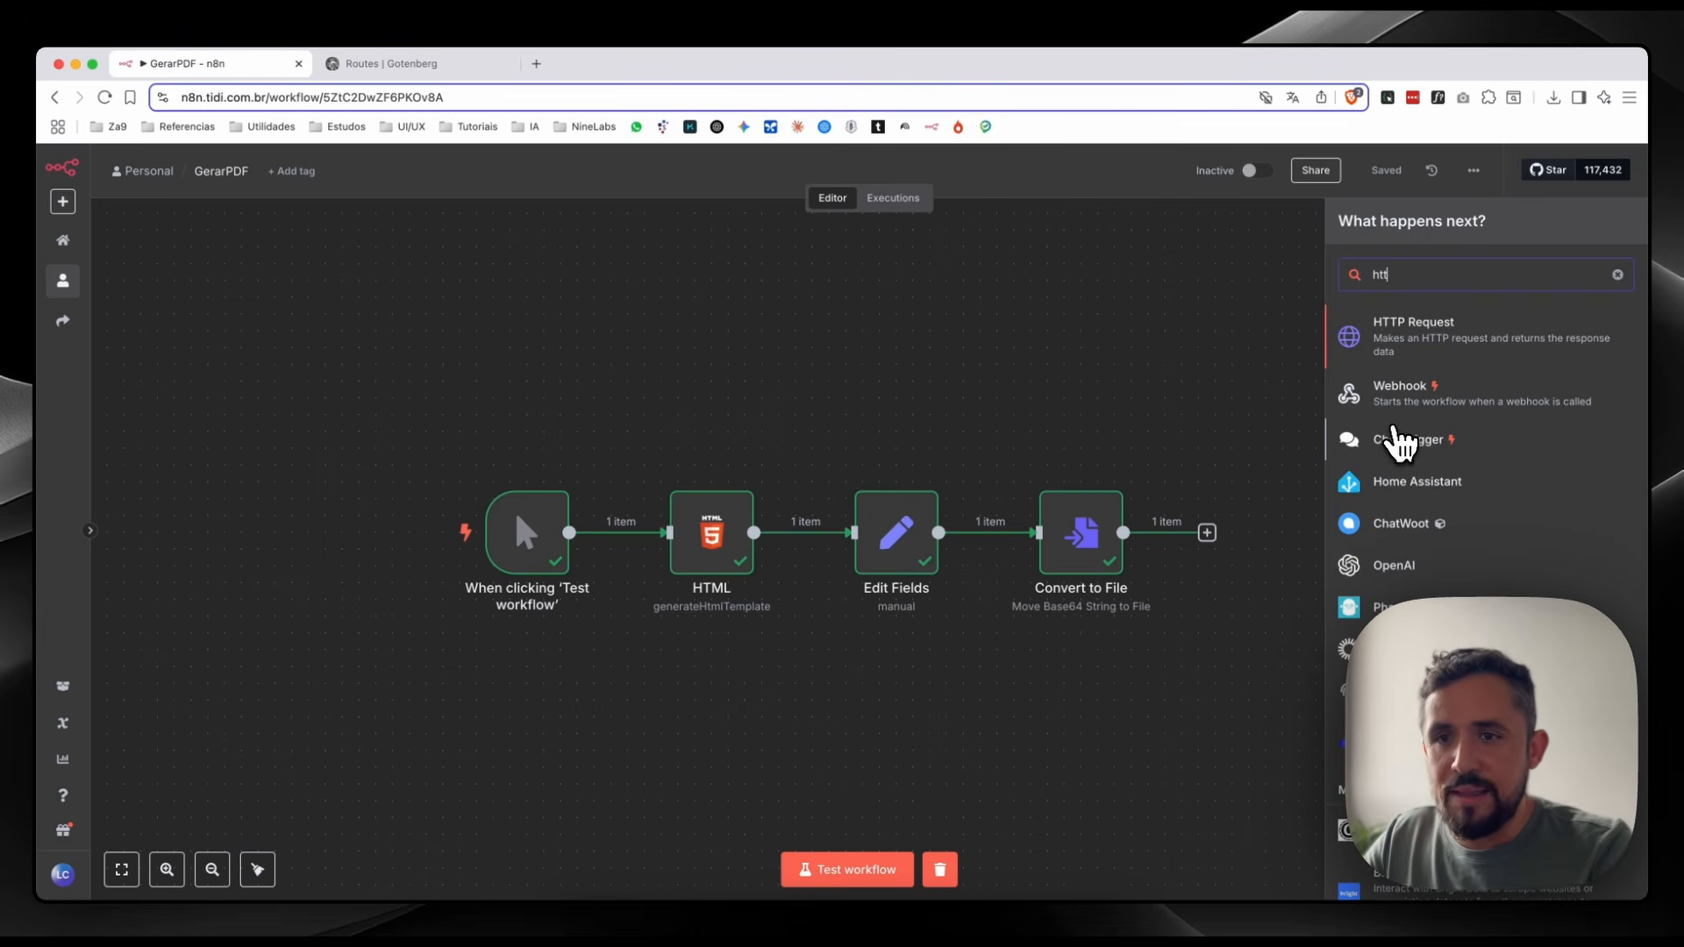
{"action": "left_click", "coordinate": [1355, 349]}
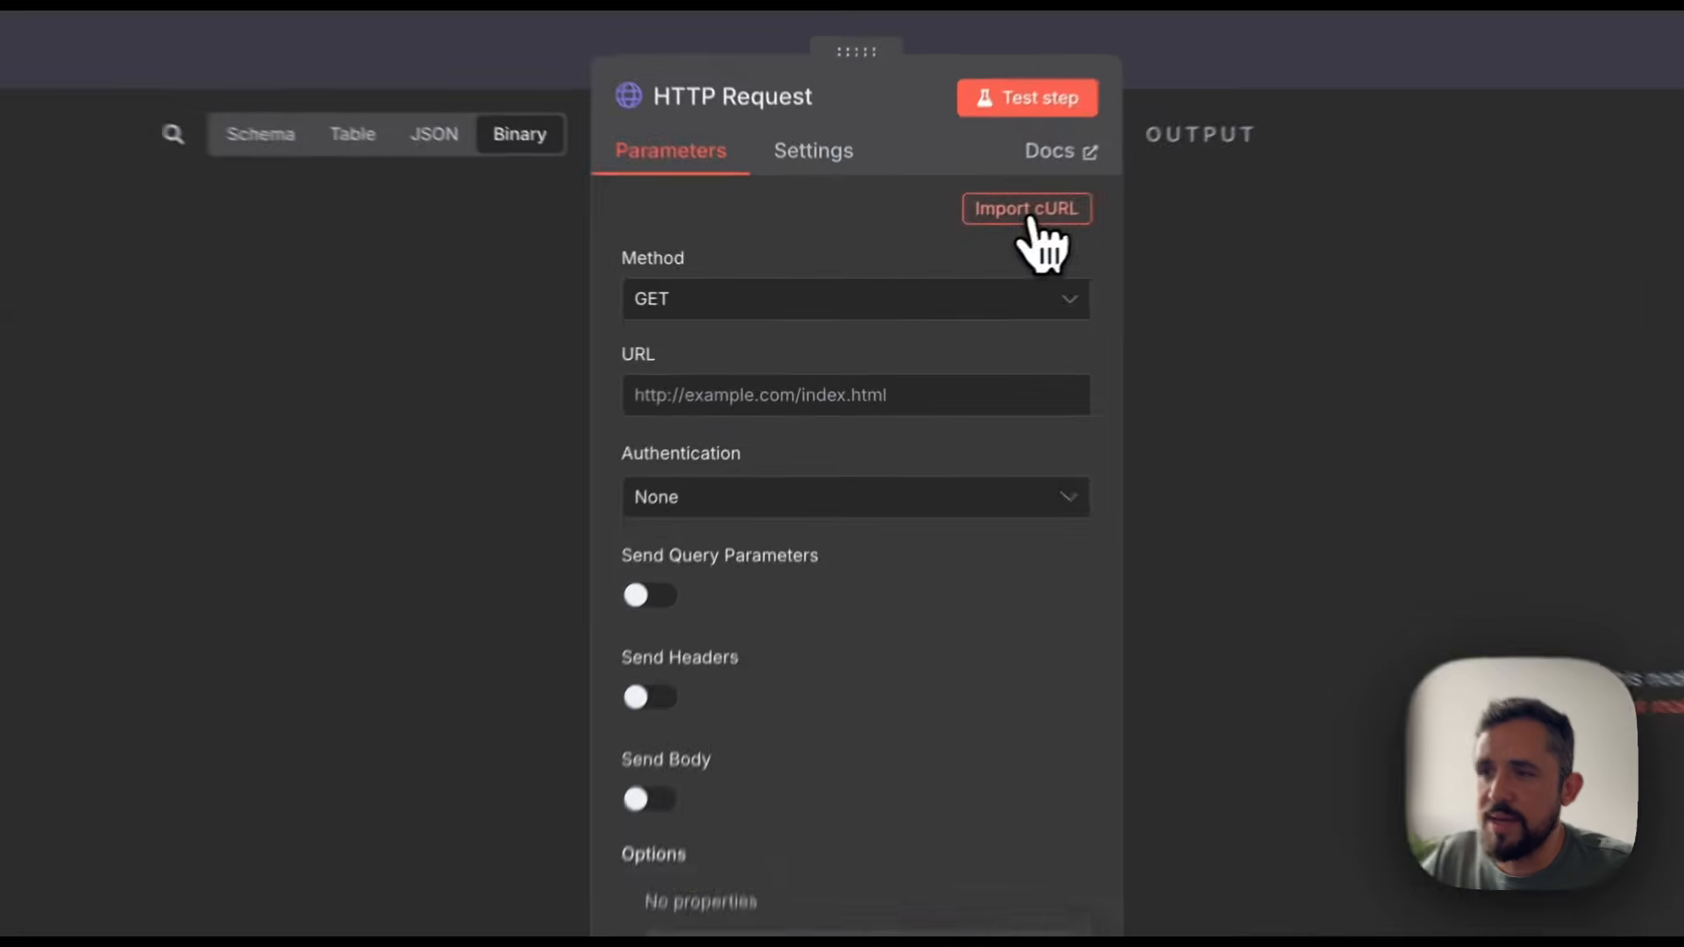
{"action": "left_click", "coordinate": [939, 260]}
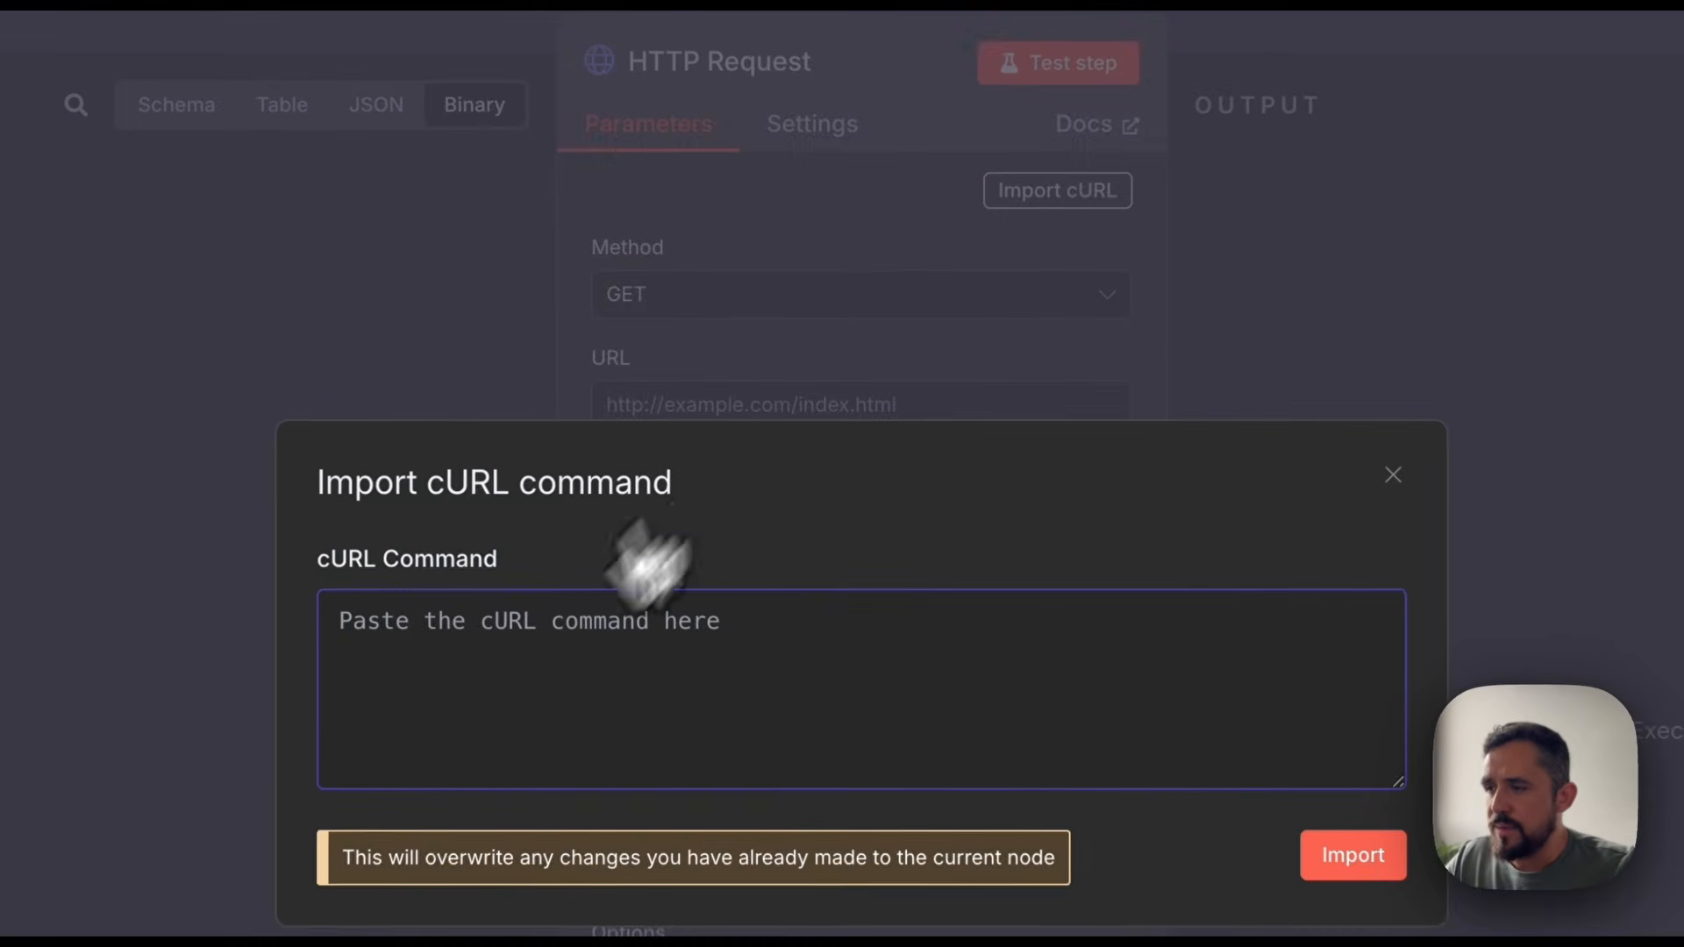
{"action": "key", "text": "super+v"}
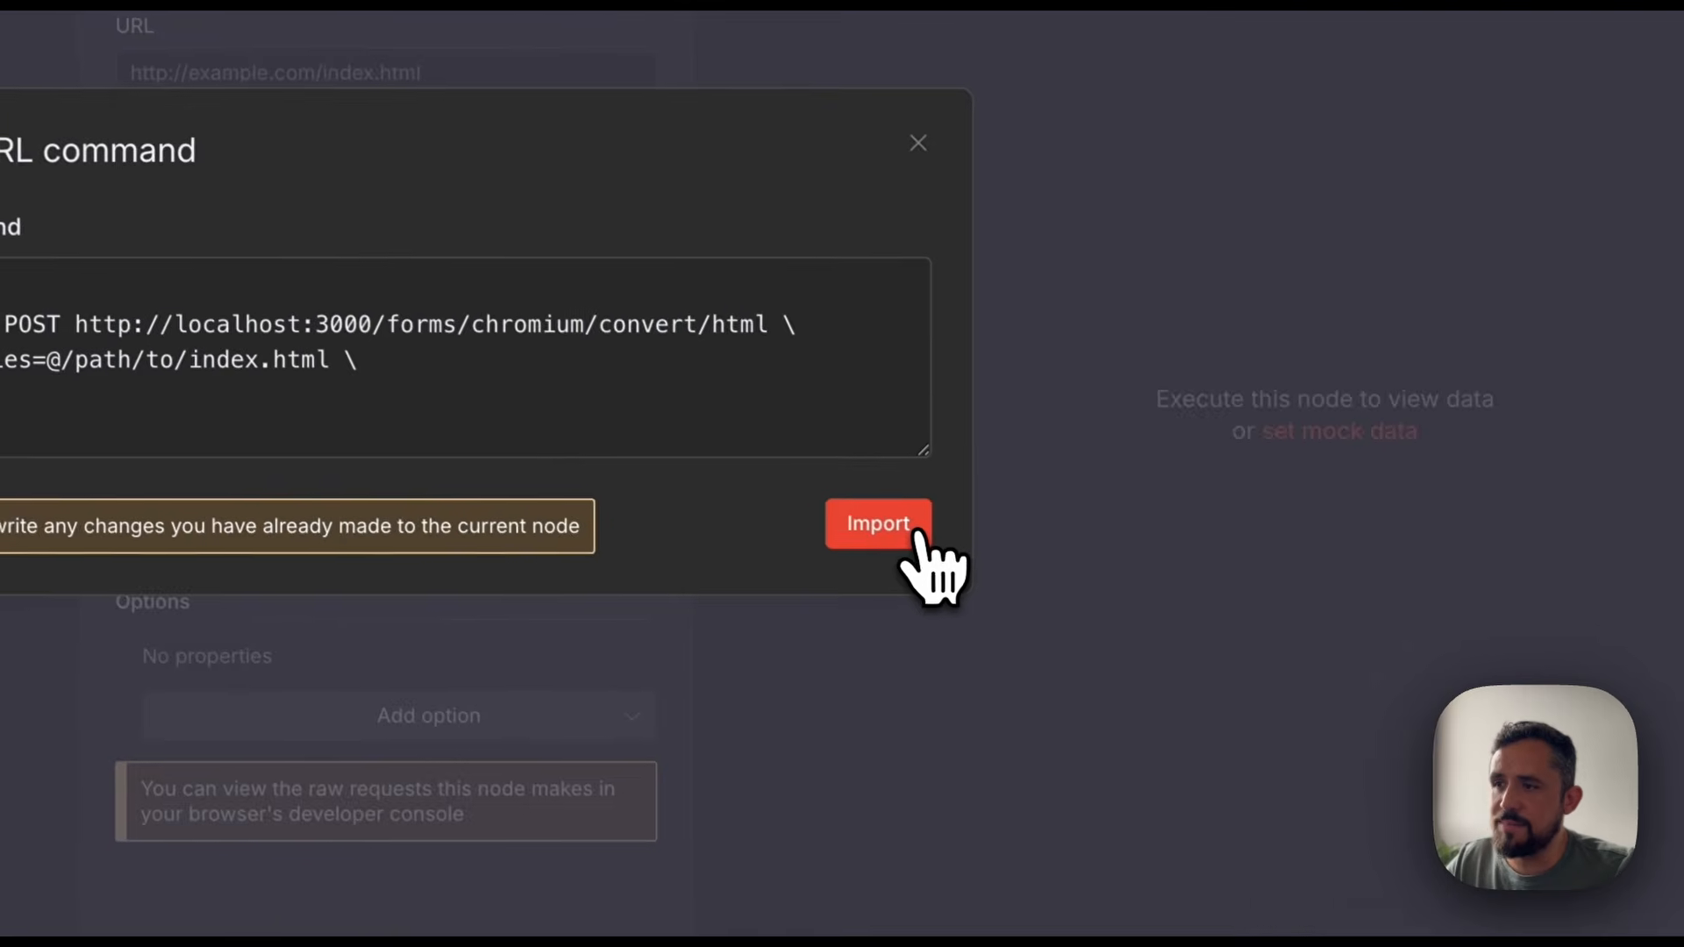
{"action": "left_click", "coordinate": [1353, 856]}
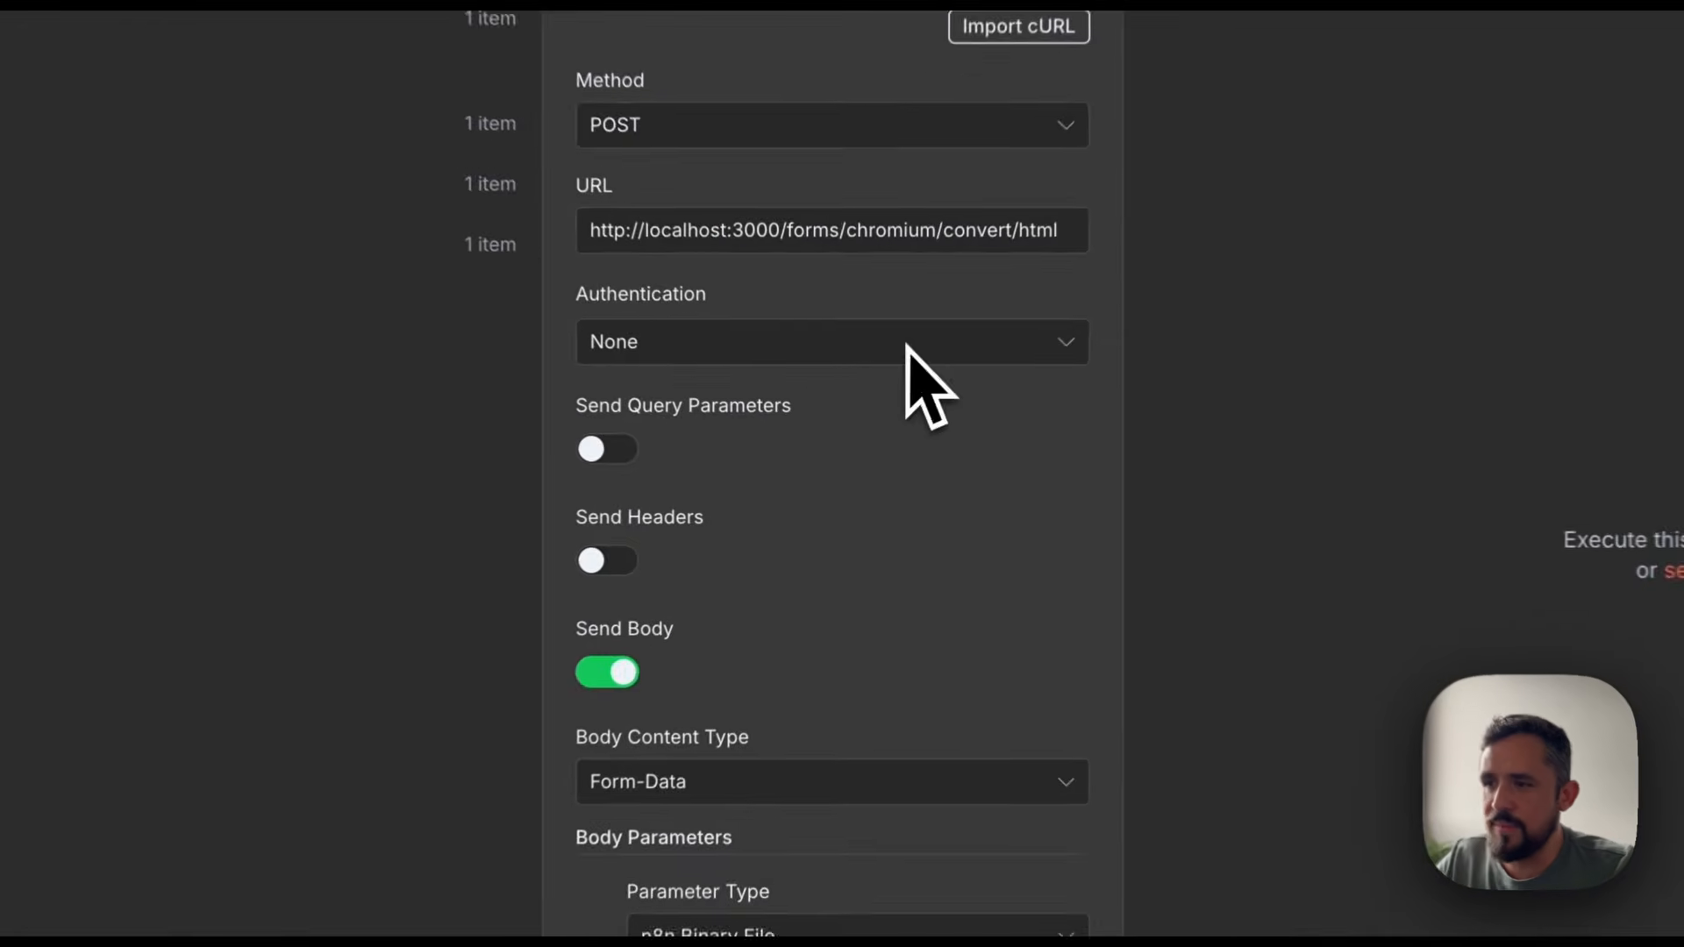
- Set the HTTP Request authentication to Generic Credential Type with Basic Auth, creating a new credential
{"action": "left_click", "coordinate": [881, 428]}
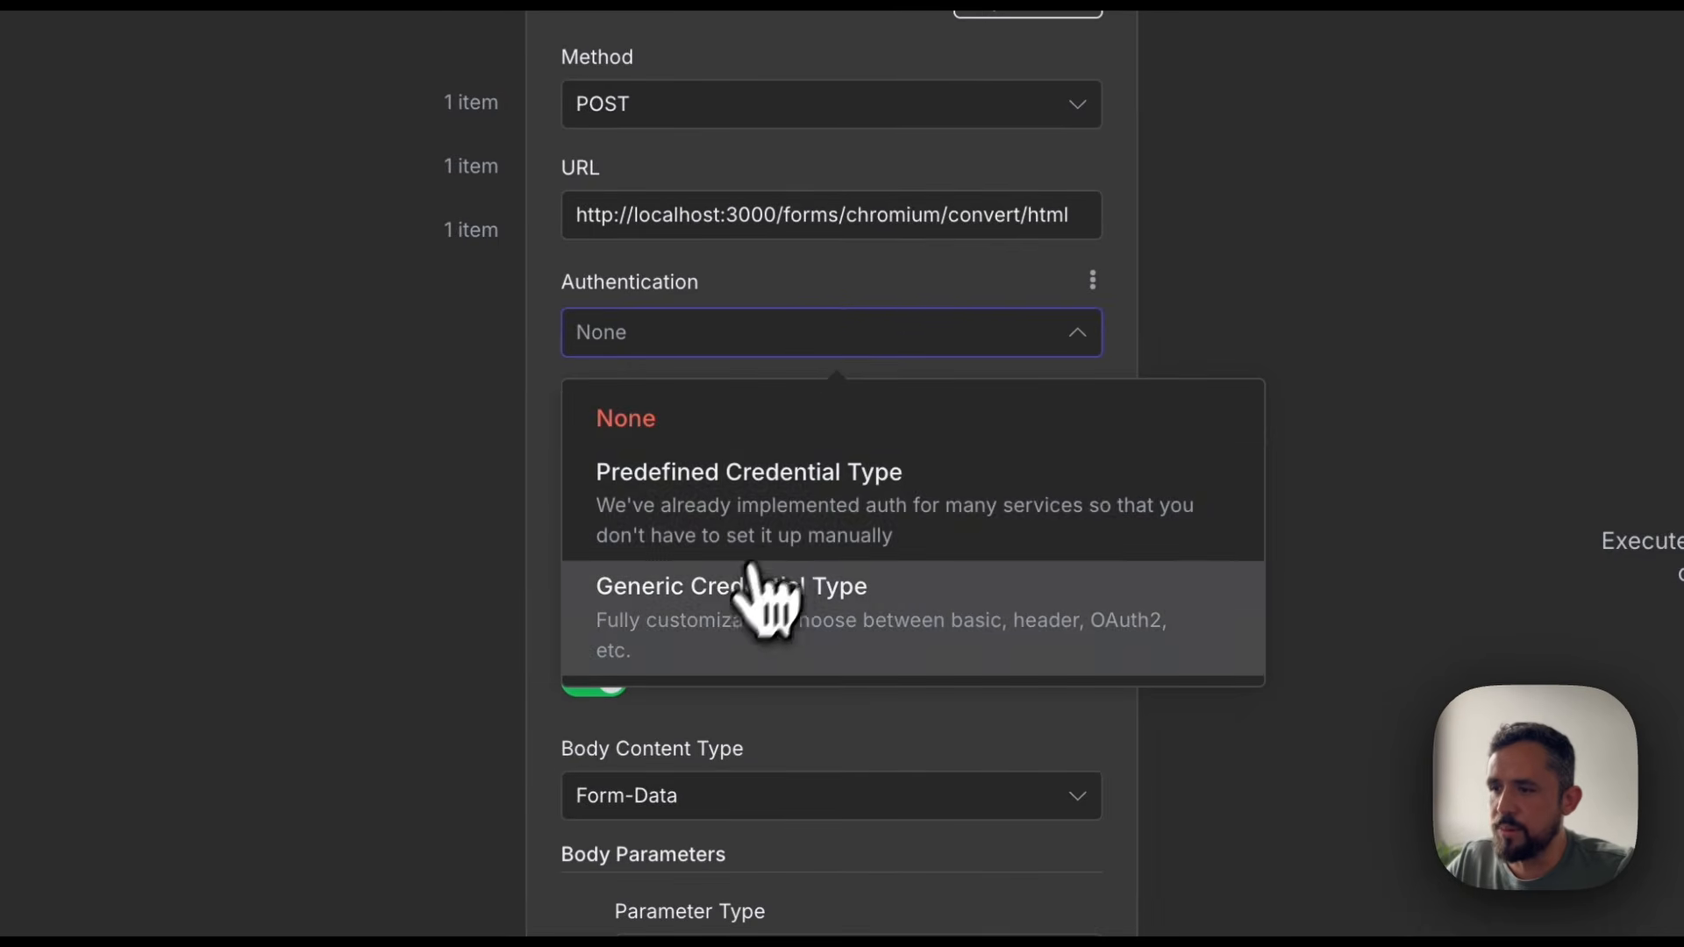
{"action": "left_click", "coordinate": [763, 601]}
{"action": "left_click", "coordinate": [793, 382]}
{"action": "left_click", "coordinate": [804, 338]}
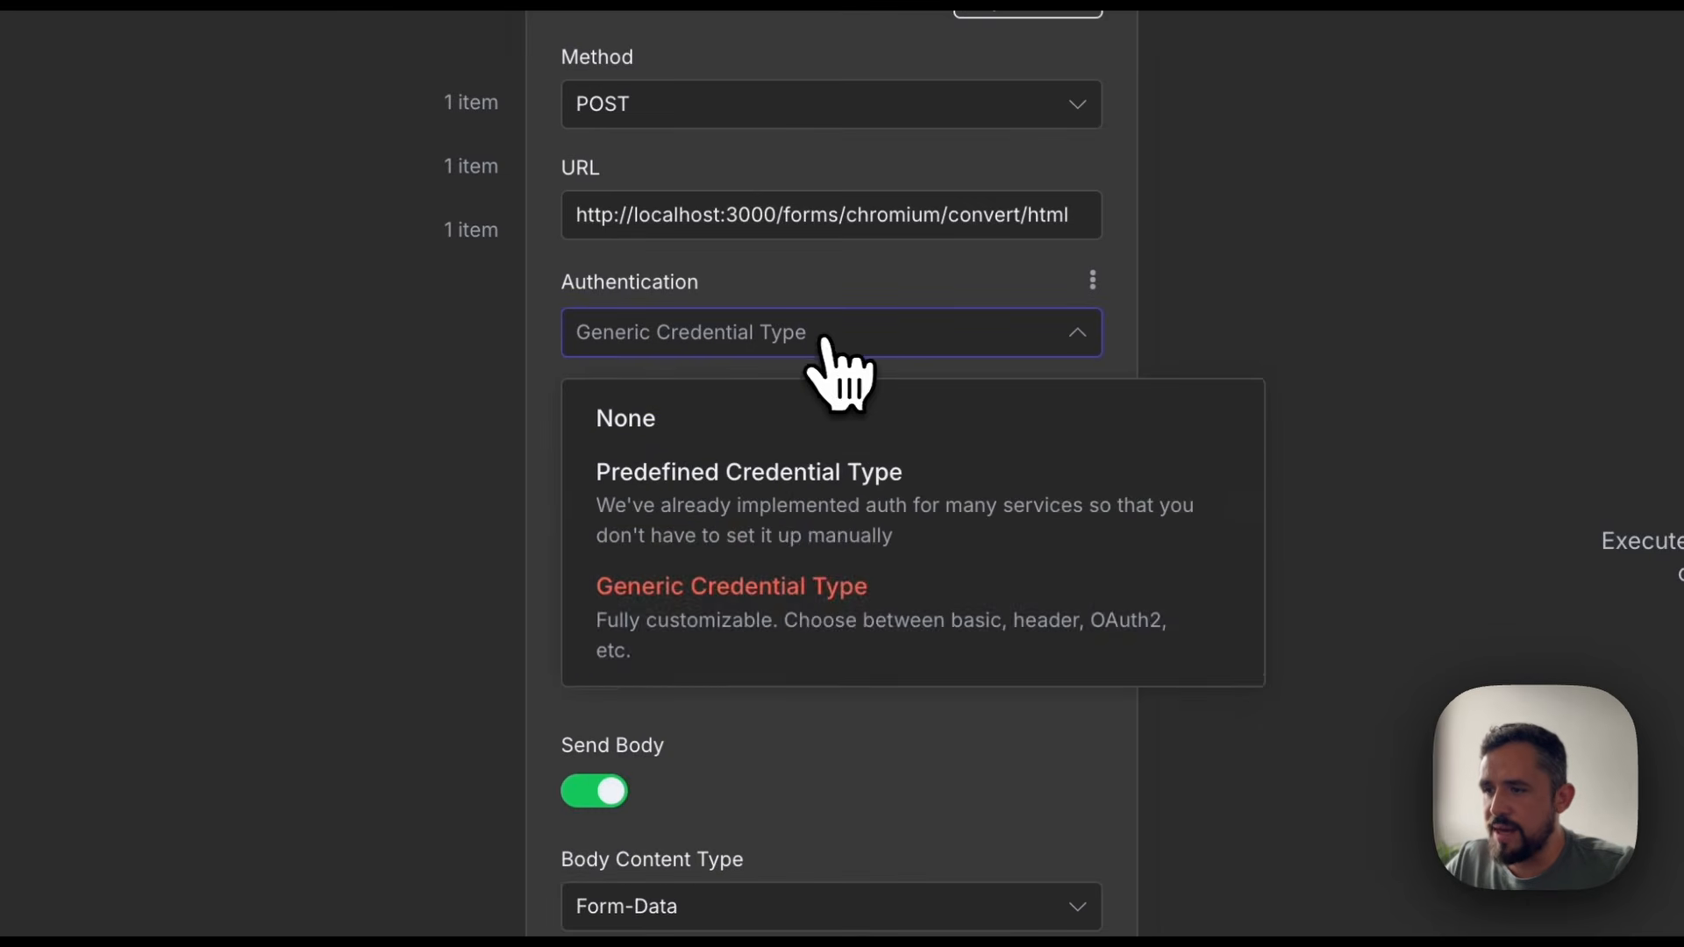
{"action": "left_click", "coordinate": [838, 596]}
{"action": "left_click", "coordinate": [798, 445]}
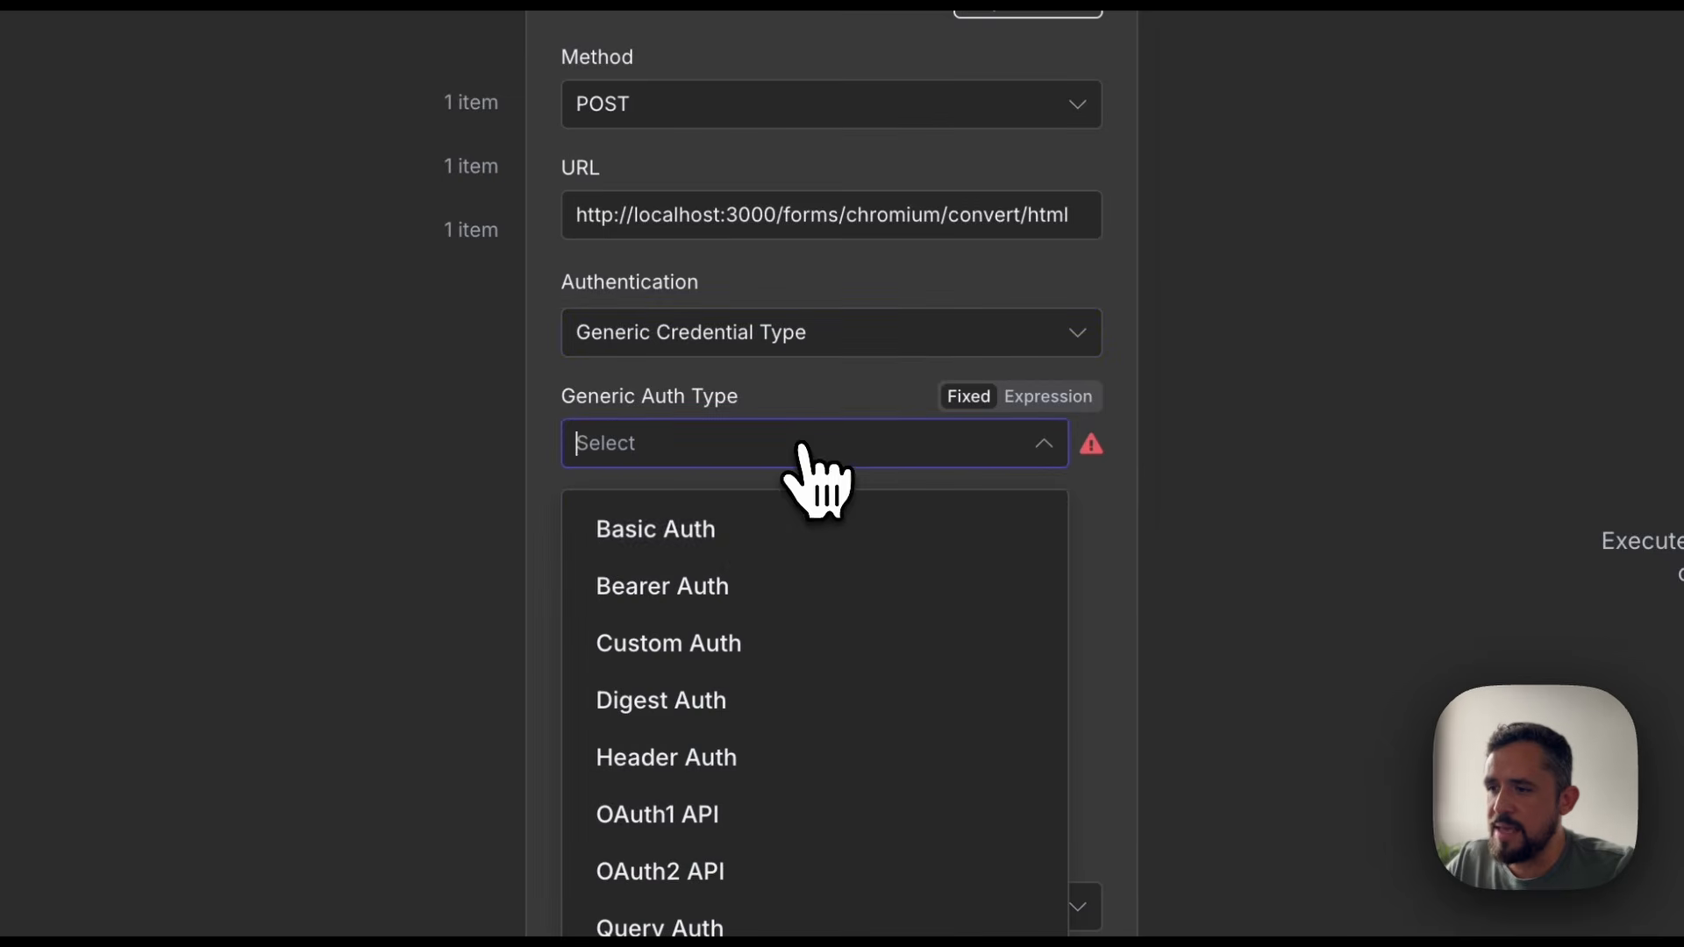
{"action": "left_click", "coordinate": [750, 526]}
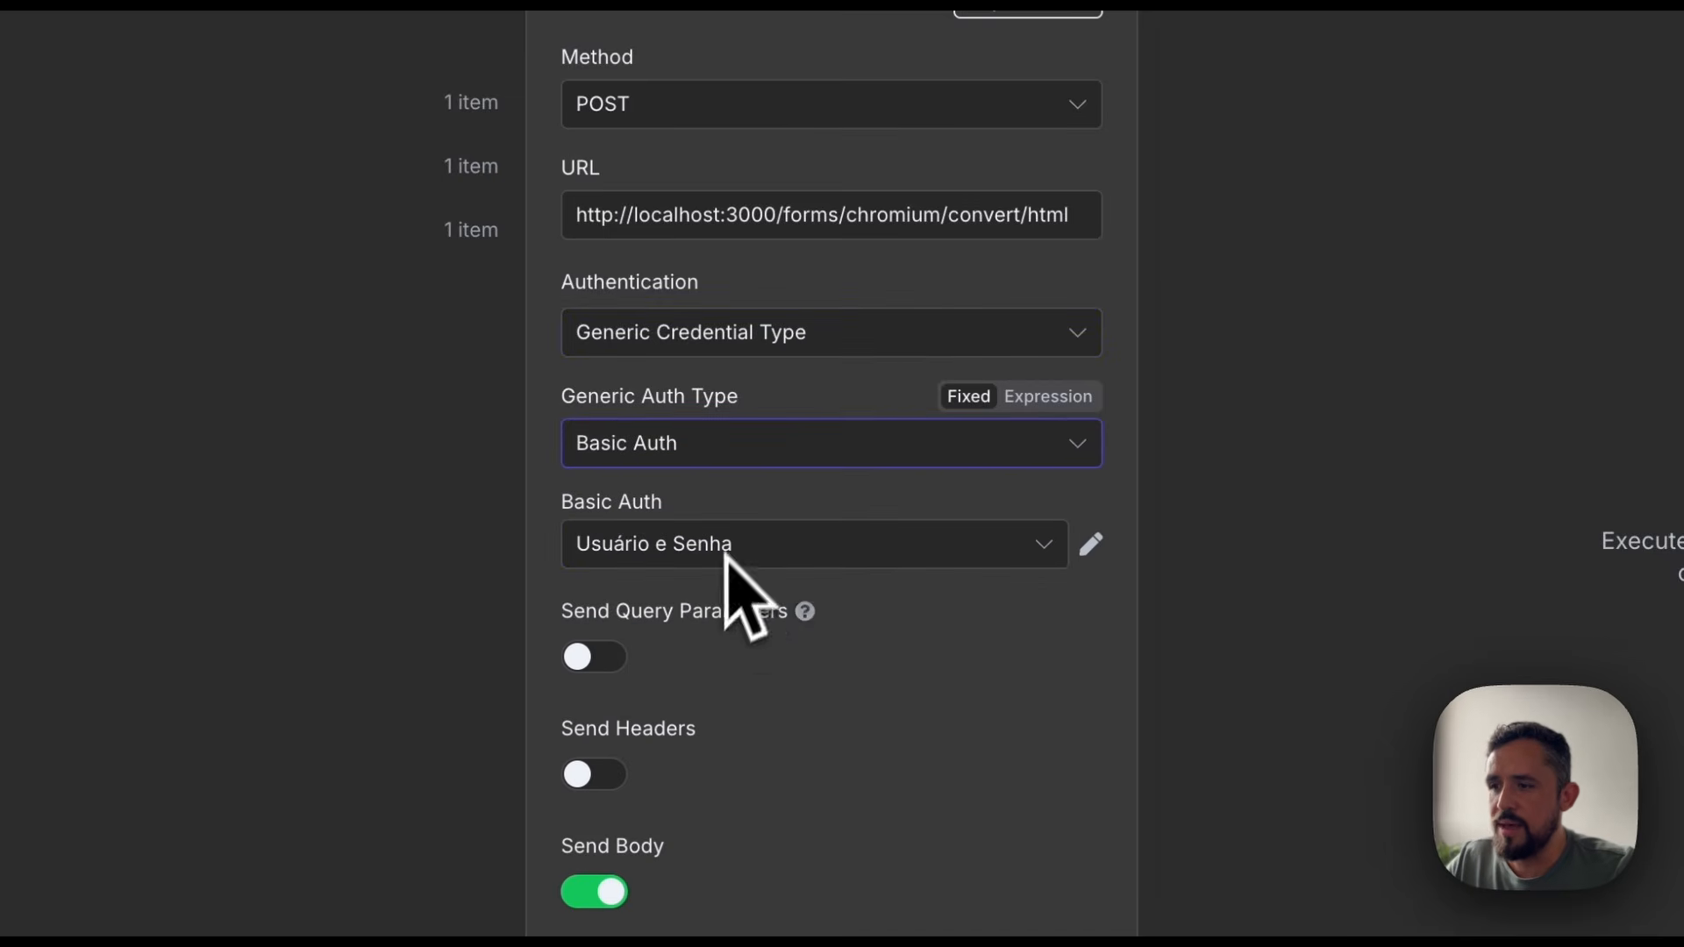
{"action": "left_click", "coordinate": [947, 548]}
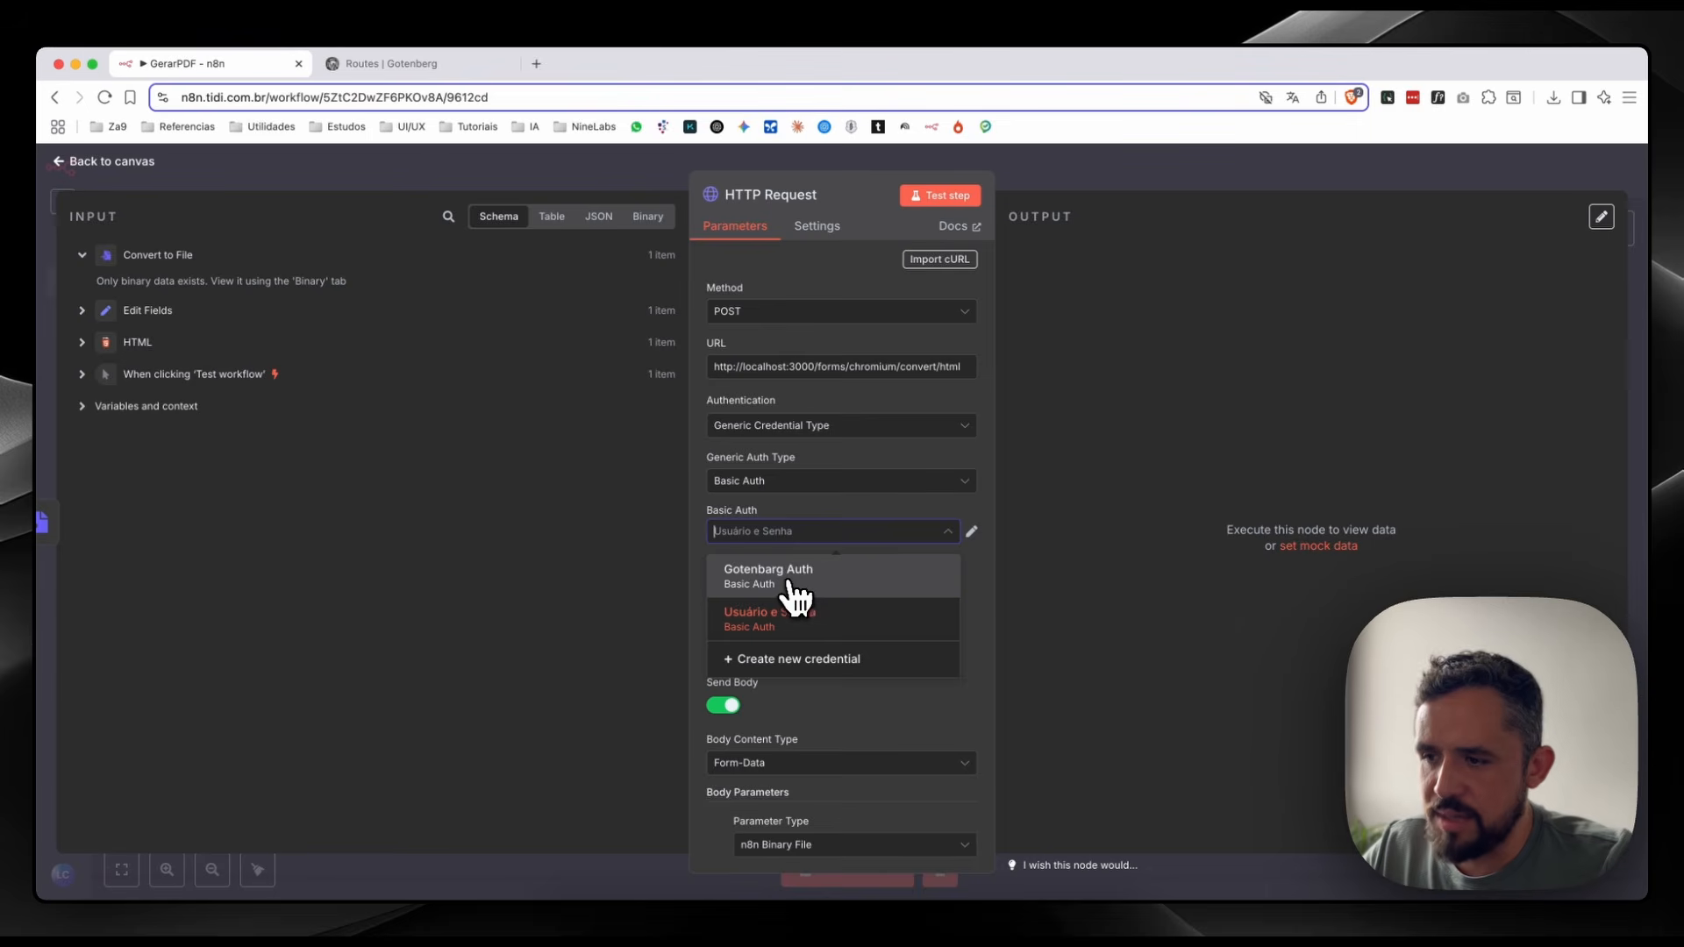
{"action": "left_click", "coordinate": [829, 662]}
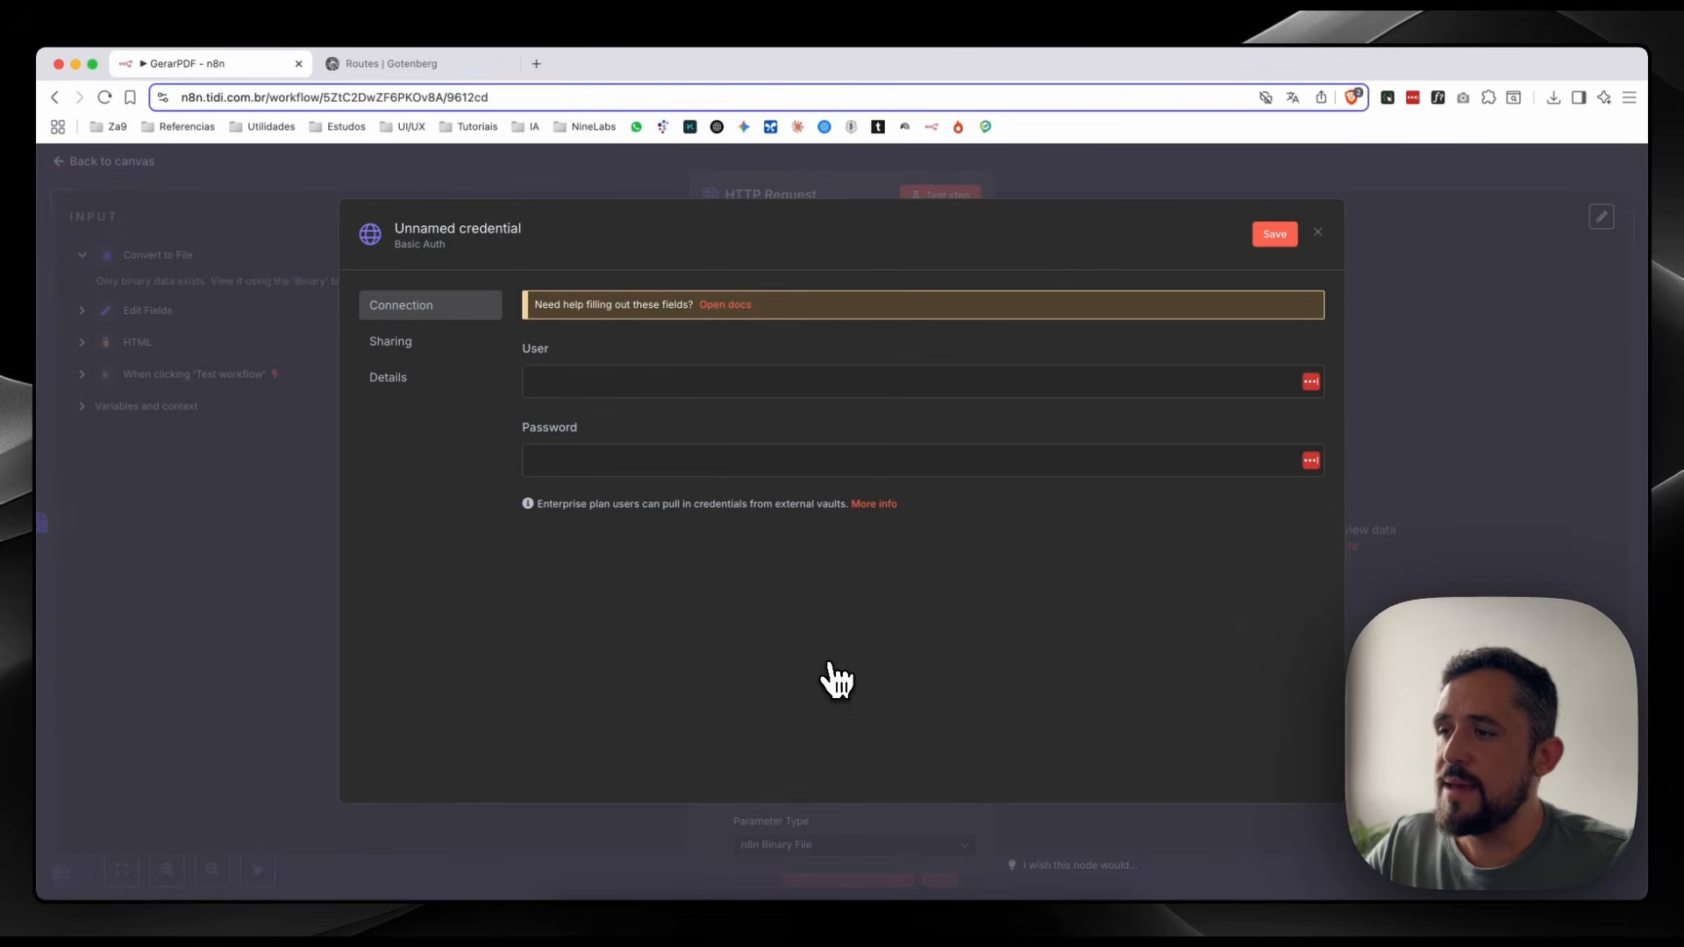
- Enter the service's username and password in the new Basic Auth credential and save it
{"action": "left_click", "coordinate": [625, 382]}
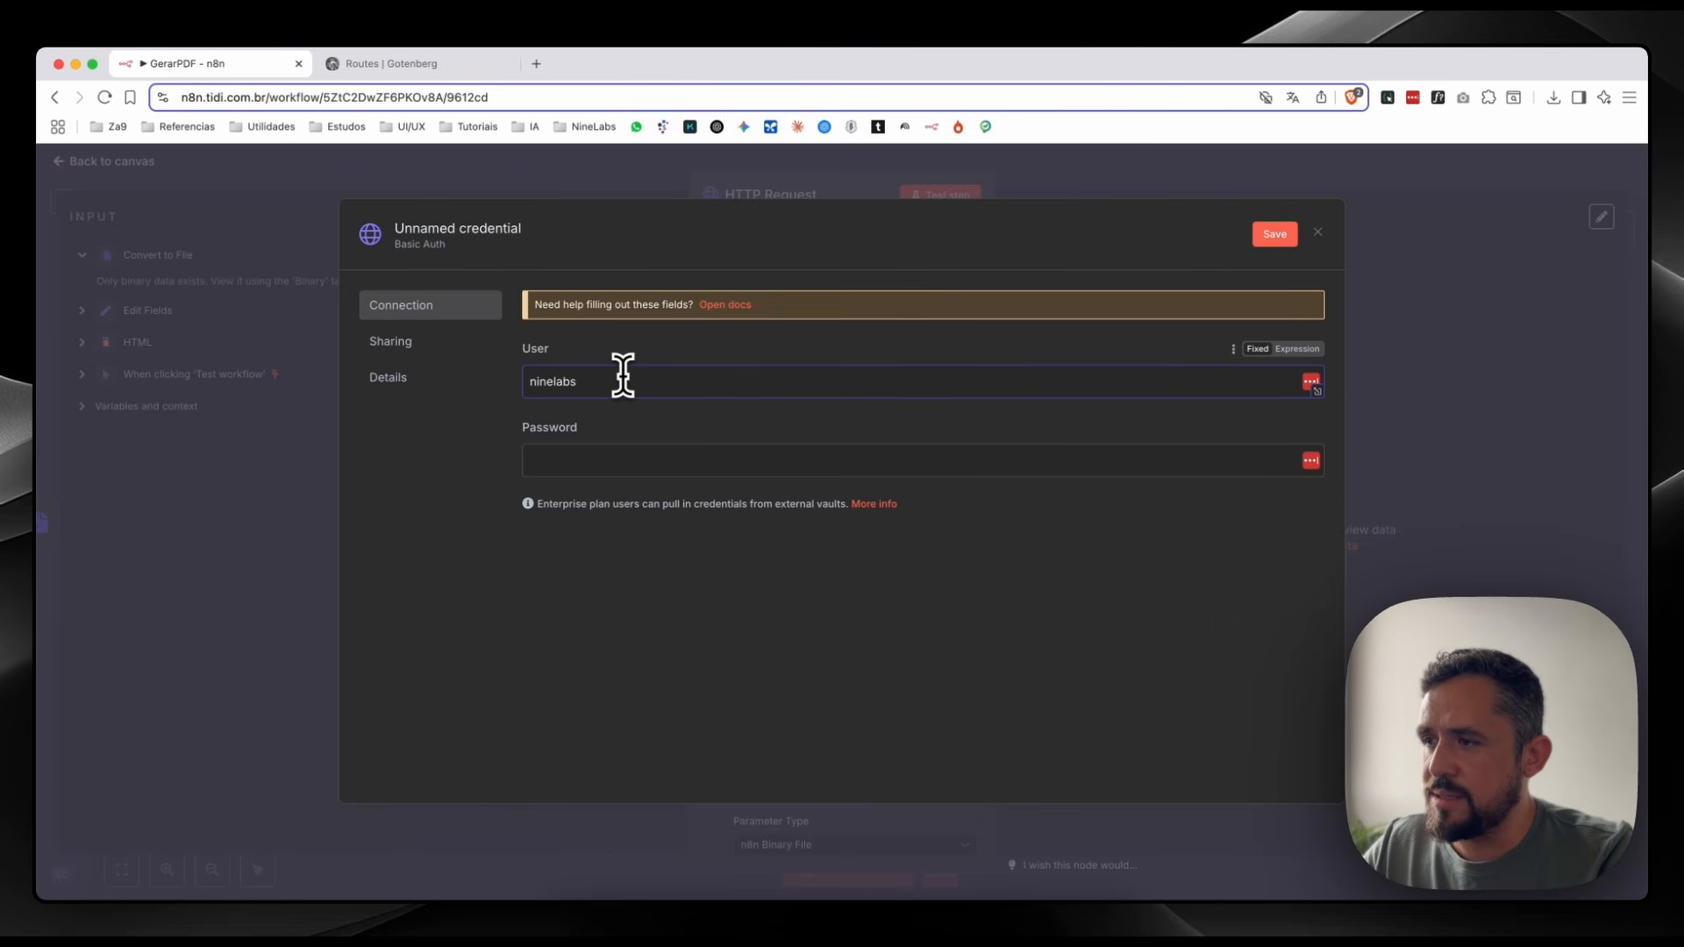
{"action": "left_click", "coordinate": [612, 460]}
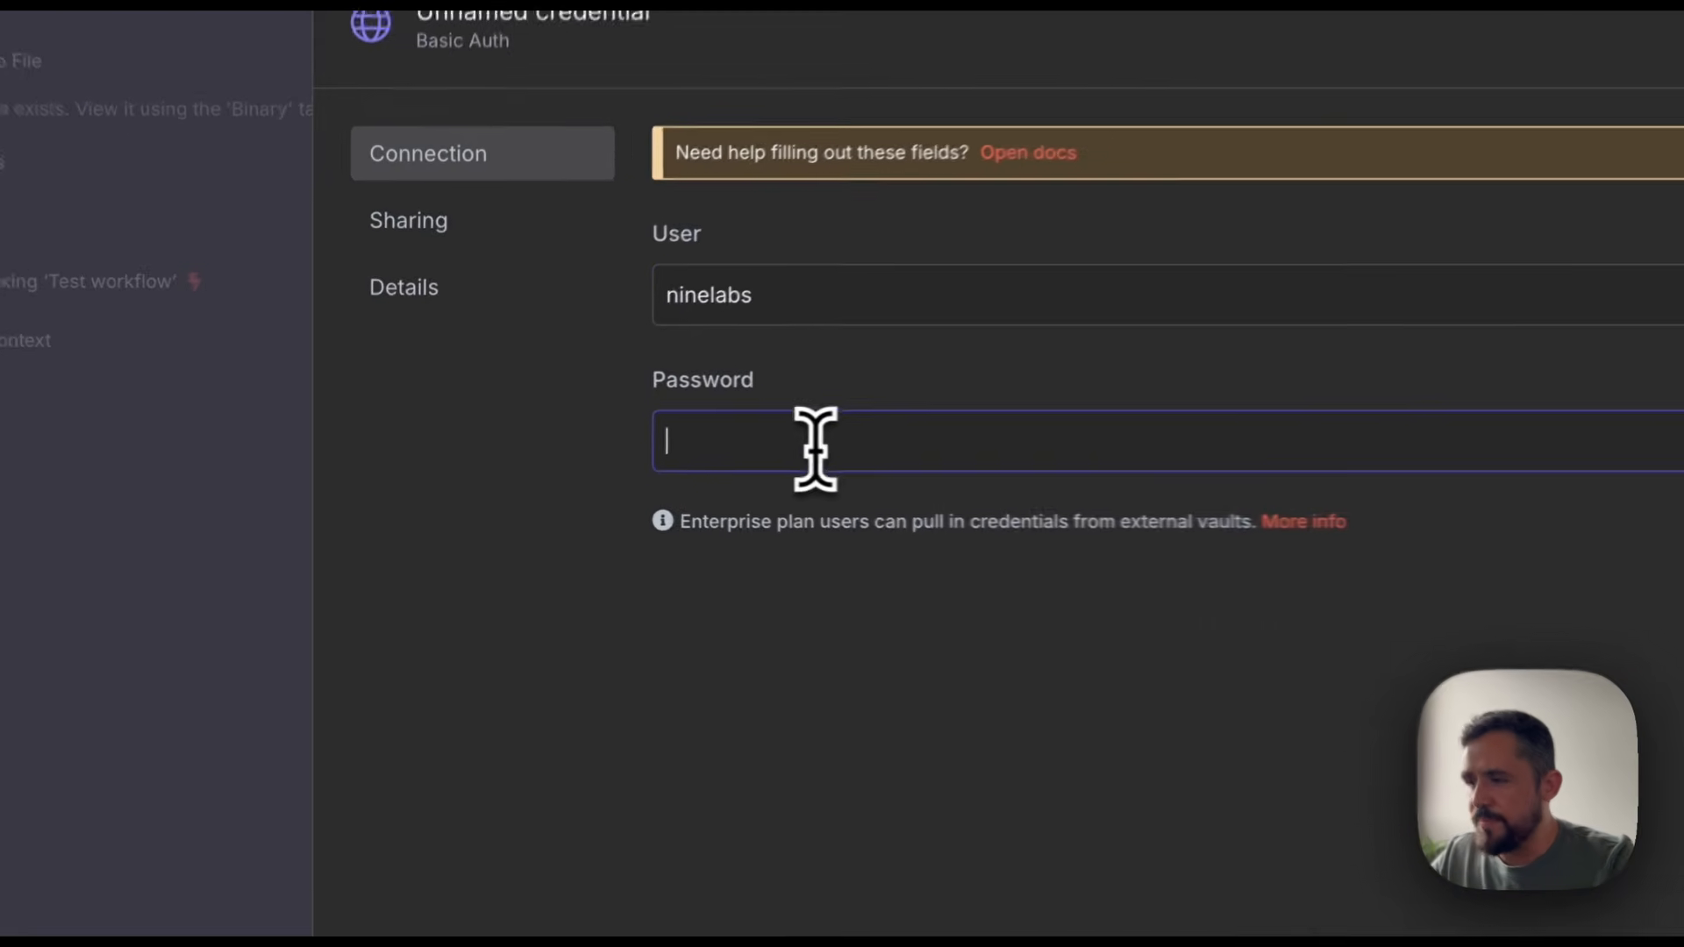
{"action": "type", "text": "•••••••"}
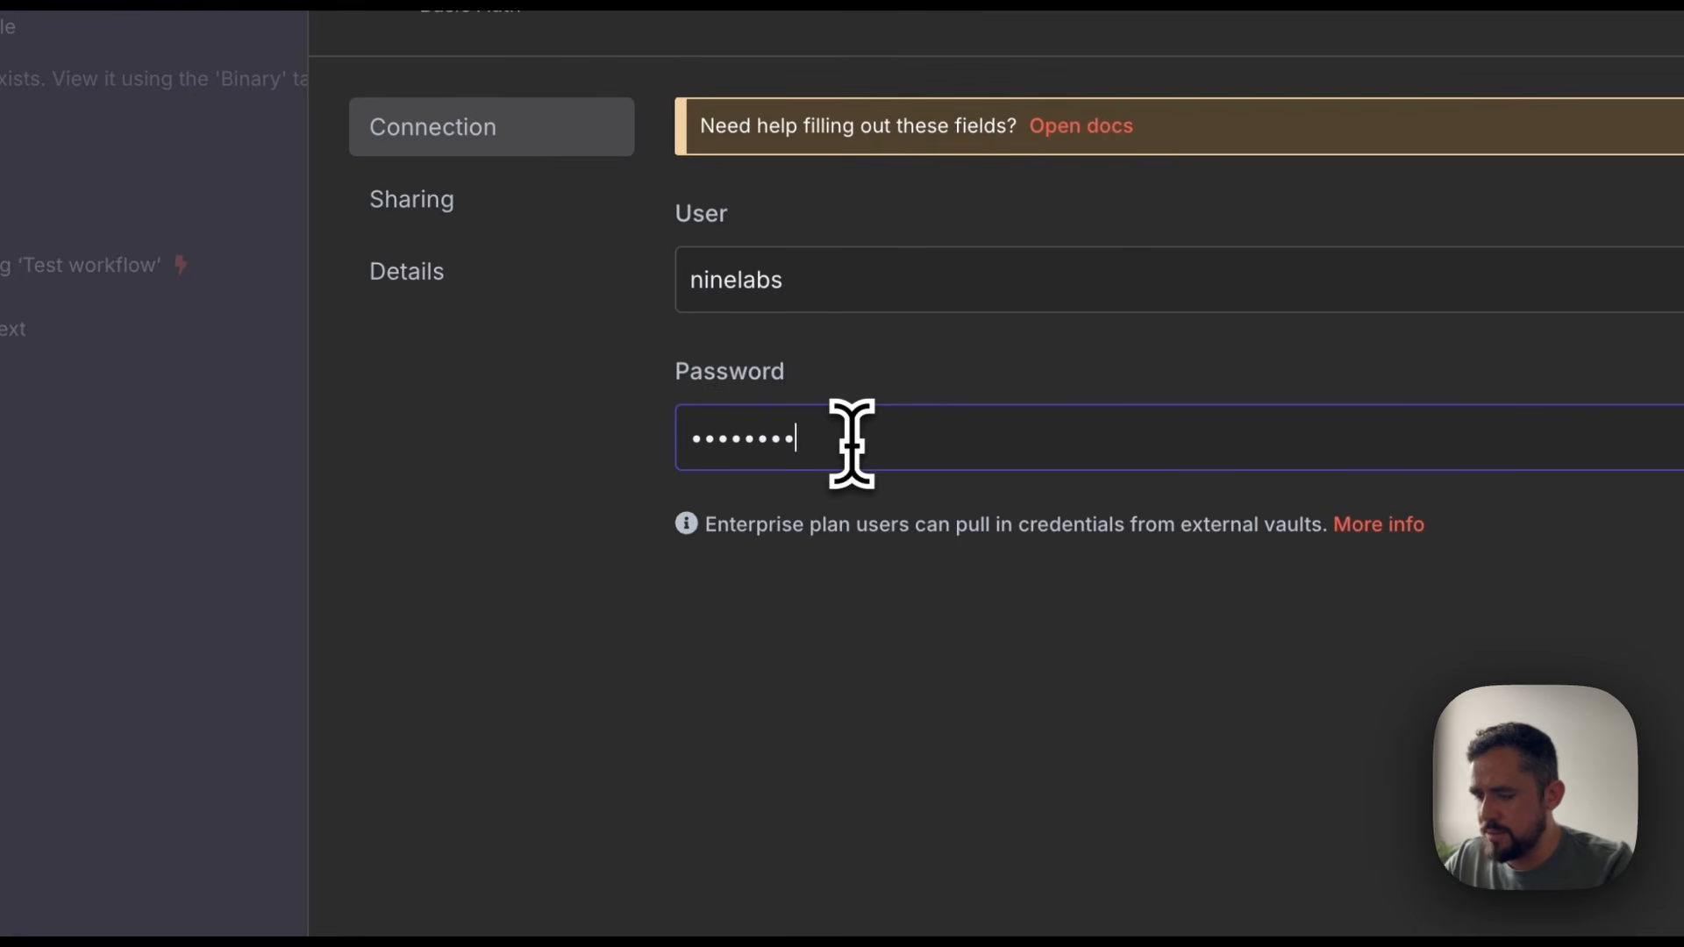
{"action": "type", "text": "••••••"}
{"action": "left_click", "coordinate": [913, 424]}
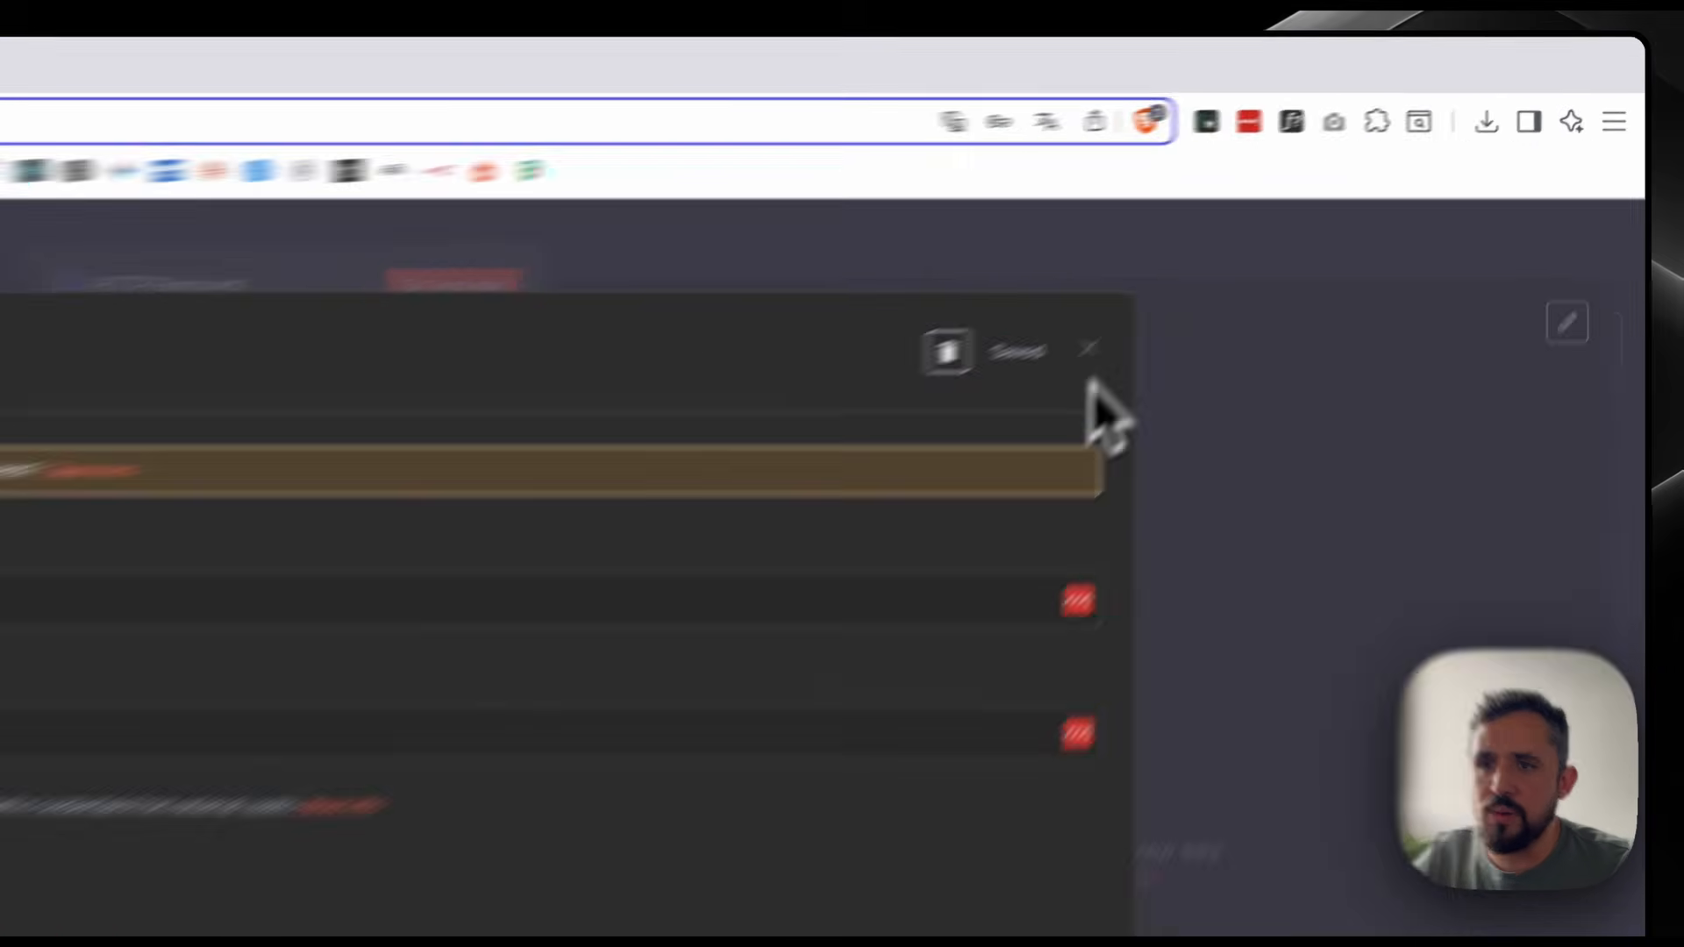
{"action": "left_click", "coordinate": [1087, 349]}
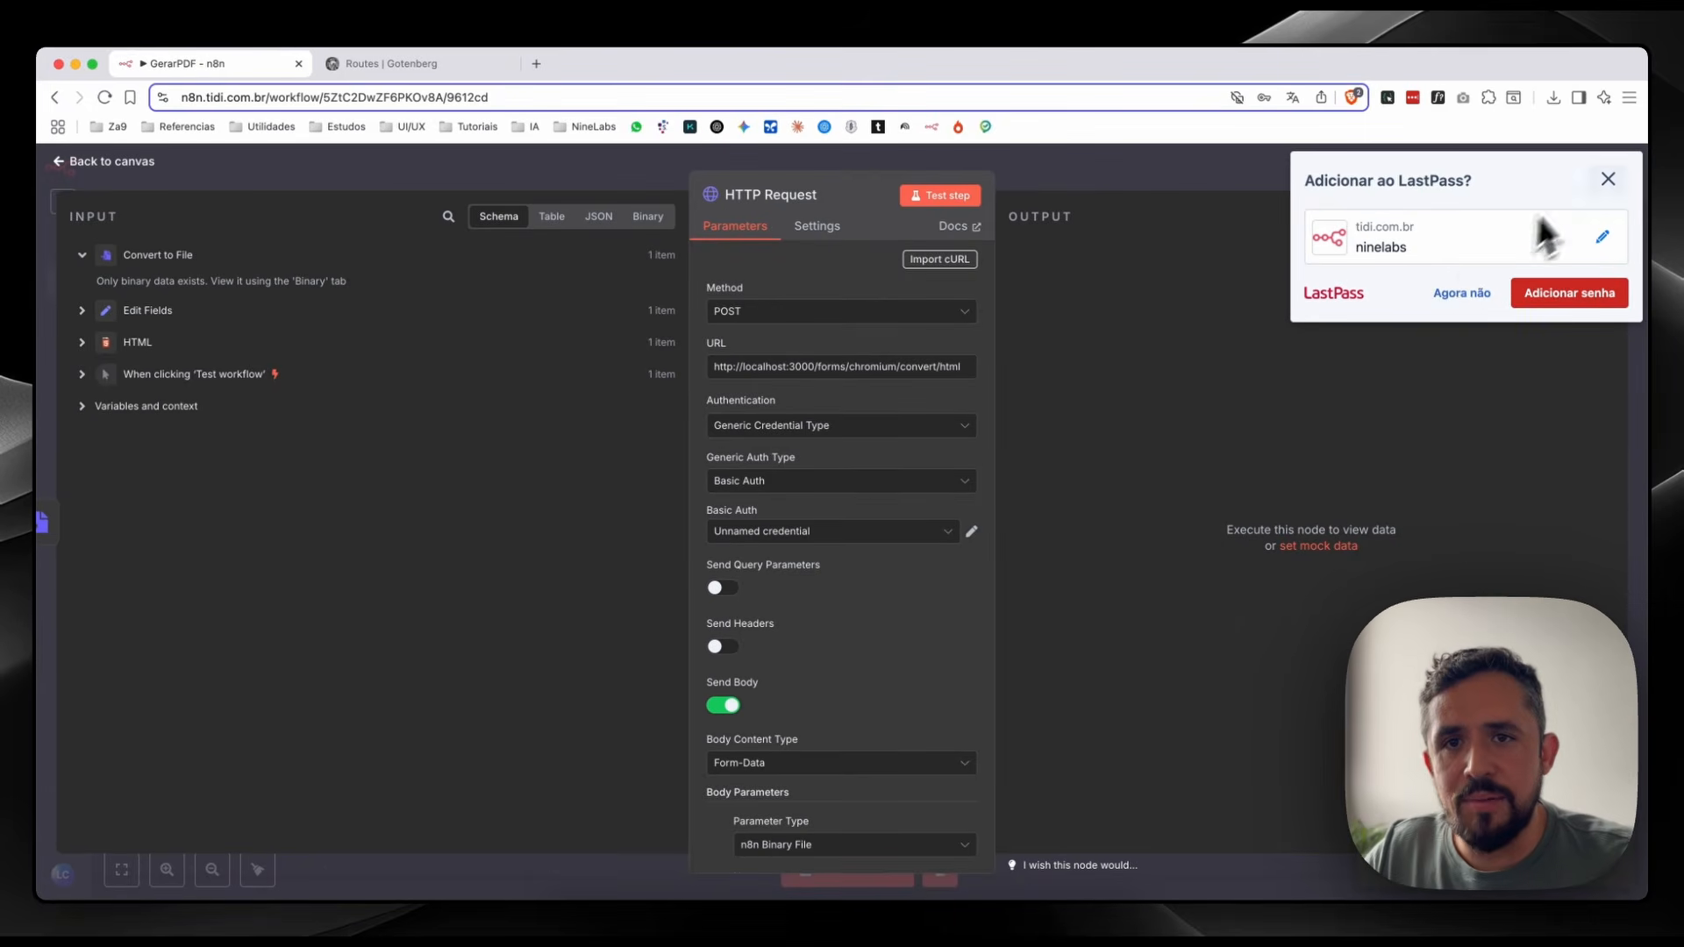
{"action": "left_click", "coordinate": [1608, 182]}
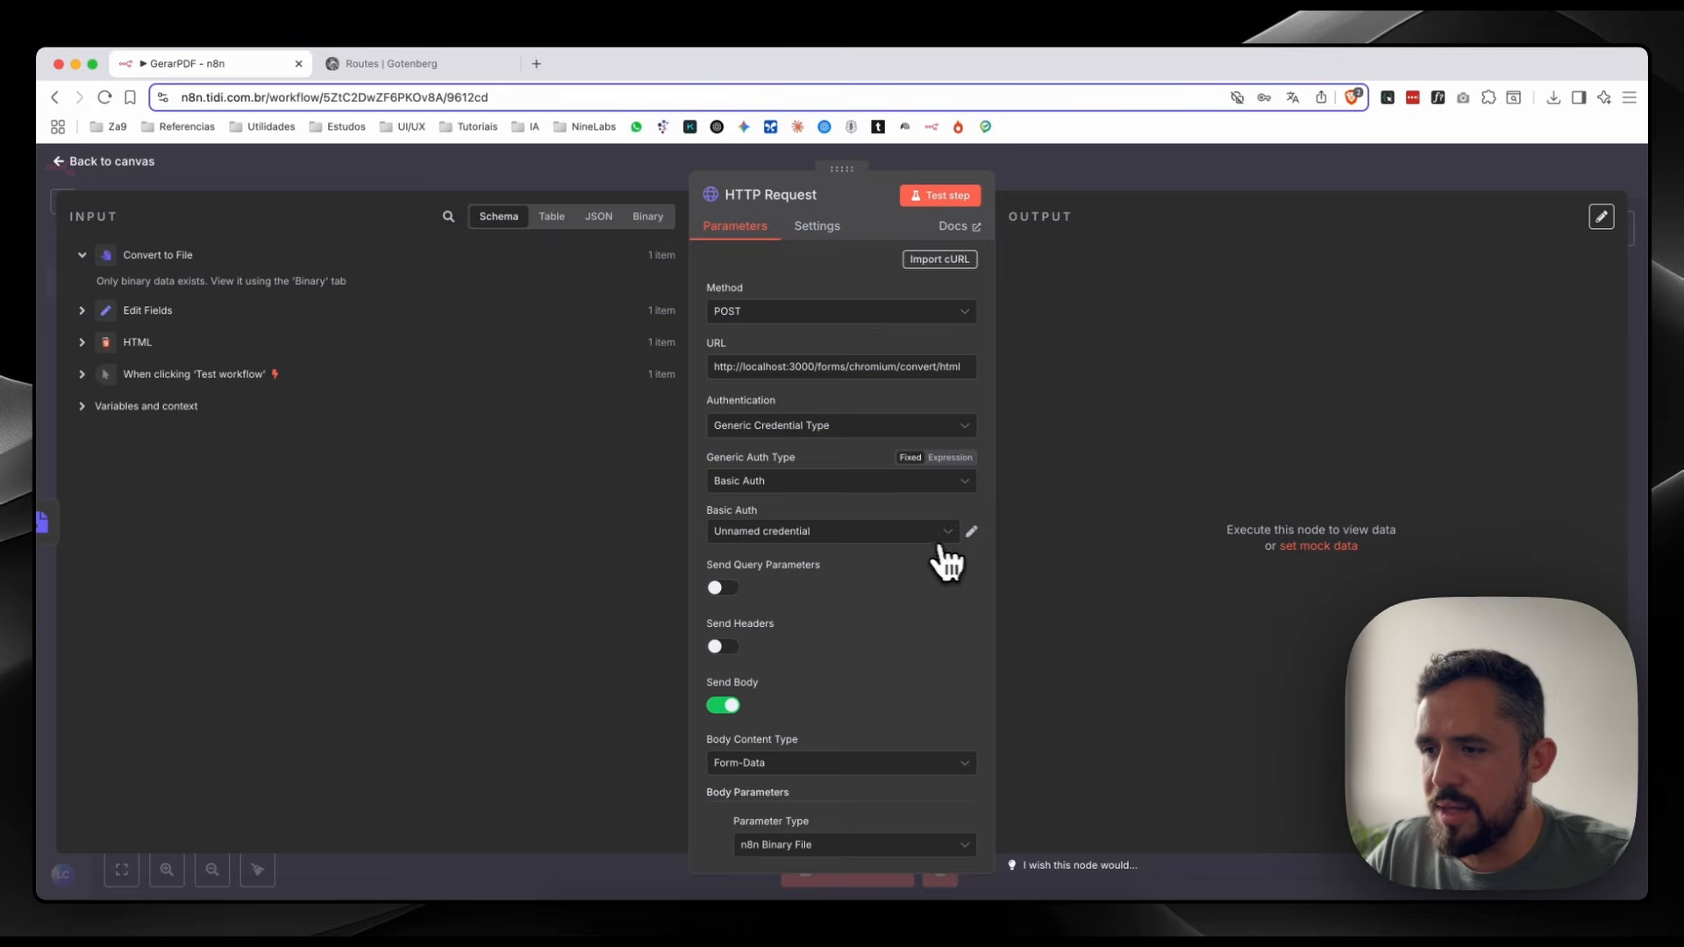
- Rename the Basic Auth credential to 'Gotenberg' and save it
{"action": "left_click", "coordinate": [971, 532]}
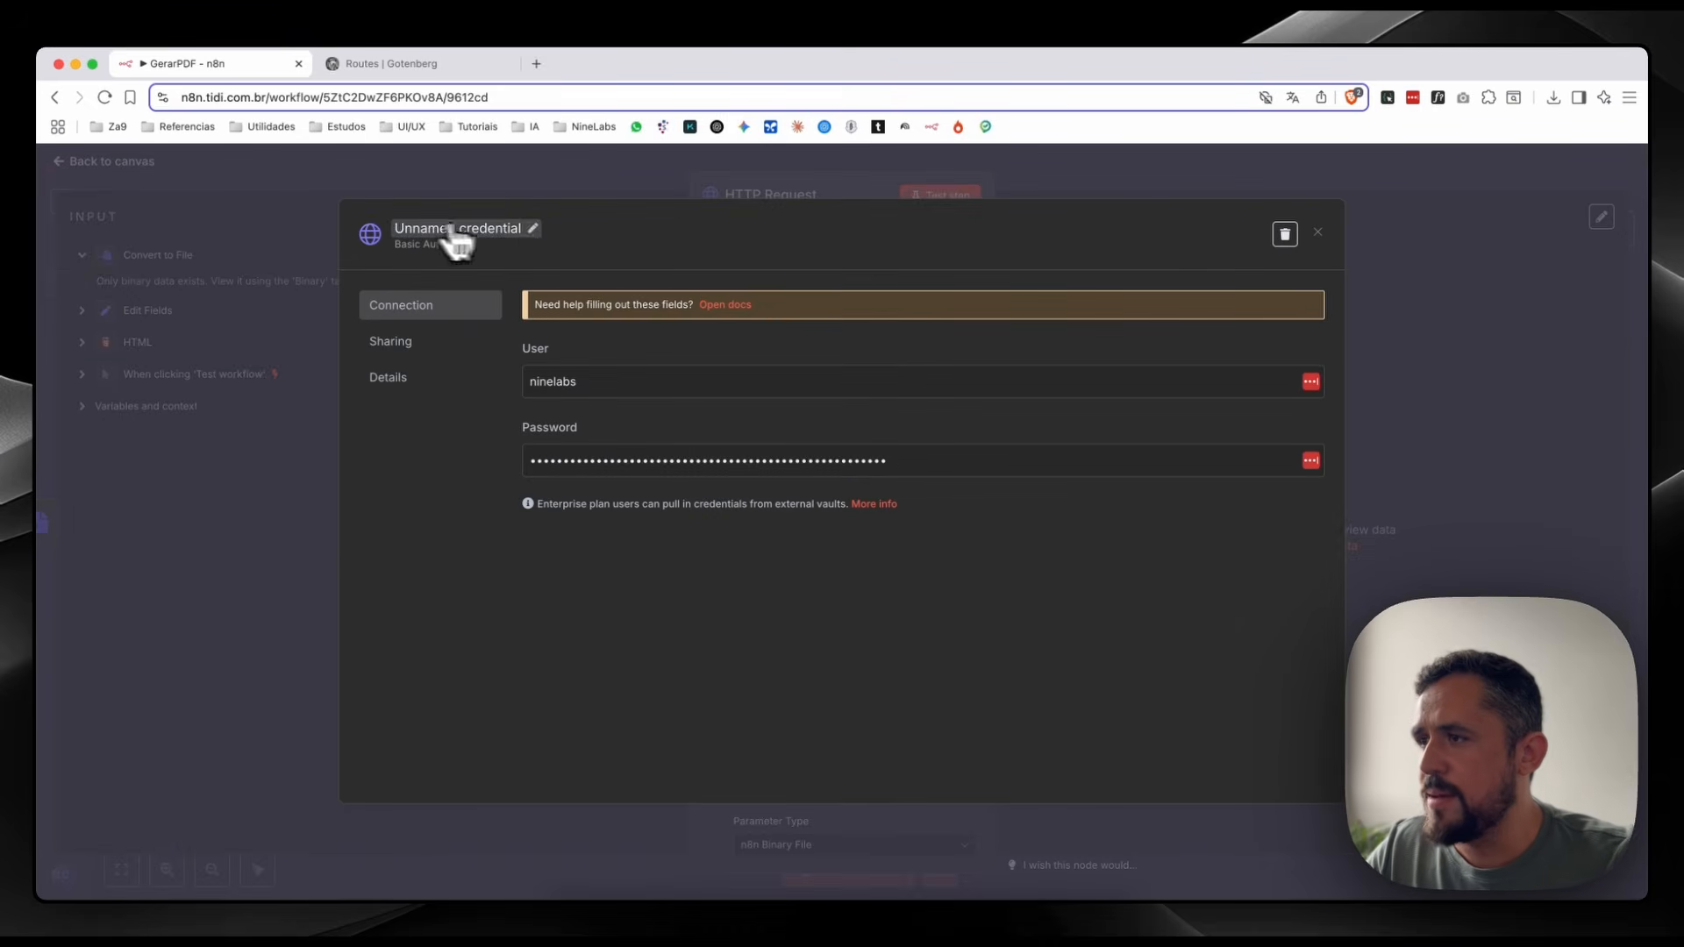
{"action": "left_click", "coordinate": [533, 230]}
{"action": "key", "text": "super+a"}
{"action": "type", "text": "Go"}
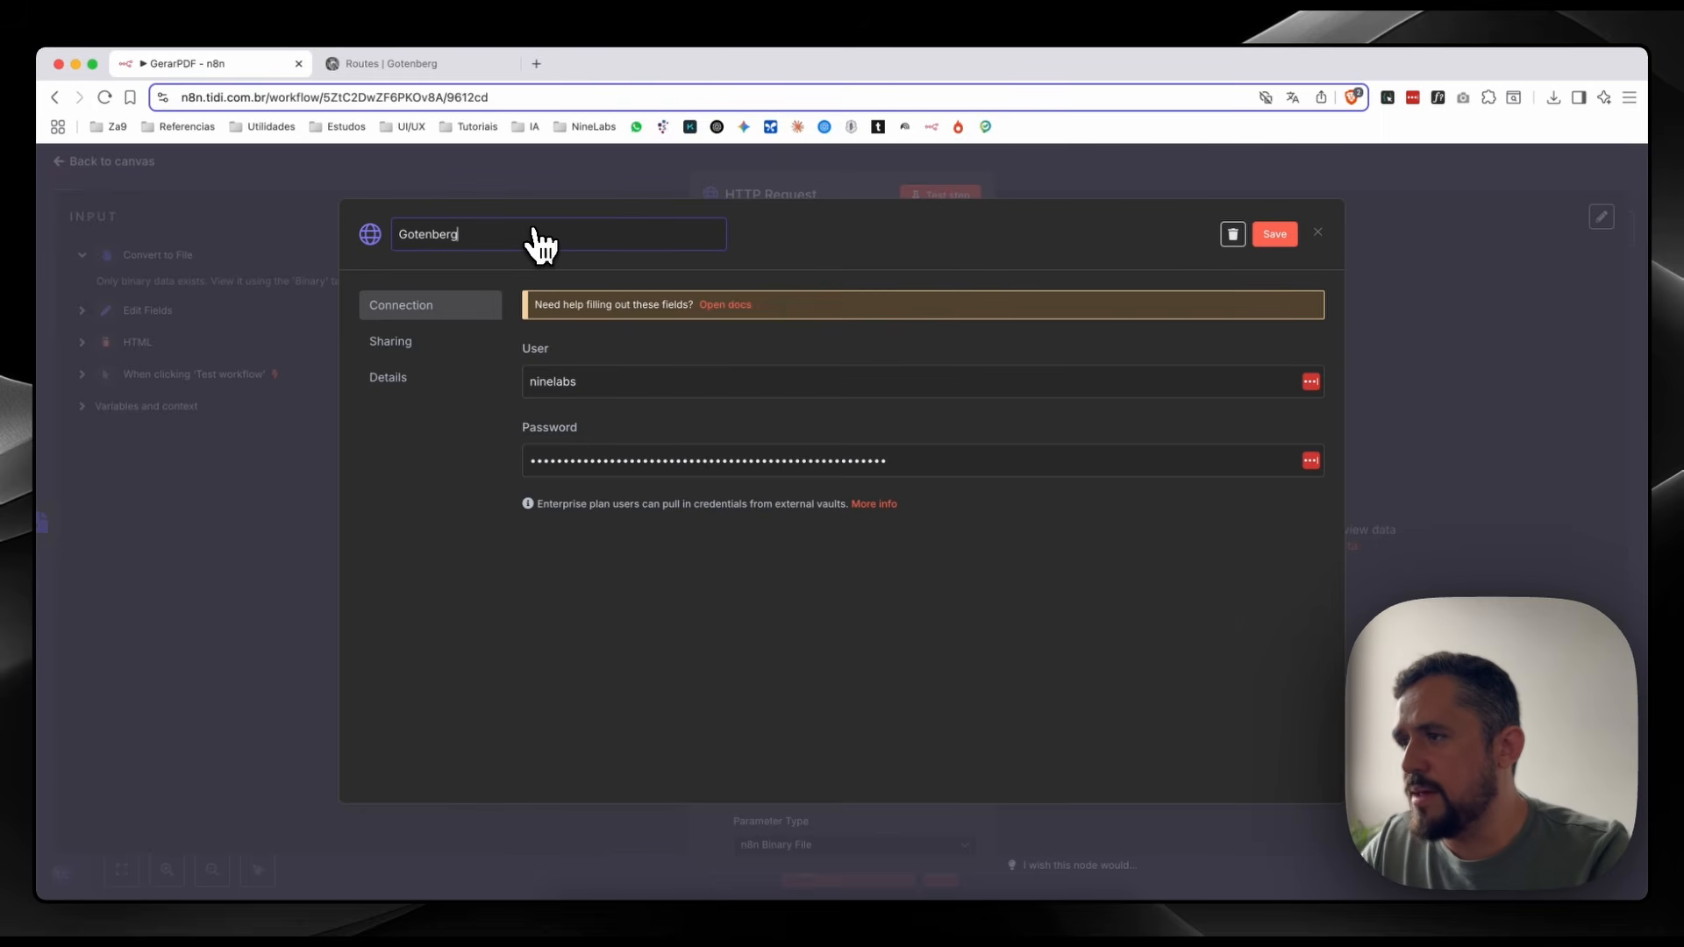
{"action": "type", "text": "tenberg"}
{"action": "left_click", "coordinate": [1273, 234]}
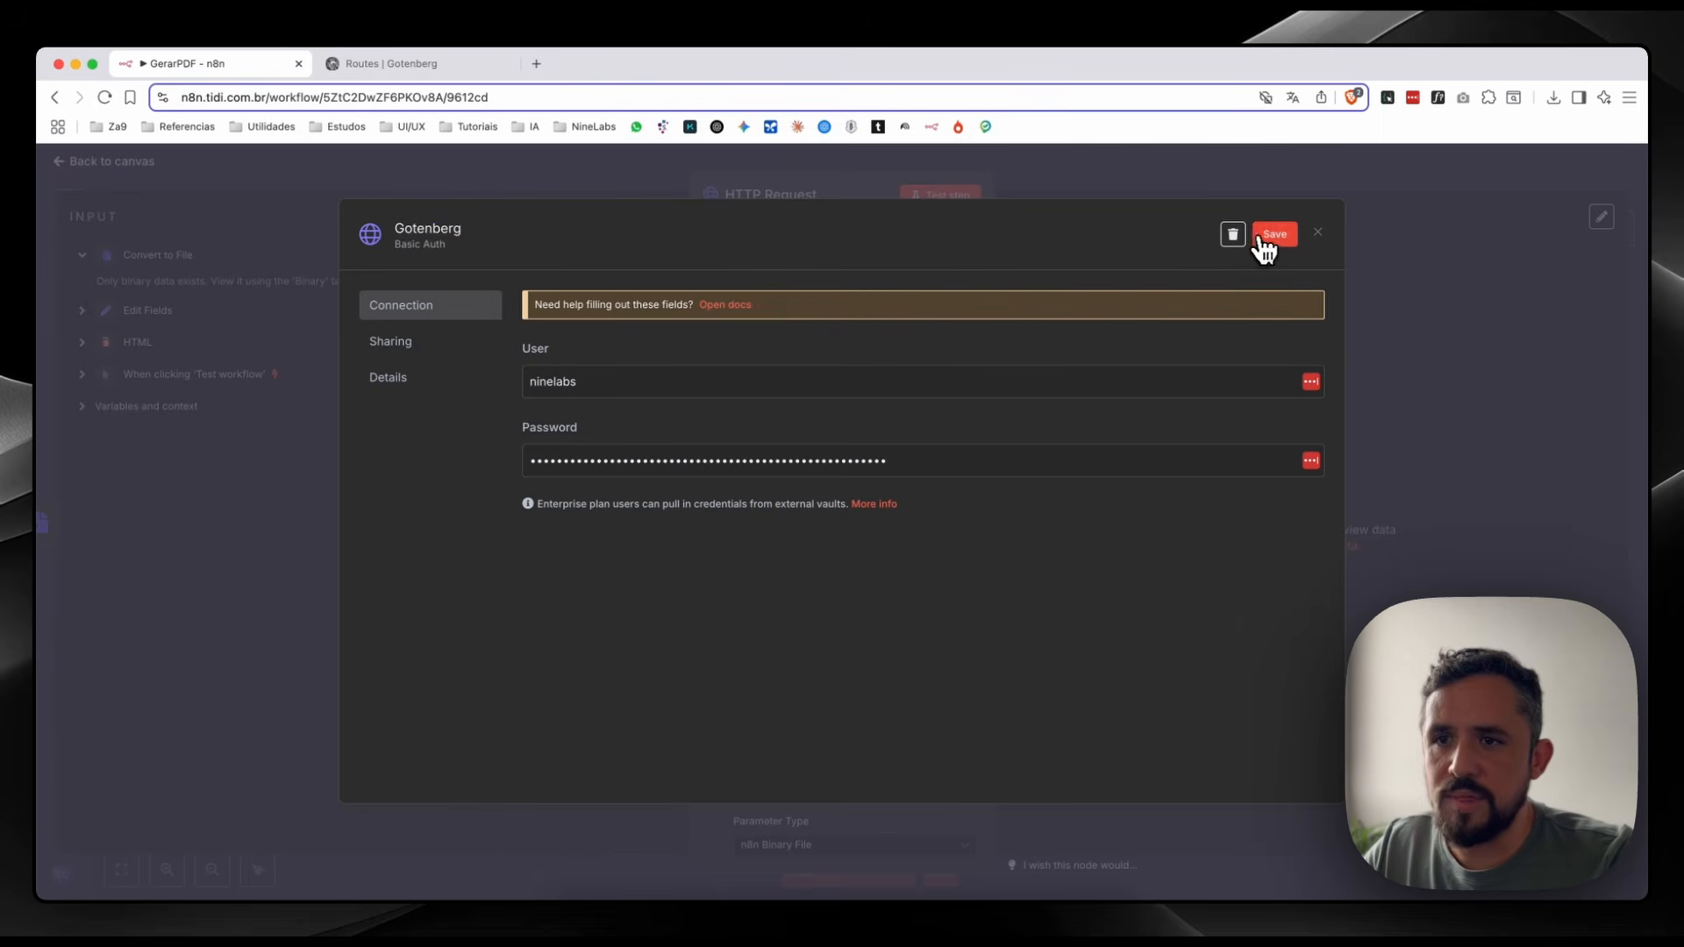
{"action": "left_click", "coordinate": [1318, 234]}
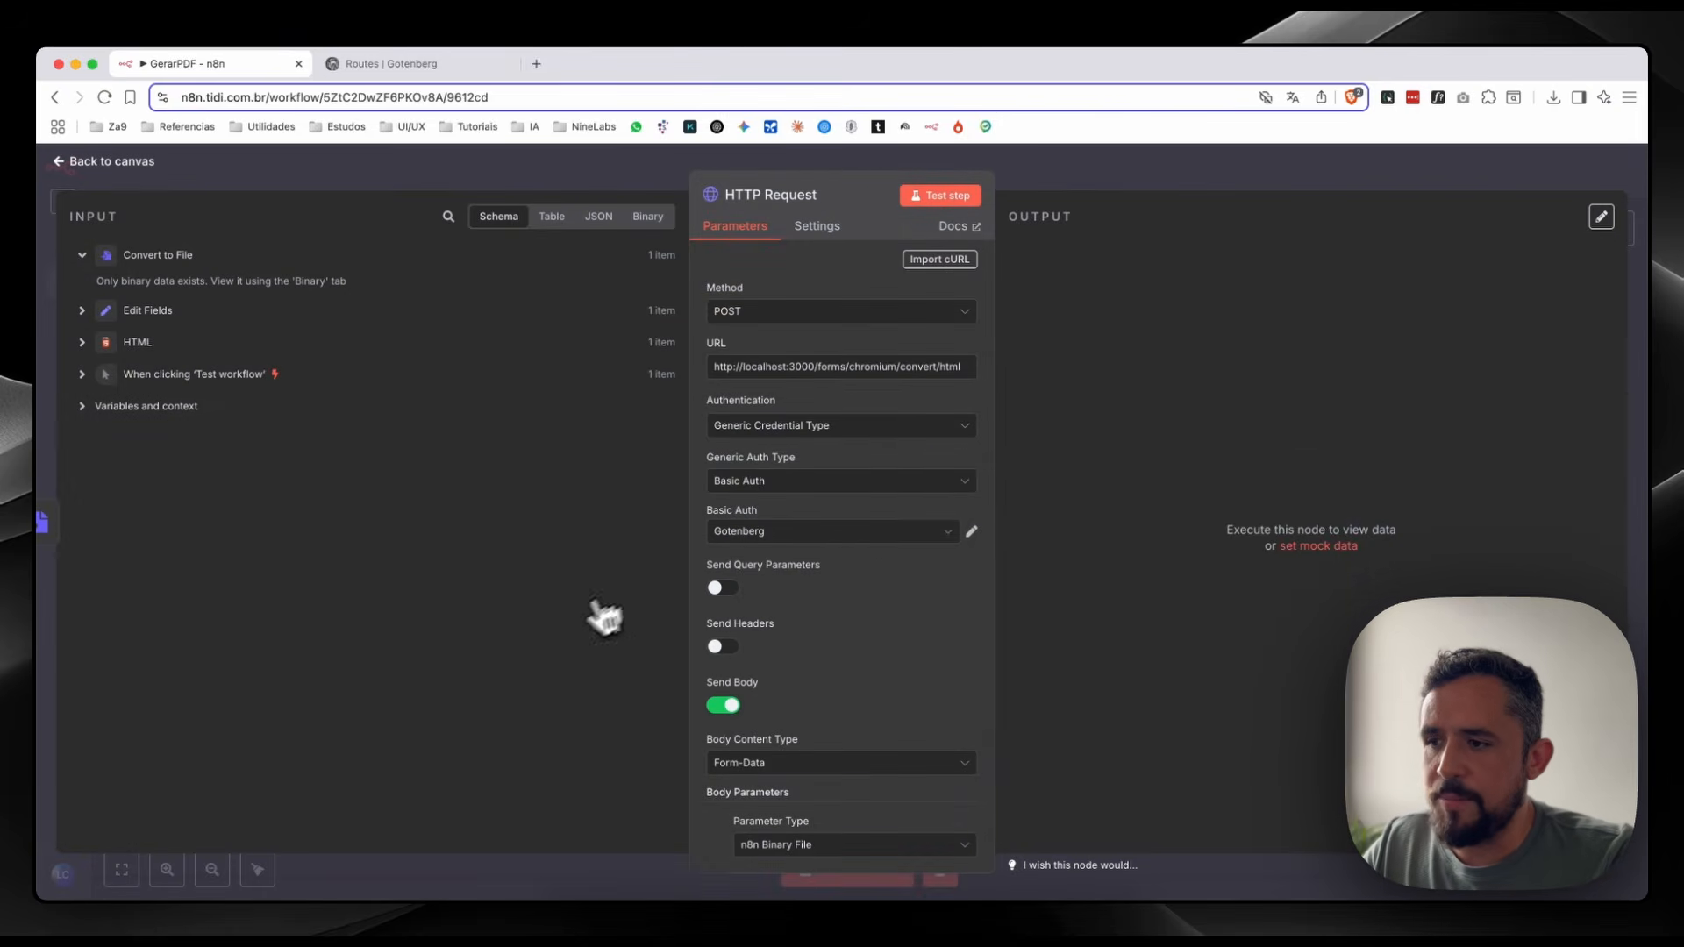
- Set the HTTP Request's Input Data Field Name to 'data'
{"action": "scroll", "coordinate": [862, 548], "scroll_direction": "down", "scroll_amount": 5}
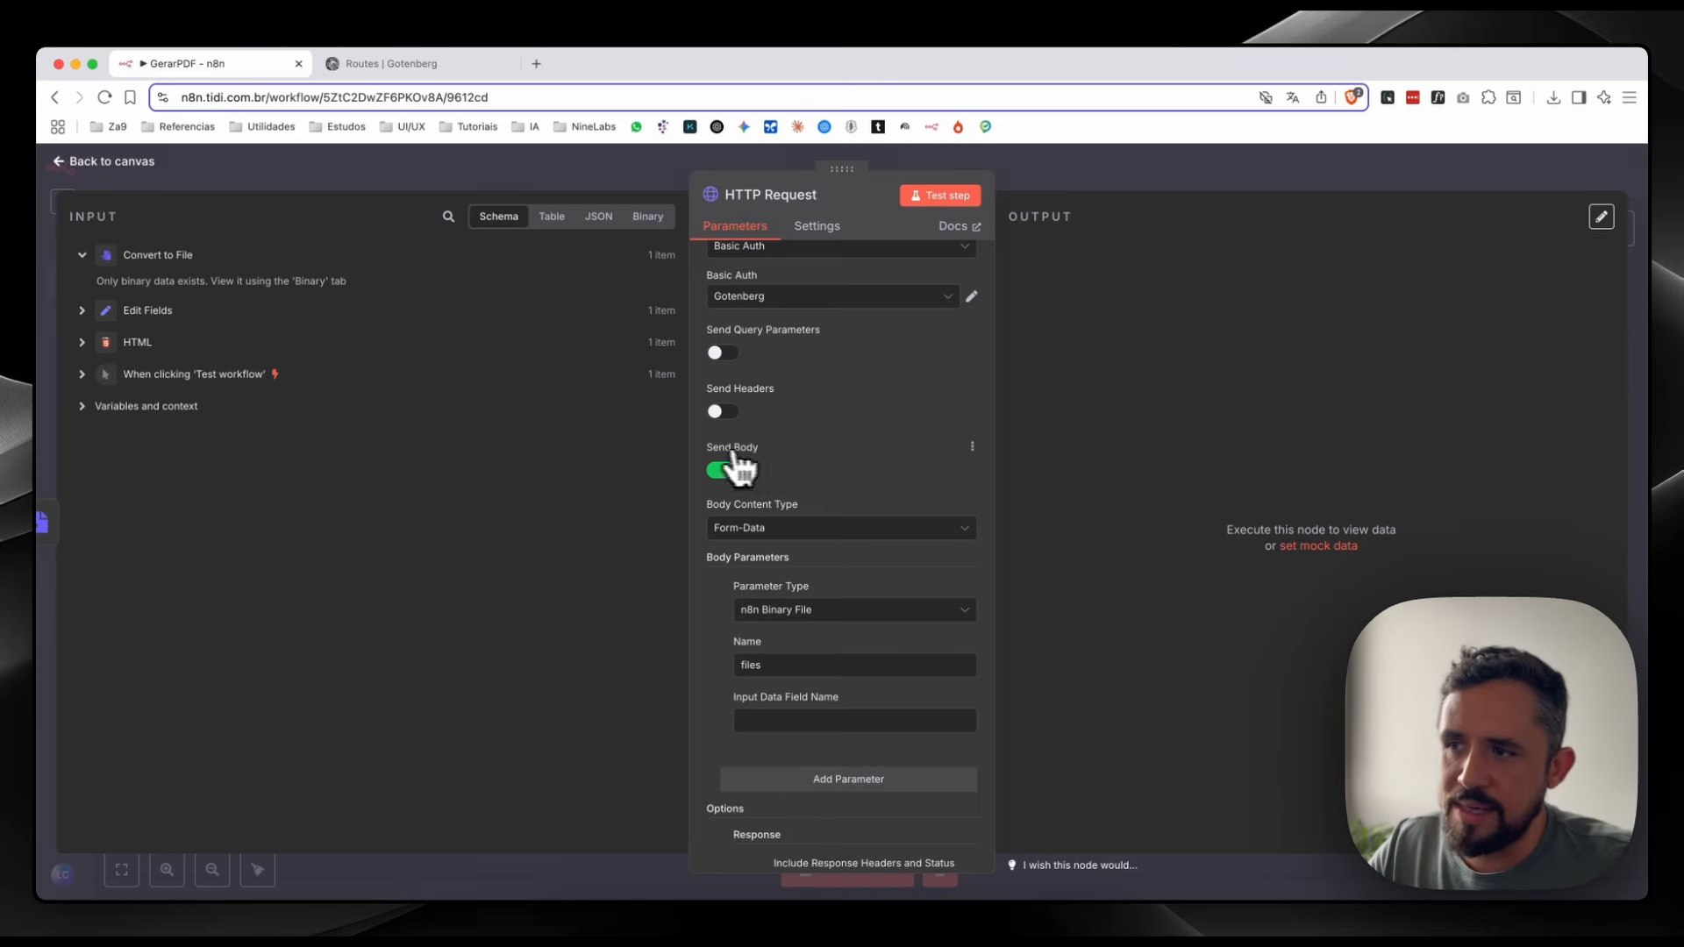
{"action": "scroll", "coordinate": [855, 465], "scroll_direction": "up", "scroll_amount": 5}
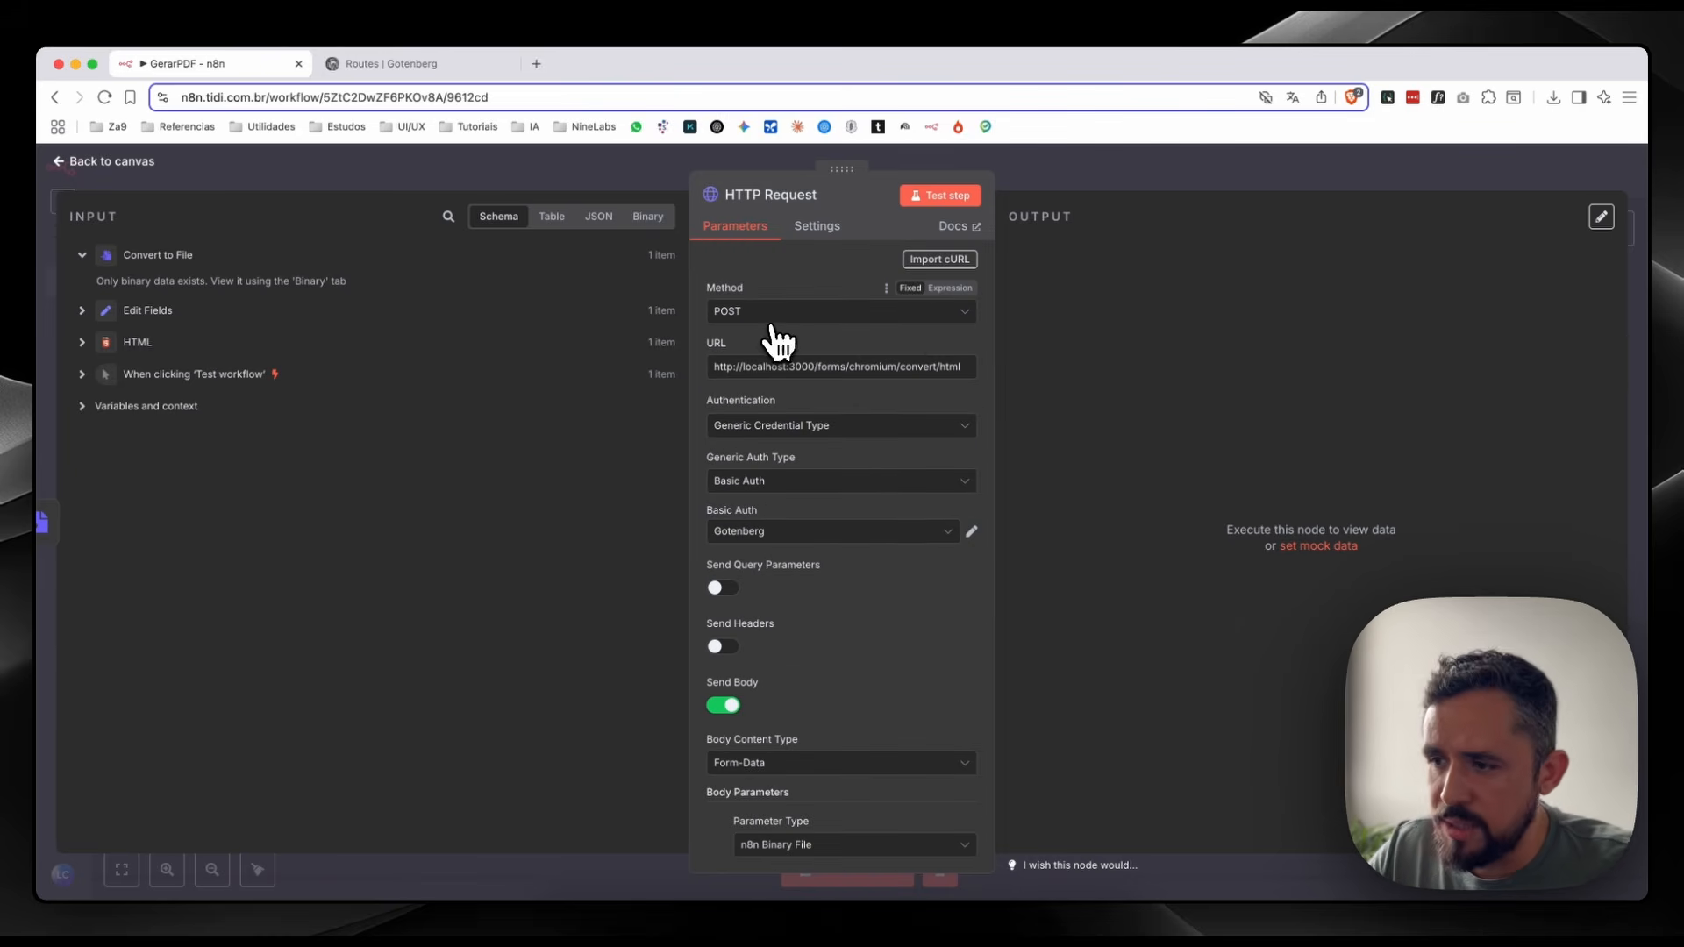
{"action": "scroll", "coordinate": [776, 342], "scroll_direction": "down", "scroll_amount": 3}
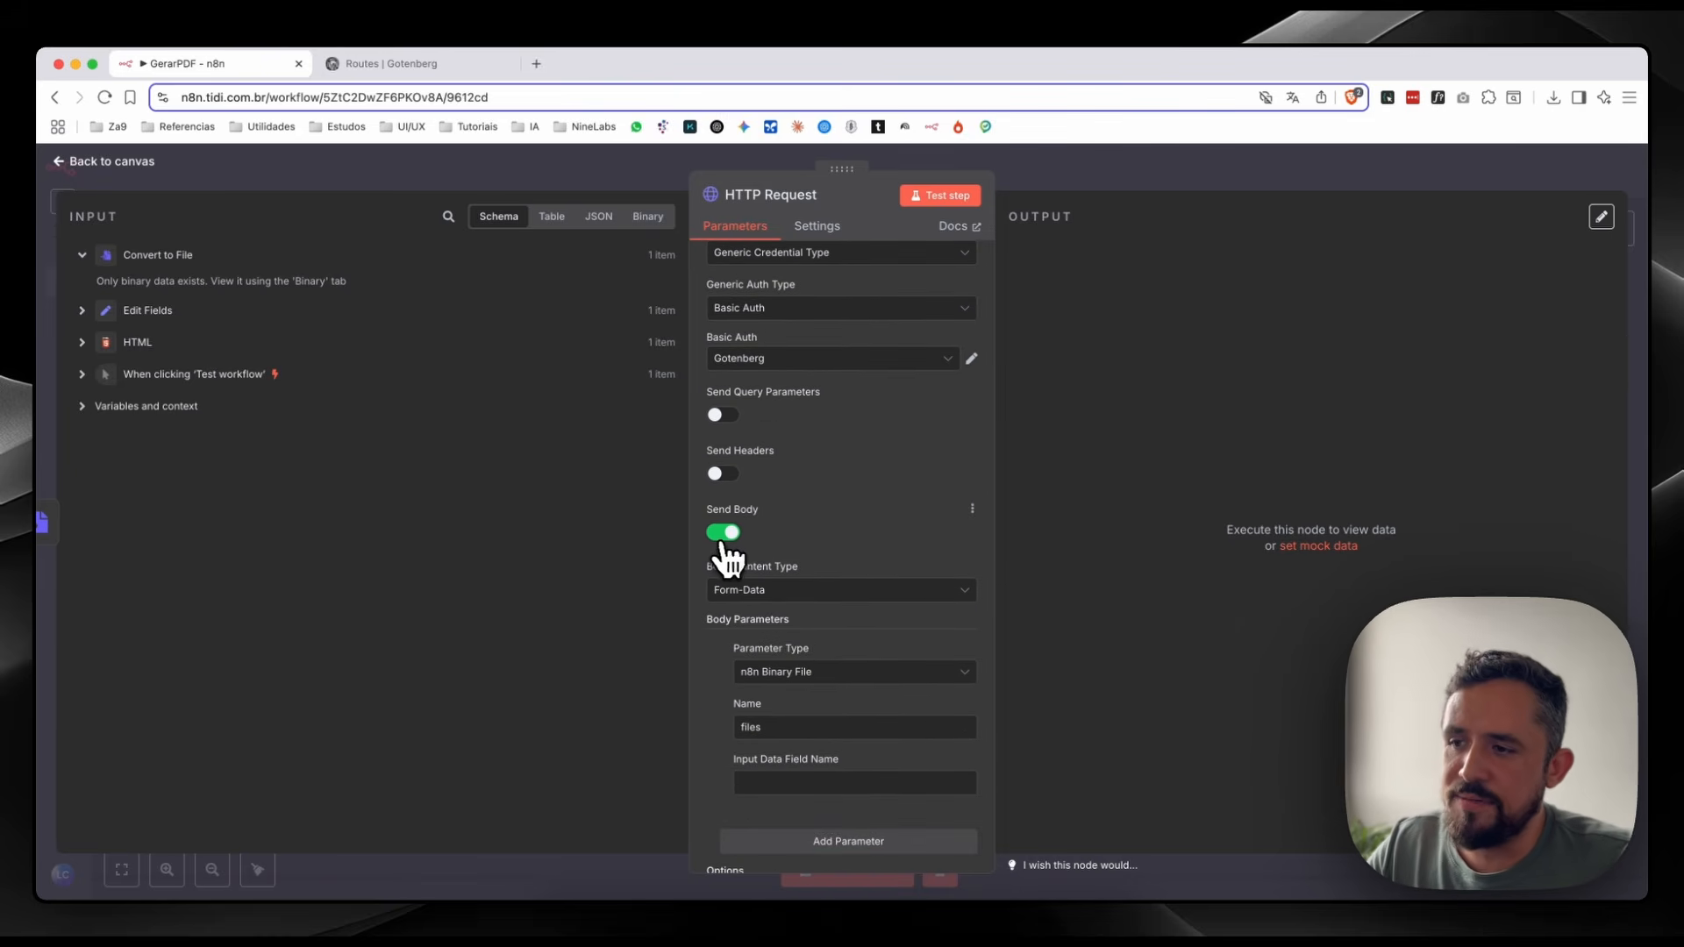
{"action": "scroll", "coordinate": [819, 526], "scroll_direction": "down", "scroll_amount": 2}
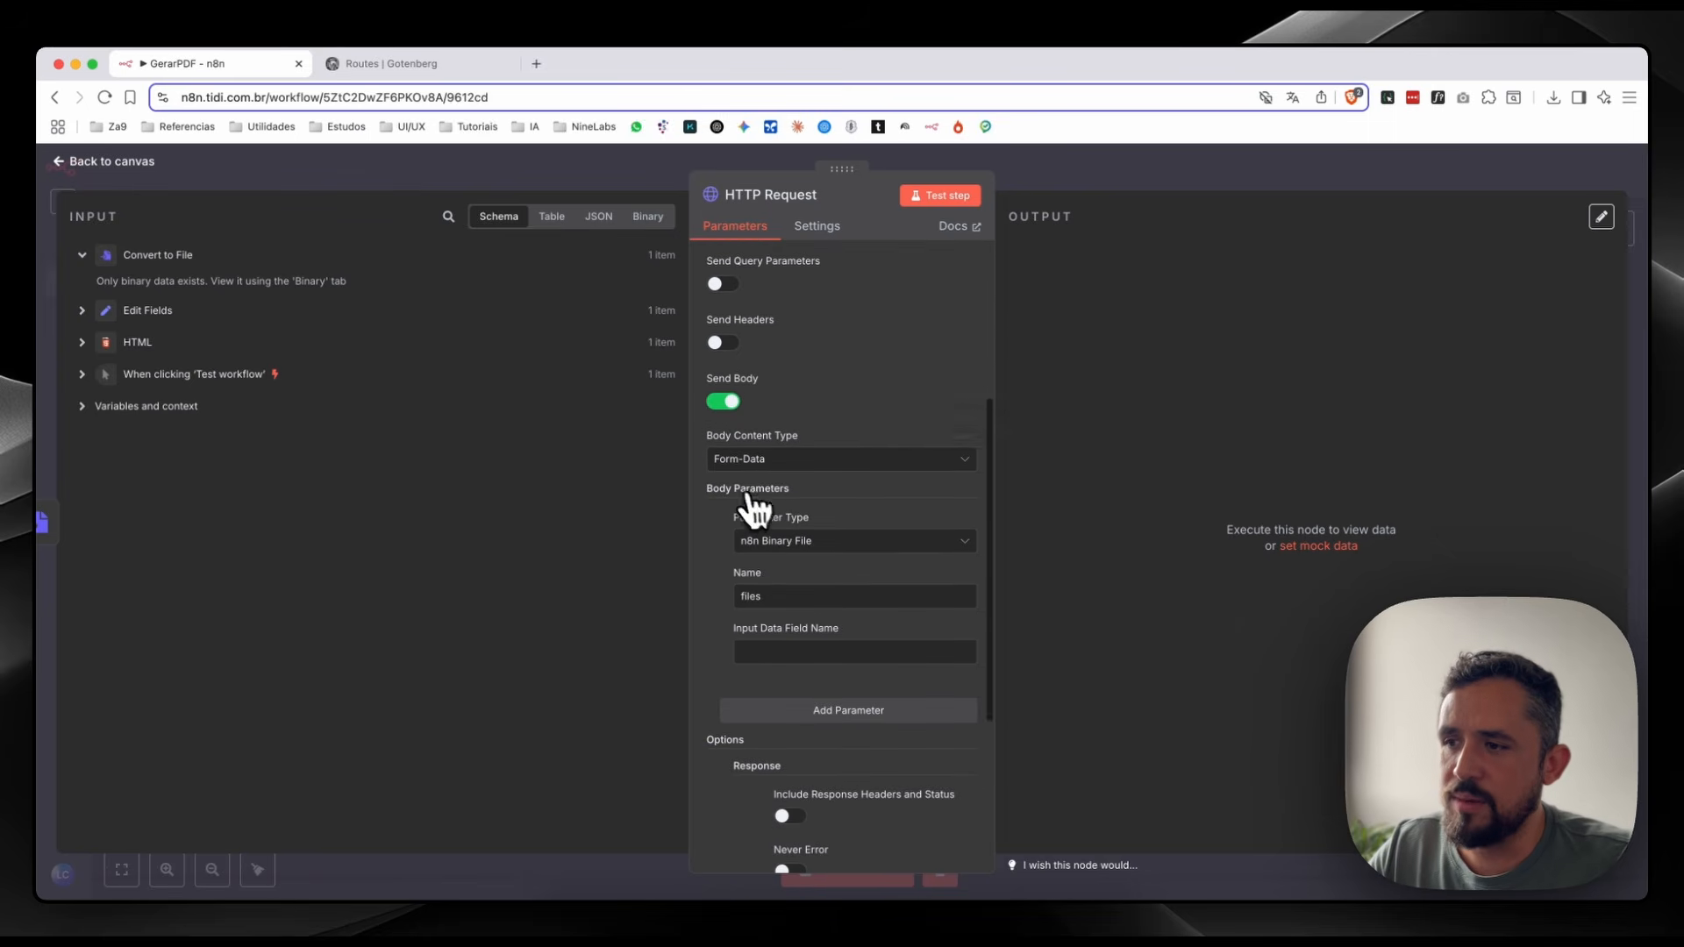
{"action": "scroll", "coordinate": [772, 500], "scroll_direction": "down", "scroll_amount": 1}
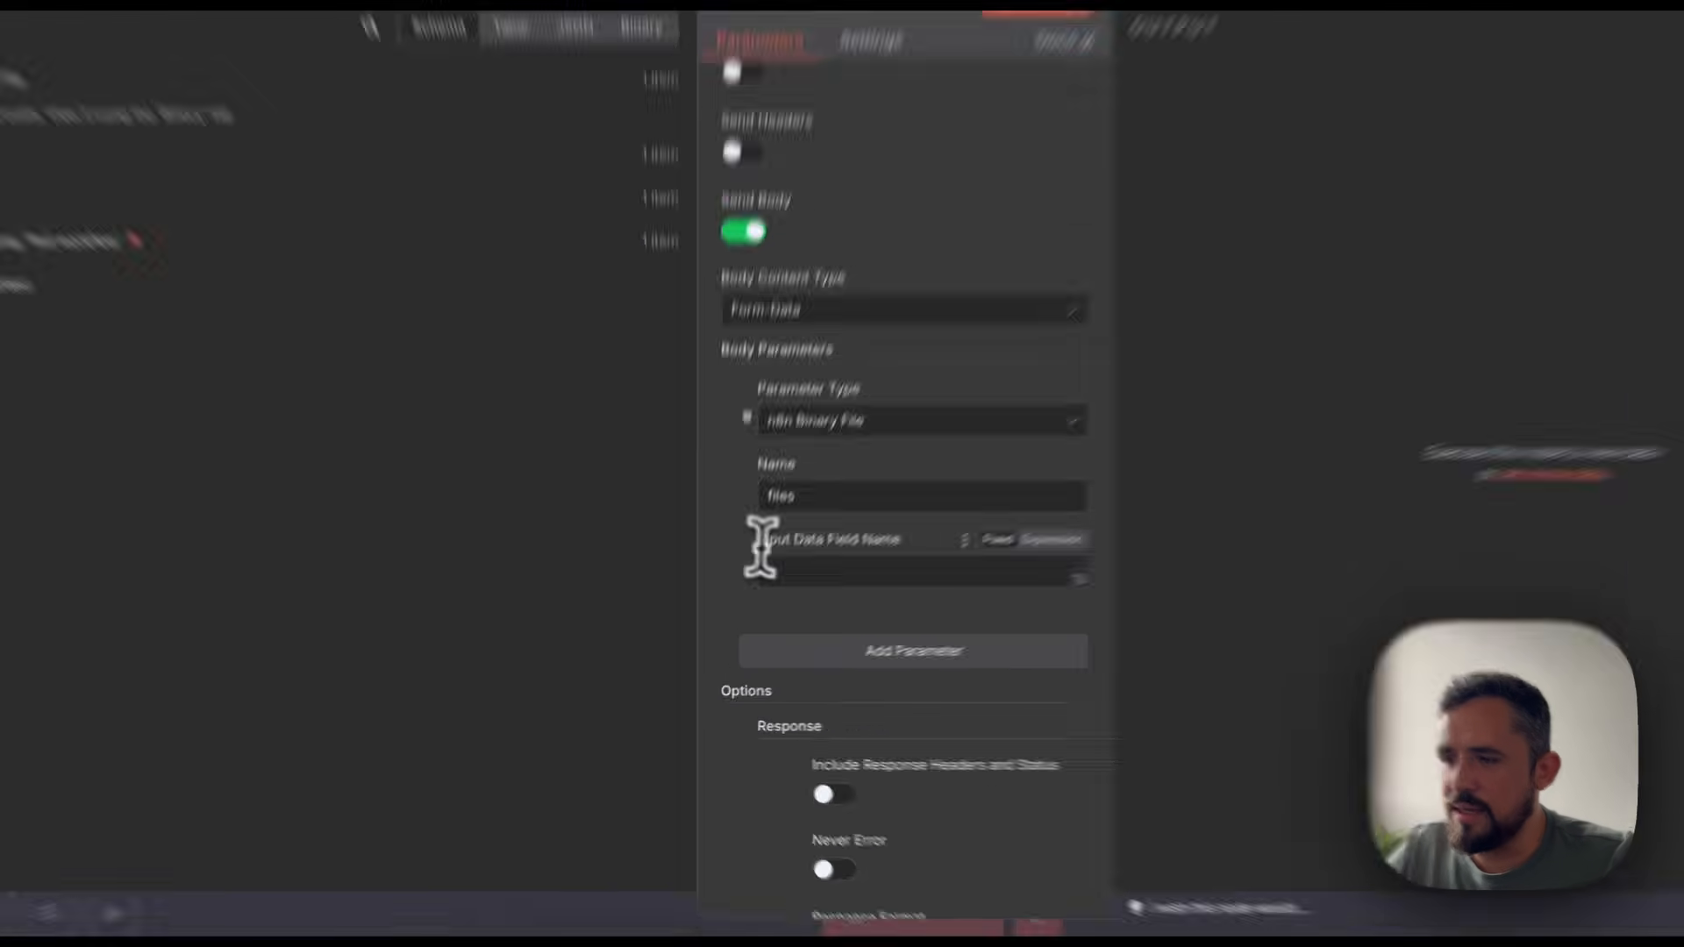
{"action": "left_click", "coordinate": [768, 617]}
{"action": "type", "text": "data"}
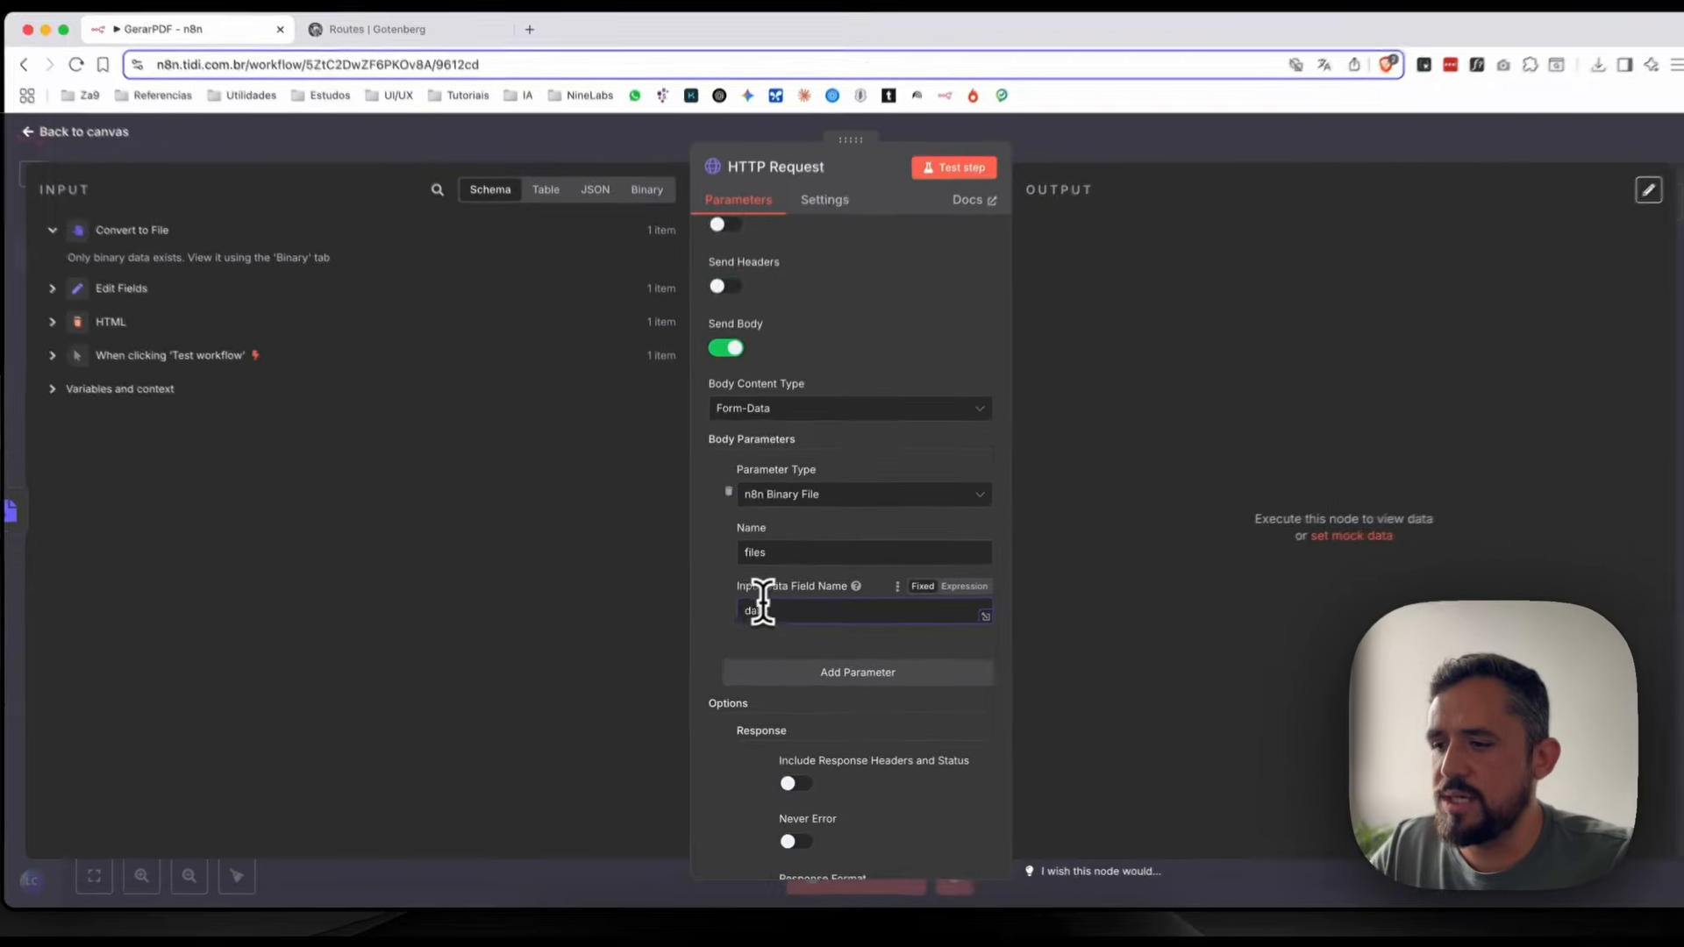
- Change the Put Output in Field name from my.pdf to arquivo.pdf
{"action": "scroll", "coordinate": [772, 608], "scroll_direction": "down", "scroll_amount": 2}
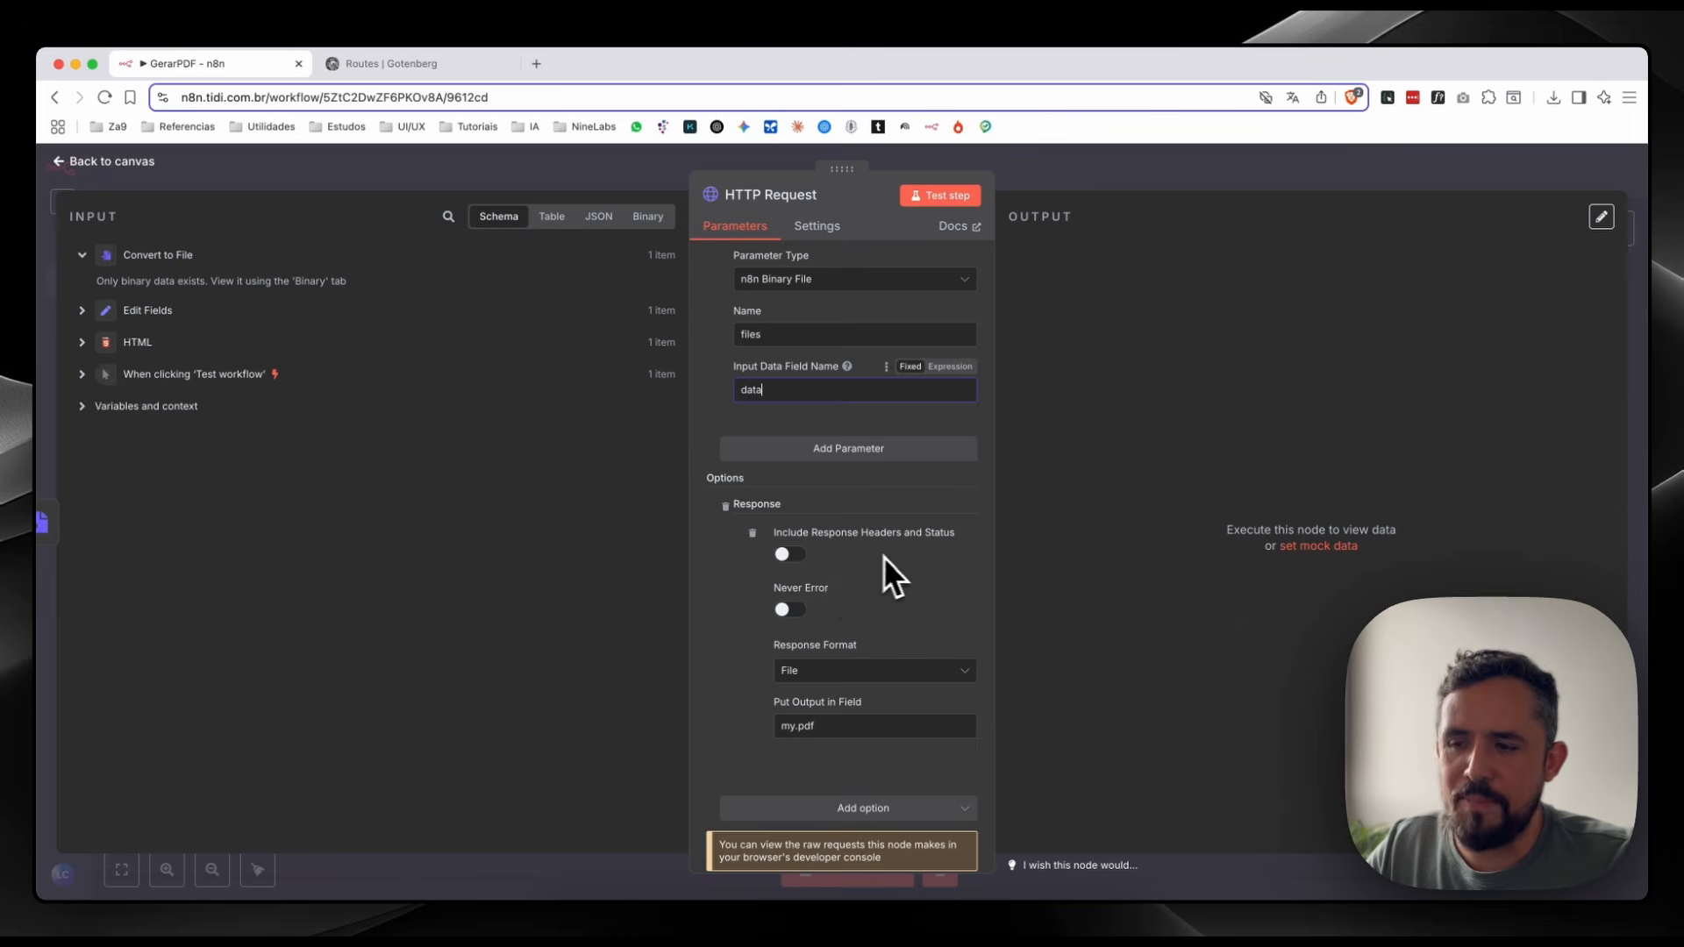
{"action": "scroll", "coordinate": [798, 554], "scroll_direction": "down", "scroll_amount": 1}
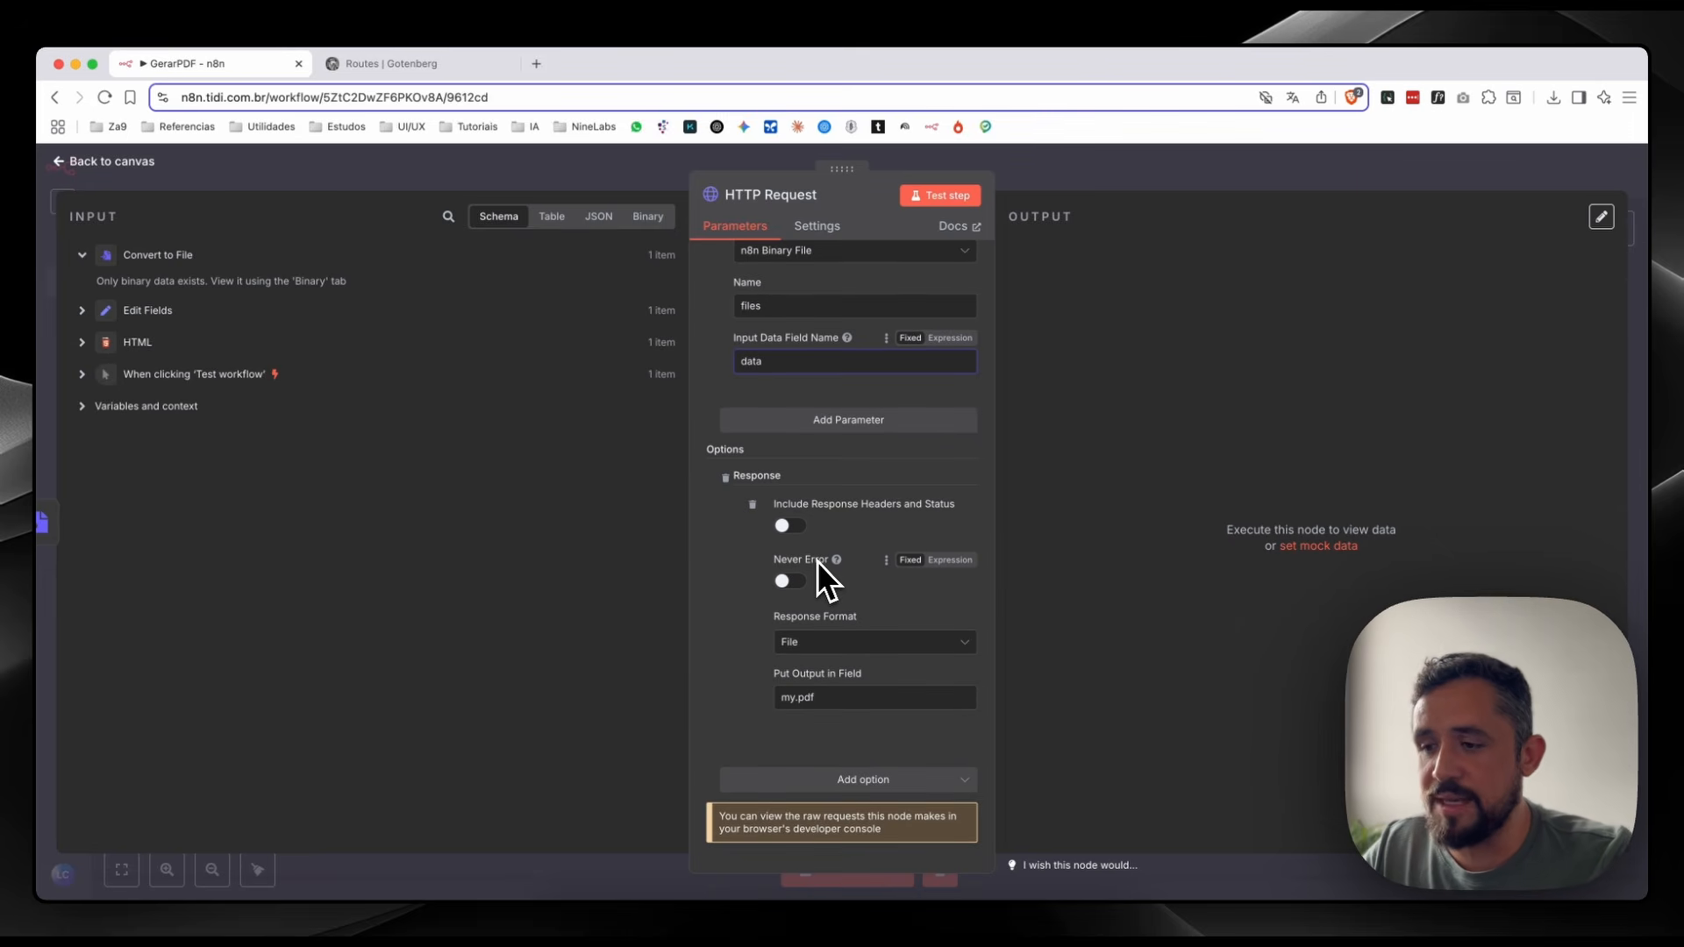
{"action": "left_click", "coordinate": [787, 698]}
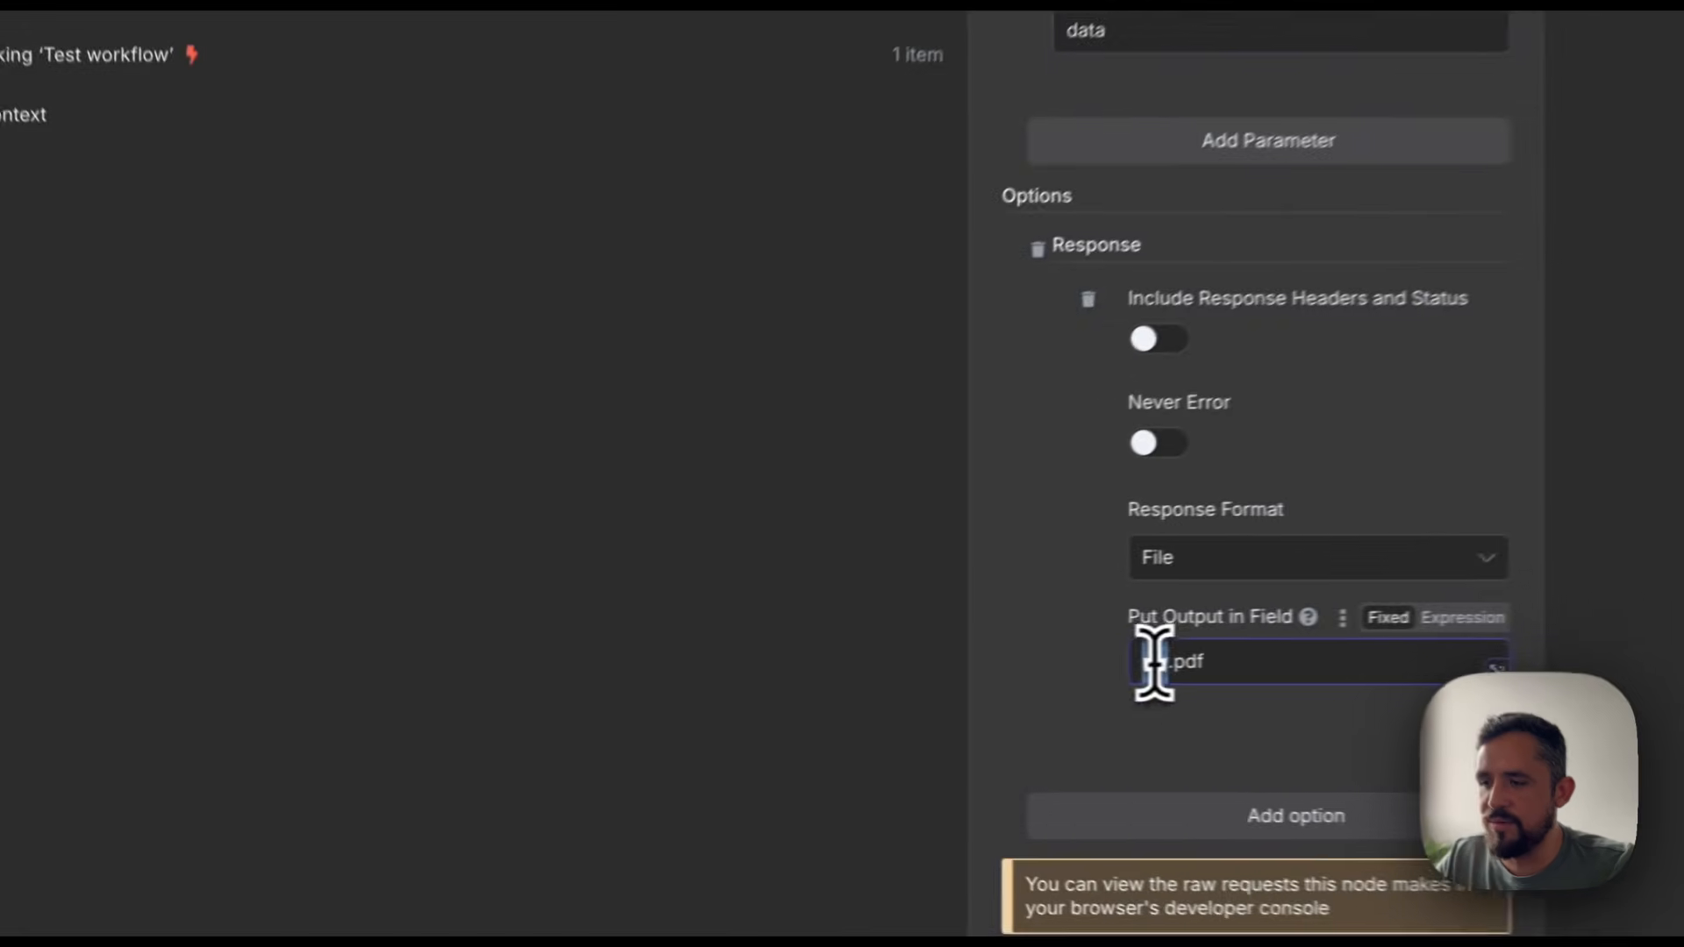
{"action": "double_click", "coordinate": [1154, 664]}
{"action": "type", "text": "arqu"}
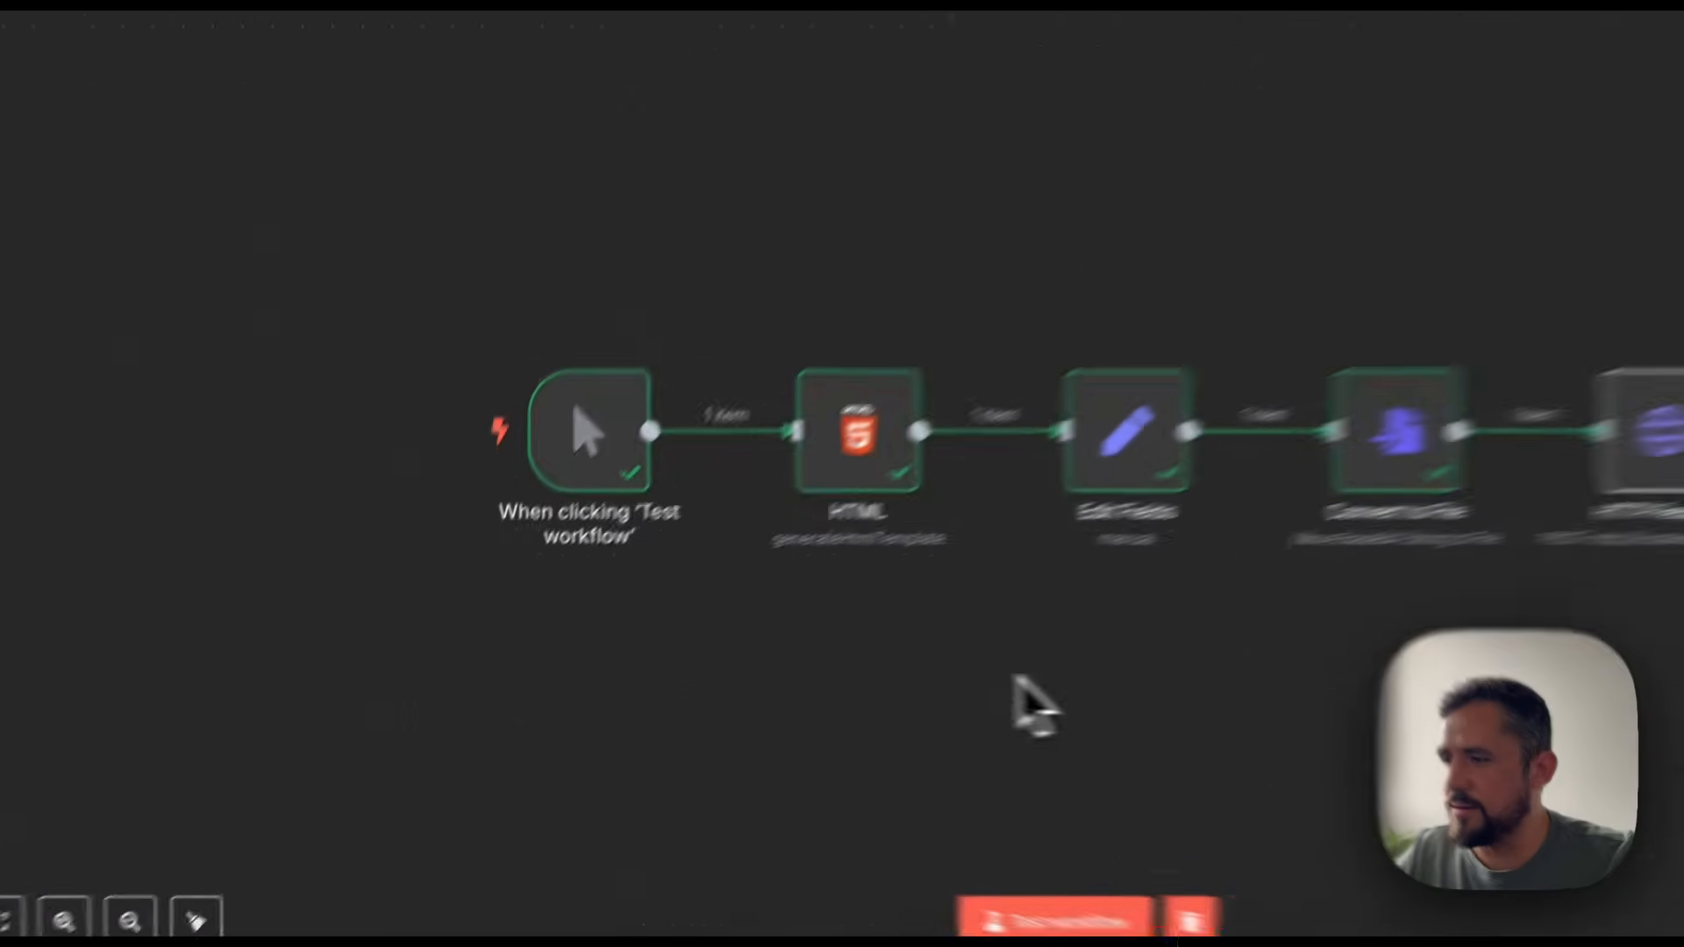
- Inspect the HTTP Request's refused connection to localhost:3000 and compare against the Gotenberg routes docs
{"action": "mouse_move", "coordinate": [484, 619]}
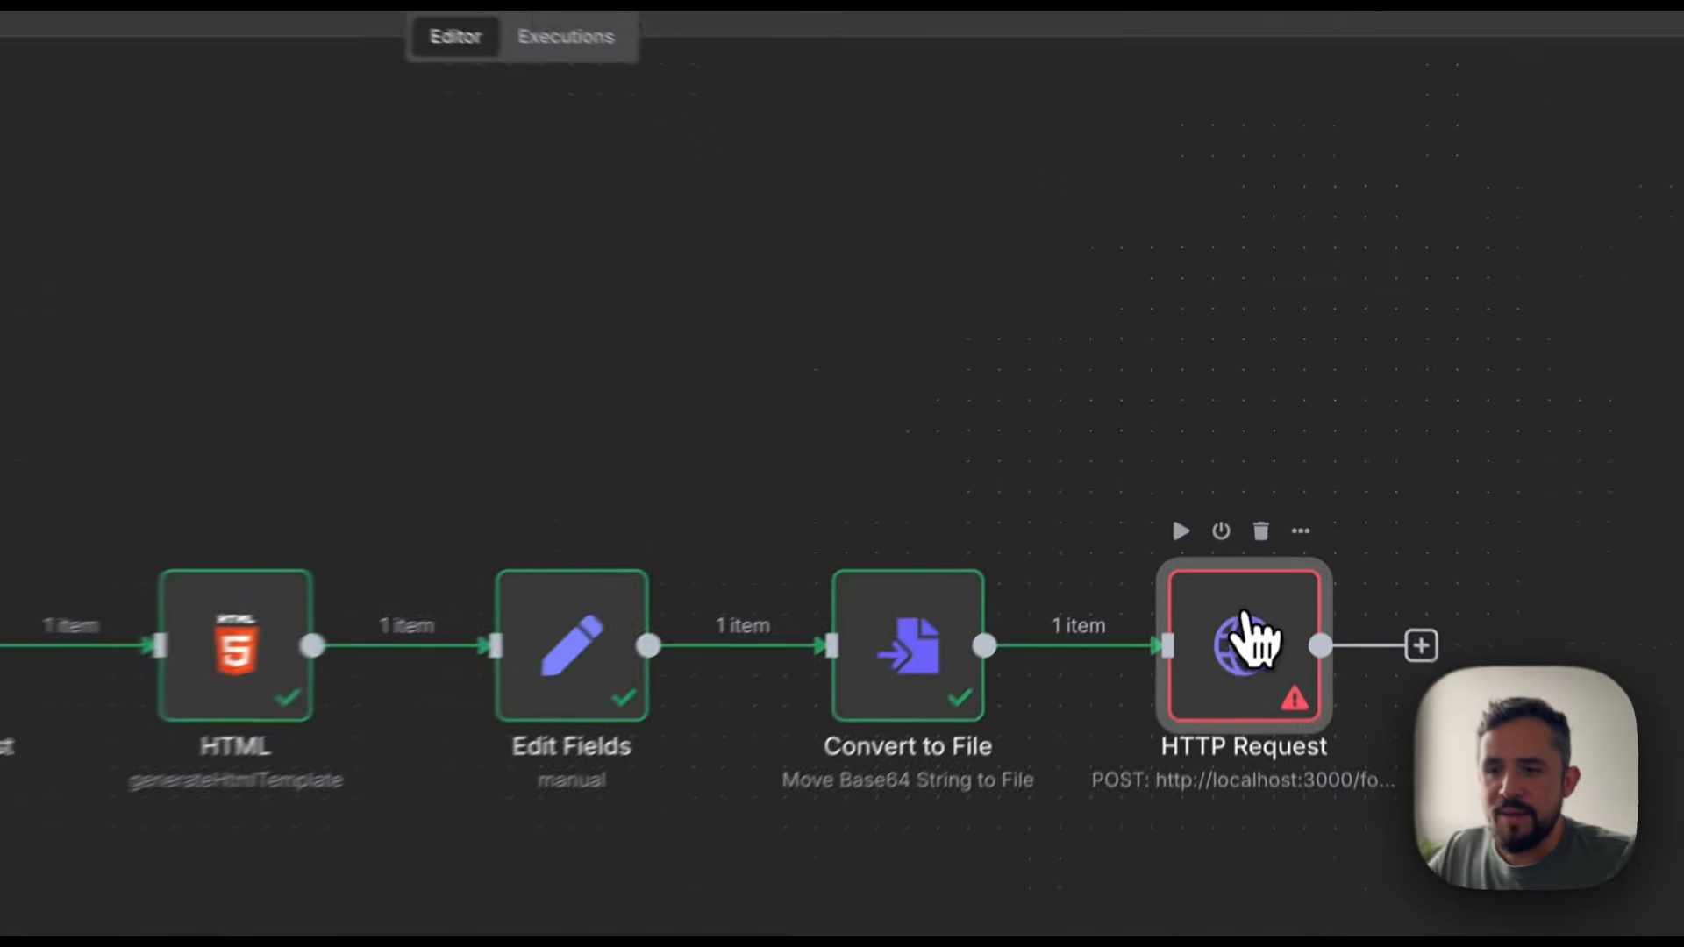
{"action": "double_click", "coordinate": [1265, 533]}
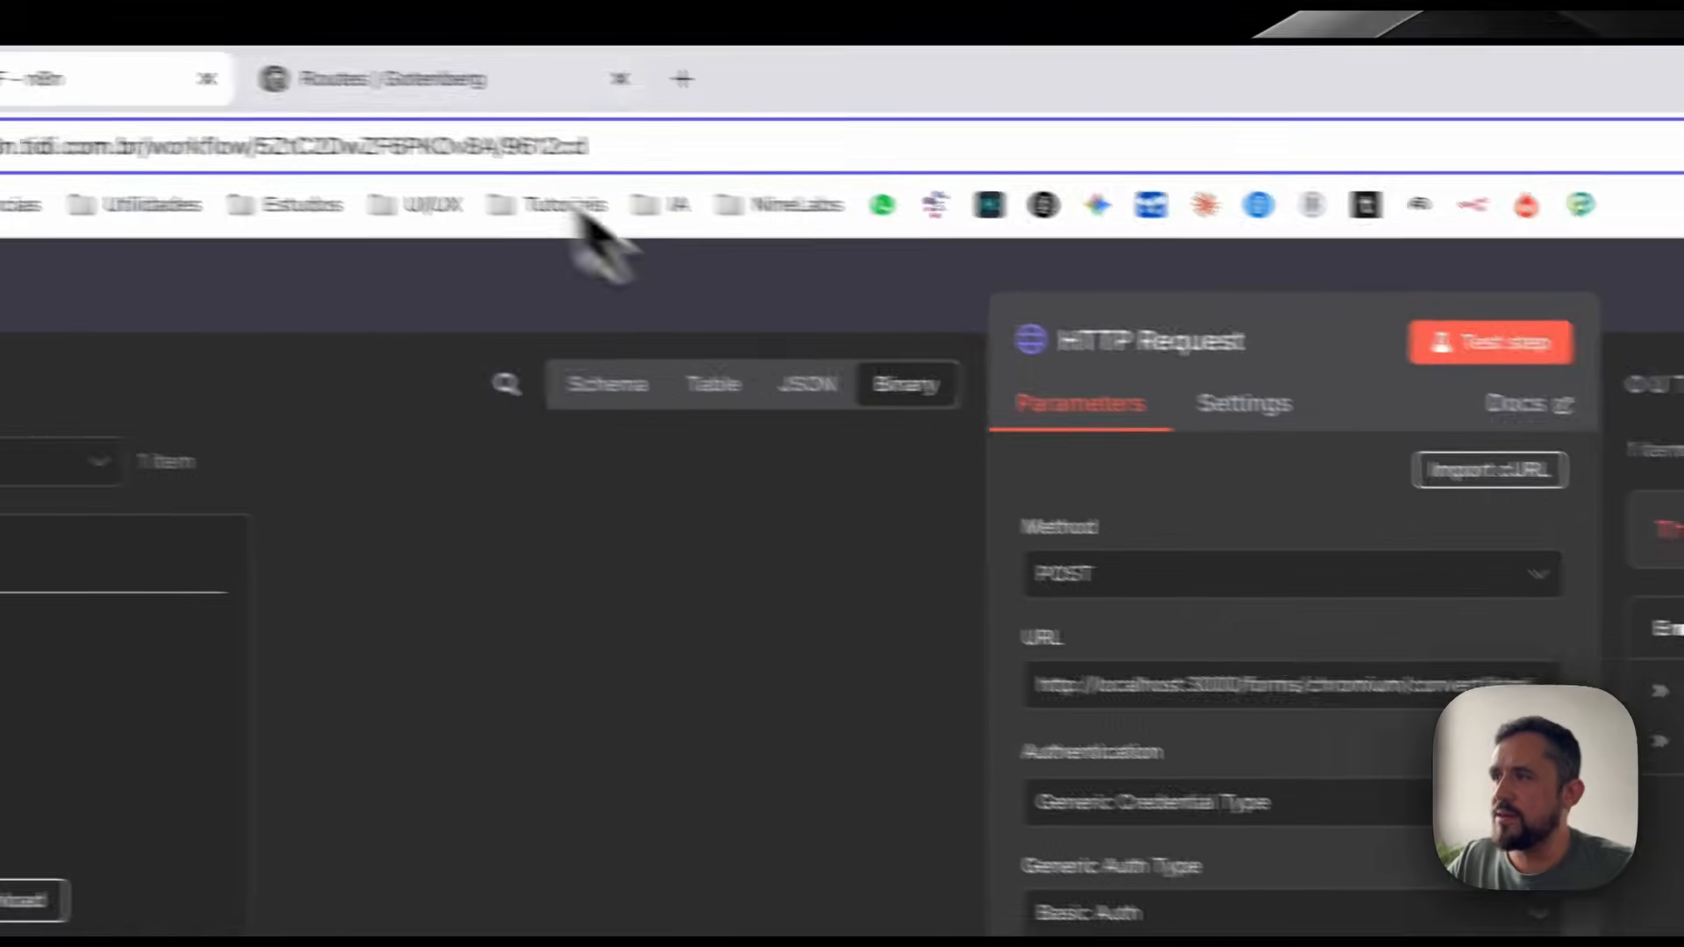
{"action": "left_click", "coordinate": [430, 77]}
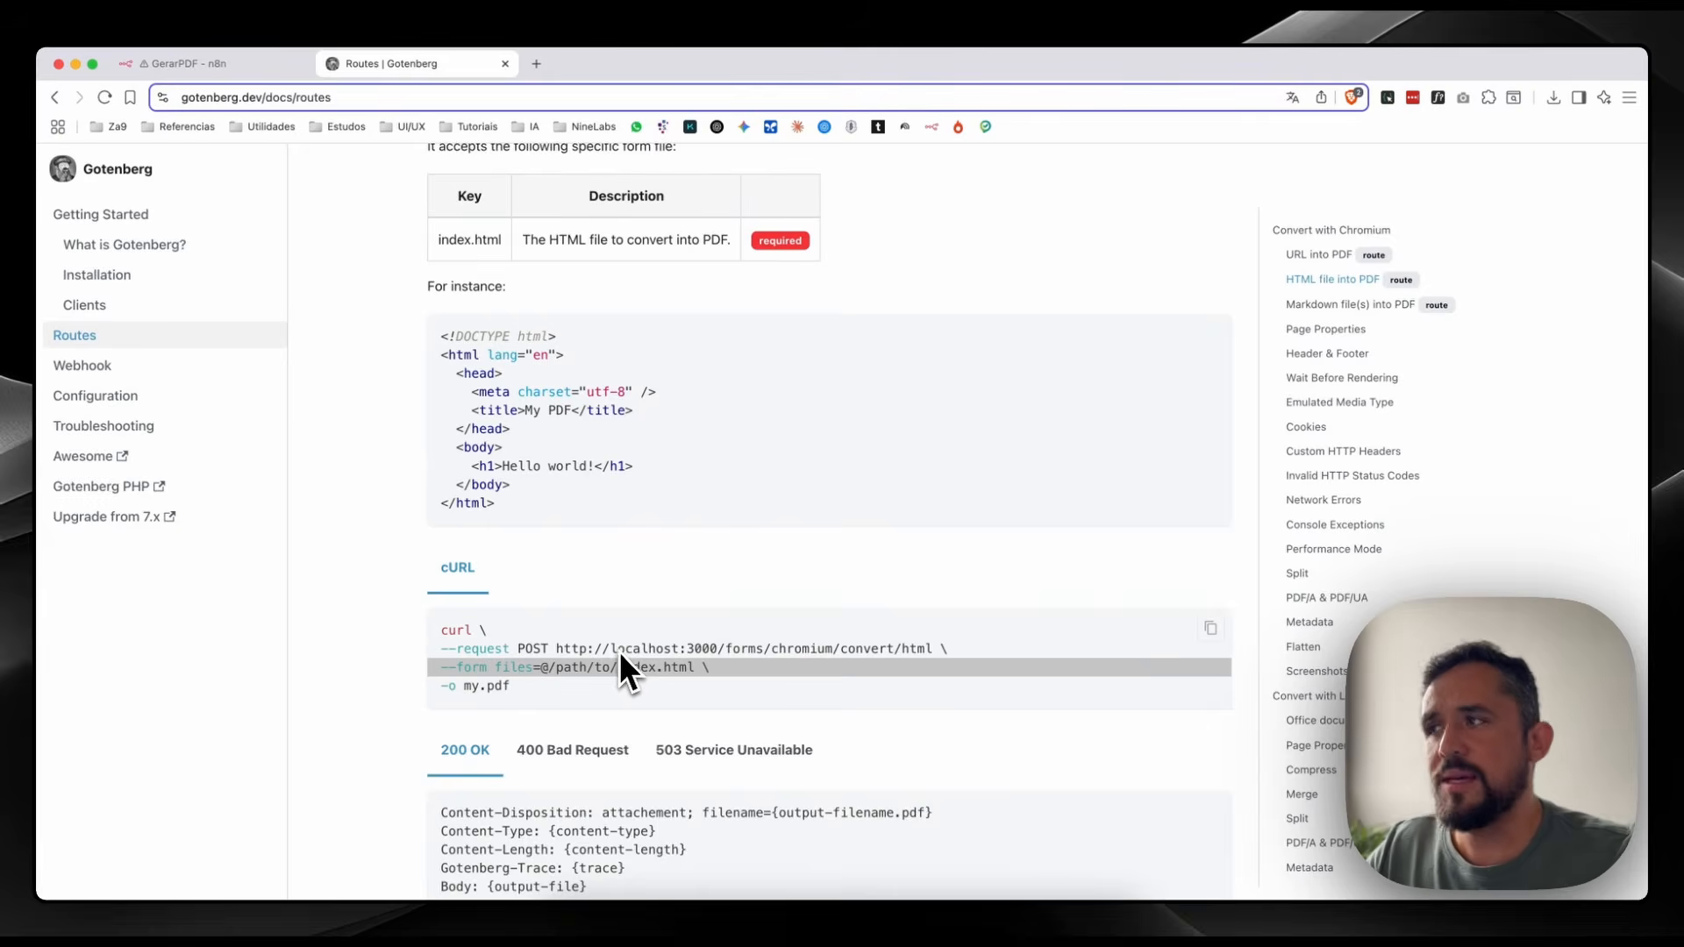
{"action": "left_click", "coordinate": [263, 64]}
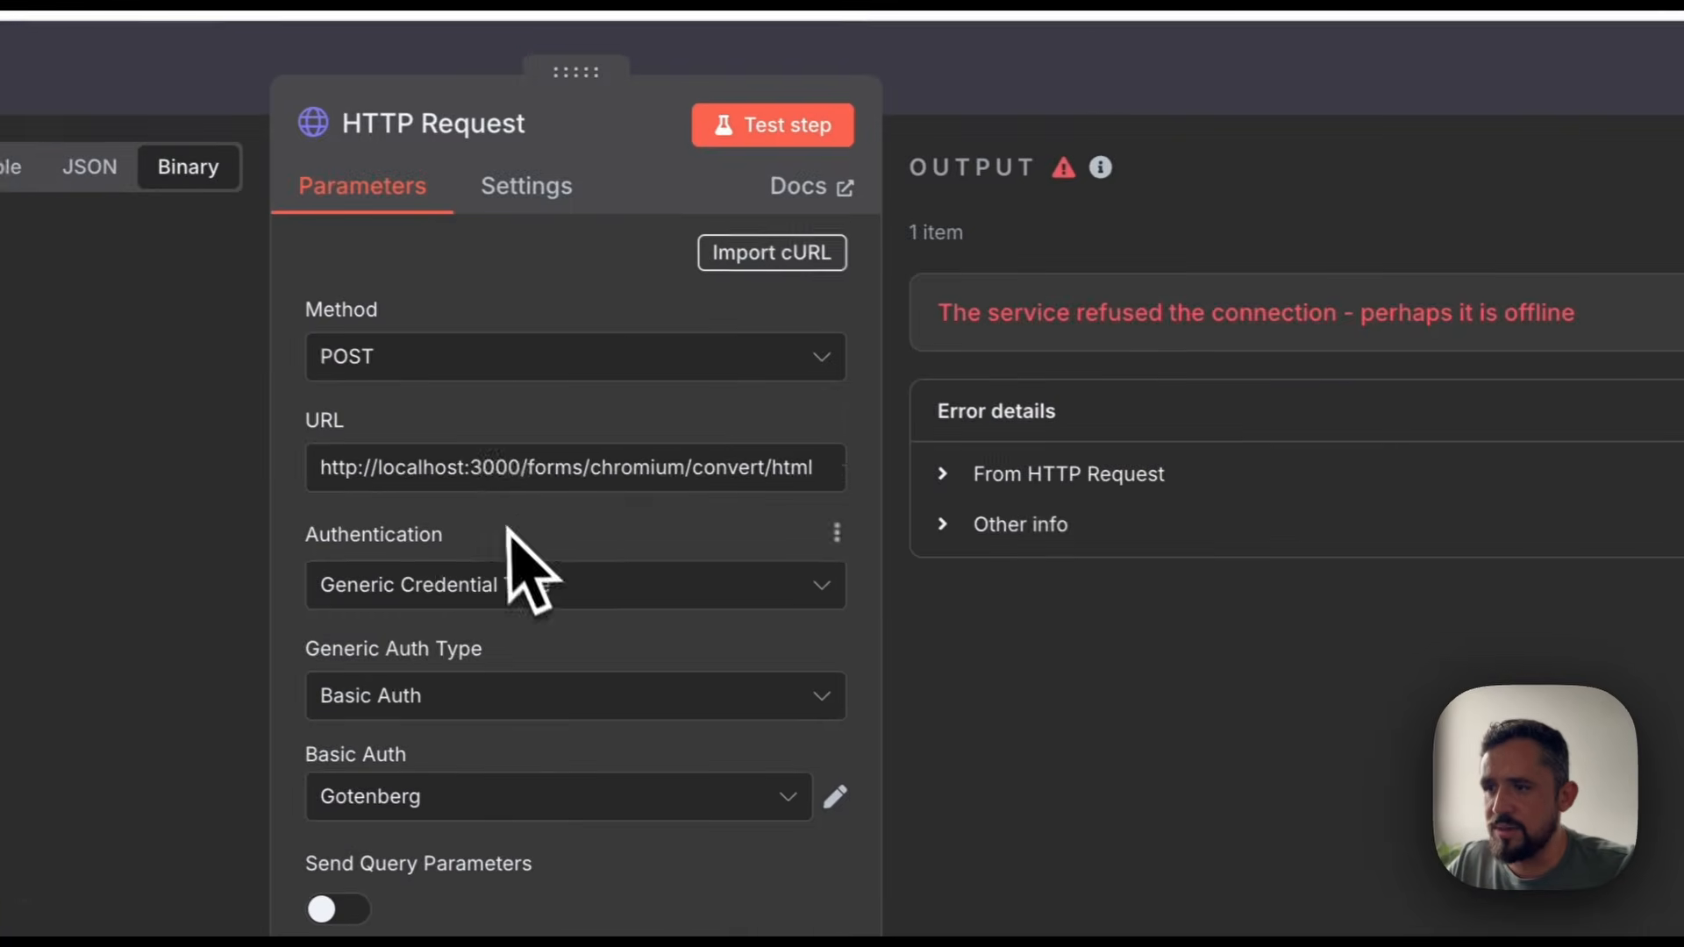
{"action": "left_click", "coordinate": [1564, 680]}
{"action": "key", "text": "shift+super+Left"}
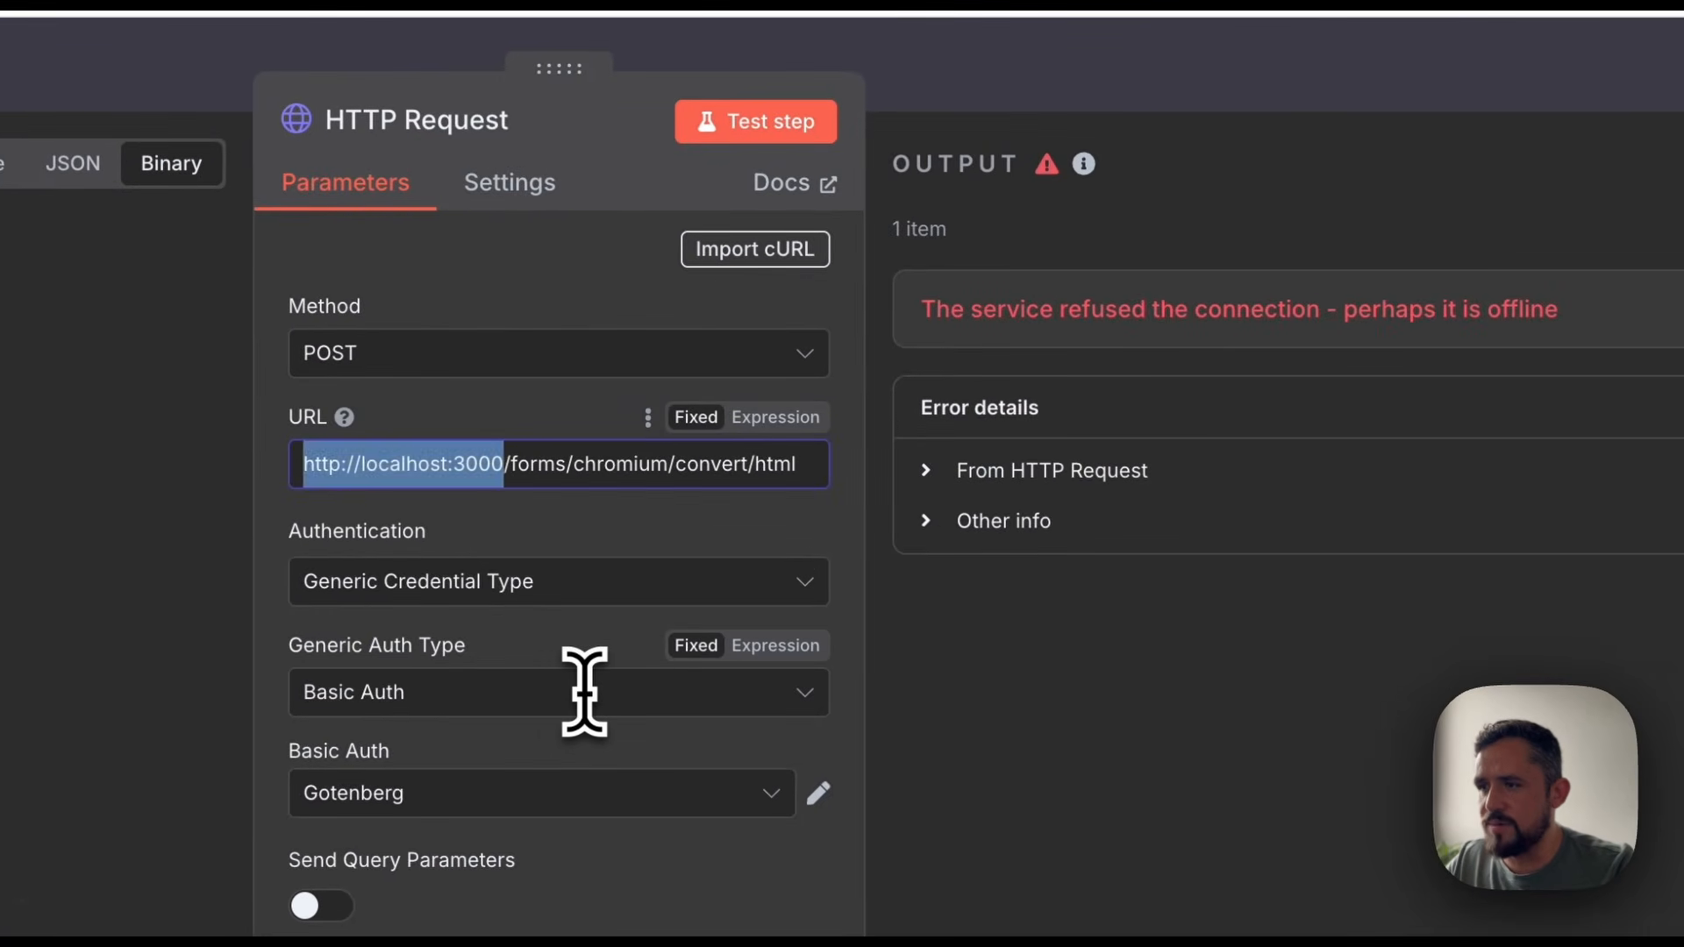
{"action": "key", "text": "Left"}
{"action": "key", "text": "Right"}
{"action": "key", "text": "Right"}
{"action": "type", "text": "s"}
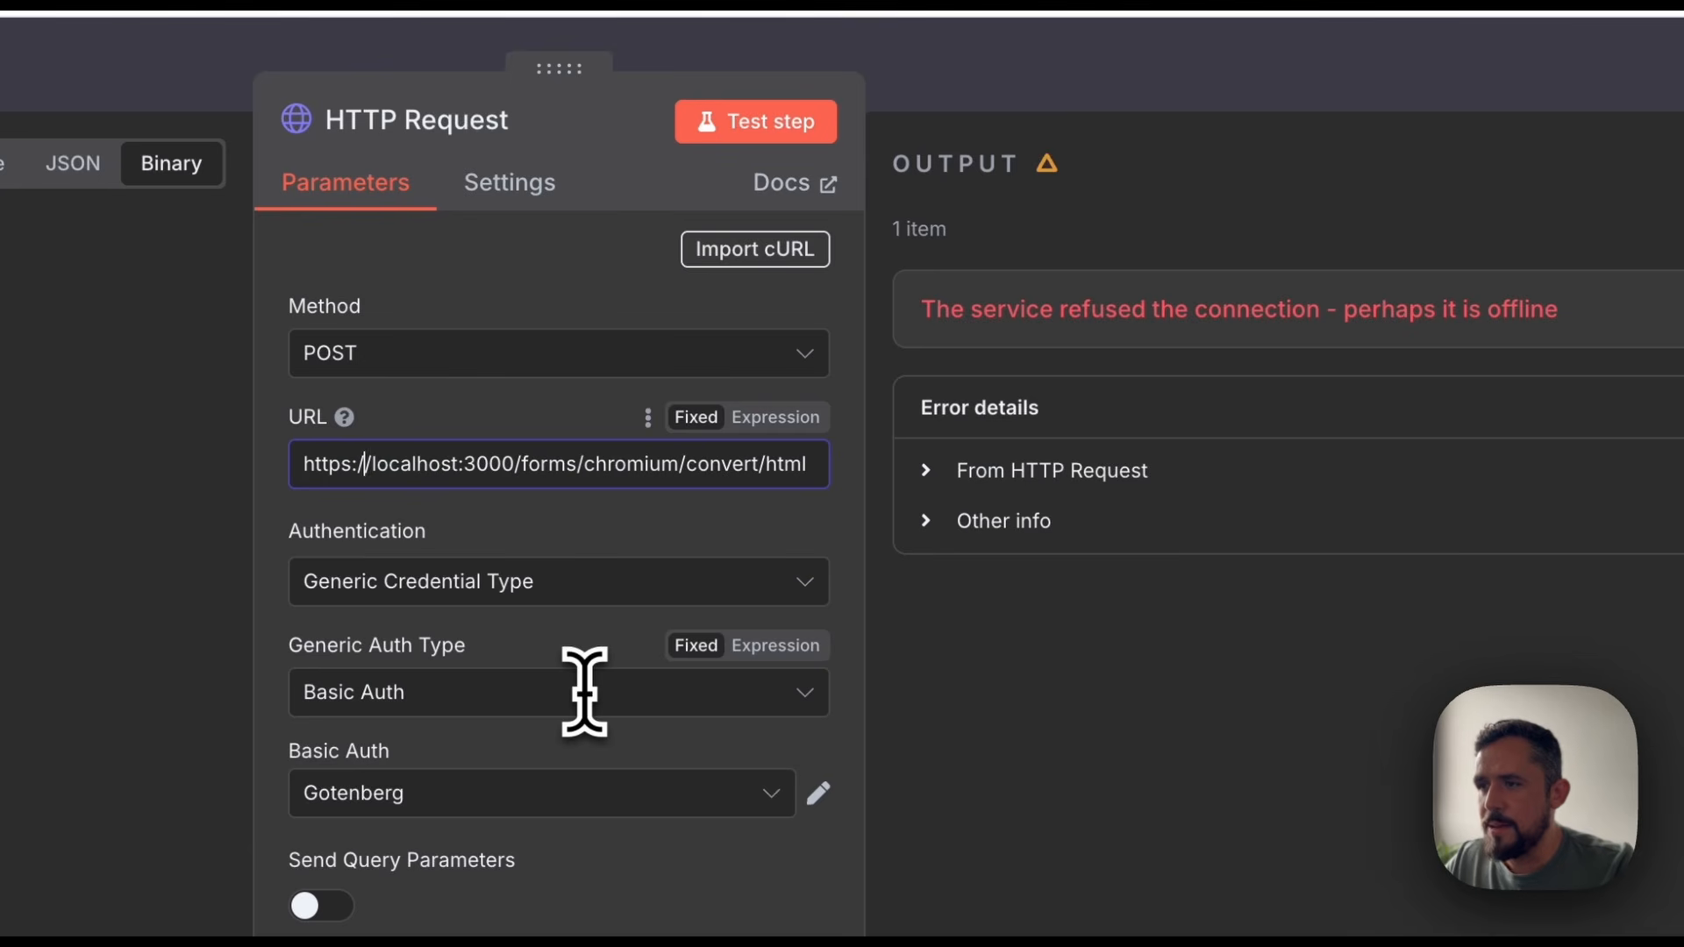
{"action": "left_click", "coordinate": [516, 463]}
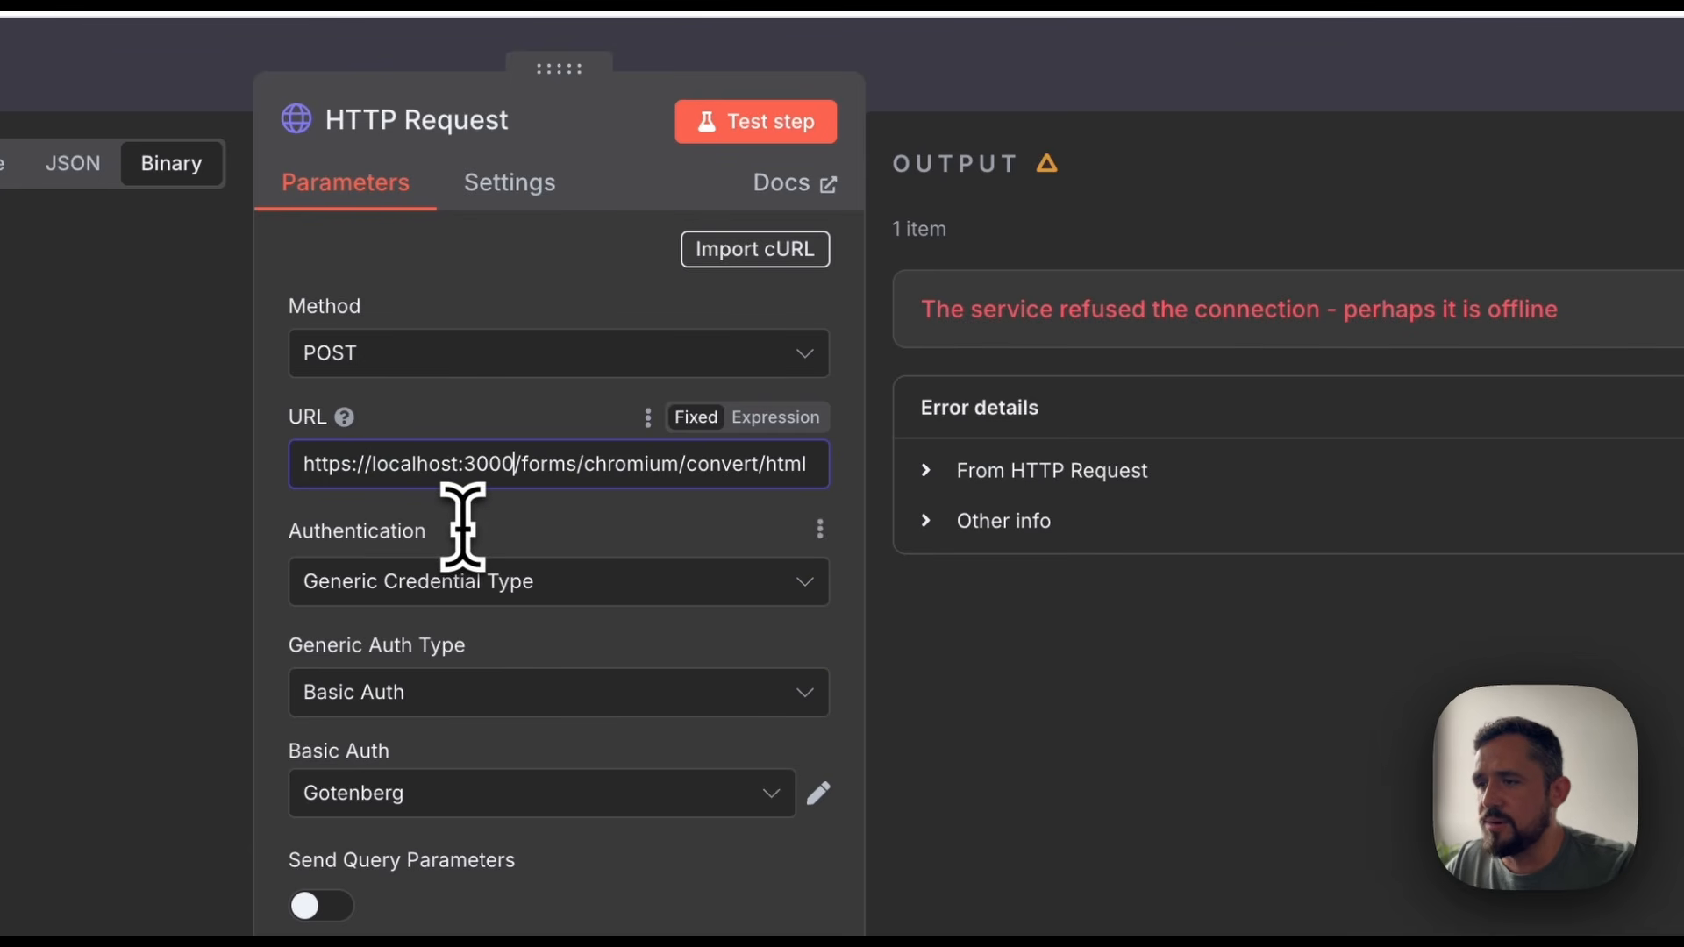
{"action": "left_click_drag", "start_coordinate": [515, 463], "coordinate": [392, 463]}
{"action": "key", "text": "BackSpace"}
{"action": "key", "text": "BackSpace"}
{"action": "key", "text": "BackSpace"}
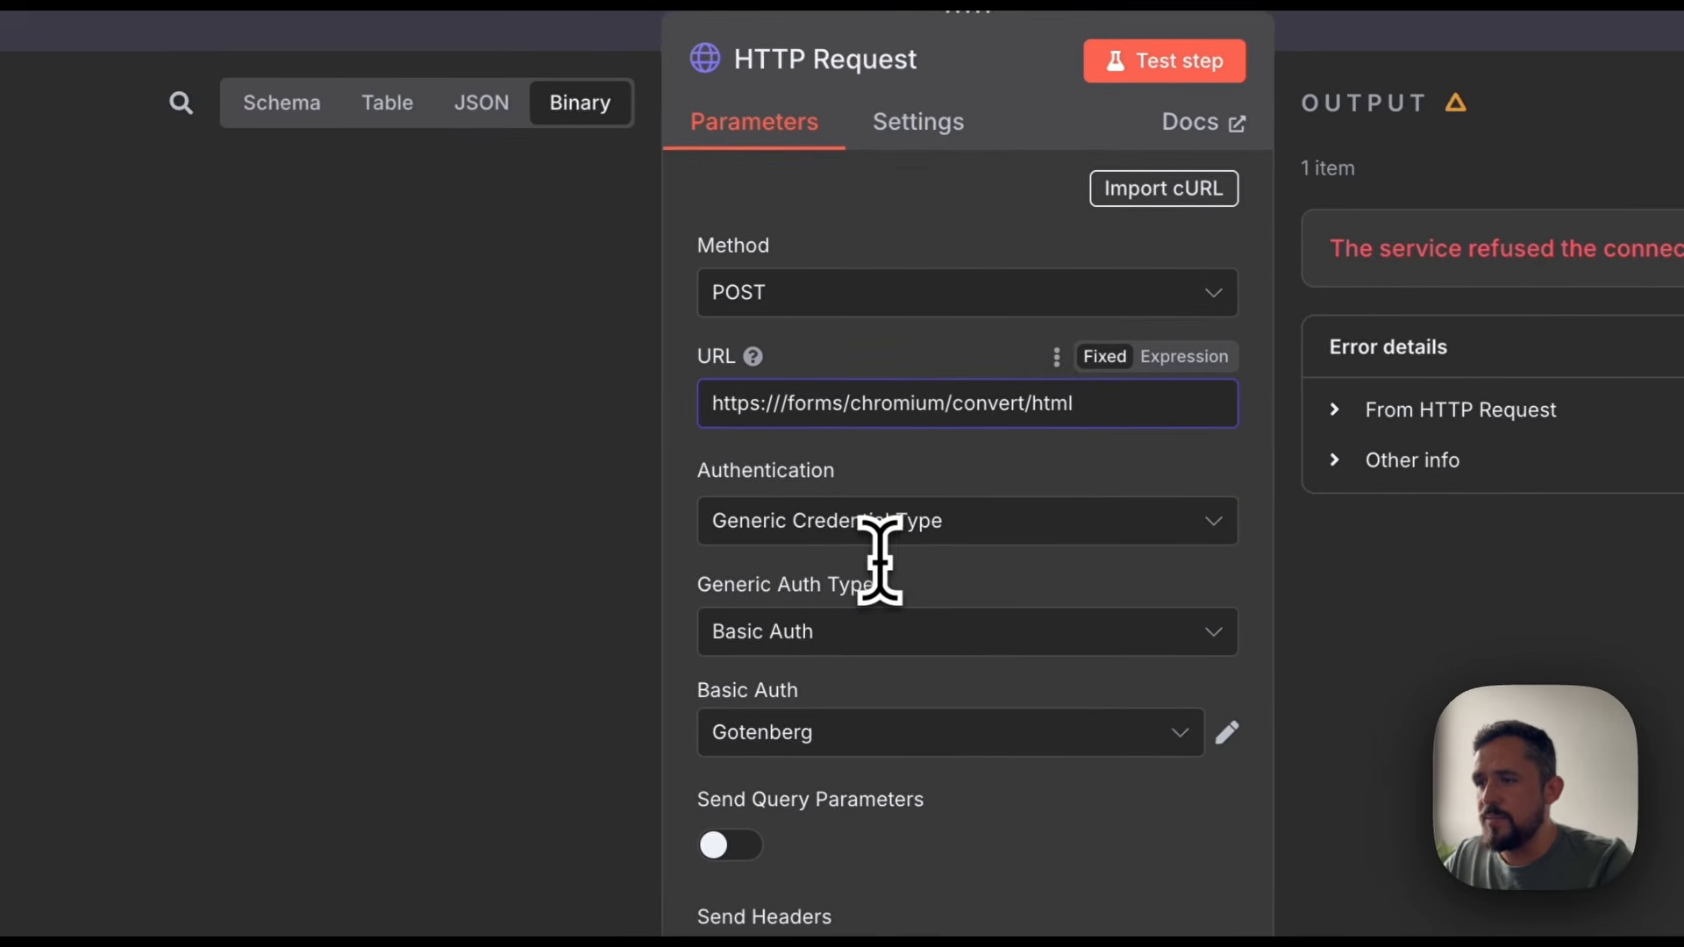
{"action": "type", "text": "pdf.za9.com.br/fo"}
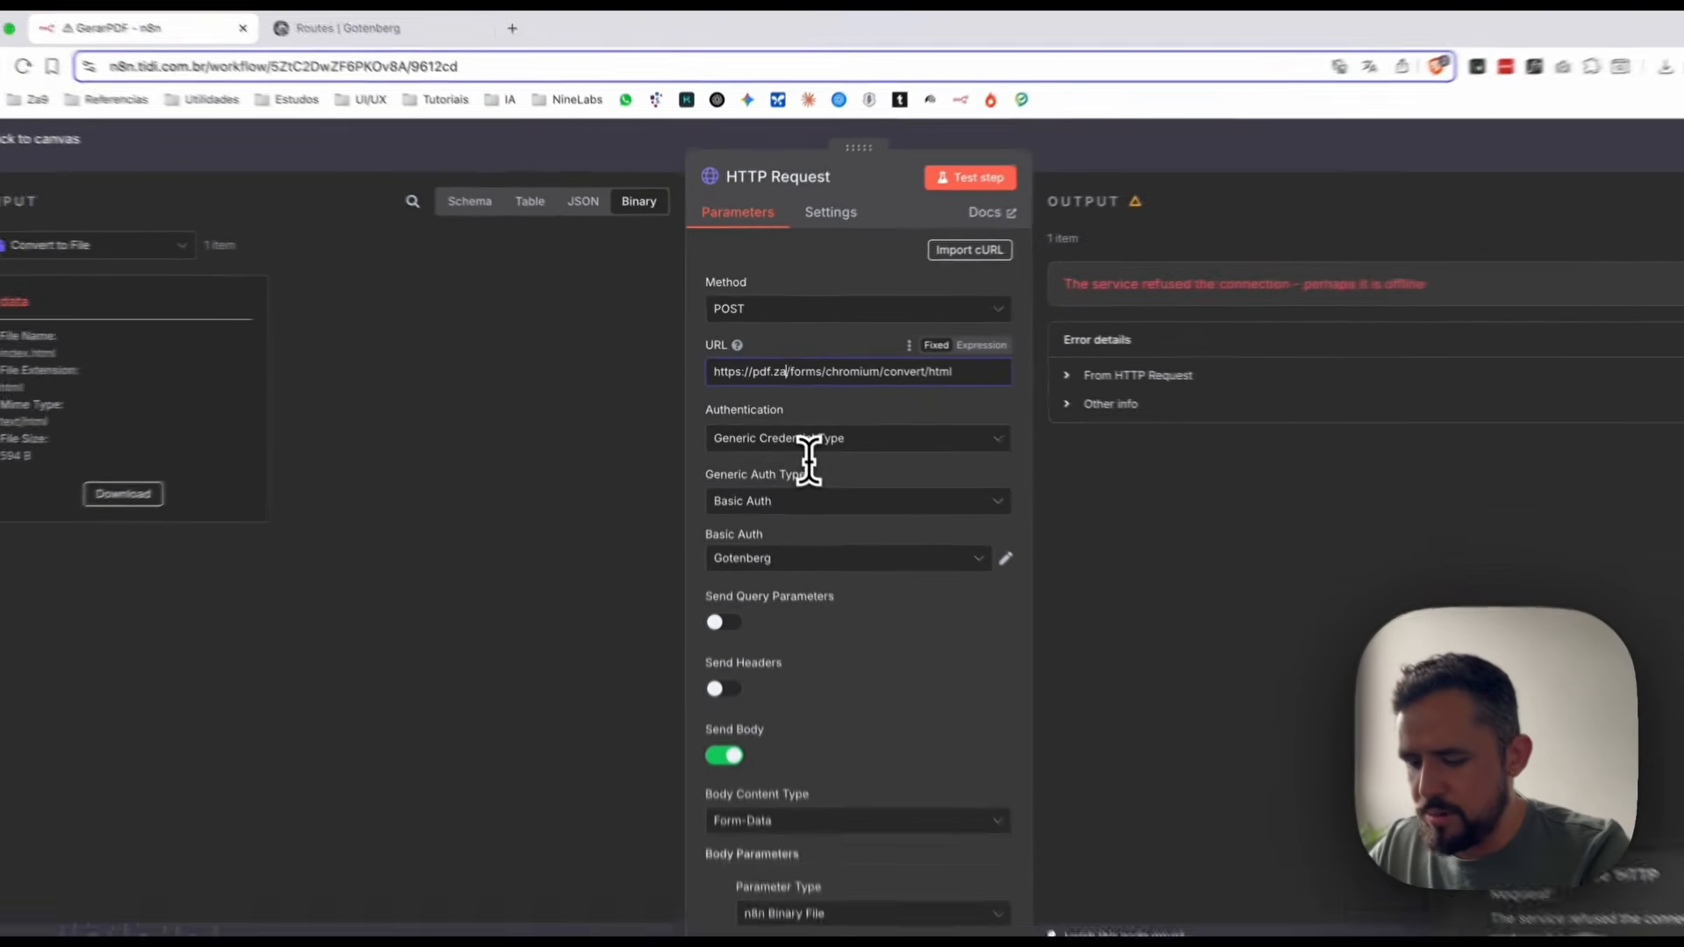
{"action": "type", "text": "r"}
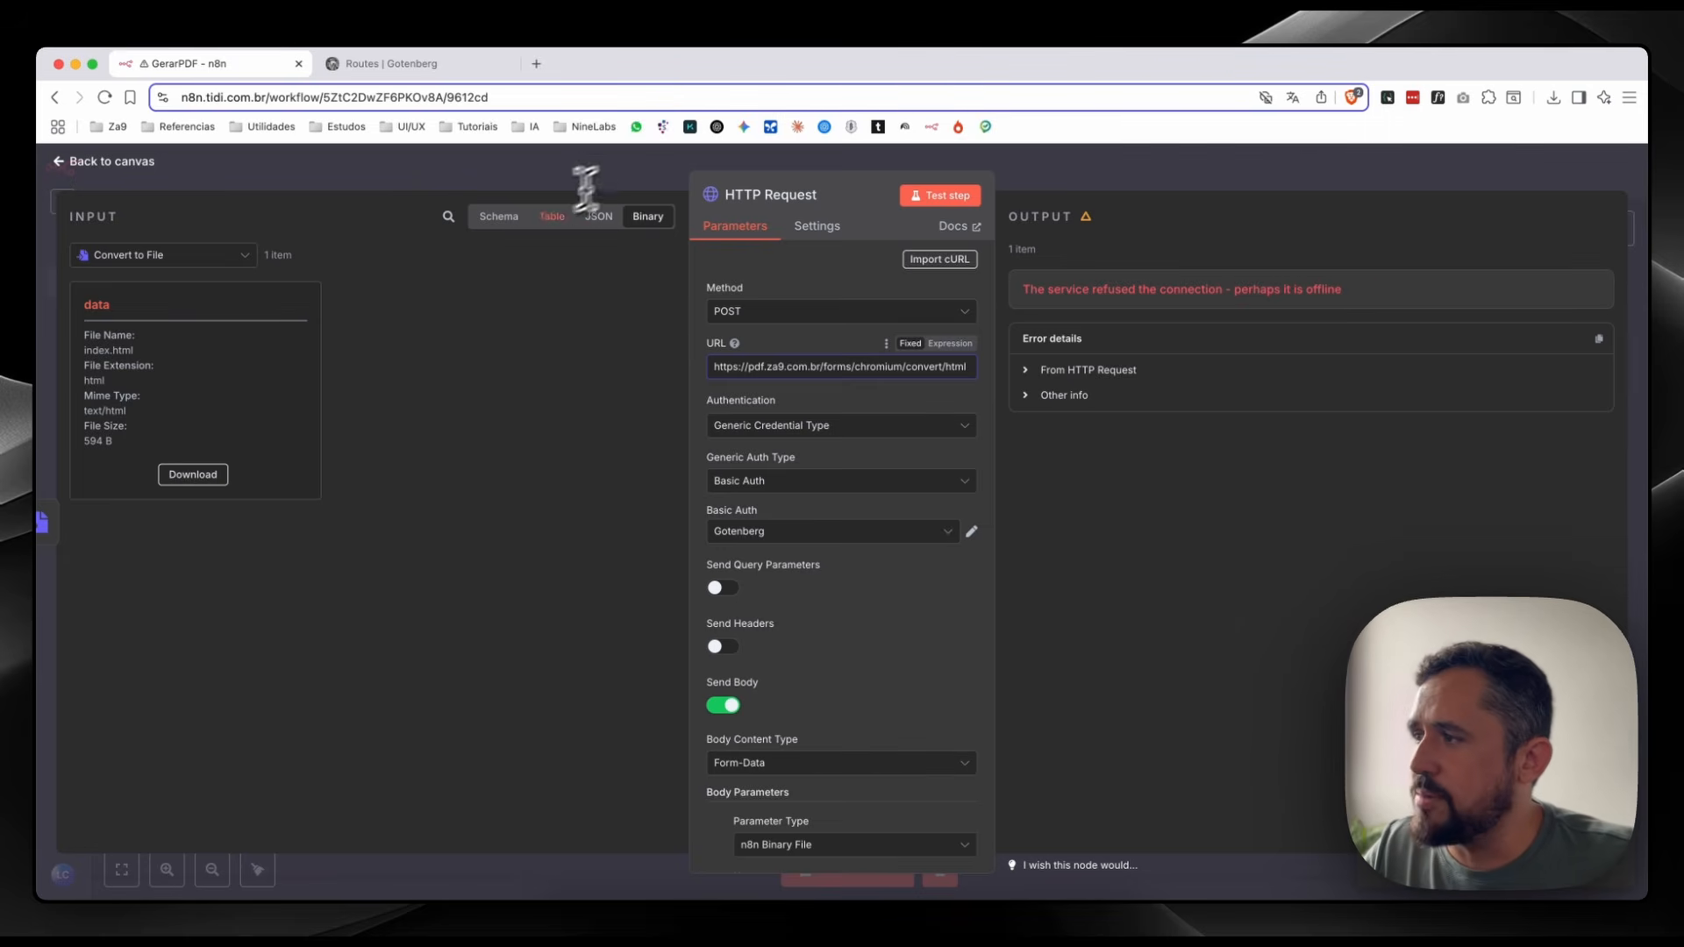
{"action": "left_click", "coordinate": [60, 163]}
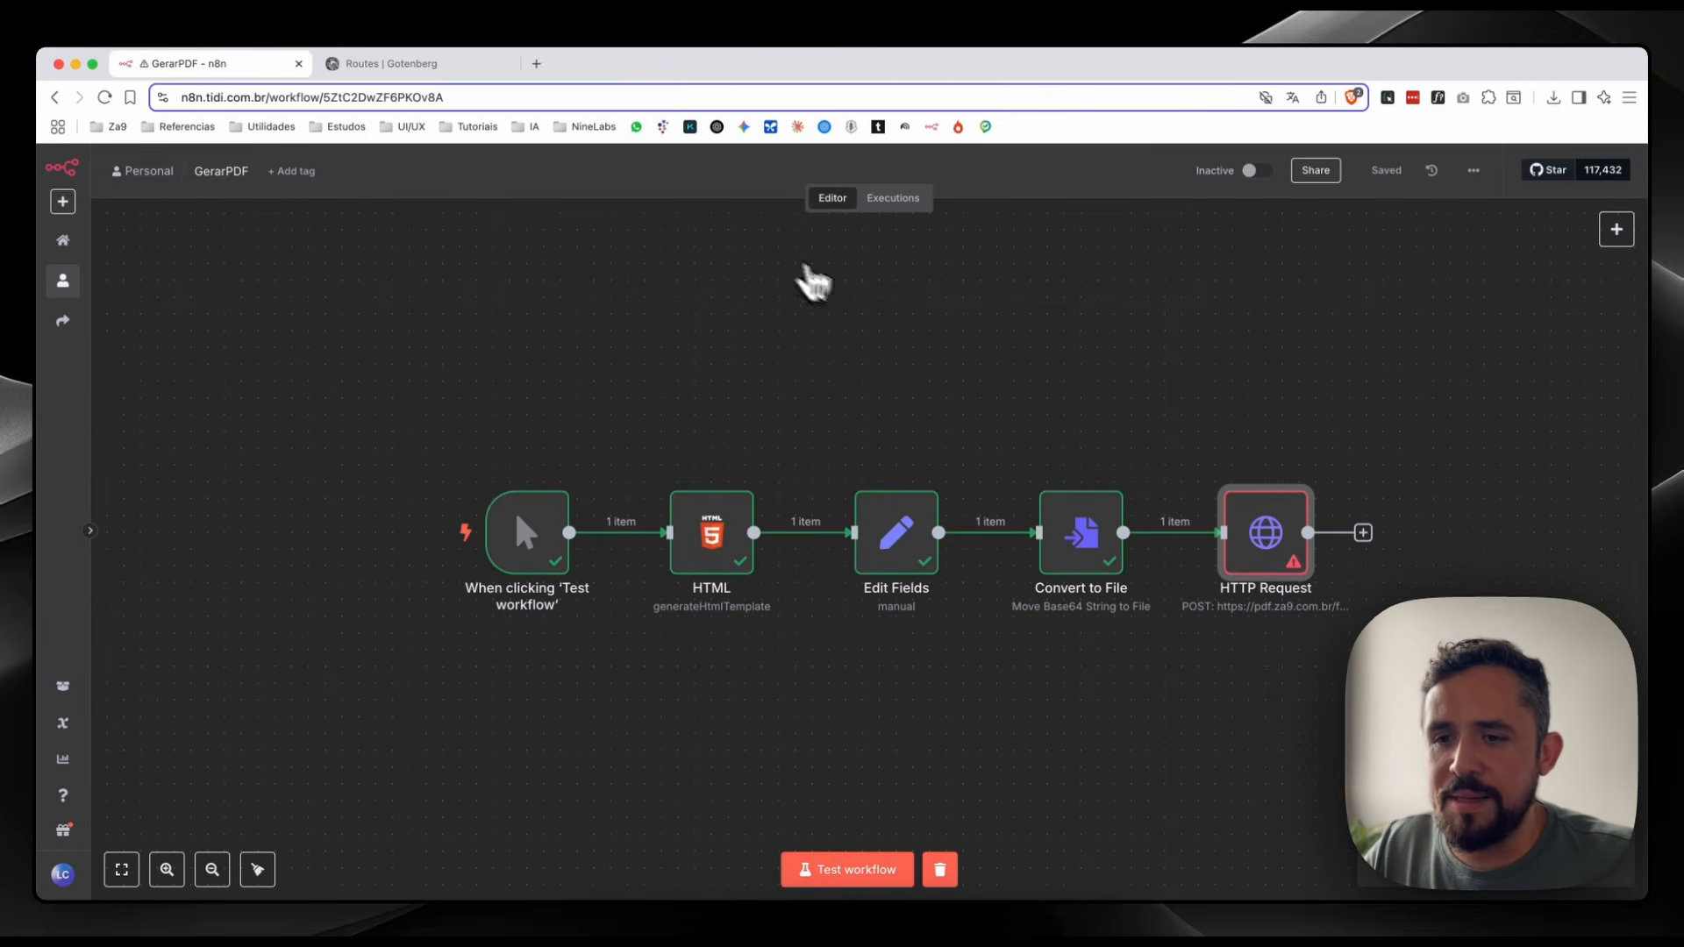
- Re-run the whole workflow and inspect the HTTP Request output showing arquivo.pdf
{"action": "left_click", "coordinate": [394, 63]}
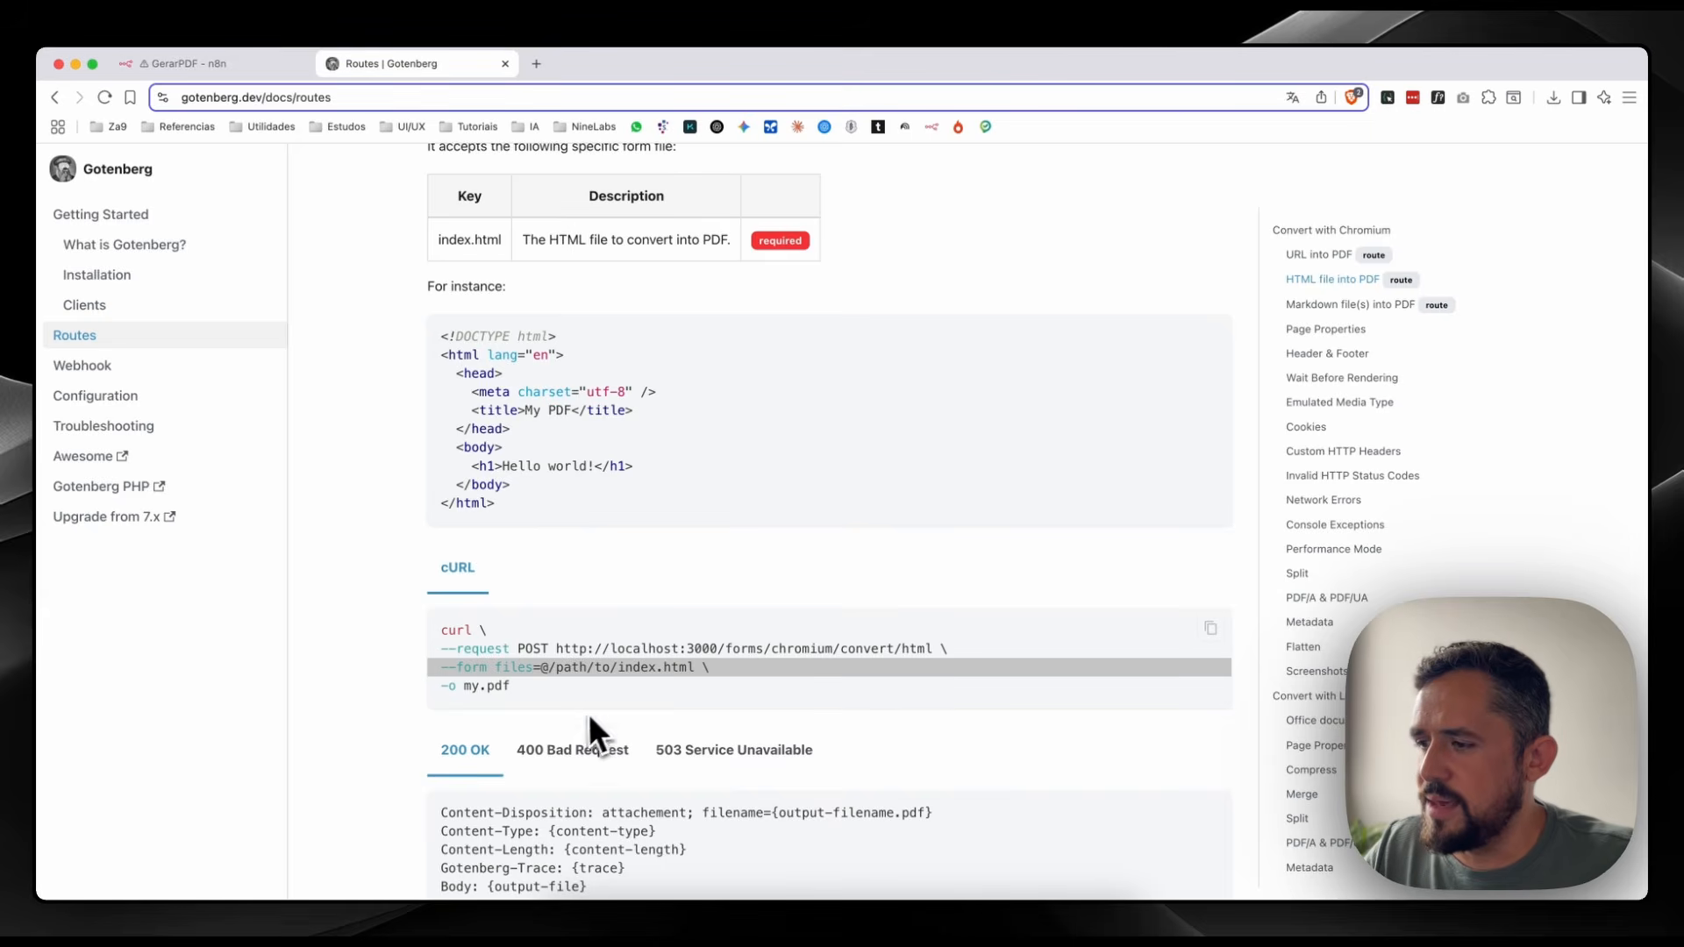
{"action": "left_click", "coordinate": [158, 65]}
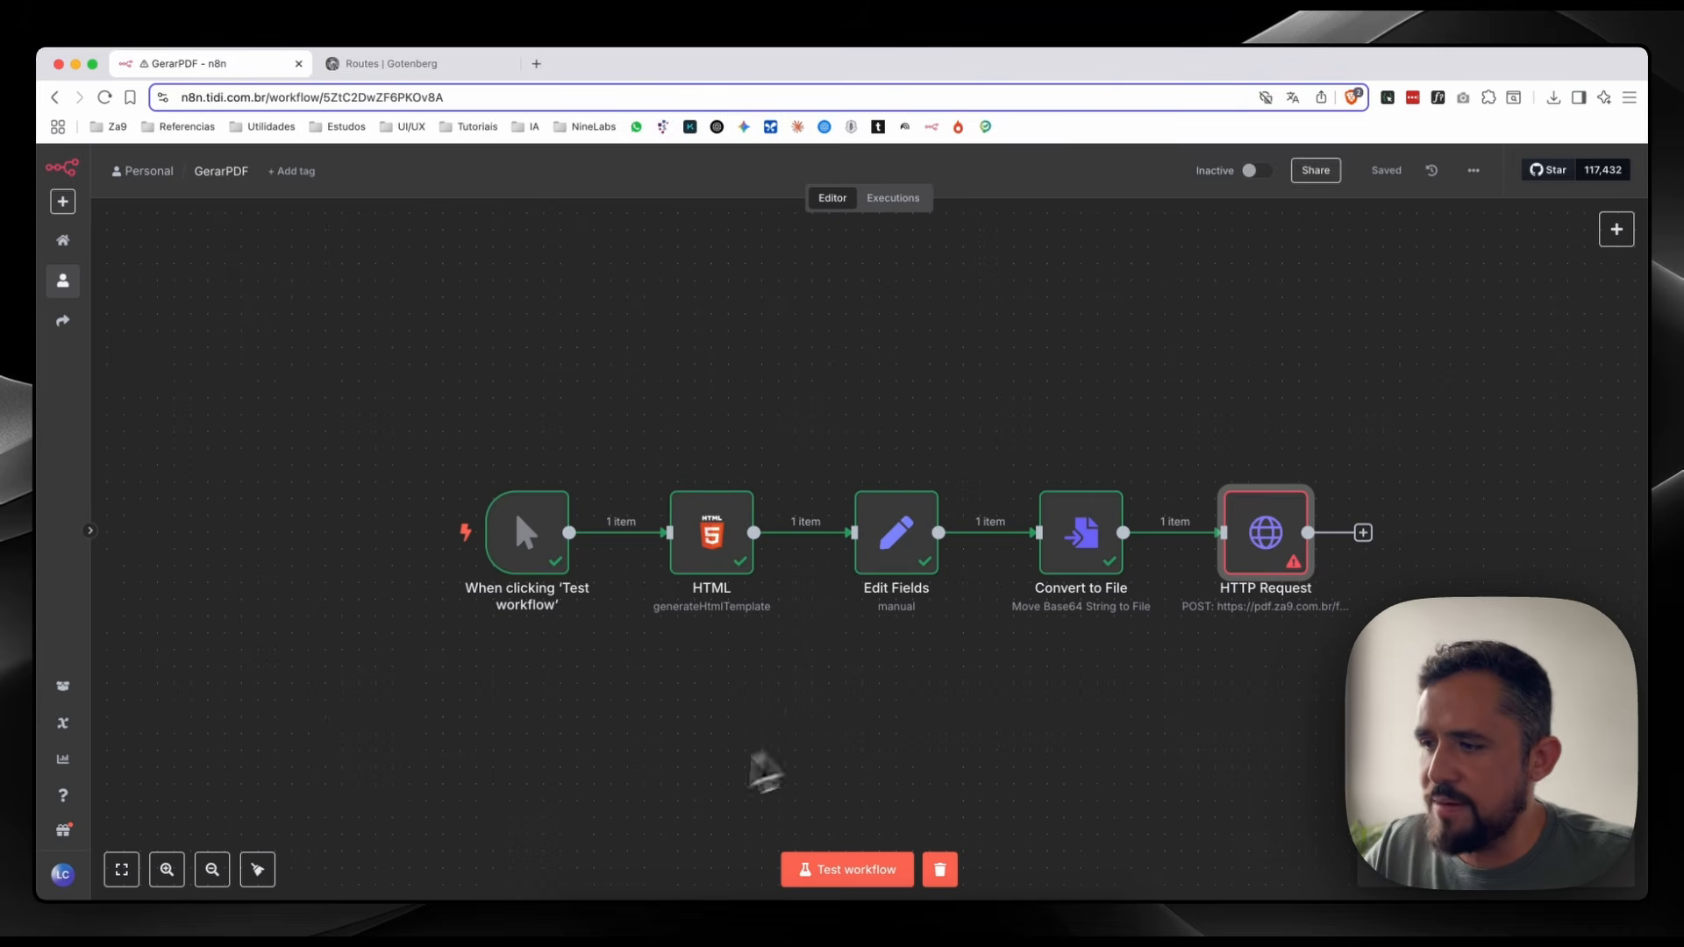
{"action": "left_click", "coordinate": [441, 541]}
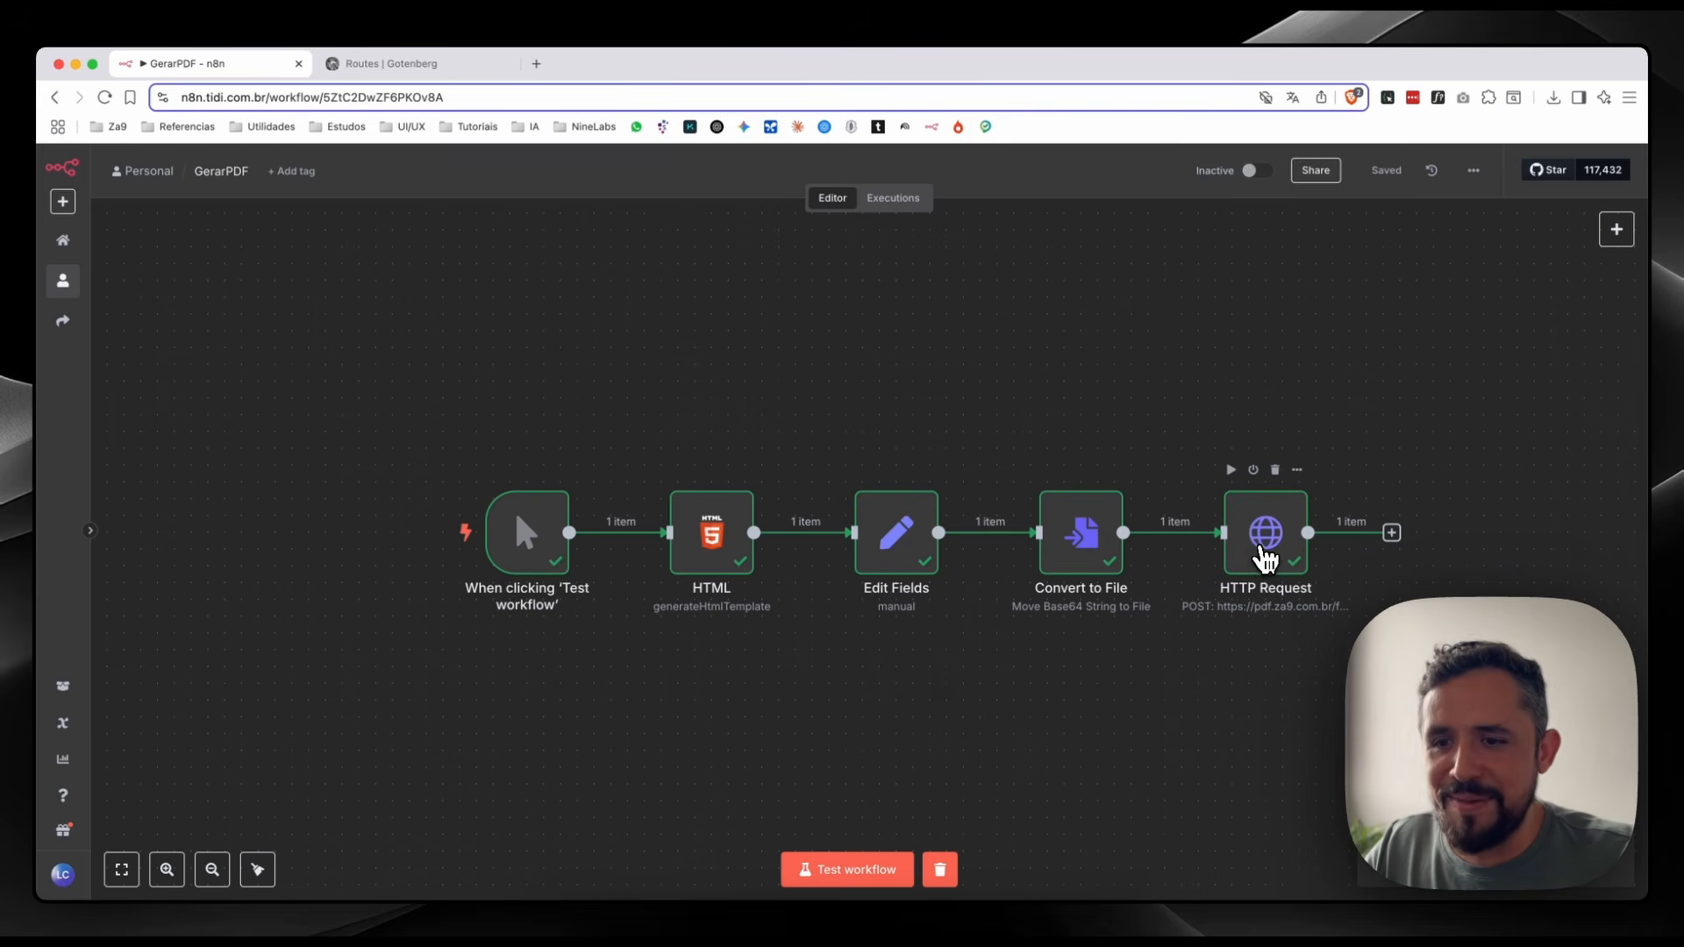
{"action": "double_click", "coordinate": [1265, 554]}
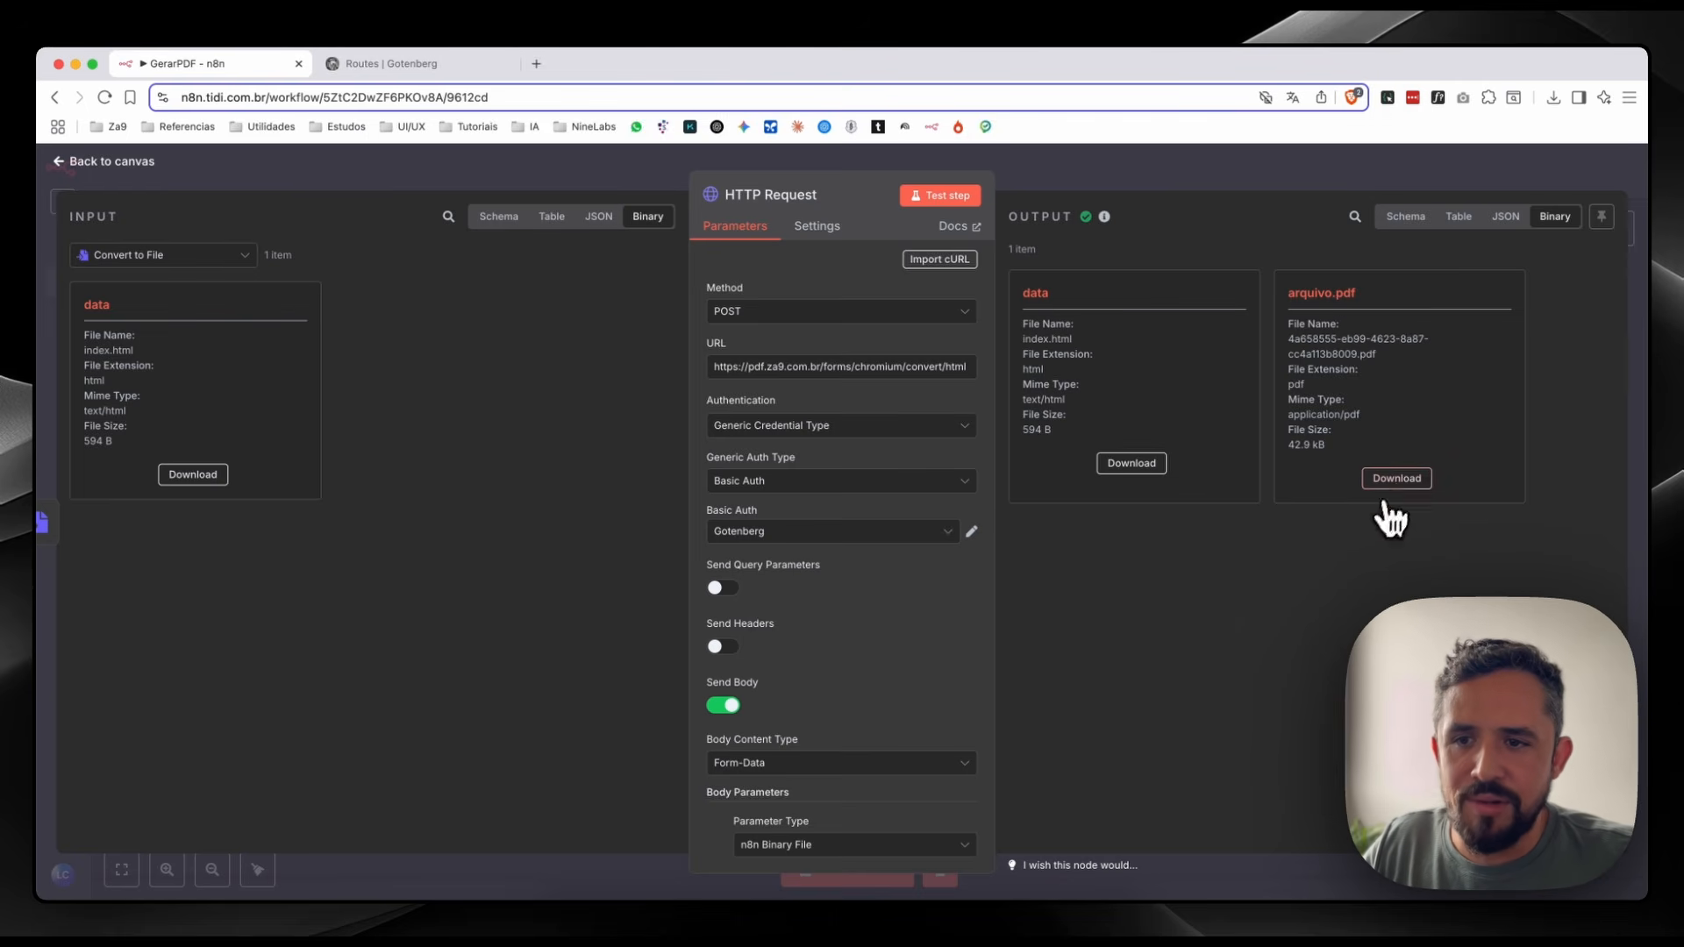
- Download arquivo.pdf to Downloads and preview it with Quick Look
{"action": "left_click", "coordinate": [1396, 478]}
{"action": "left_click", "coordinate": [1126, 636]}
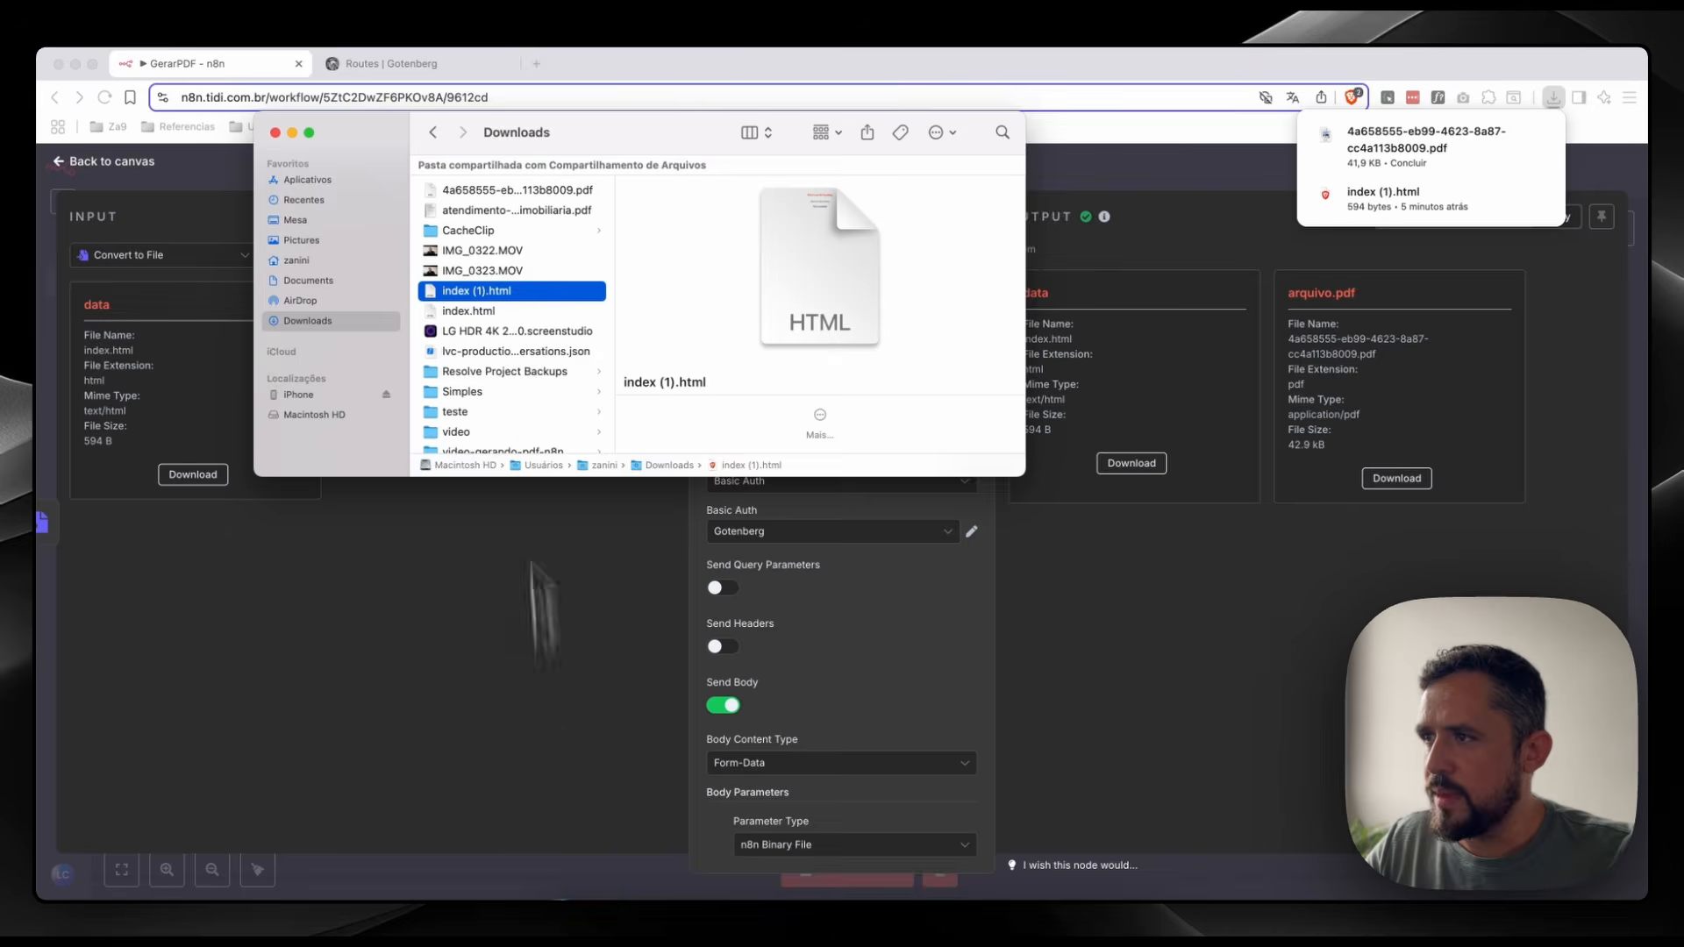
{"action": "left_click", "coordinate": [517, 190]}
{"action": "key", "text": "space"}
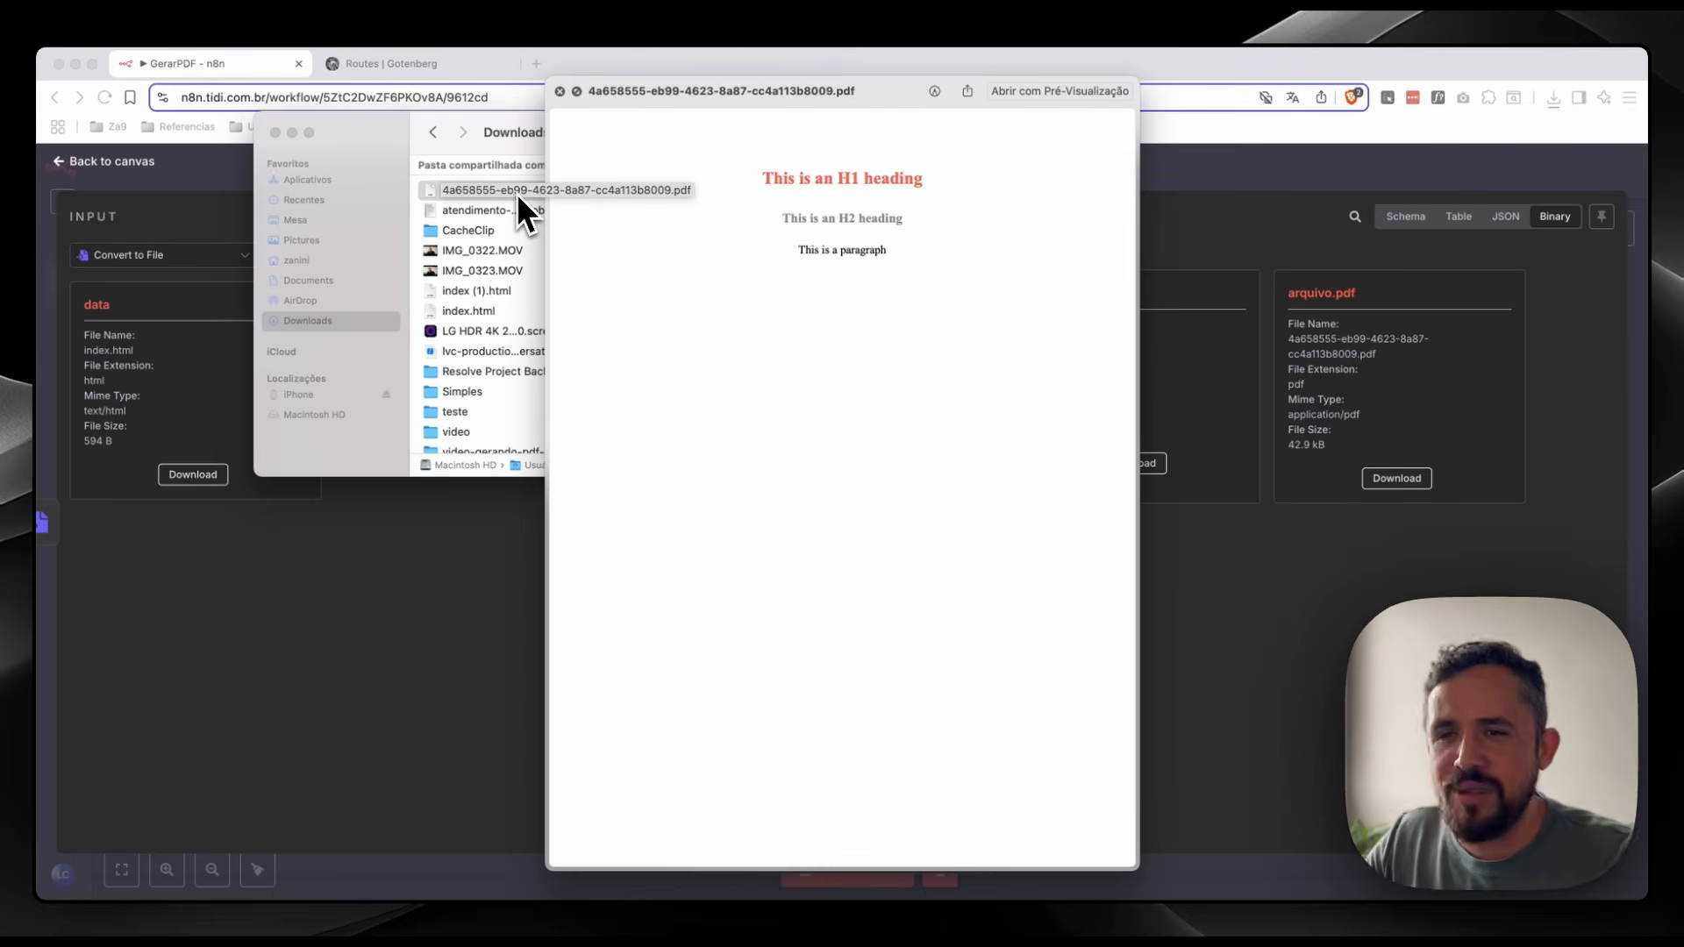
{"action": "key", "text": "space"}
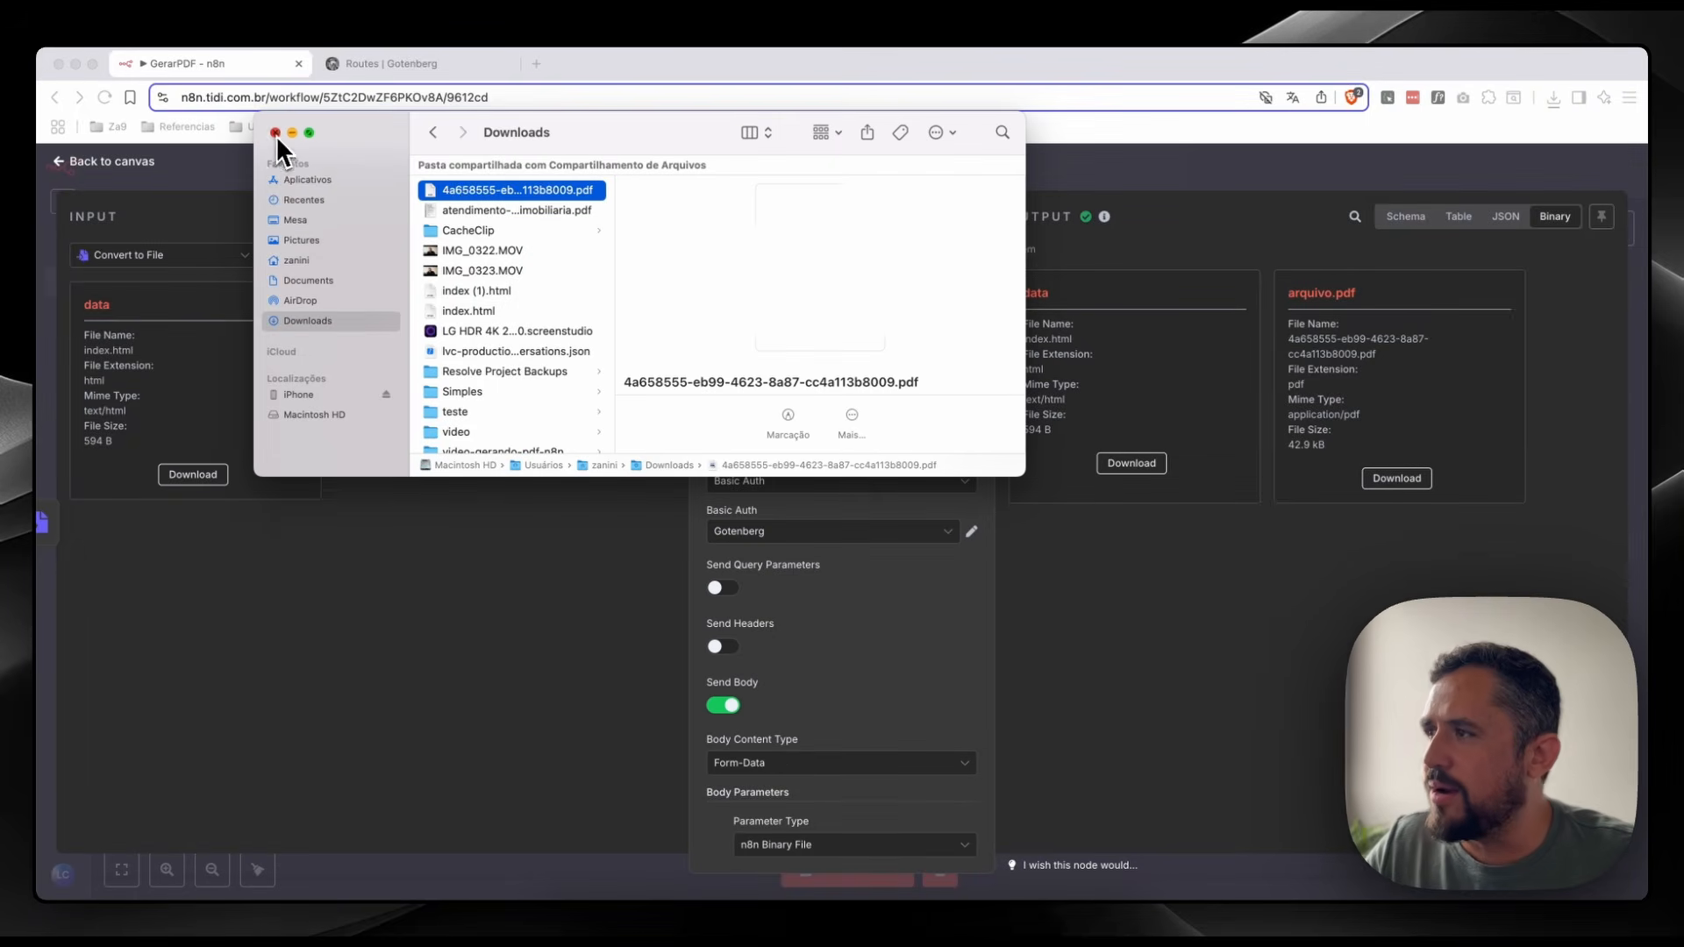
- Close the Downloads window, return to the canvas and open a new browser tab
{"action": "left_click", "coordinate": [274, 132]}
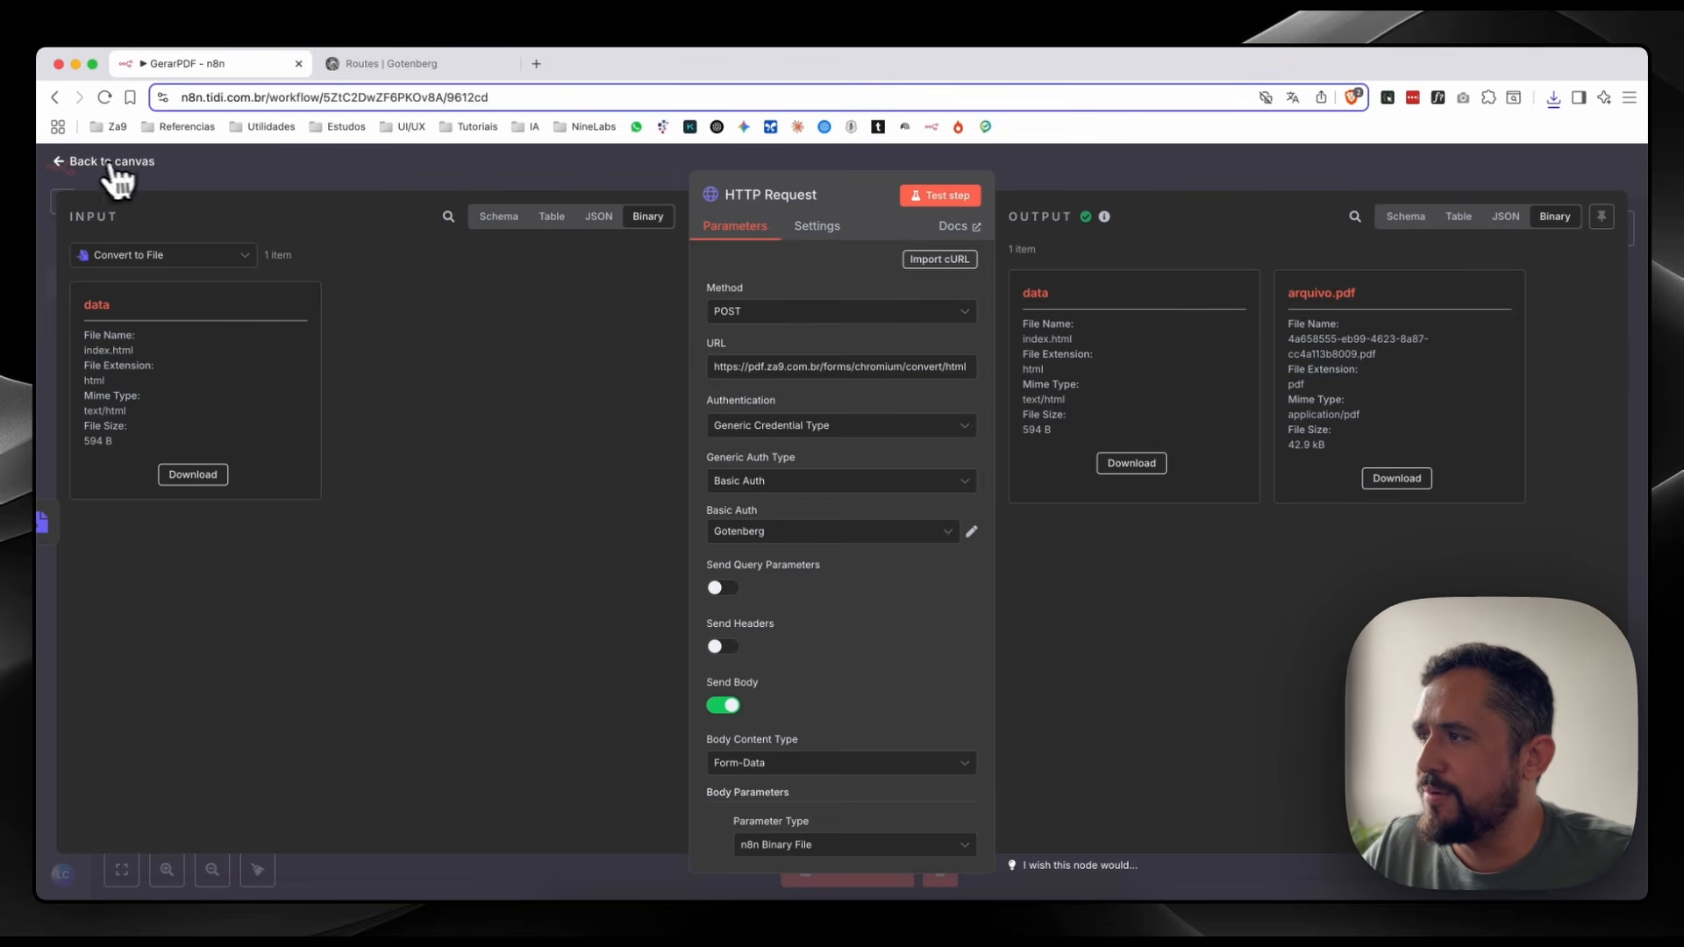
{"action": "left_click", "coordinate": [80, 163]}
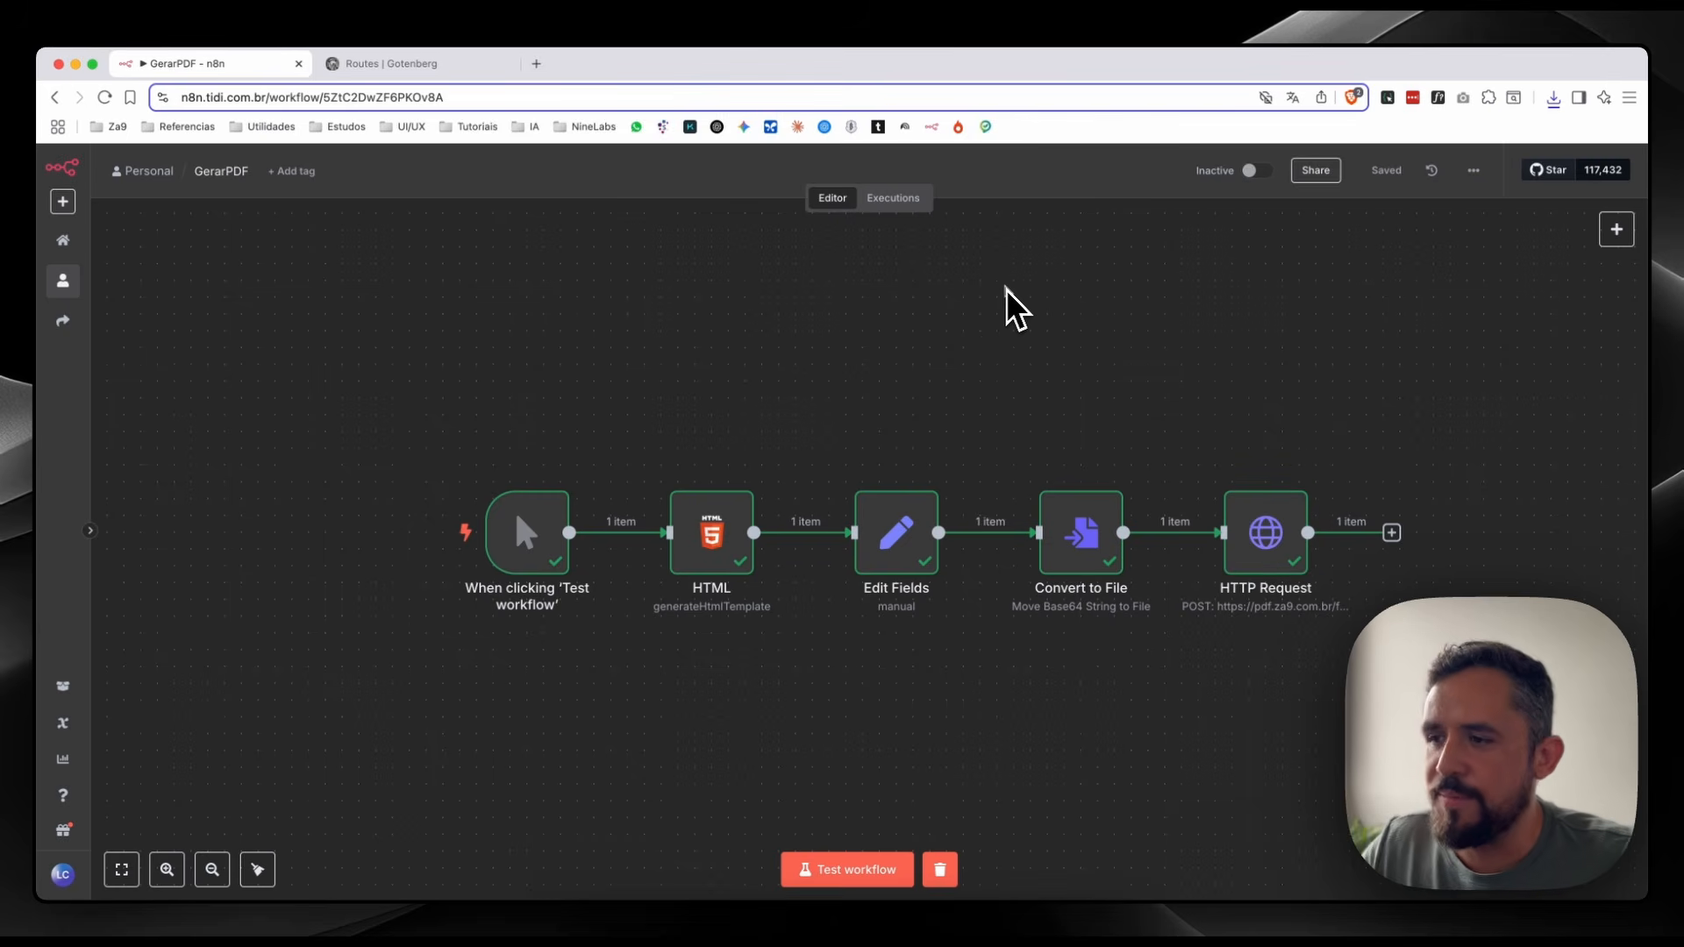
{"action": "key", "text": "super+t"}
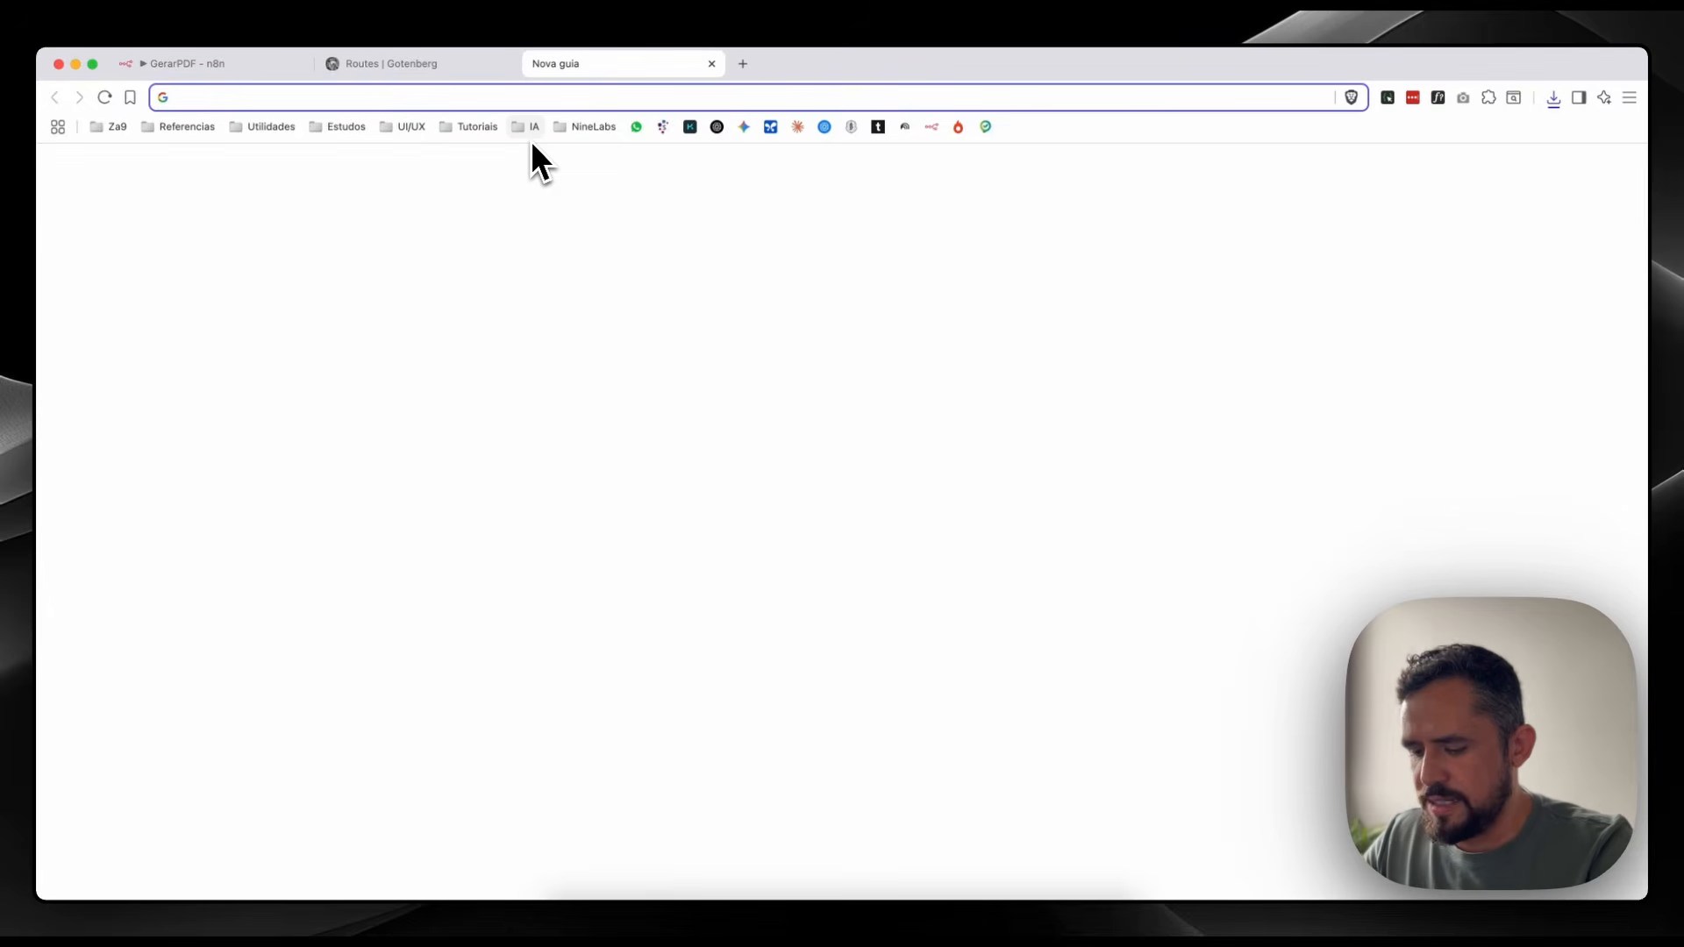
- Ask ChatGPT for a supermarket sales report in HTML and CSS
{"action": "type", "text": "g"}
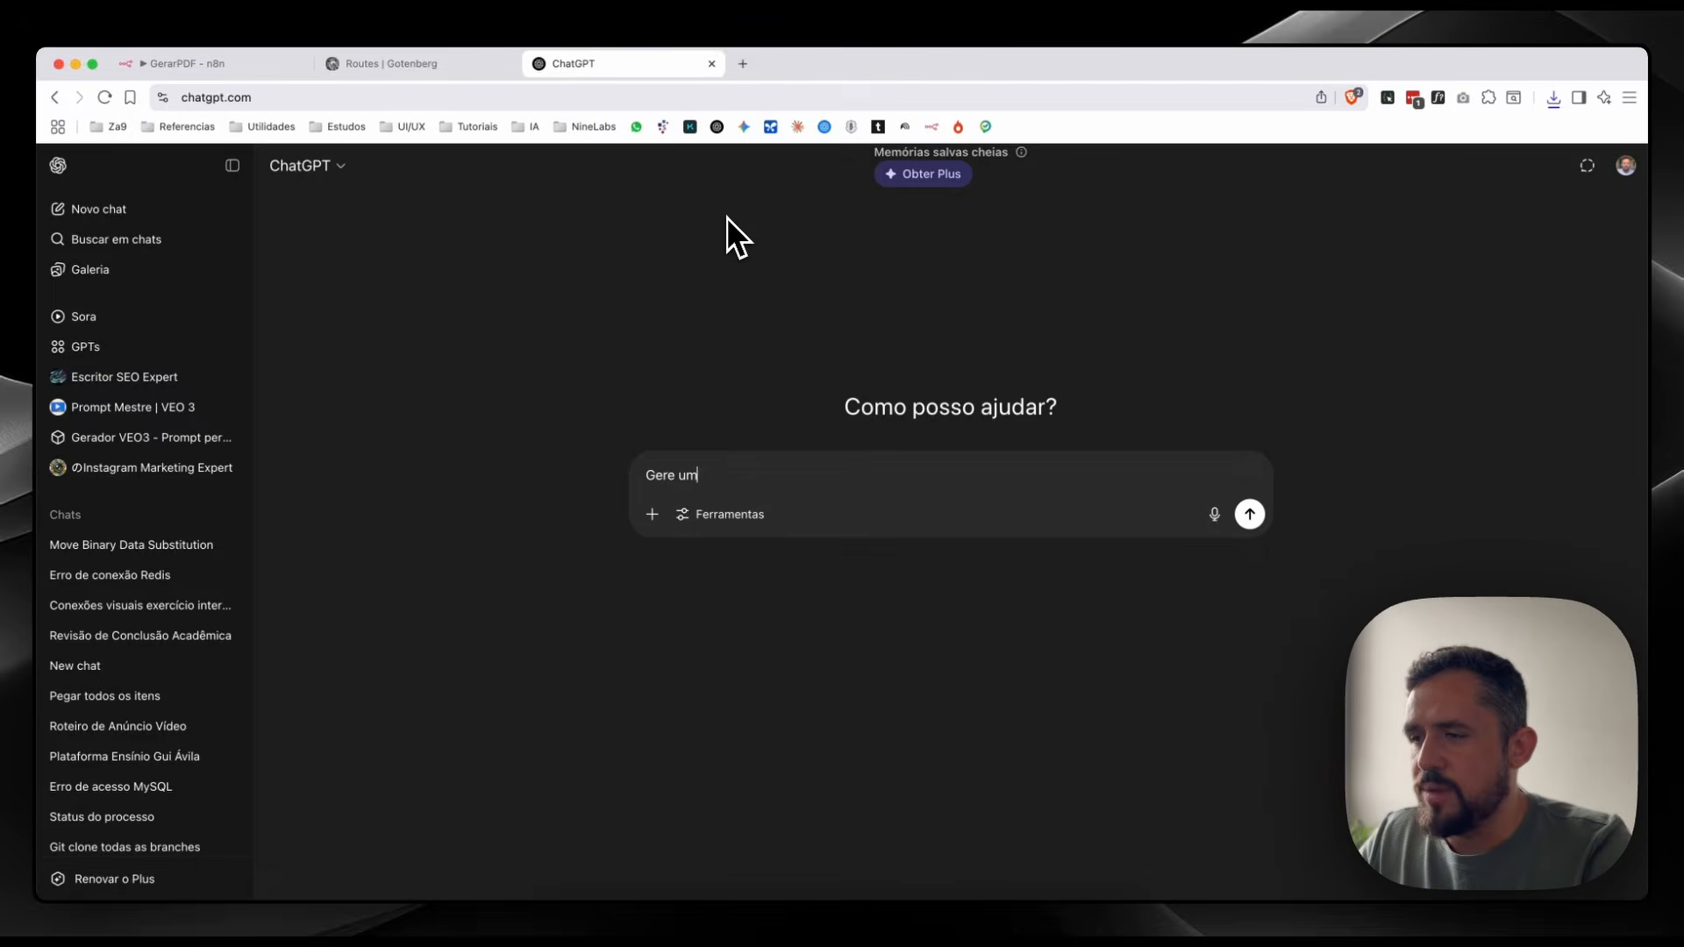
{"action": "type", "text": "um rela"}
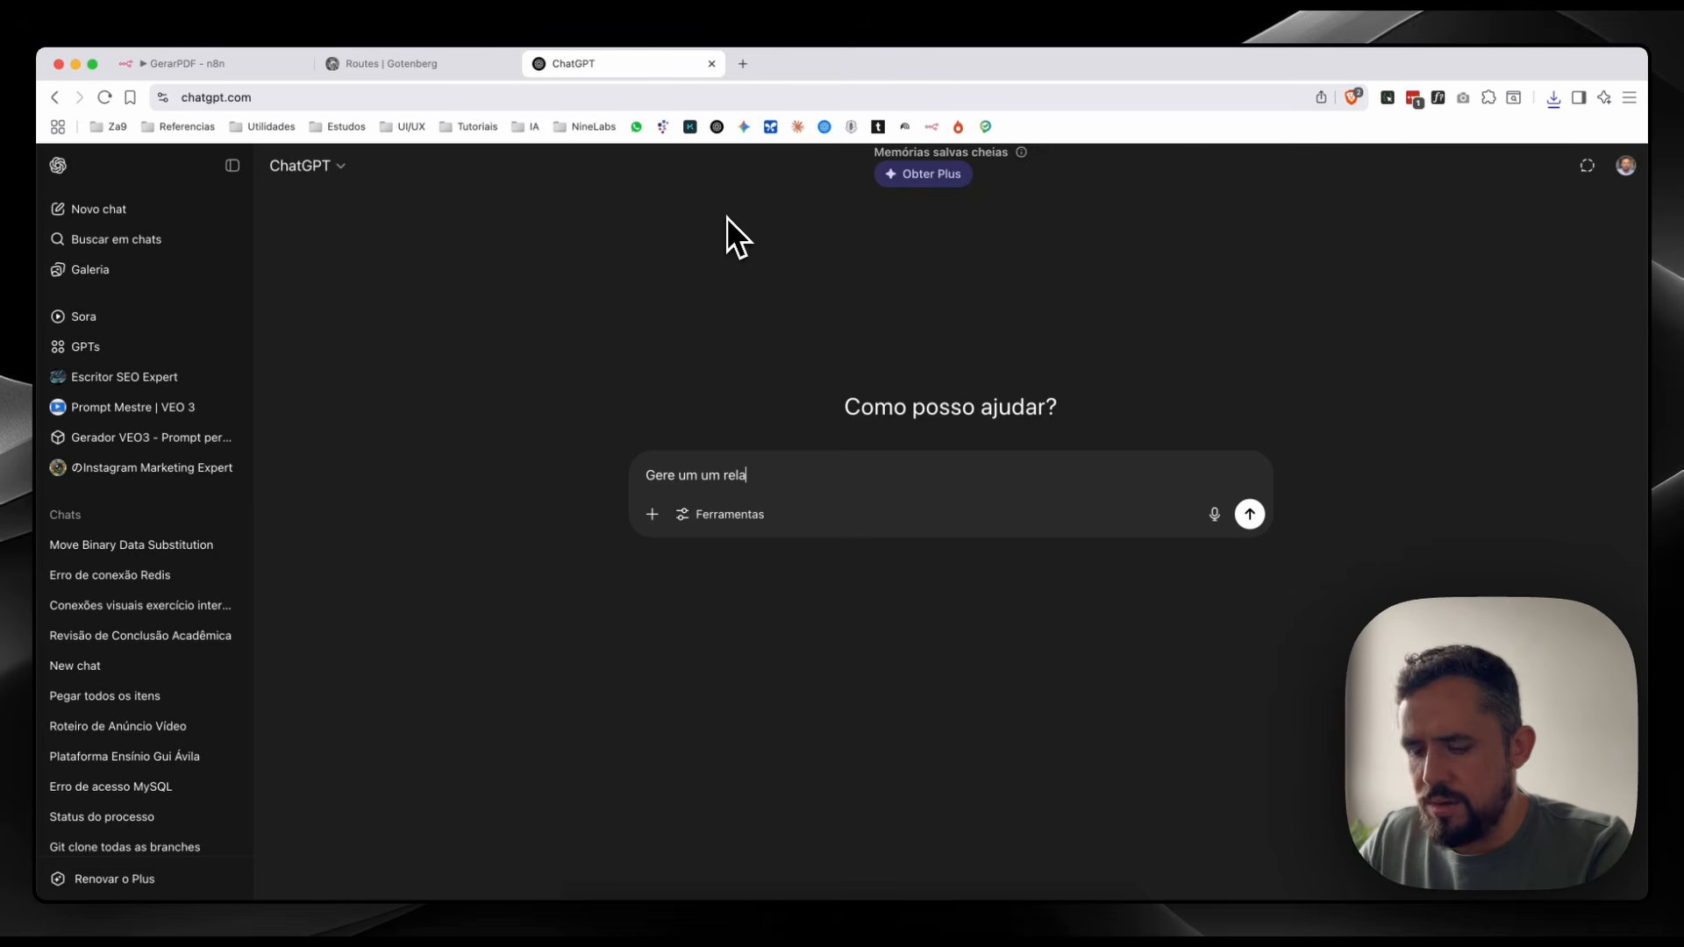
{"action": "type", "text": "tório de vendas de supermercado contendo produto quantidade e preço some"}
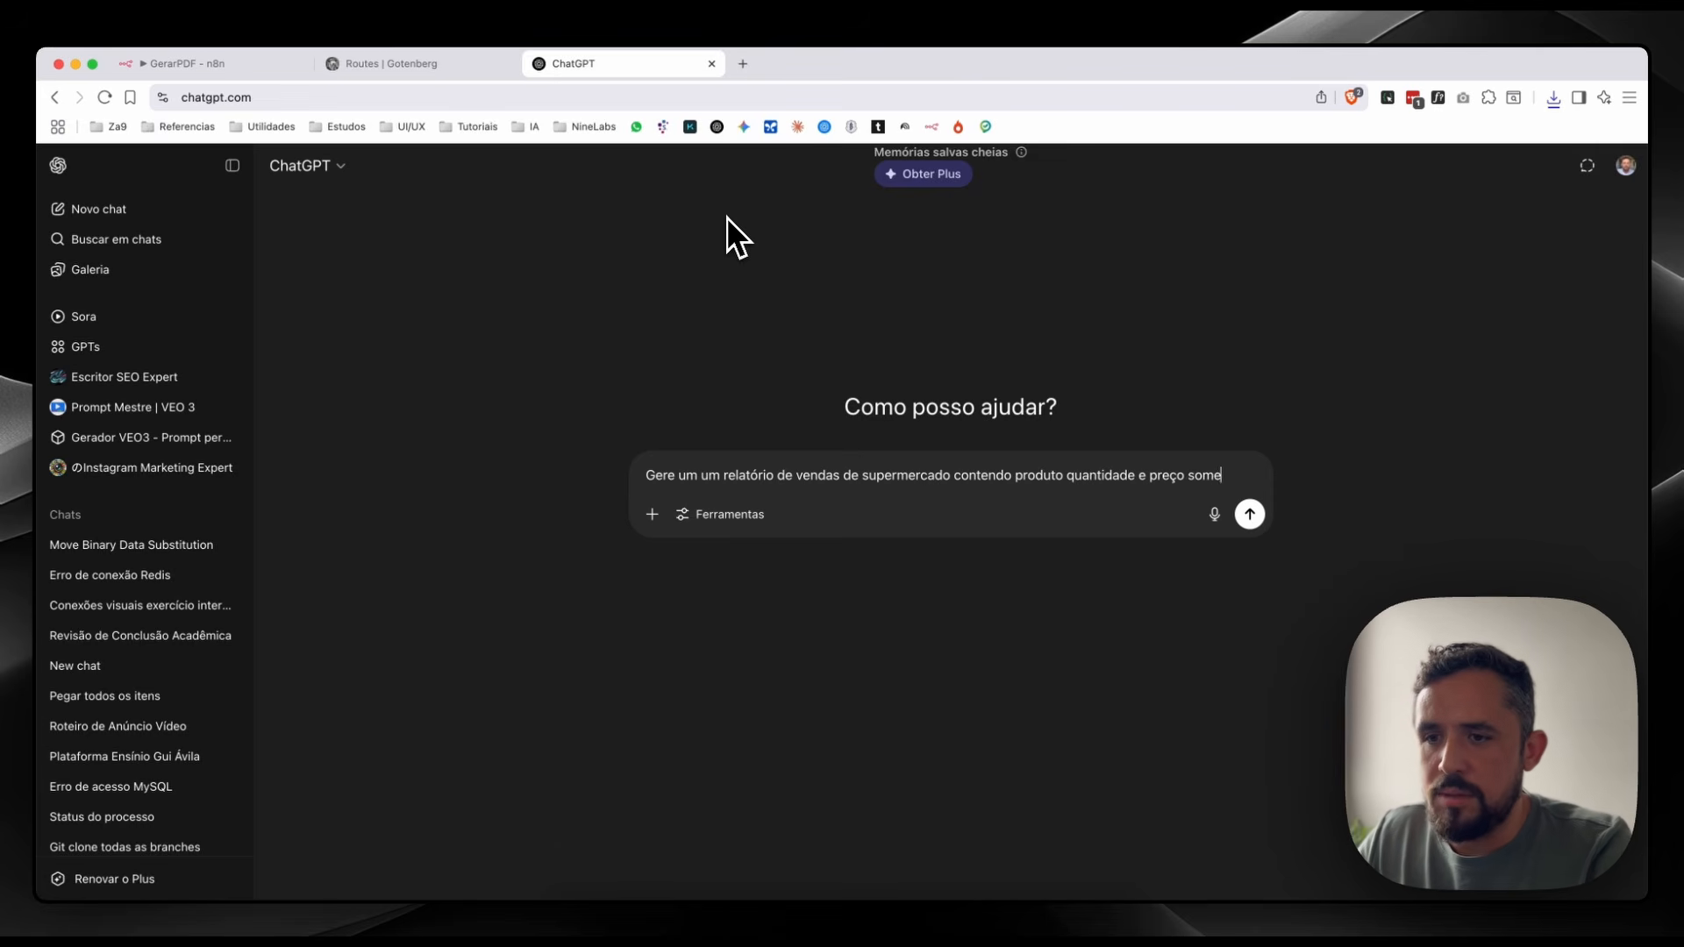
{"action": "type", "text": "nte em html"}
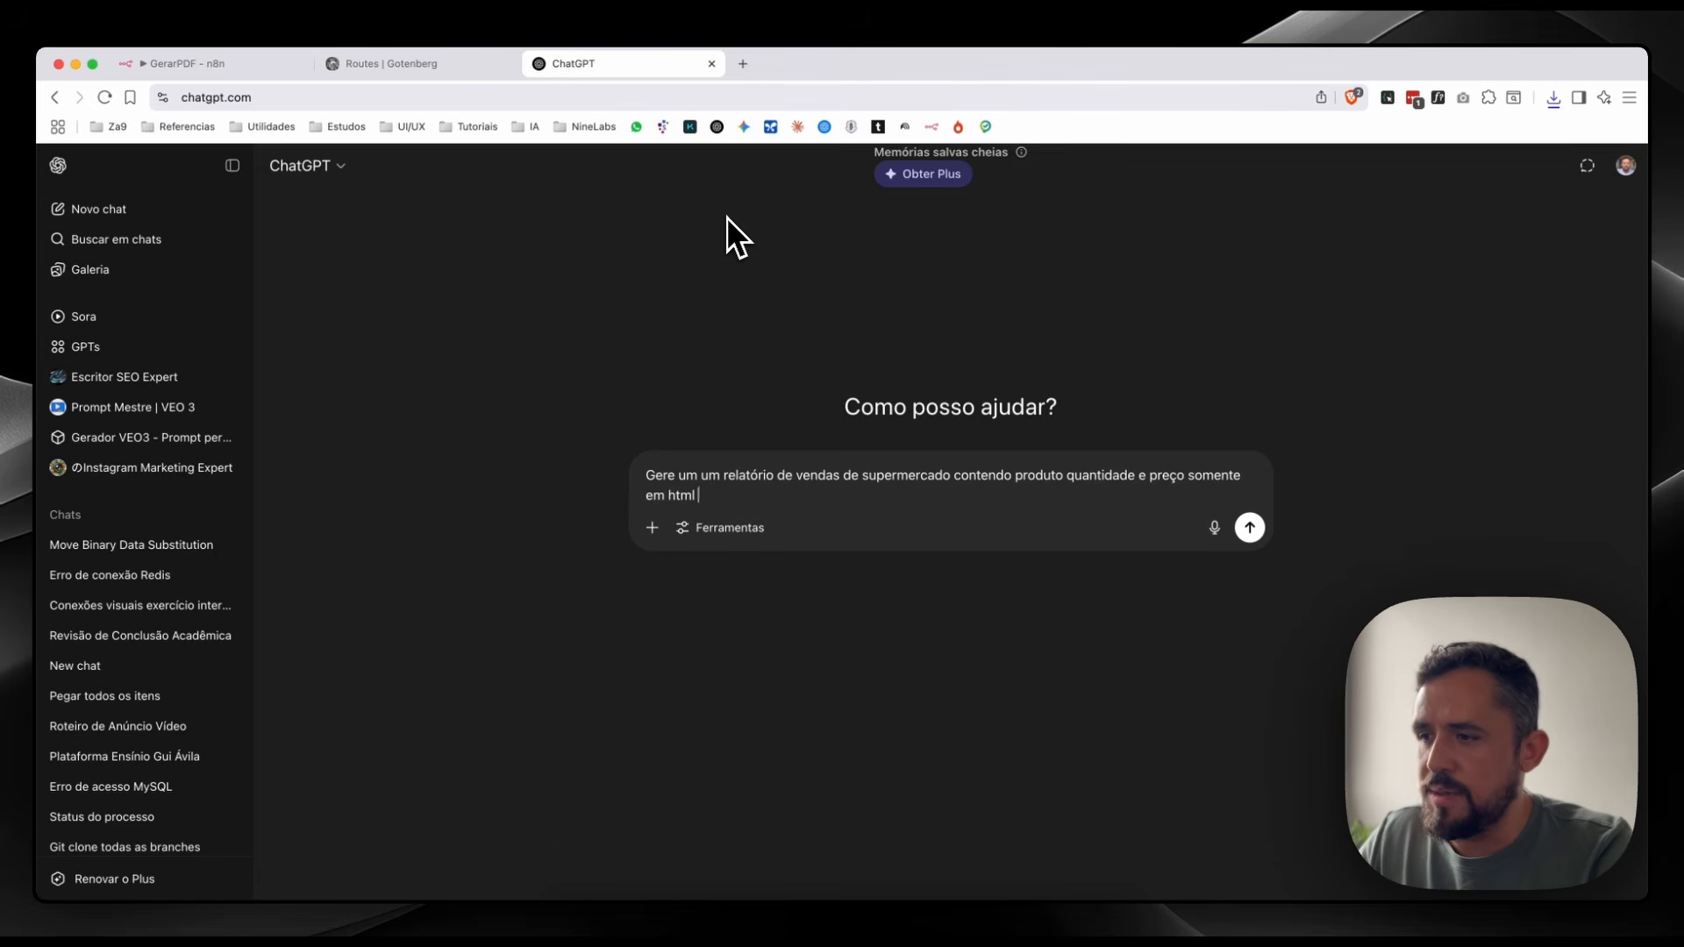
{"action": "type", "text": " e css"}
{"action": "key", "text": "Return"}
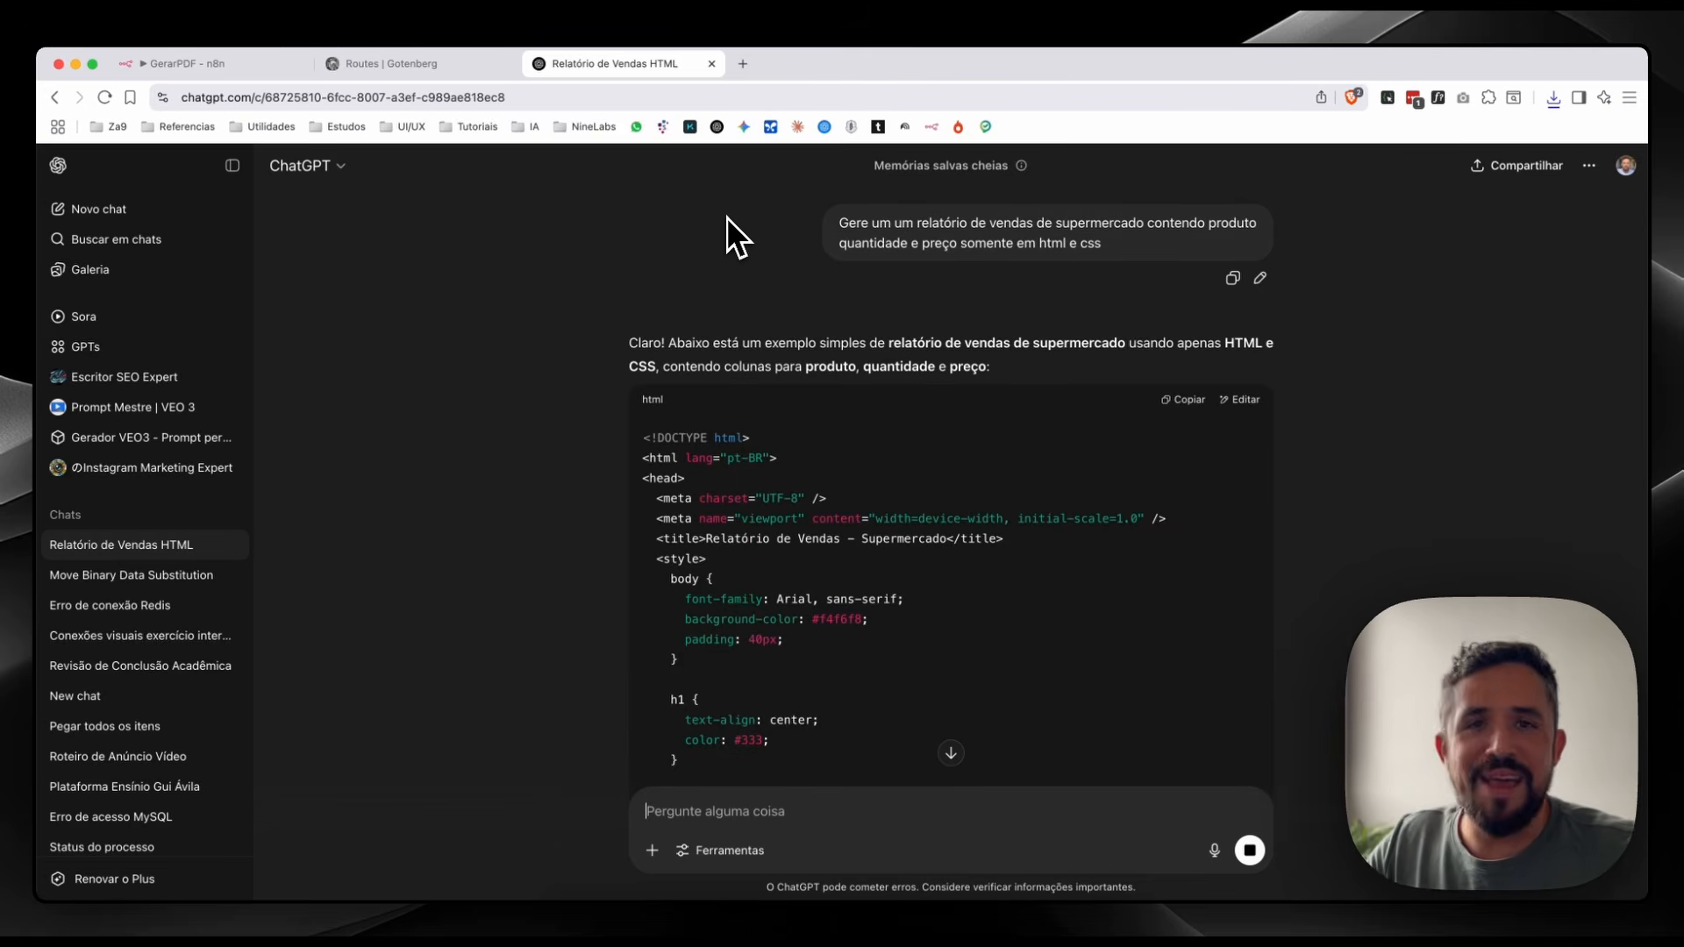
- Review the generated report and copy its HTML code
{"action": "scroll", "coordinate": [1020, 562], "scroll_direction": "down", "scroll_amount": 10}
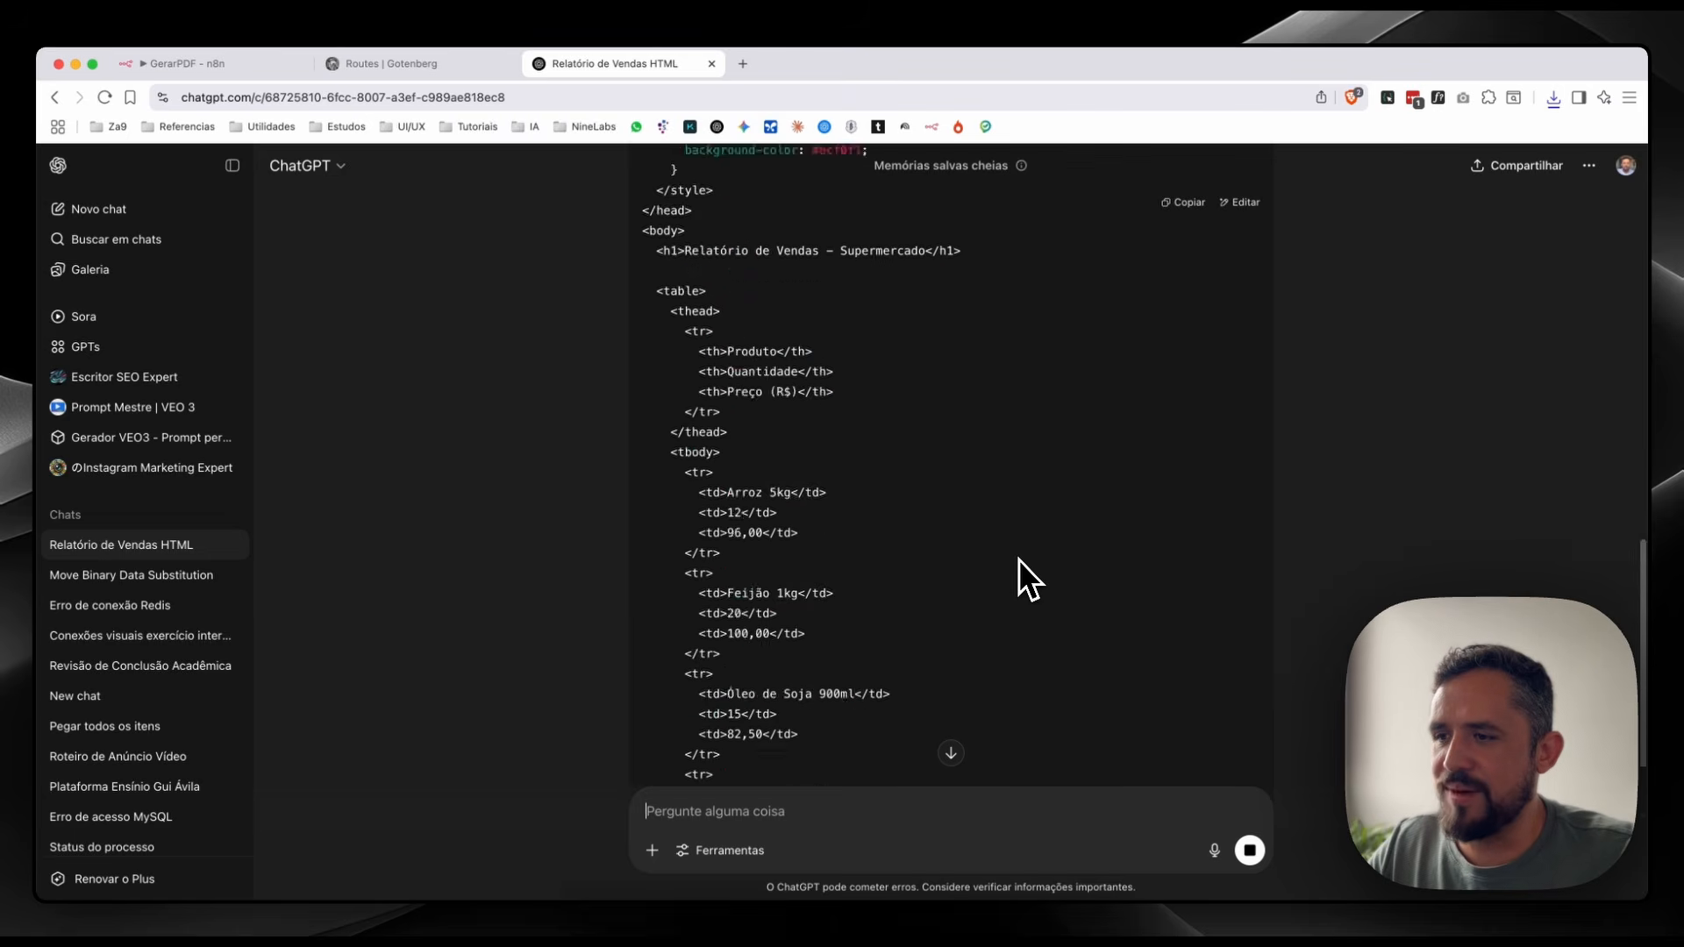
{"action": "scroll", "coordinate": [1018, 559], "scroll_direction": "down", "scroll_amount": 5}
{"action": "scroll", "coordinate": [1018, 559], "scroll_direction": "up", "scroll_amount": 7}
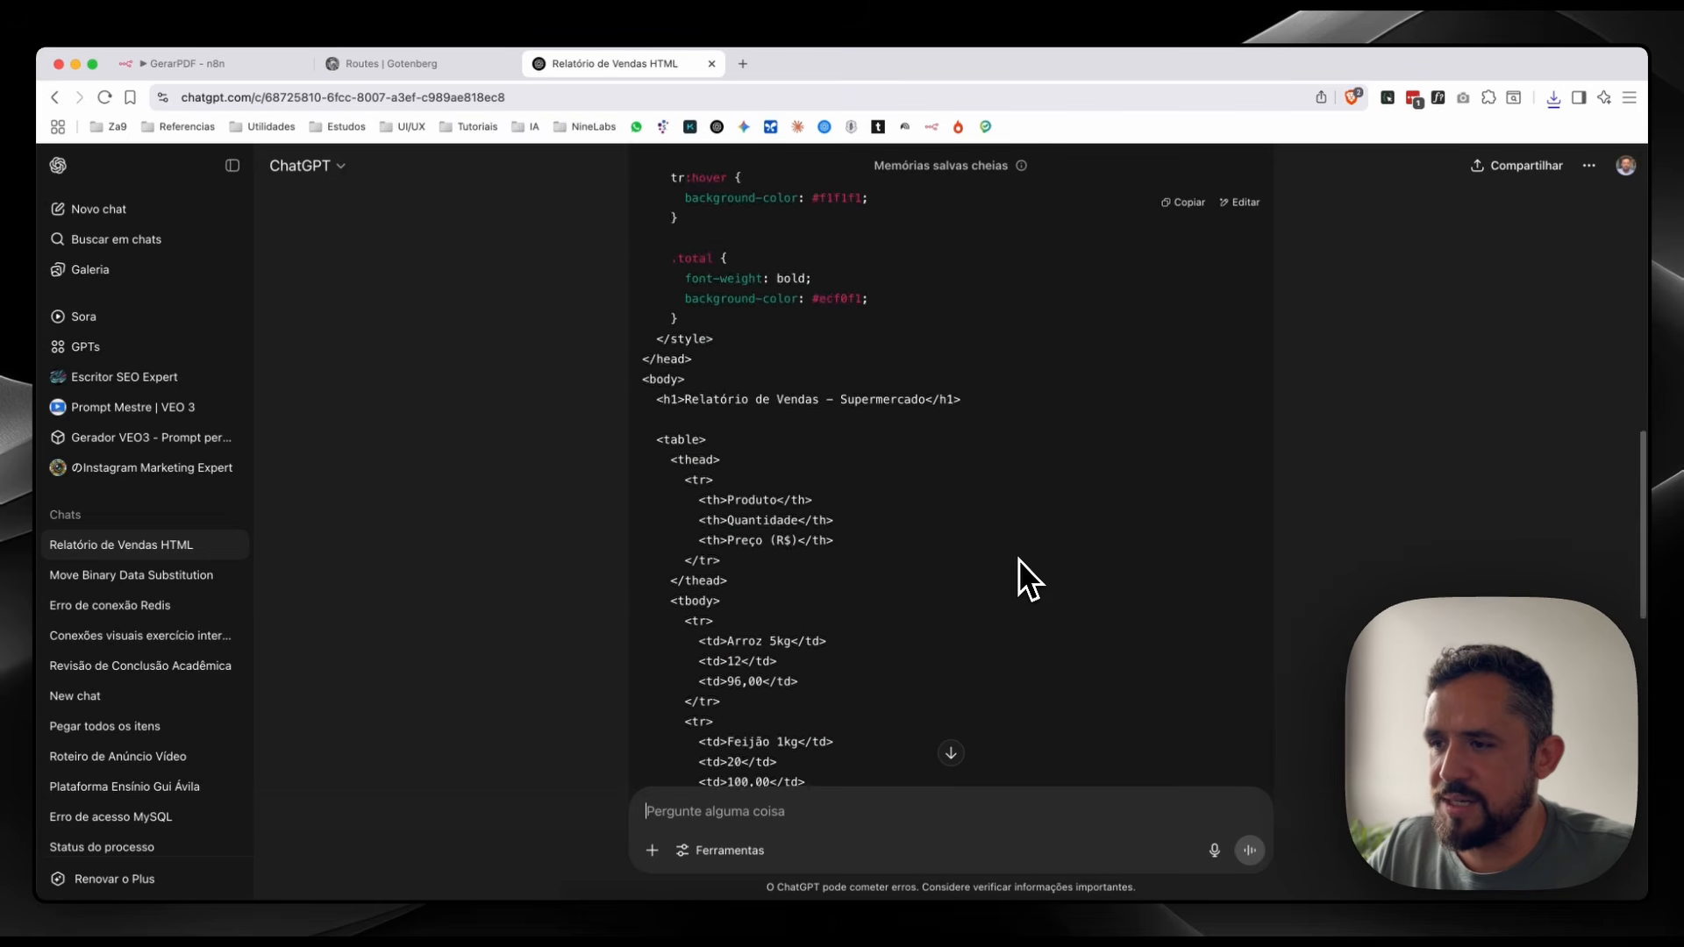
{"action": "scroll", "coordinate": [1018, 559], "scroll_direction": "up", "scroll_amount": 8}
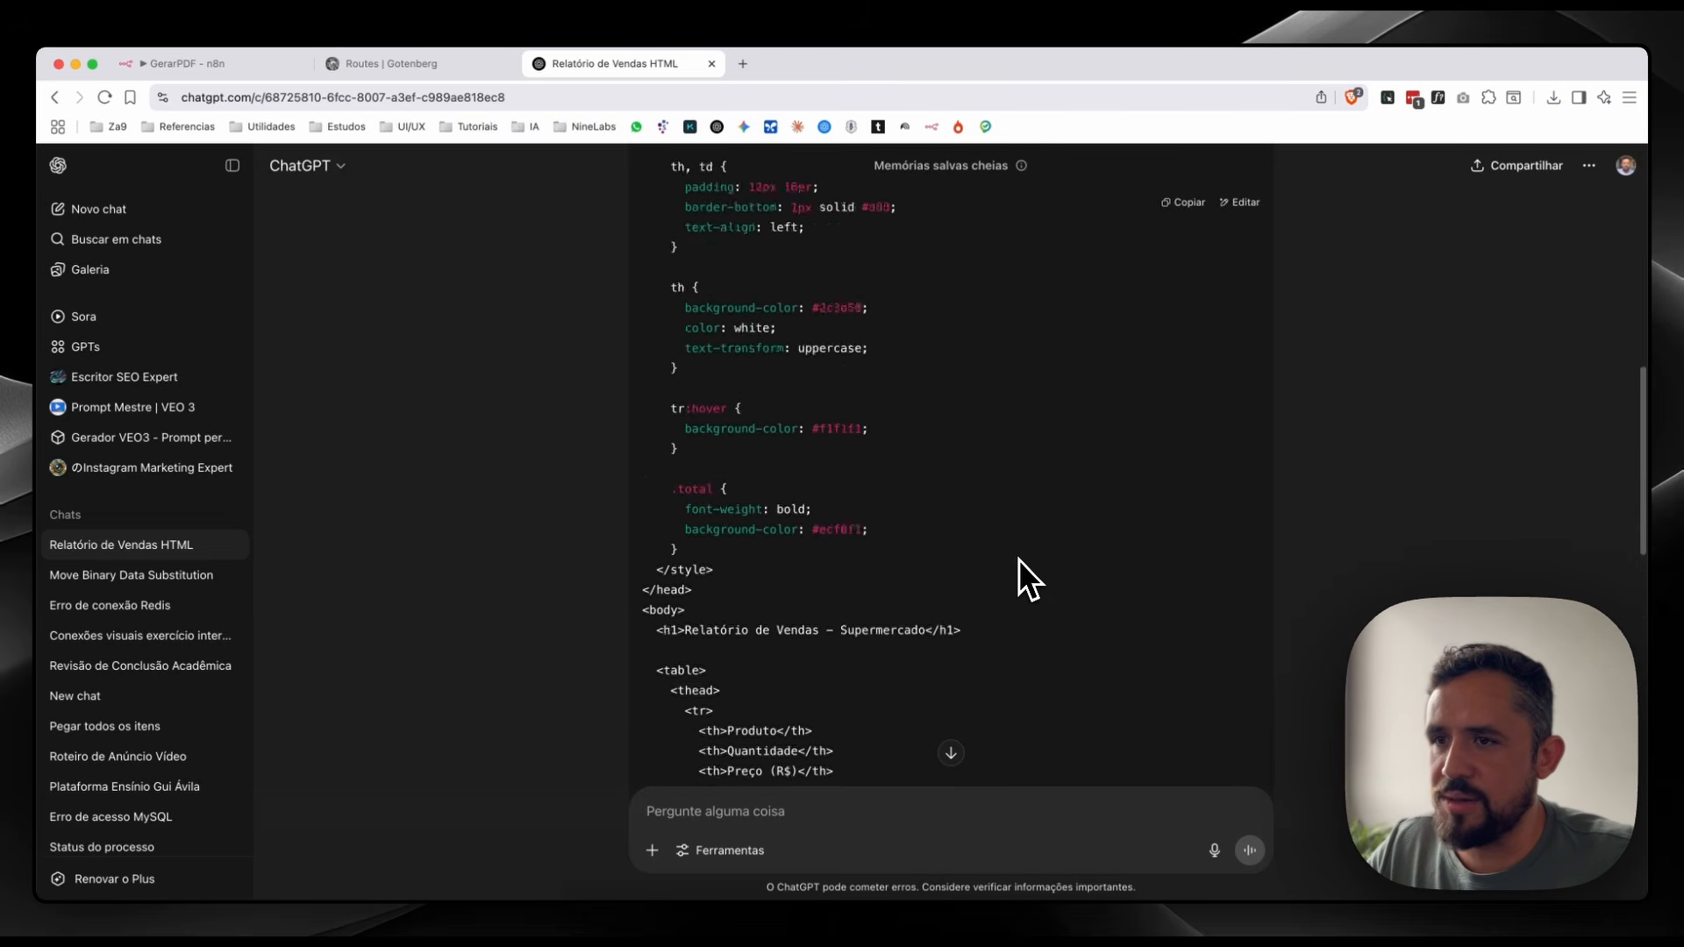
{"action": "left_click", "coordinate": [1182, 206]}
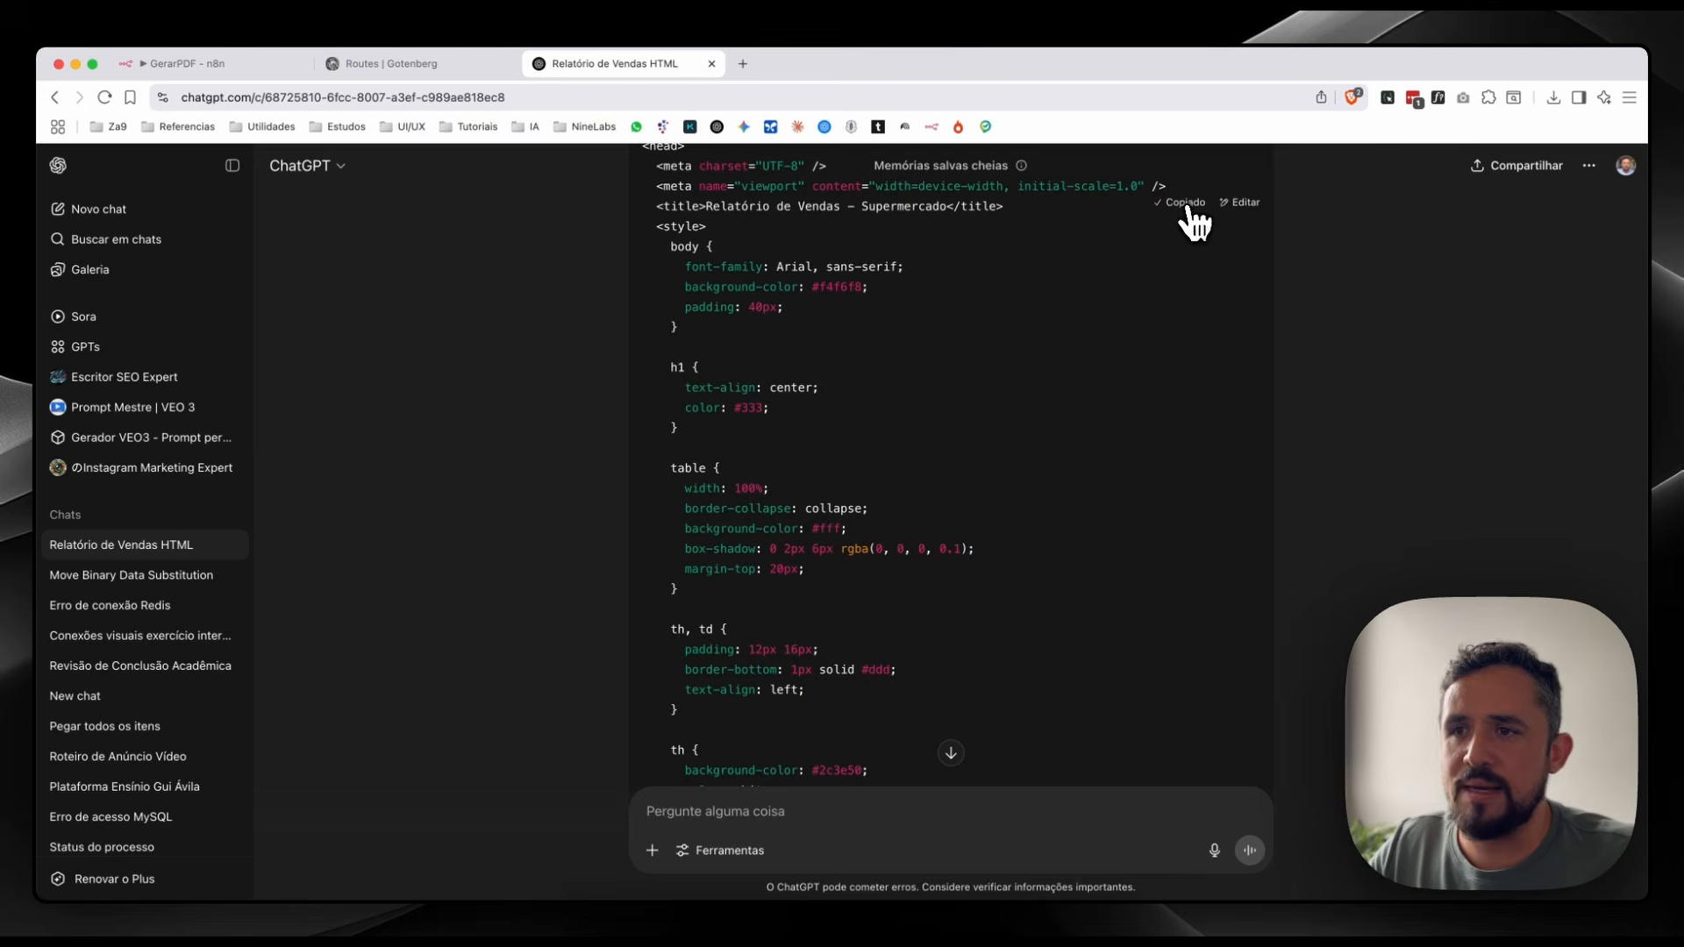
{"action": "left_click", "coordinate": [232, 75]}
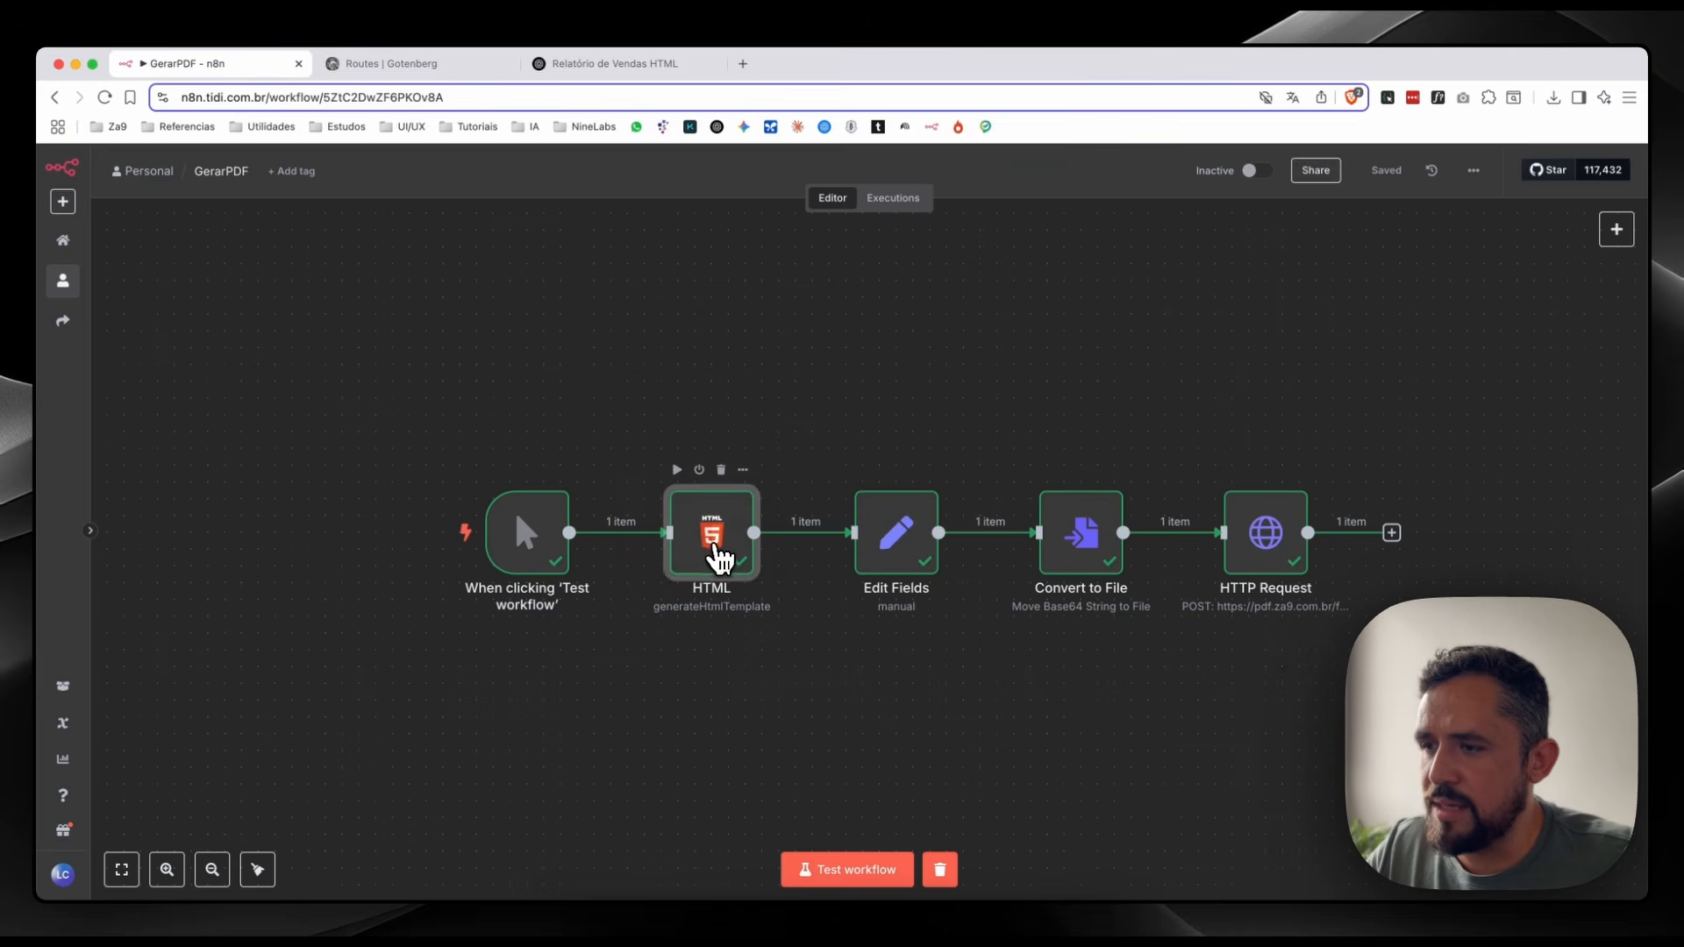
- Swap the HTML node's default template for the copied sales report code, test it, then run the workflow
{"action": "double_click", "coordinate": [718, 558]}
{"action": "left_click", "coordinate": [831, 545]}
{"action": "key", "text": "super+a"}
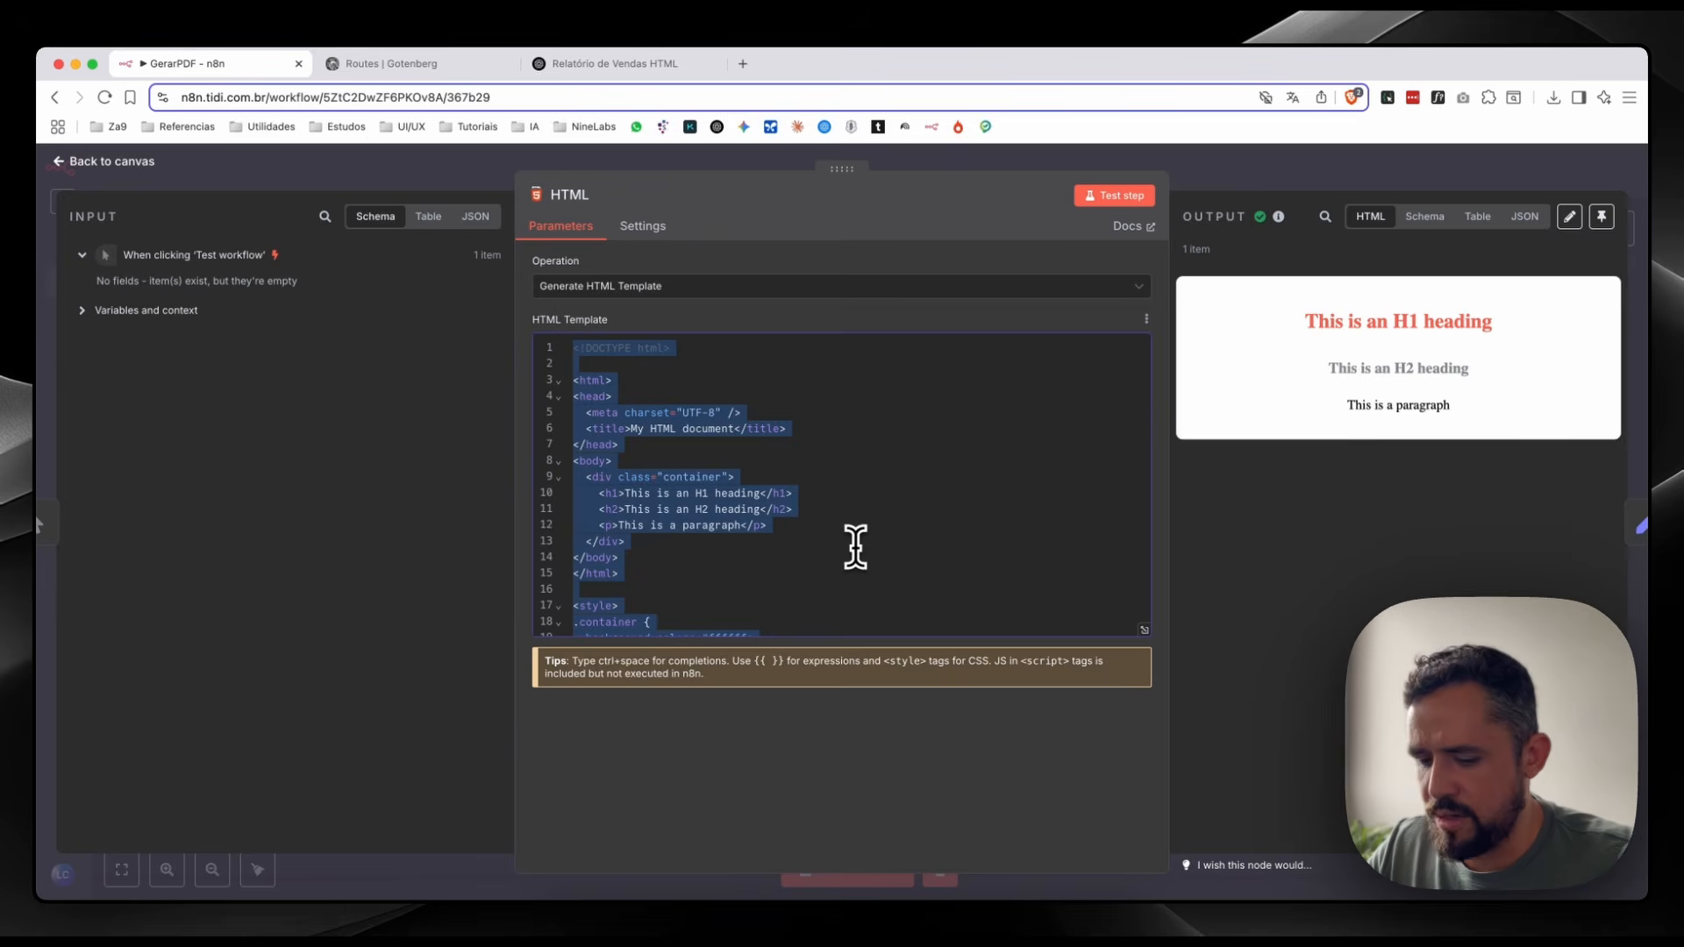
{"action": "key", "text": "BackSpace"}
{"action": "key", "text": "super+v"}
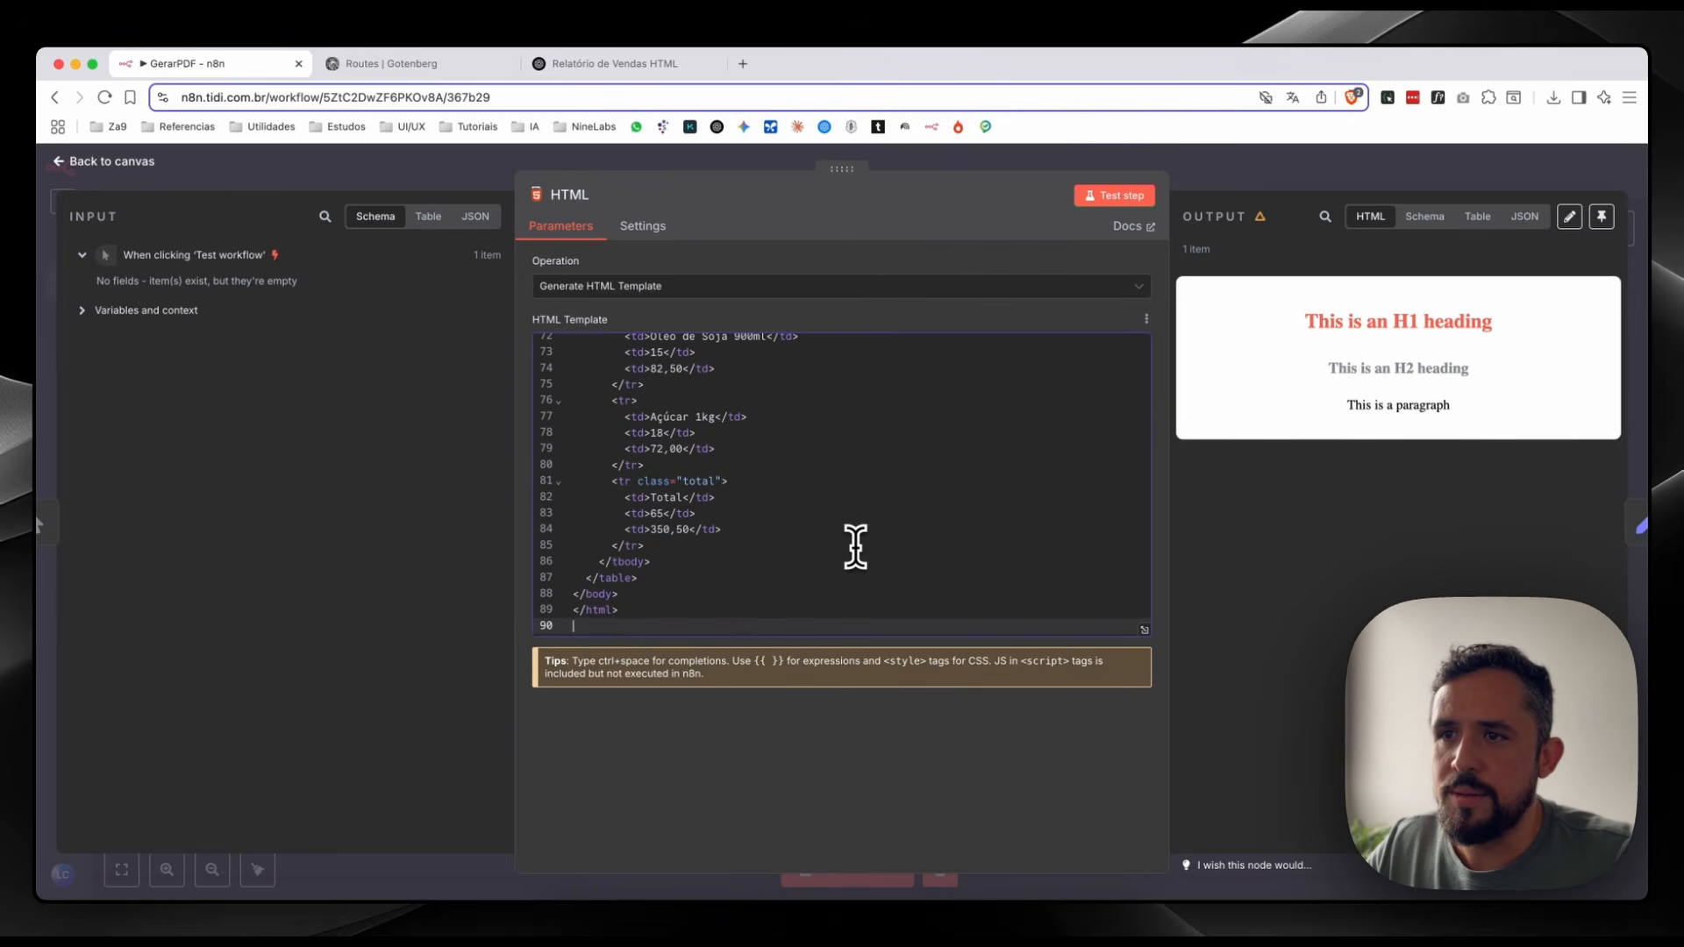
{"action": "left_click", "coordinate": [1119, 201]}
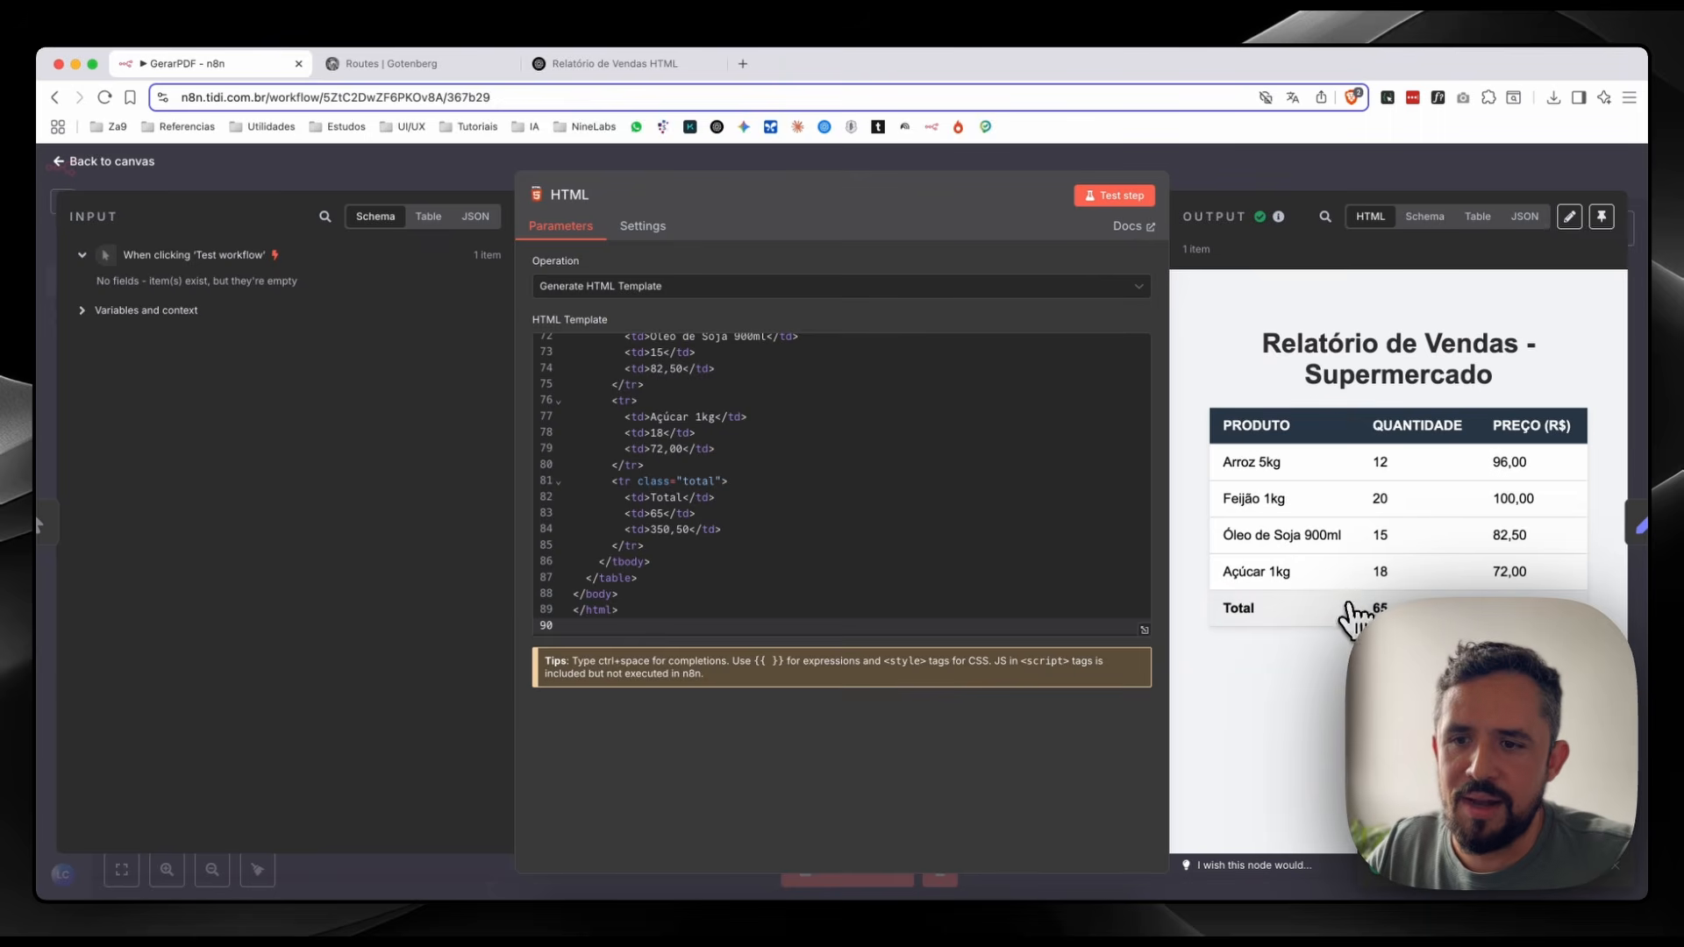
{"action": "left_click", "coordinate": [60, 163]}
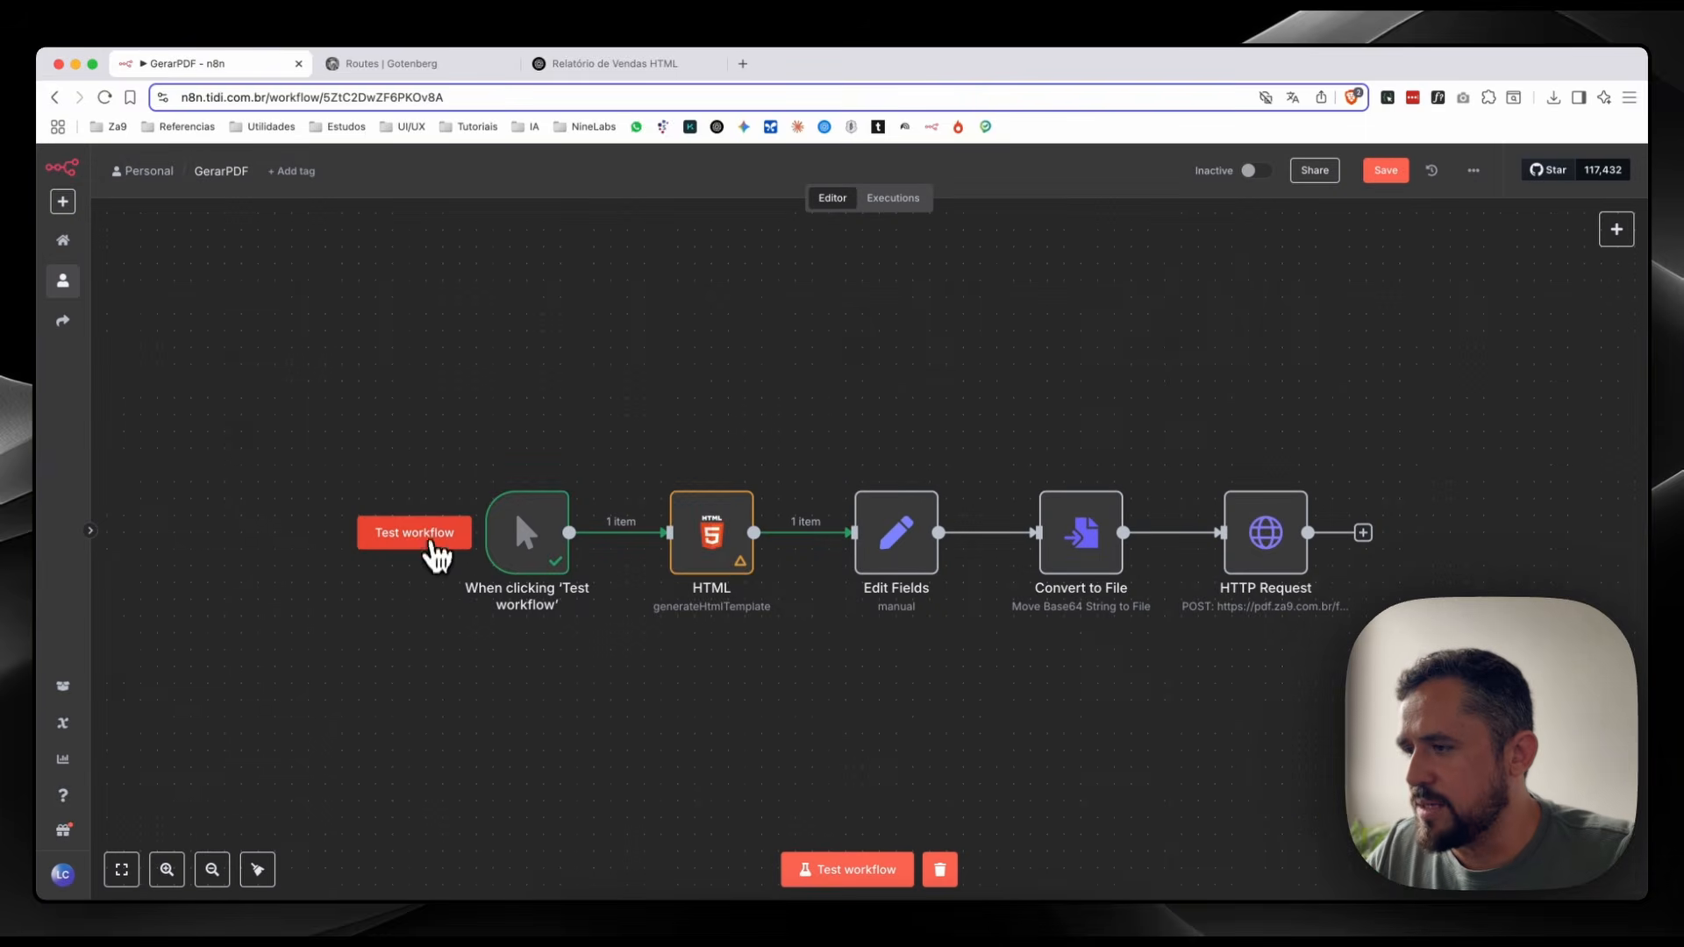
{"action": "left_click", "coordinate": [434, 545]}
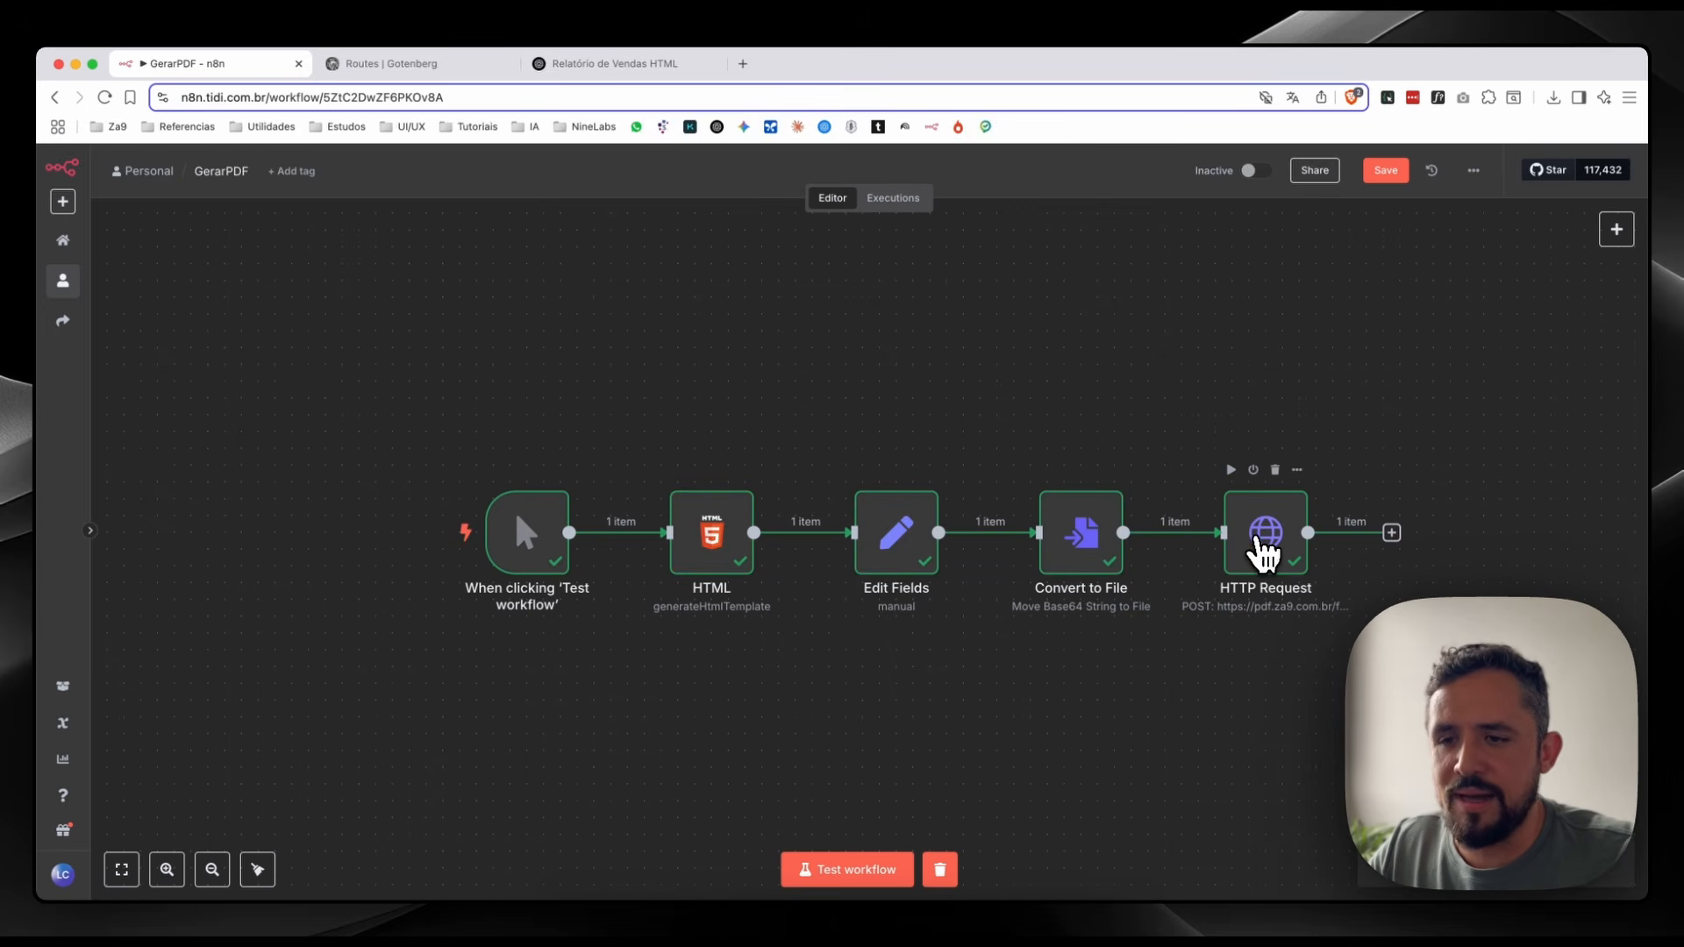
- Download the HTTP Request node's arquivo.pdf into Downloads
{"action": "double_click", "coordinate": [1260, 536]}
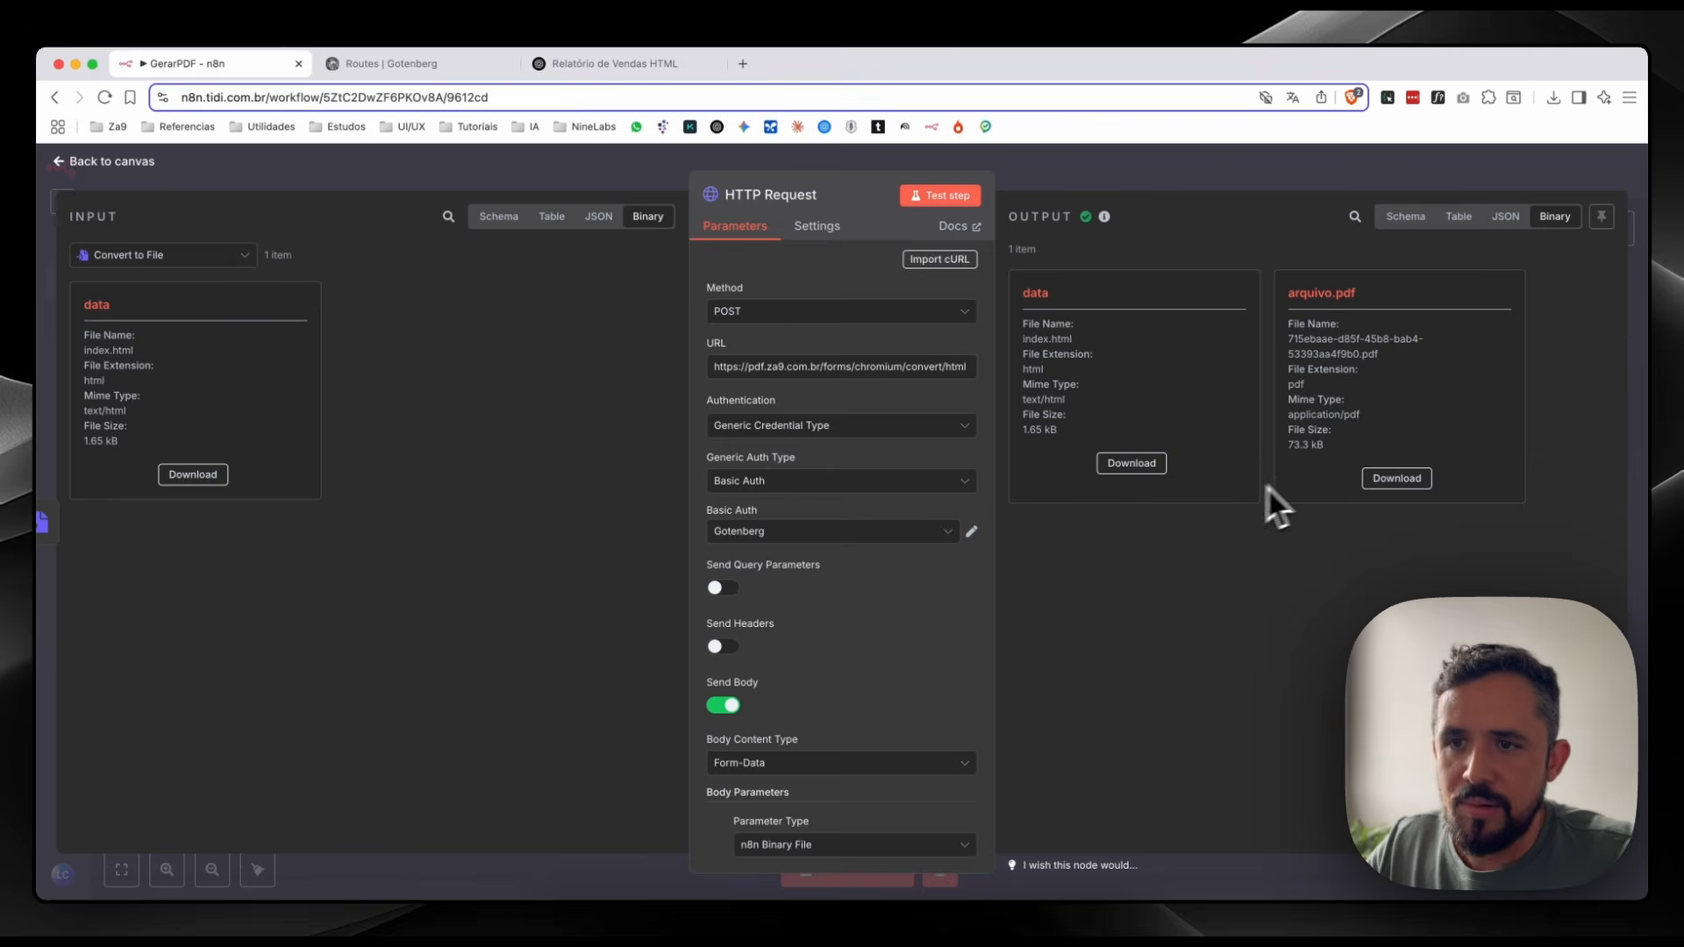
{"action": "left_click", "coordinate": [1401, 480]}
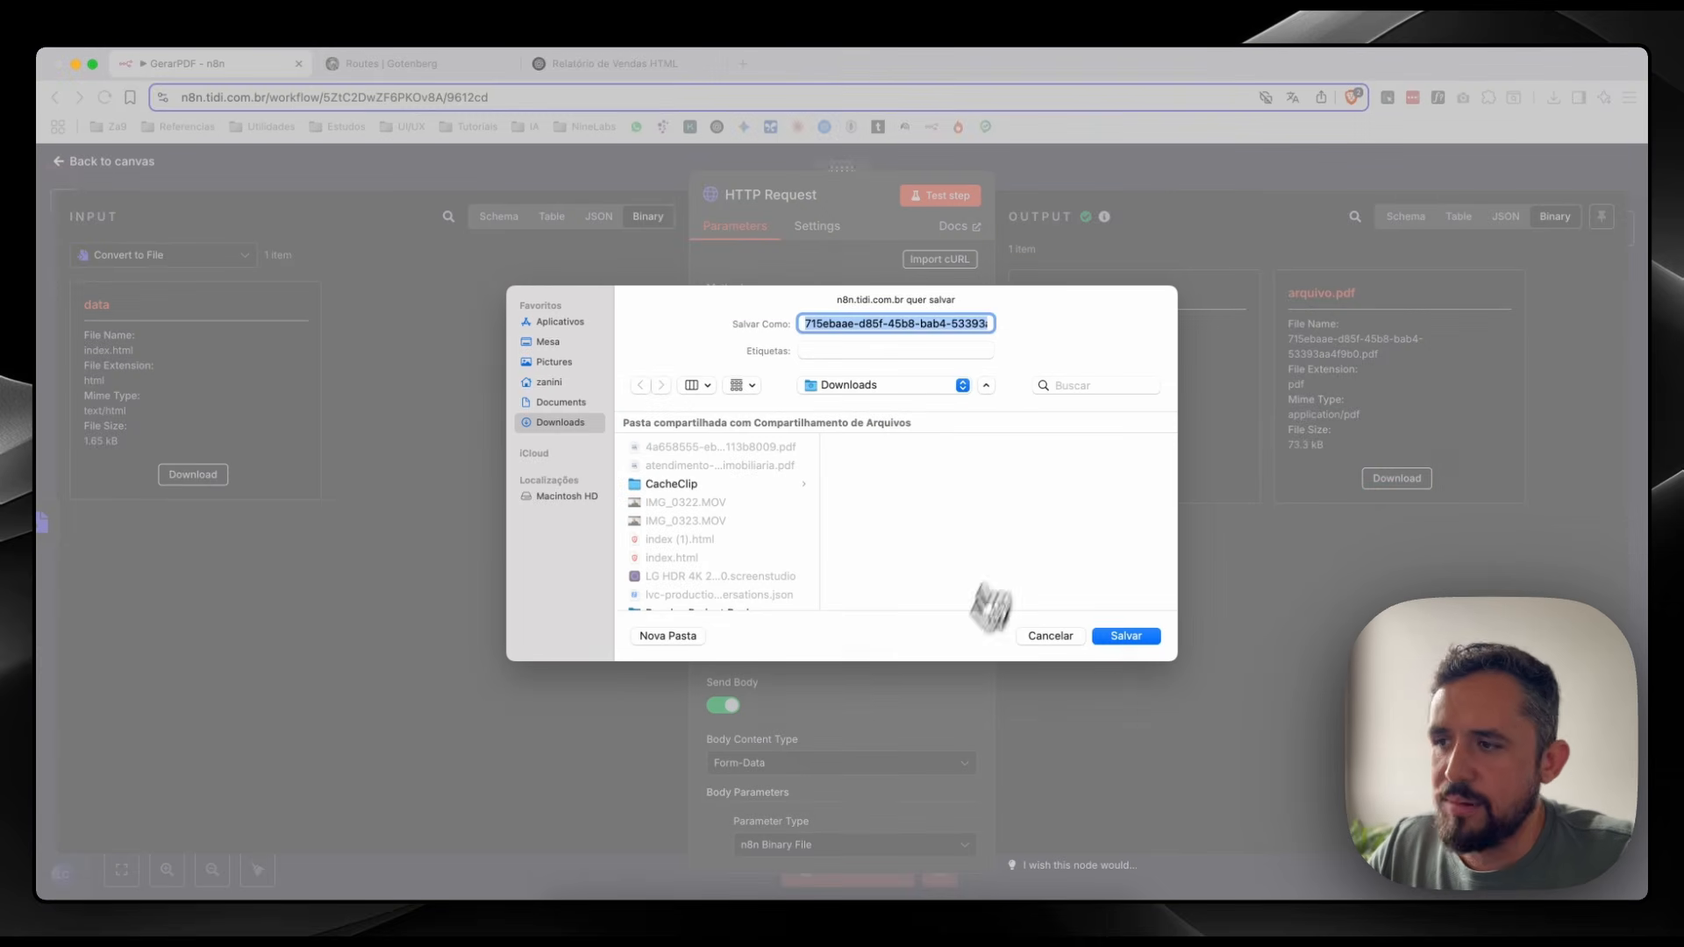
{"action": "left_click", "coordinate": [1133, 638]}
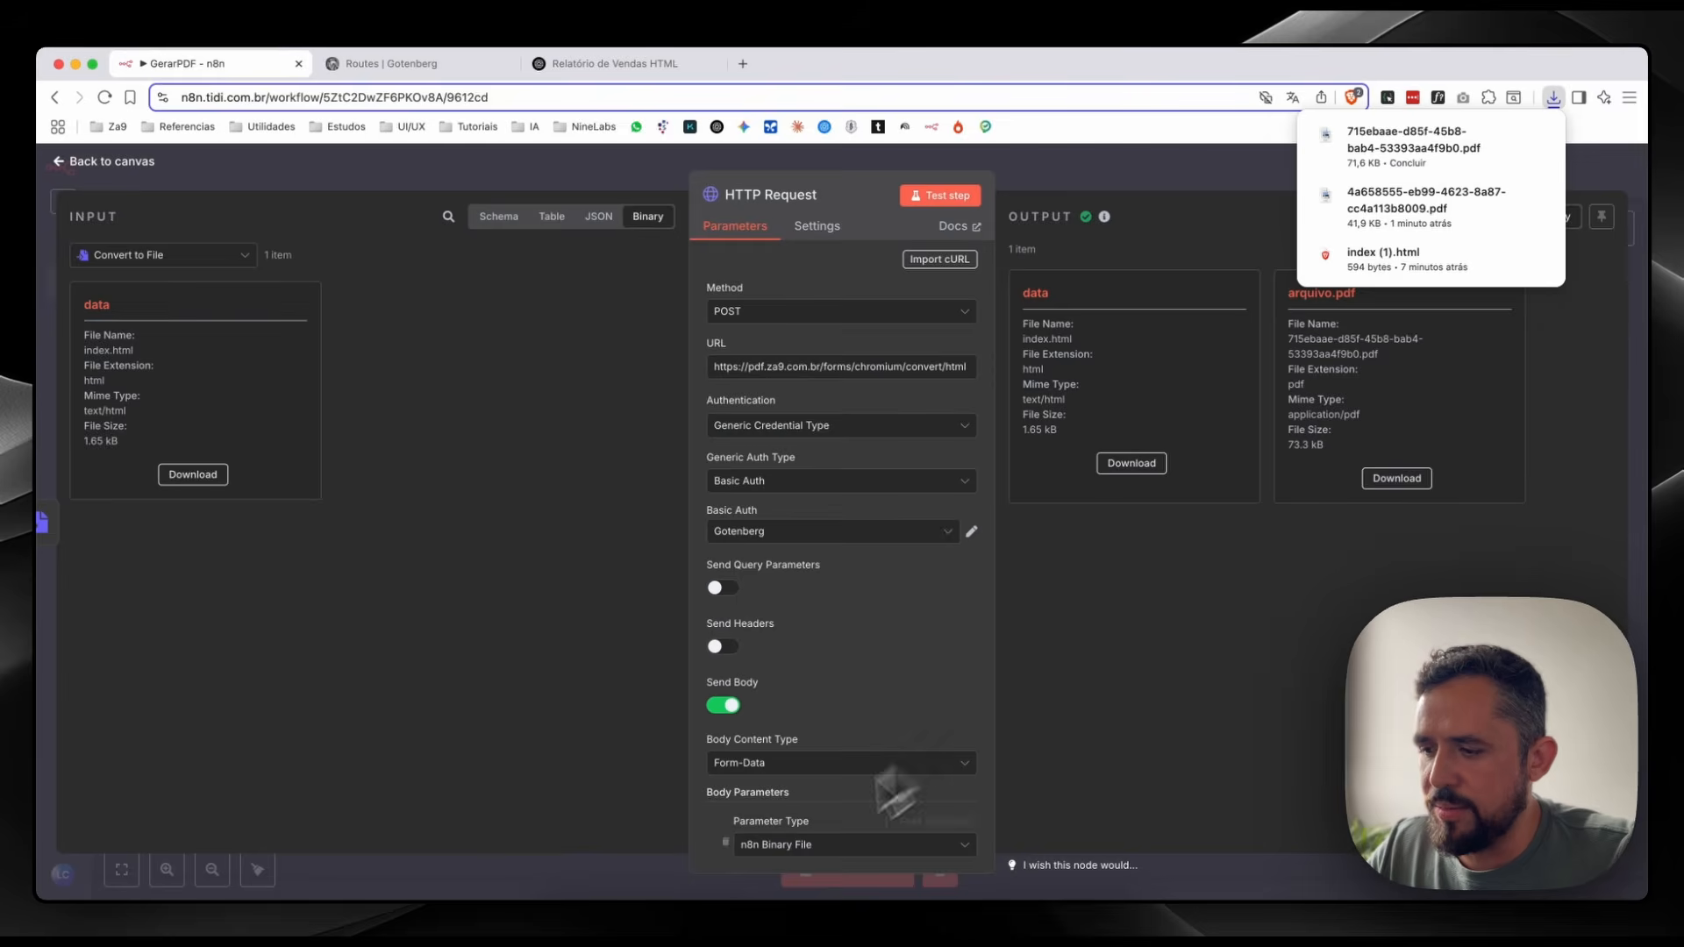
- Preview the new PDF in Finder to confirm the Relatório de Vendas - Supermercado table
{"action": "mouse_move", "coordinate": [553, 917]}
{"action": "left_click", "coordinate": [530, 890]}
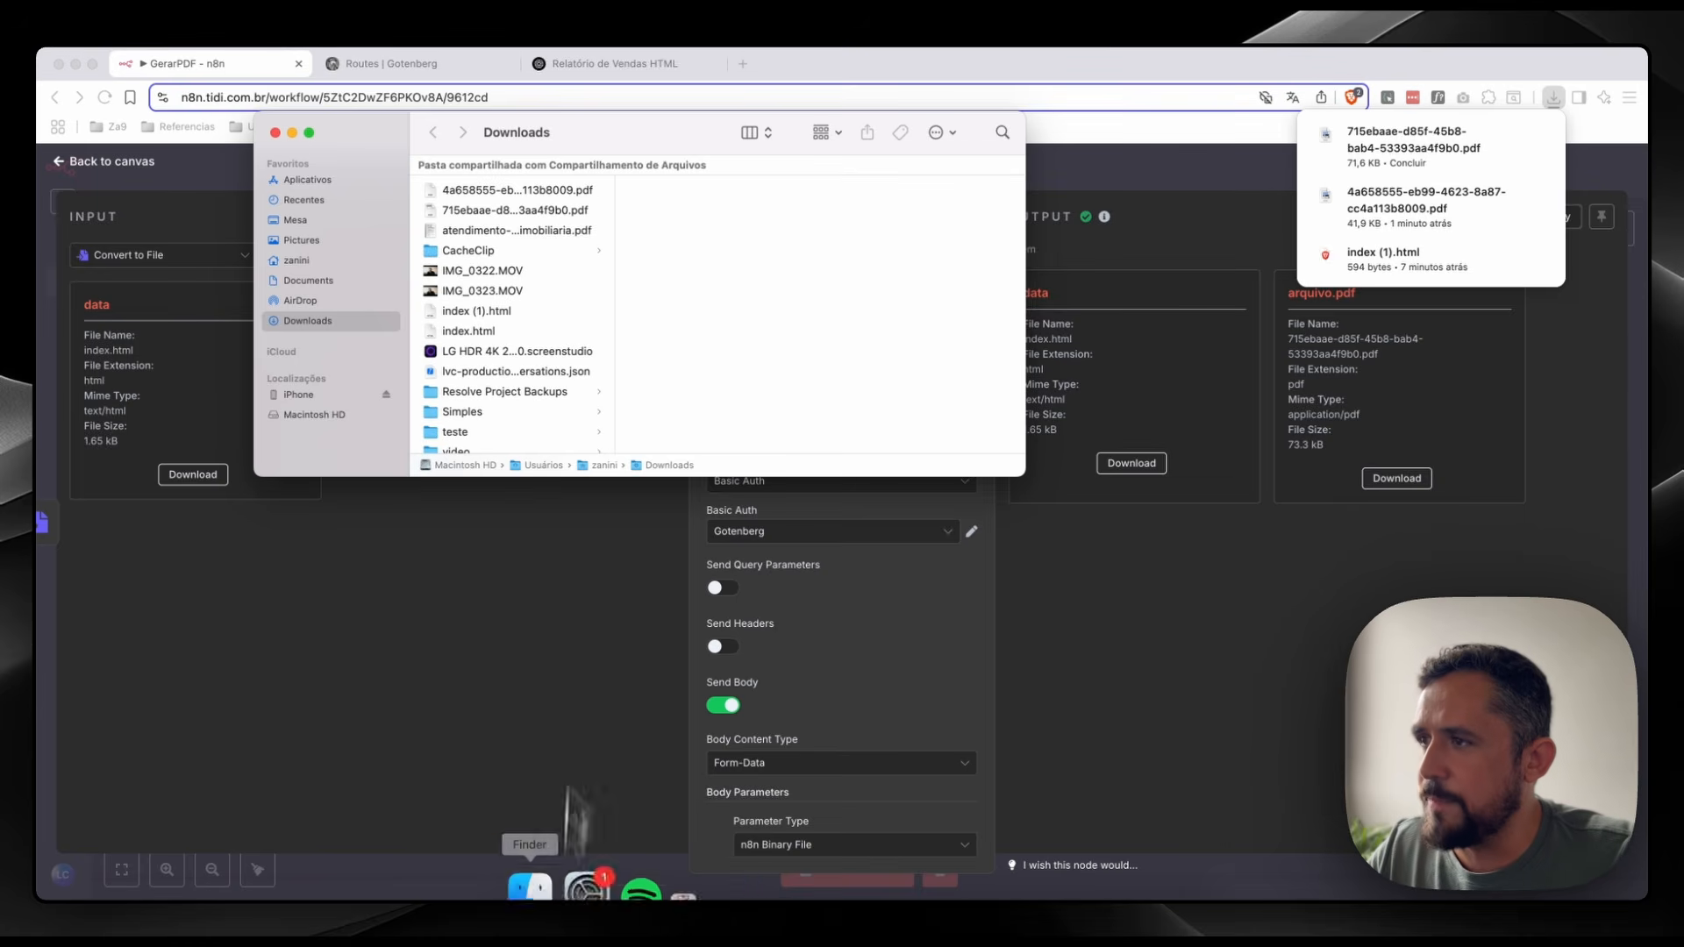
{"action": "left_click", "coordinate": [561, 191]}
{"action": "key", "text": "space"}
{"action": "key", "text": "space"}
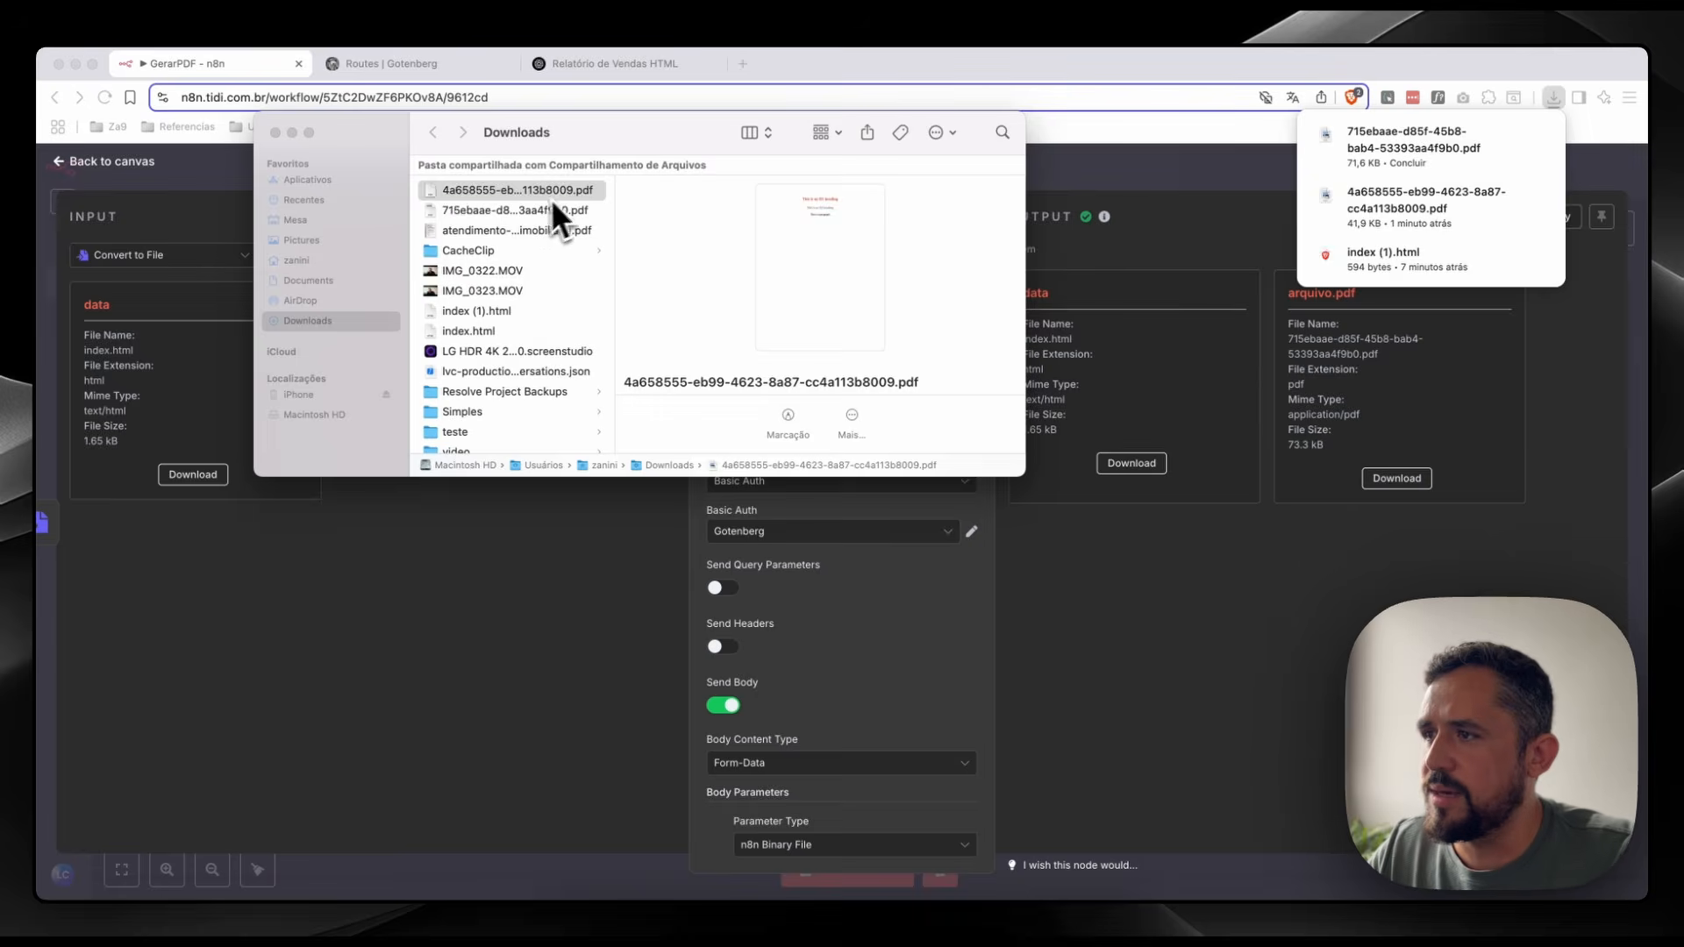
{"action": "left_click", "coordinate": [525, 212]}
{"action": "key", "text": "space"}
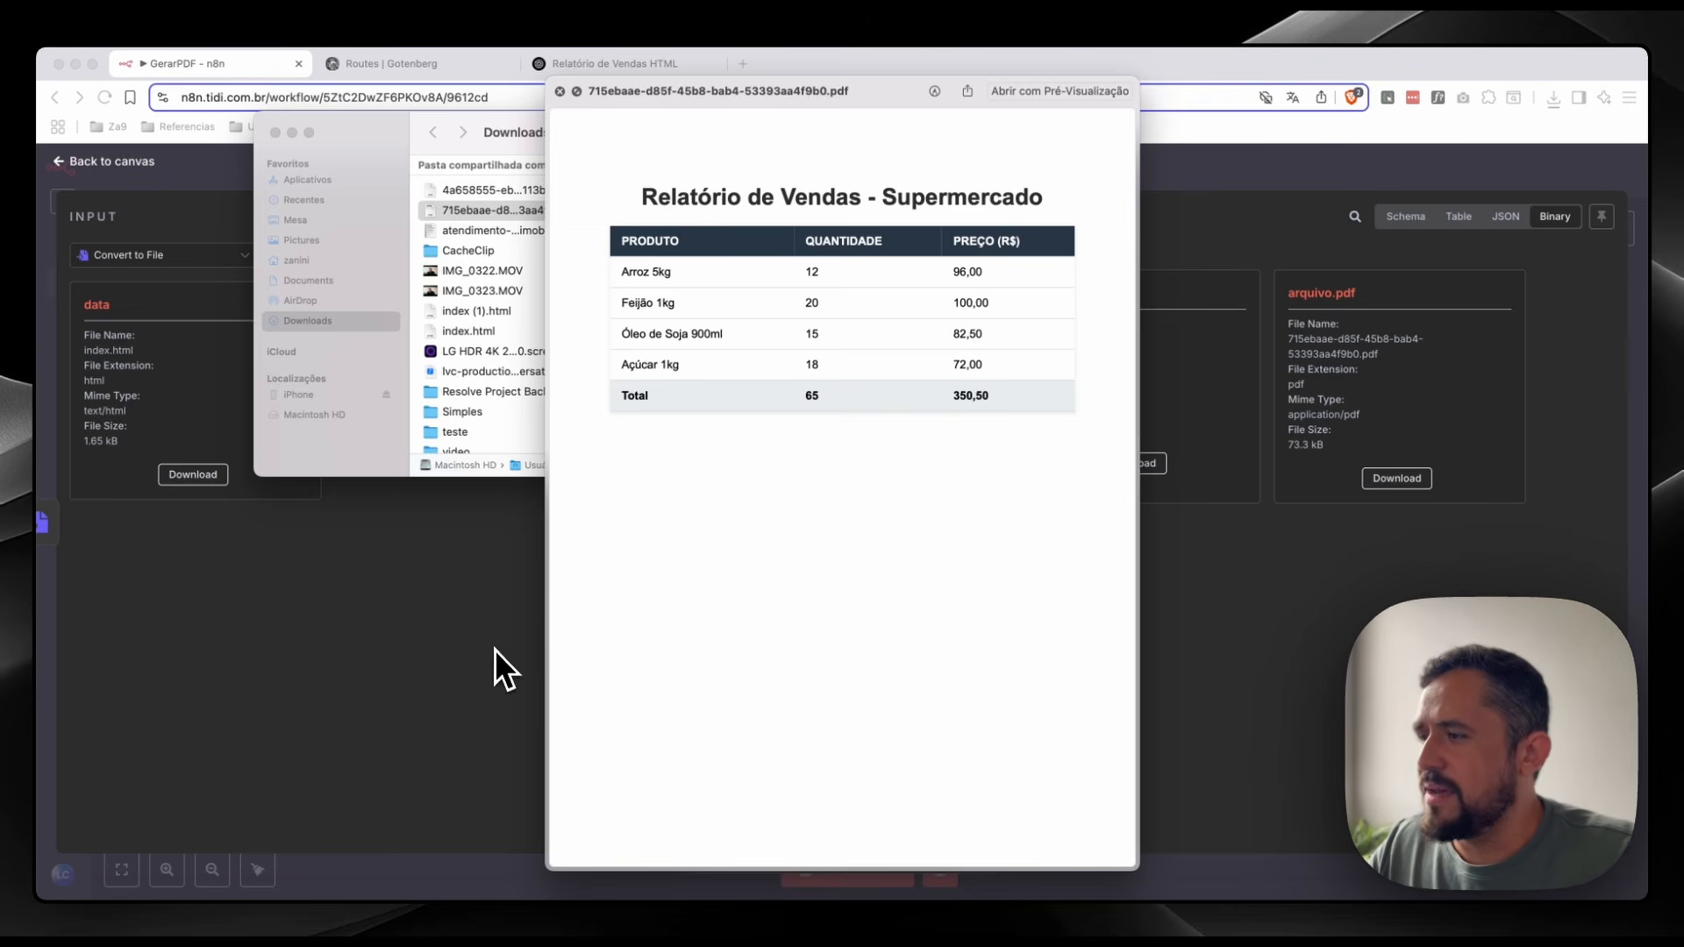
{"action": "left_click", "coordinate": [430, 667]}
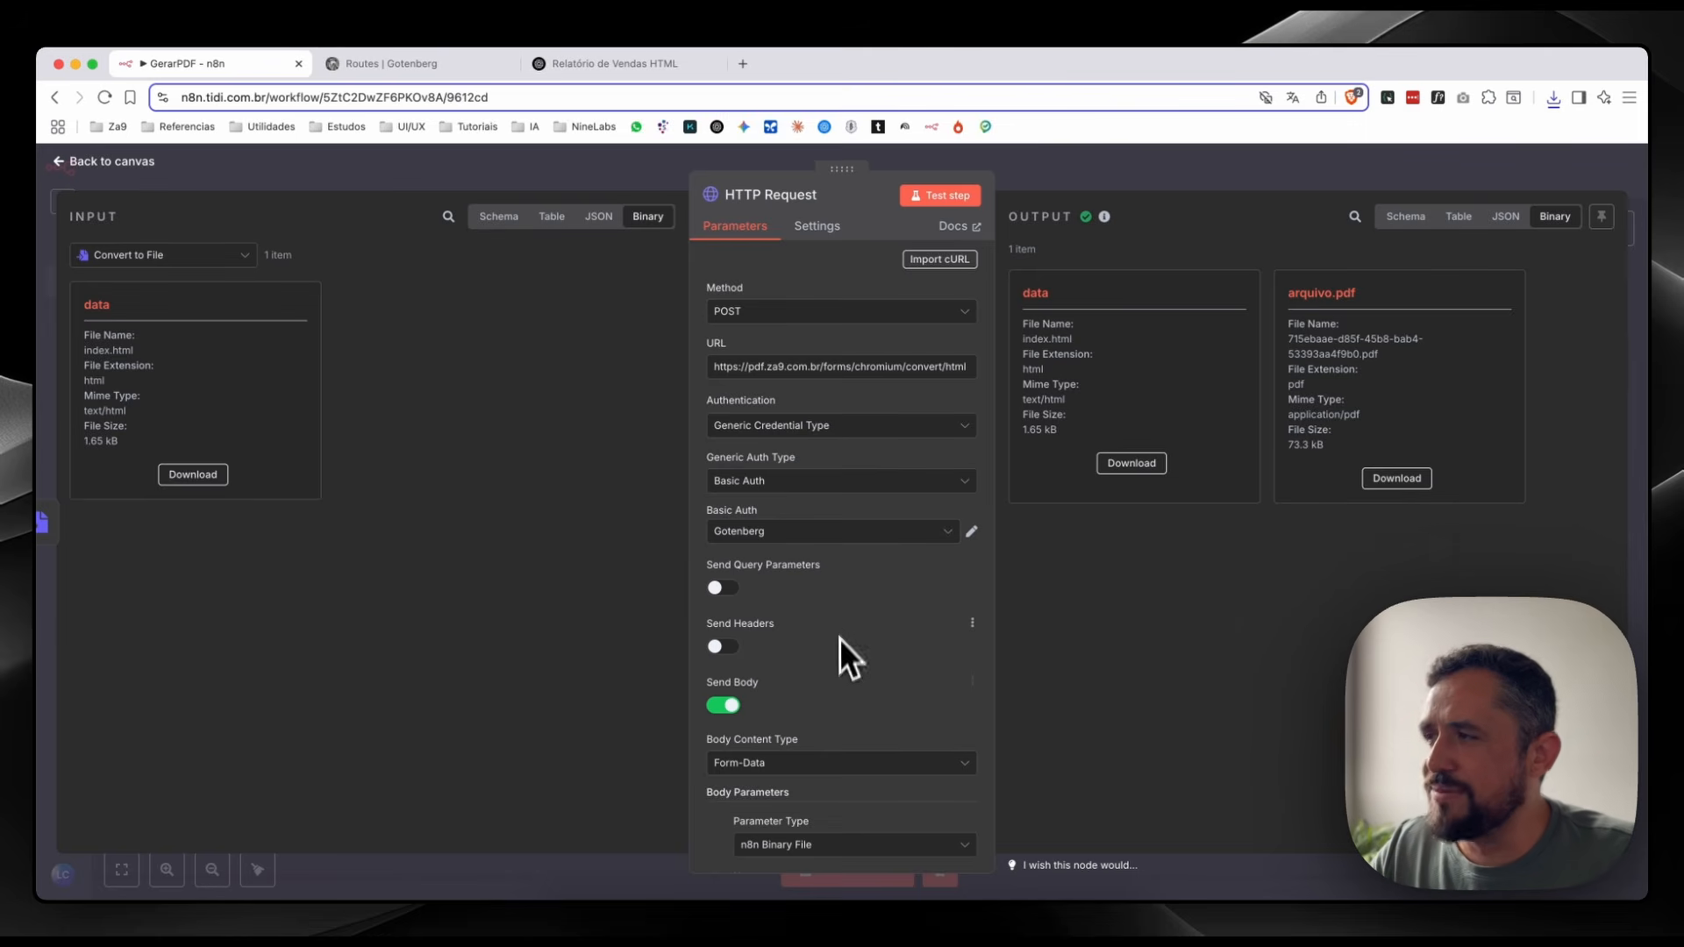
{"action": "left_click", "coordinate": [67, 161]}
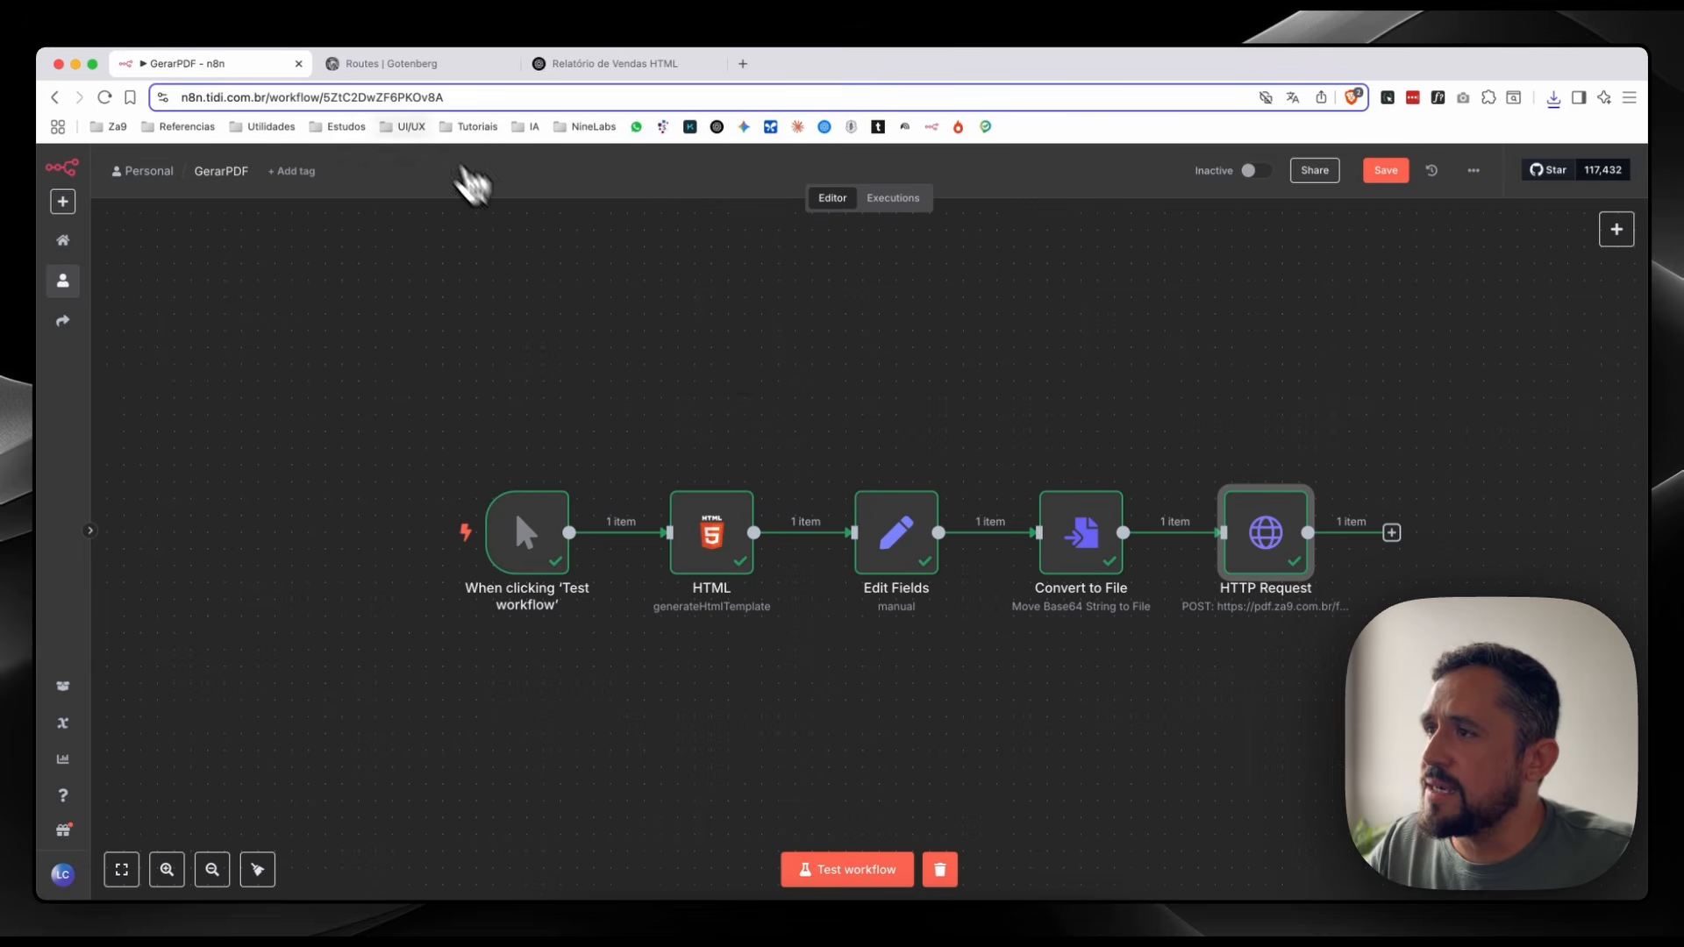
- Scroll the Gotenberg routes docs to the Page Properties fields like paperWidth, margins and scale
{"action": "left_click", "coordinate": [633, 64]}
{"action": "left_click", "coordinate": [413, 65]}
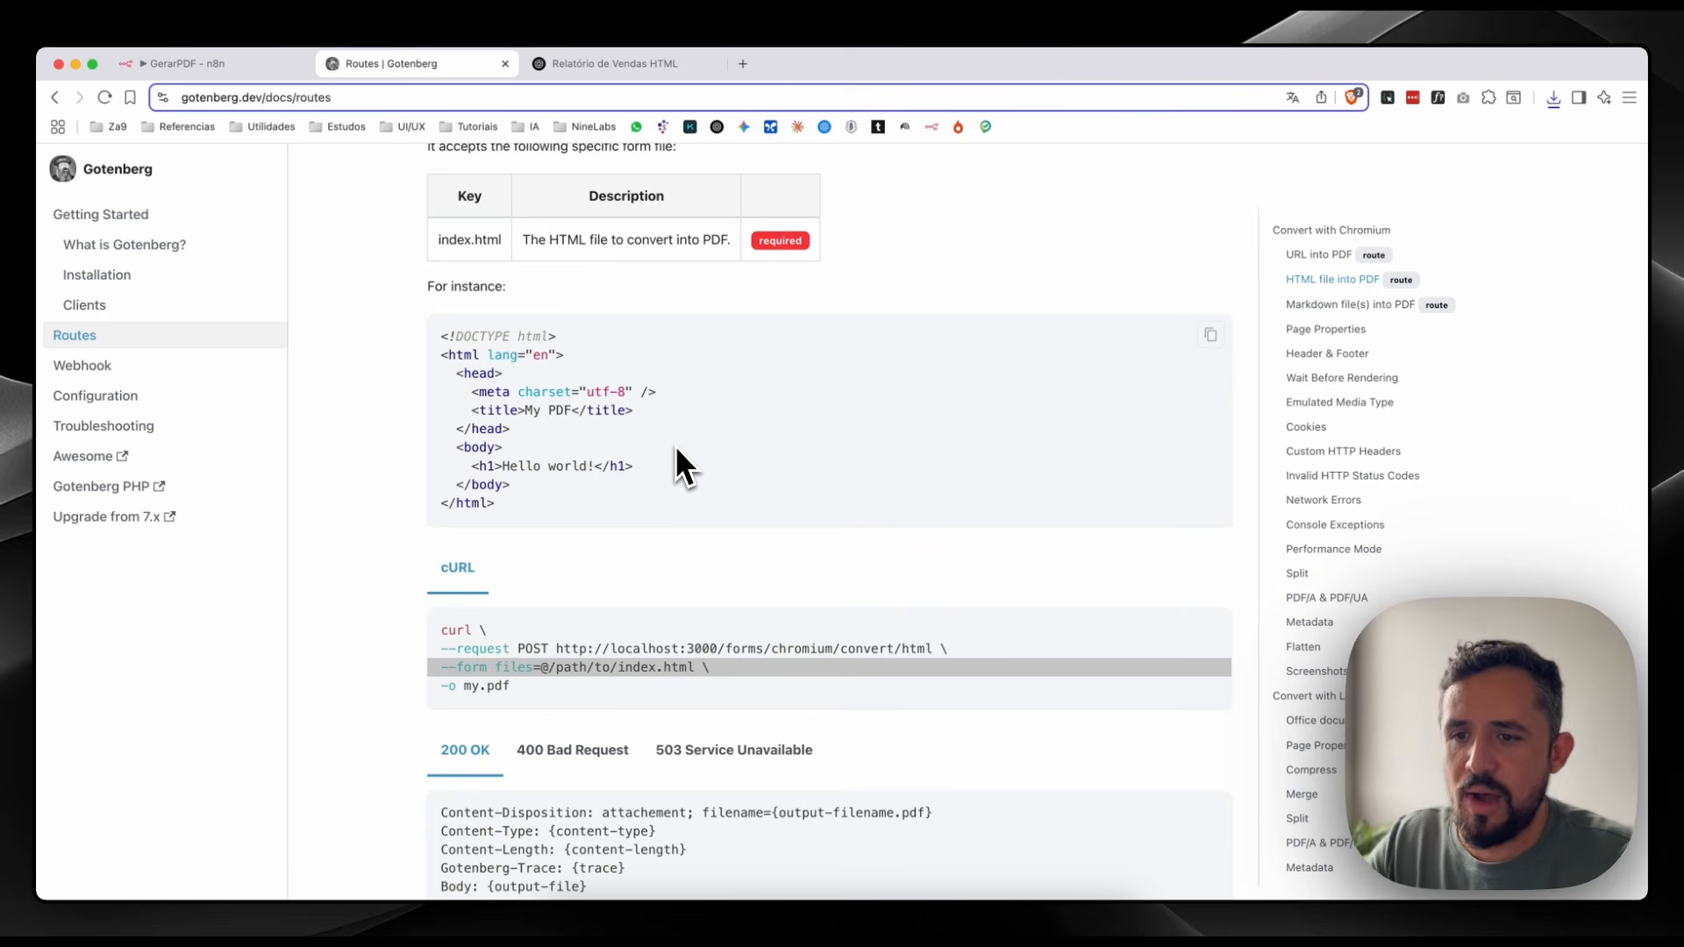
{"action": "scroll", "coordinate": [666, 617], "scroll_direction": "down", "scroll_amount": 5}
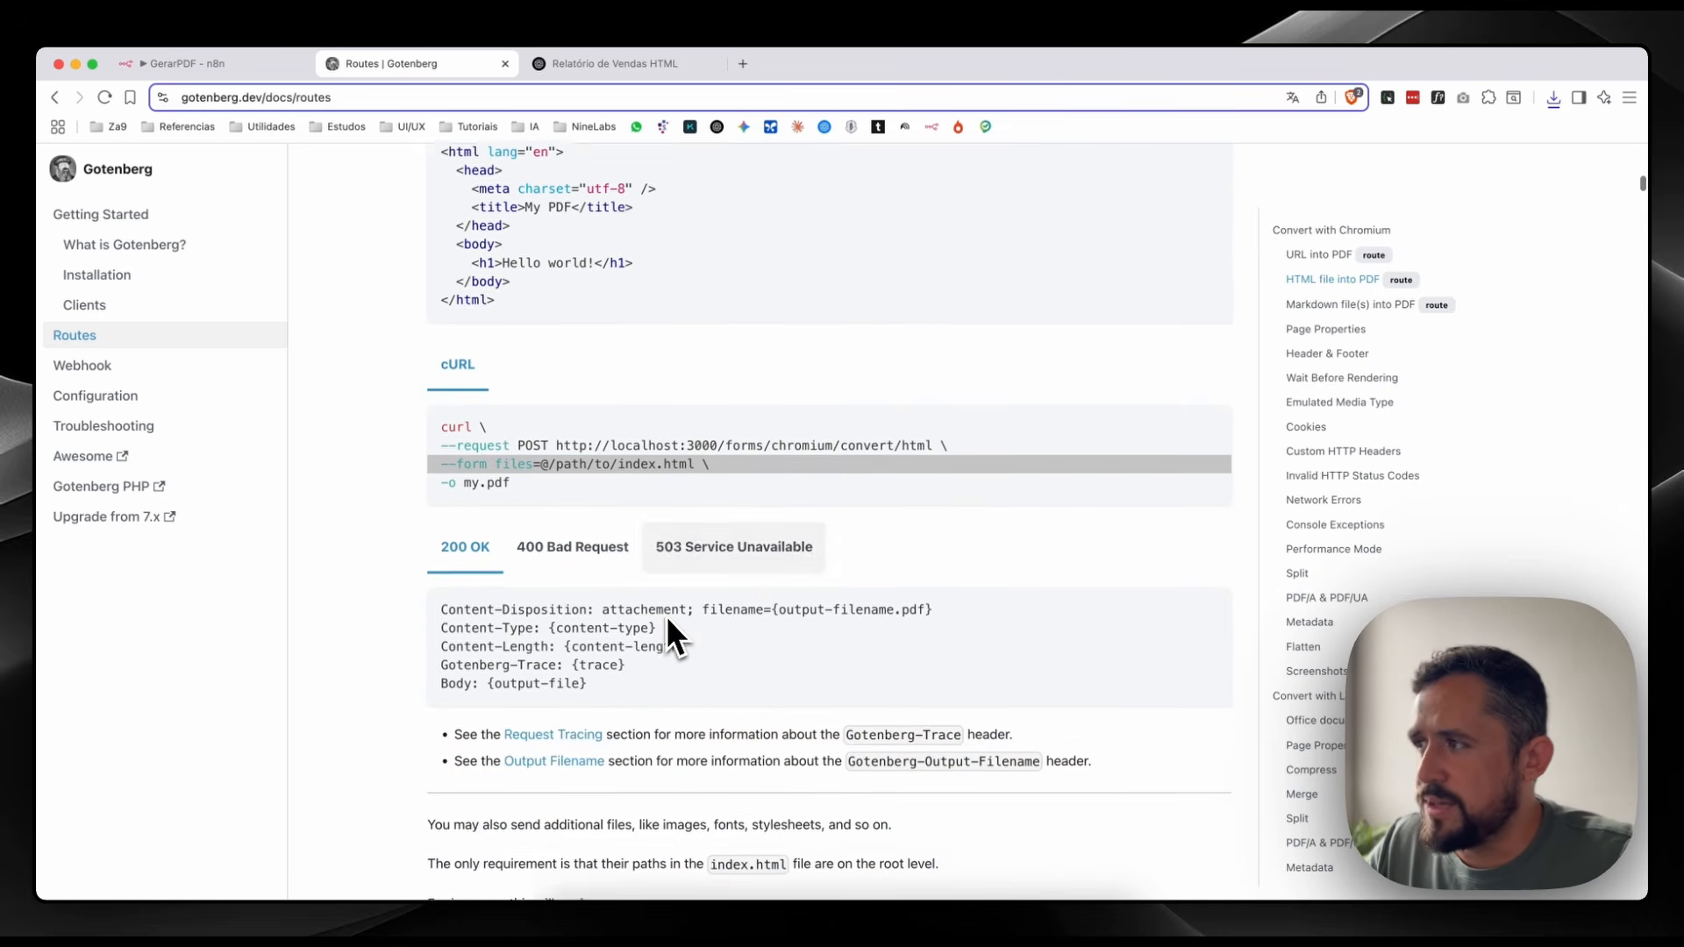
{"action": "scroll", "coordinate": [734, 572], "scroll_direction": "down", "scroll_amount": 15}
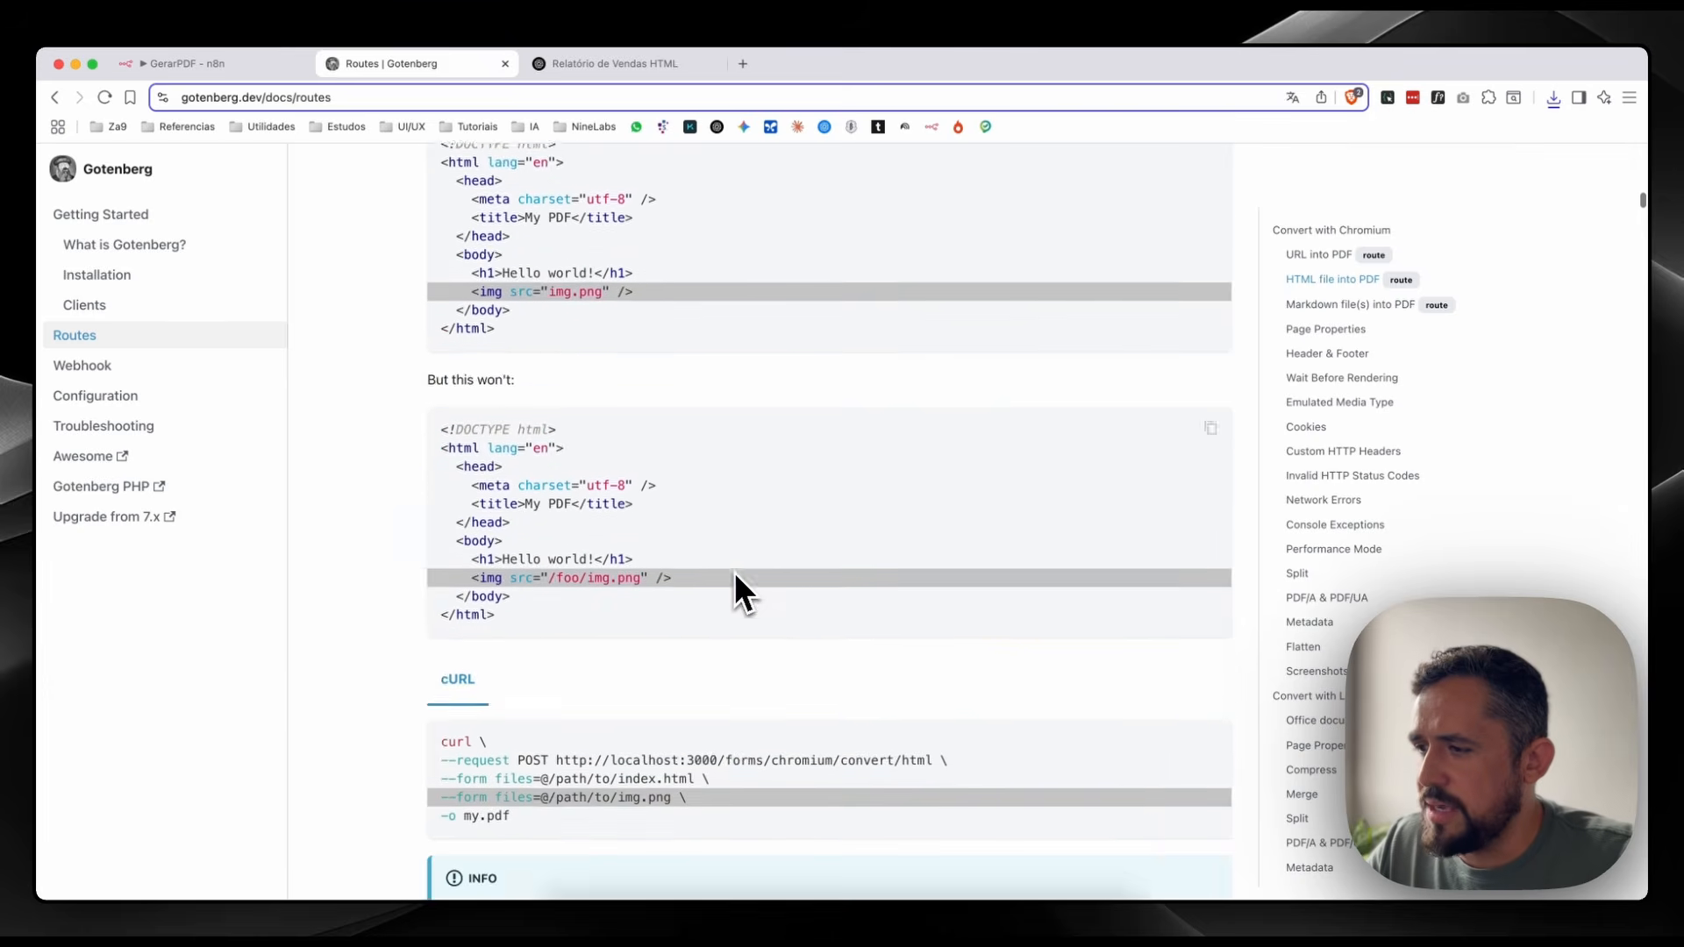
{"action": "scroll", "coordinate": [734, 572], "scroll_direction": "down", "scroll_amount": 15}
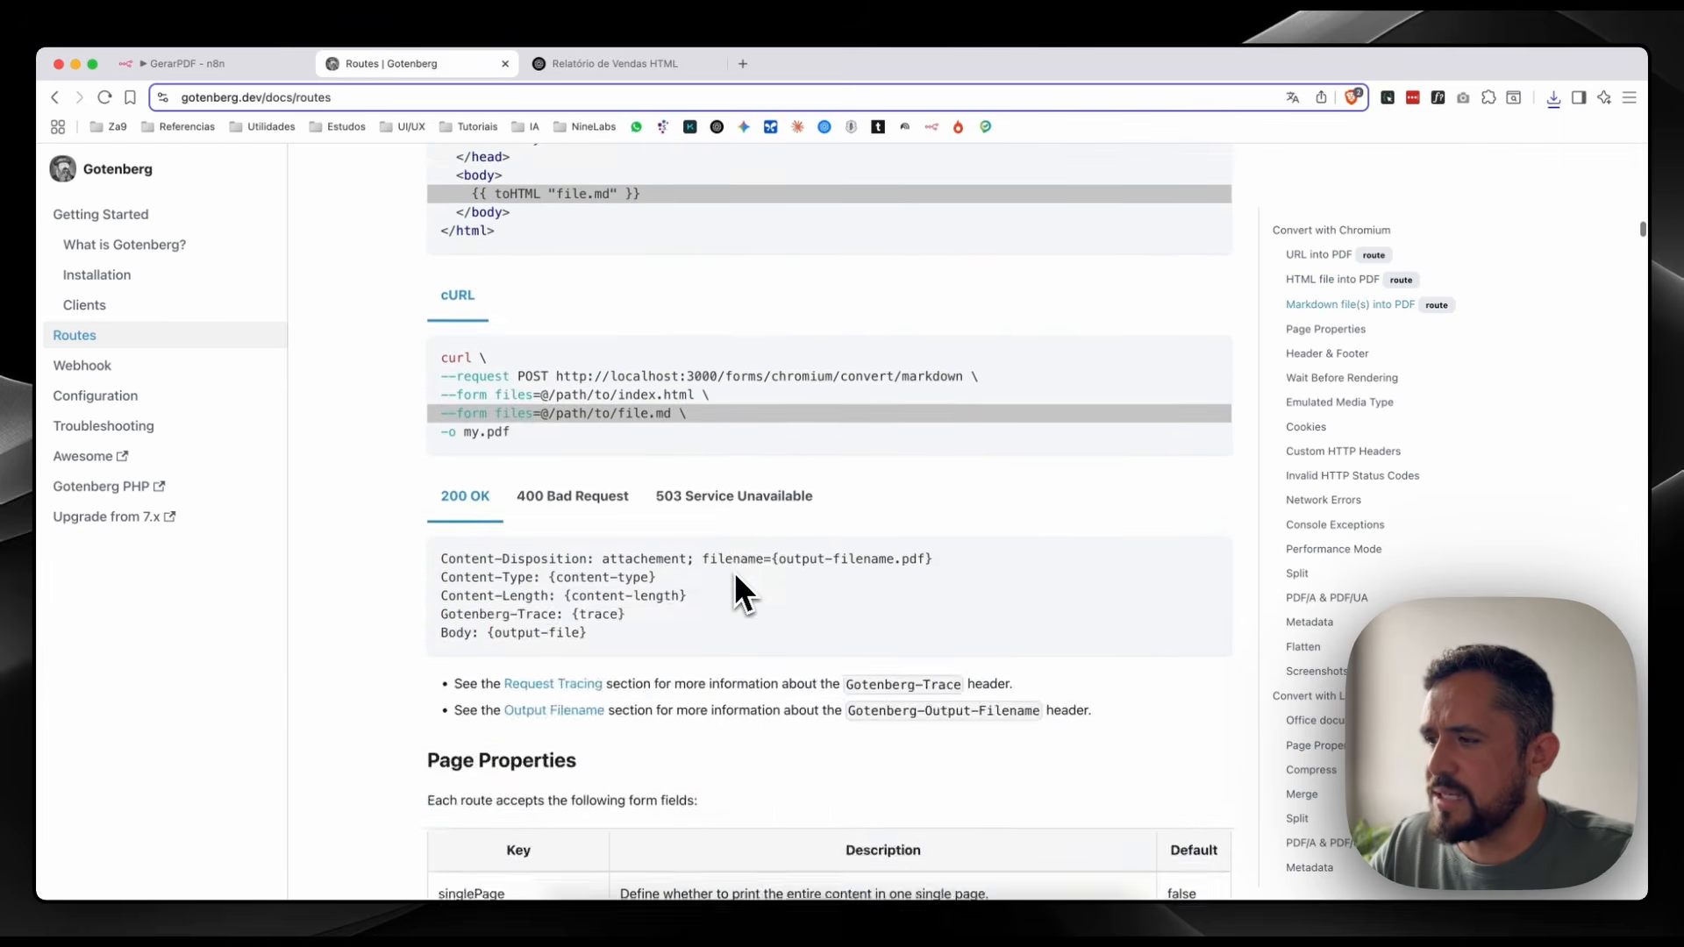
{"action": "scroll", "coordinate": [735, 575], "scroll_direction": "down", "scroll_amount": 2}
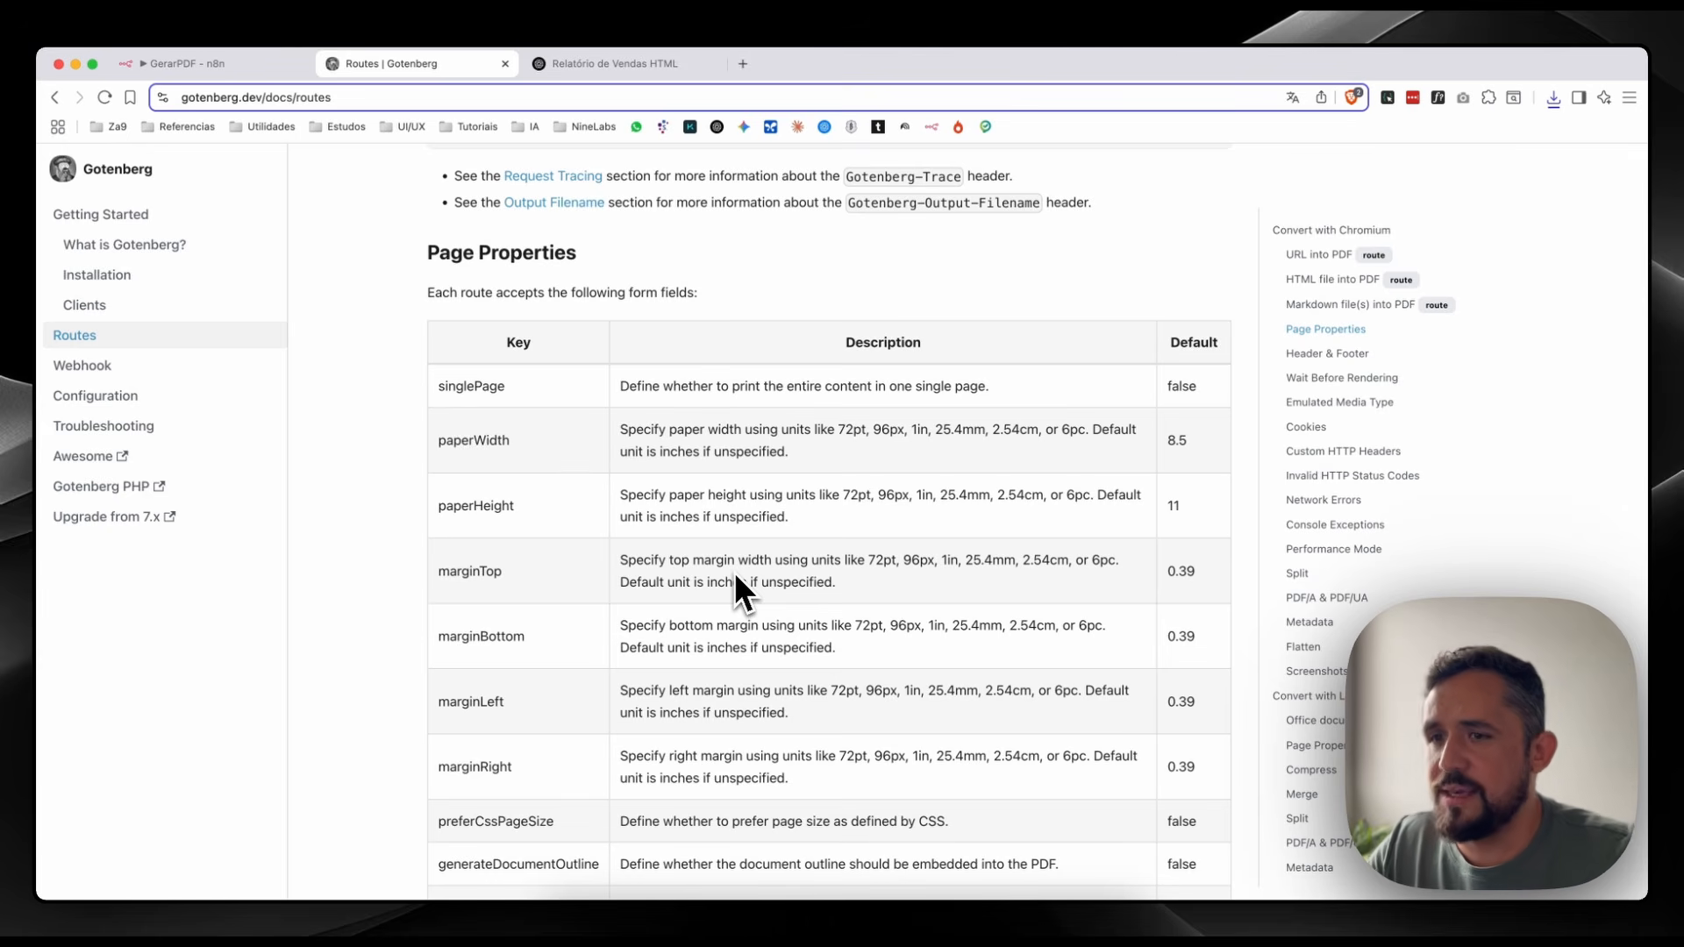
{"action": "scroll", "coordinate": [666, 406], "scroll_direction": "down", "scroll_amount": 3}
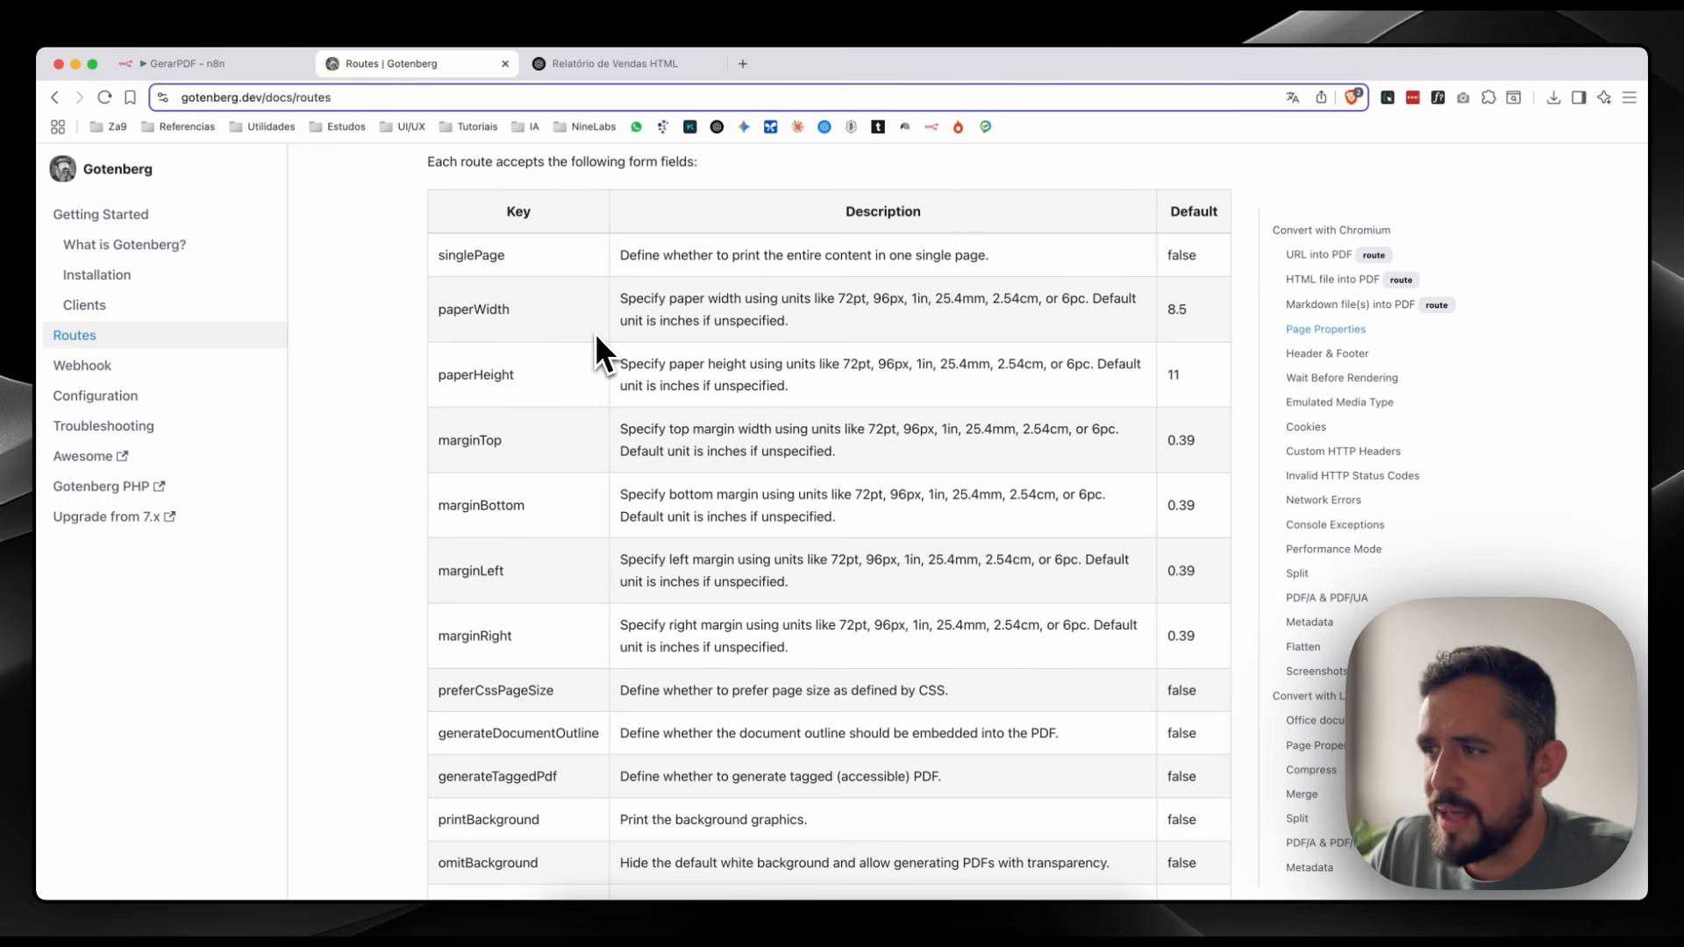
{"action": "scroll", "coordinate": [594, 337], "scroll_direction": "down", "scroll_amount": 1}
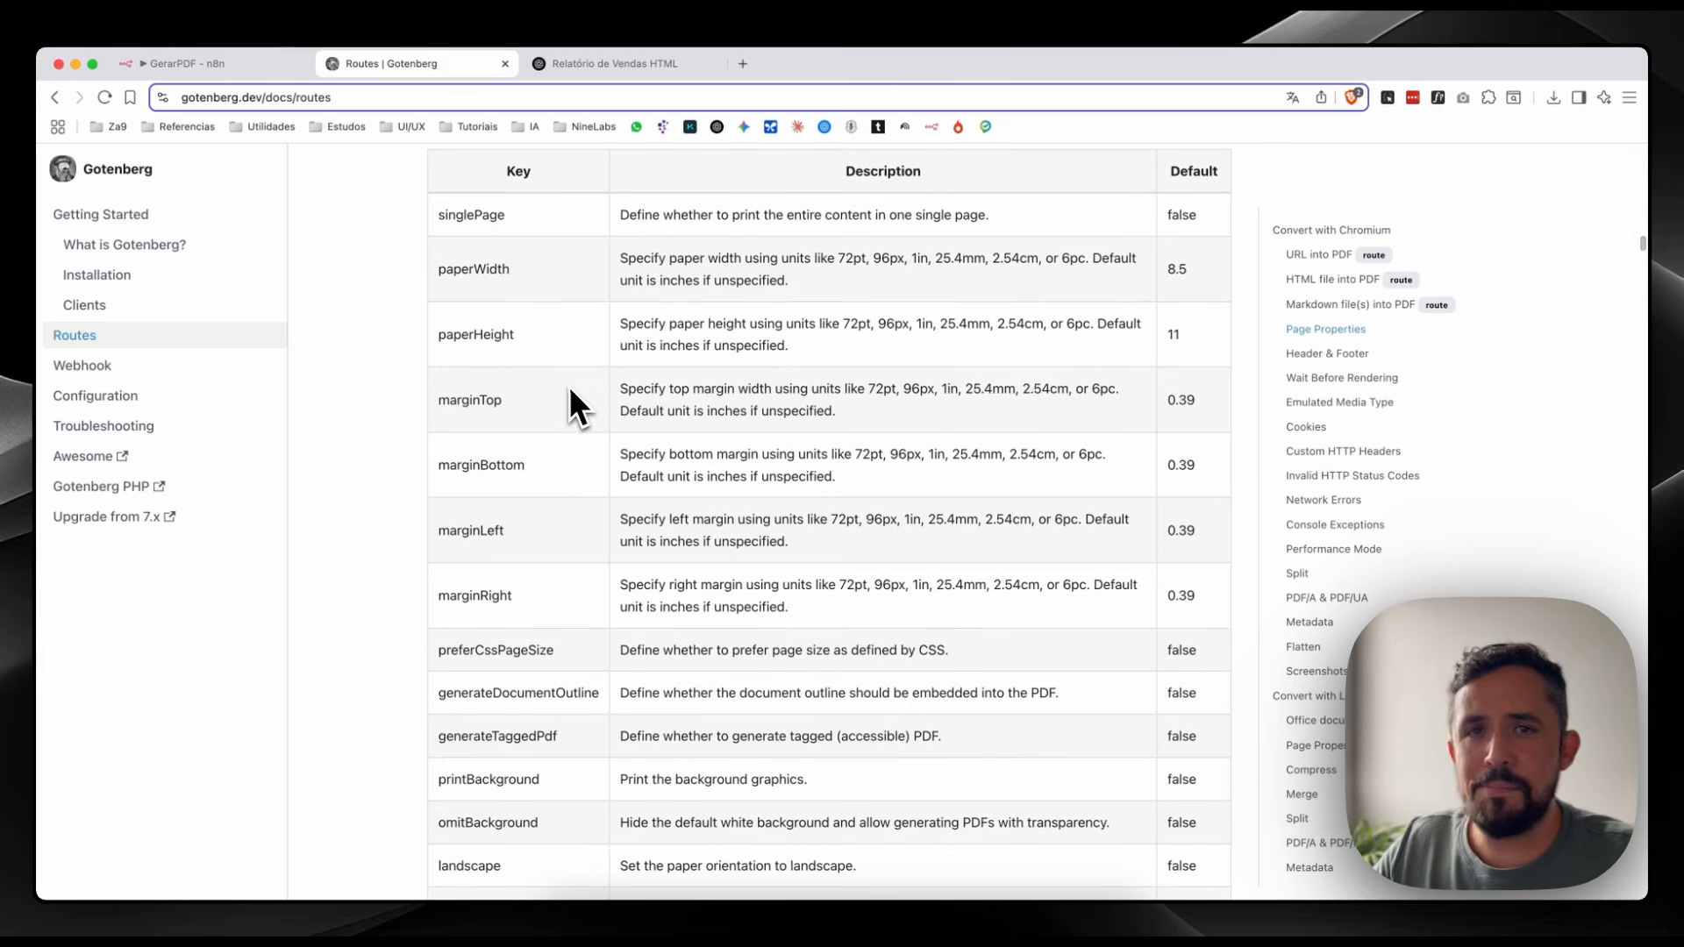
{"action": "scroll", "coordinate": [563, 391], "scroll_direction": "down", "scroll_amount": 1}
{"action": "scroll", "coordinate": [558, 437], "scroll_direction": "down", "scroll_amount": 2}
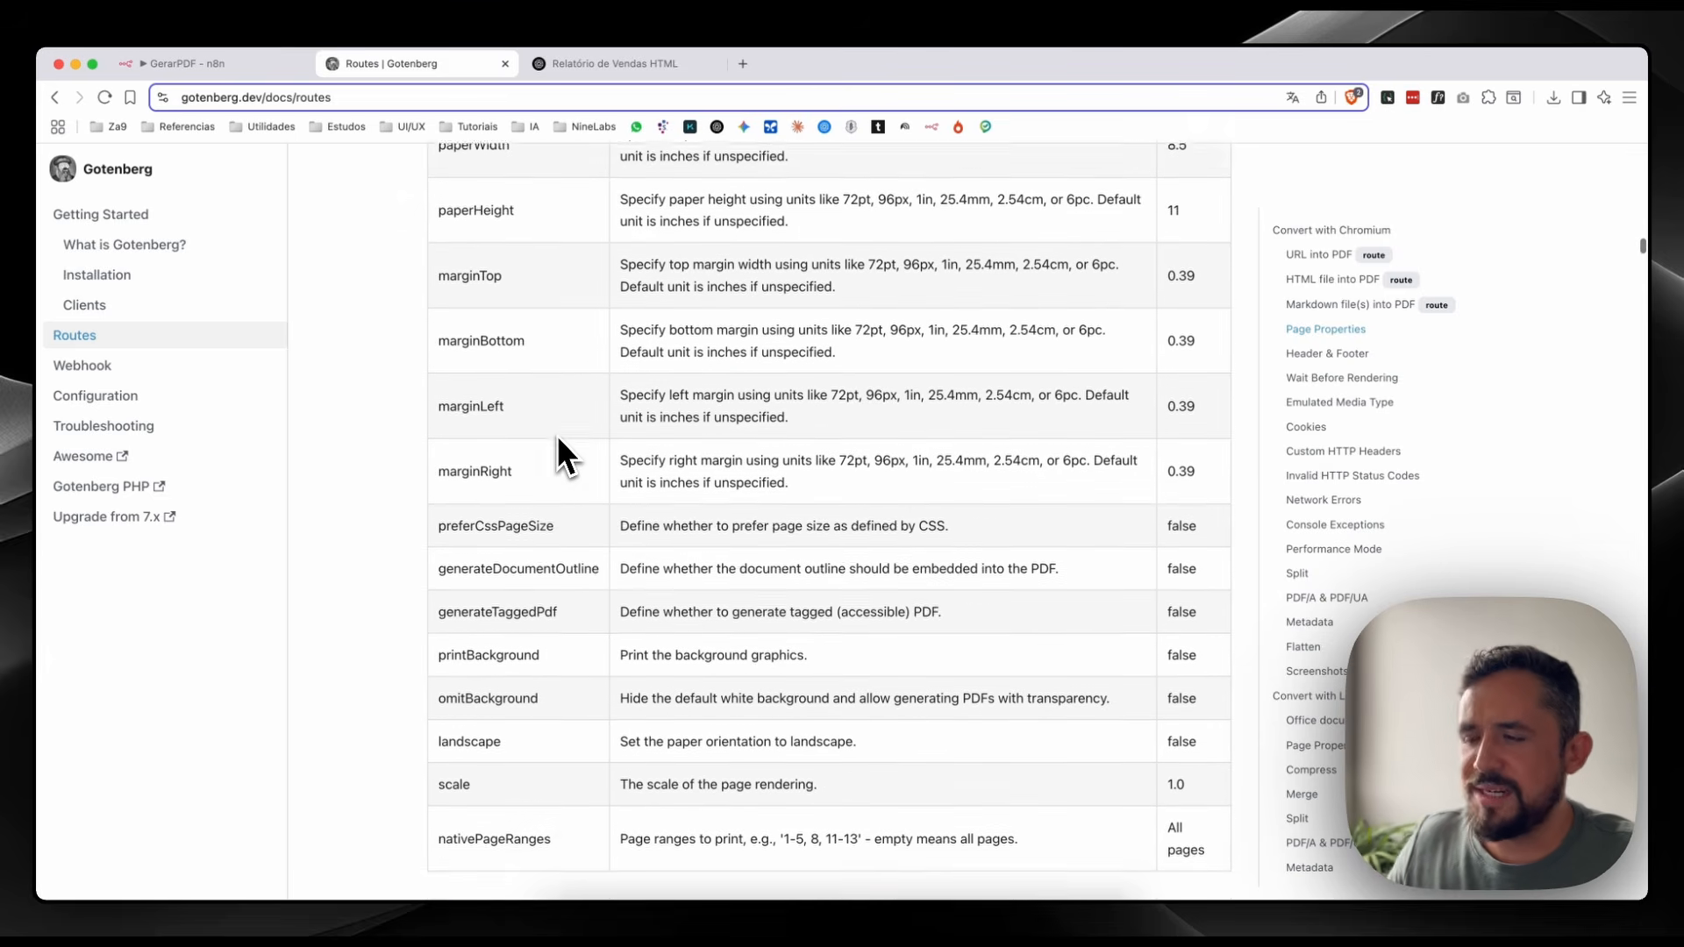
{"action": "scroll", "coordinate": [556, 435], "scroll_direction": "down", "scroll_amount": 1}
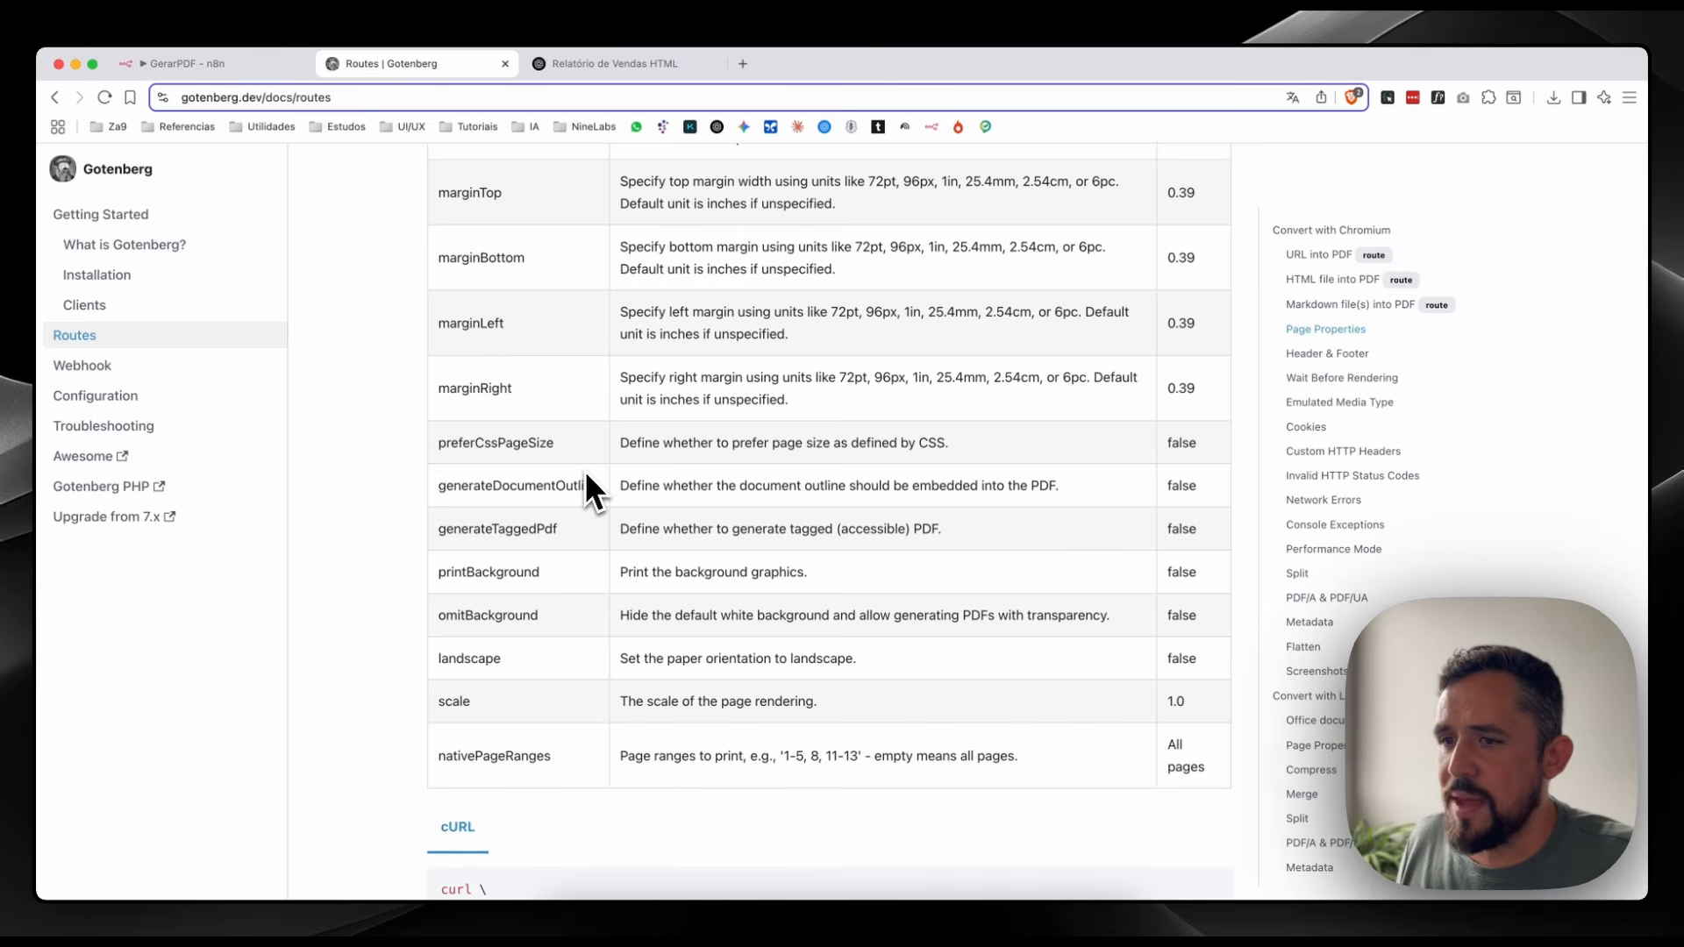
{"action": "scroll", "coordinate": [733, 484], "scroll_direction": "down", "scroll_amount": 2}
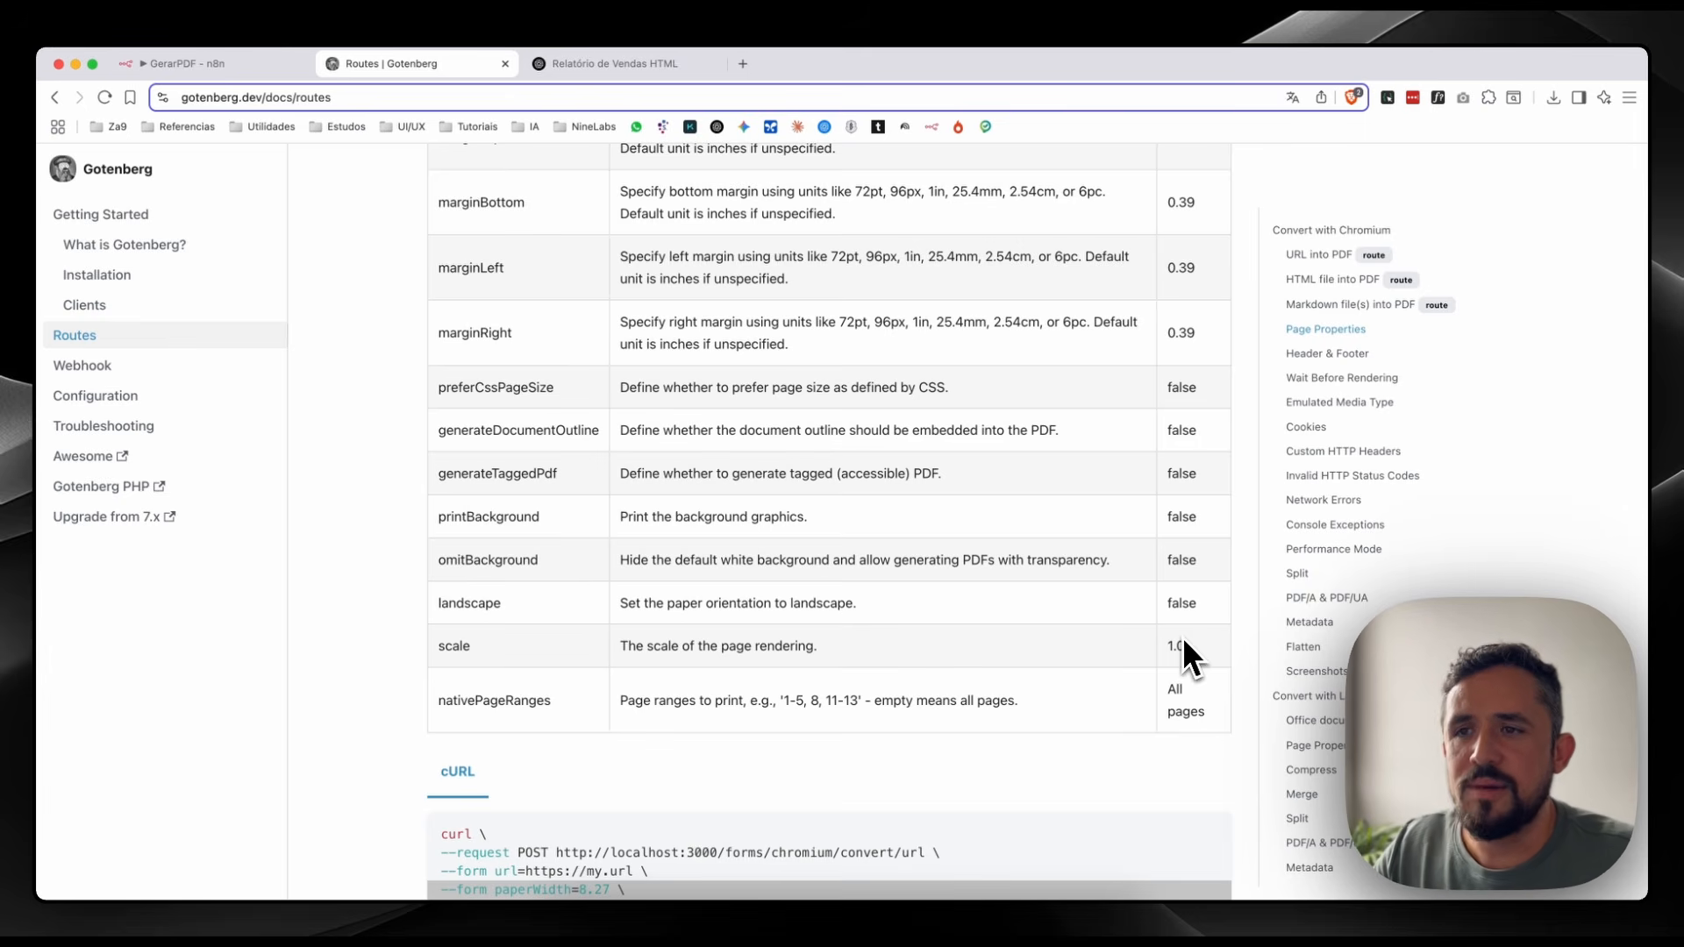
{"action": "scroll", "coordinate": [1131, 649], "scroll_direction": "down", "scroll_amount": 3}
{"action": "scroll", "coordinate": [1122, 649], "scroll_direction": "up", "scroll_amount": 8}
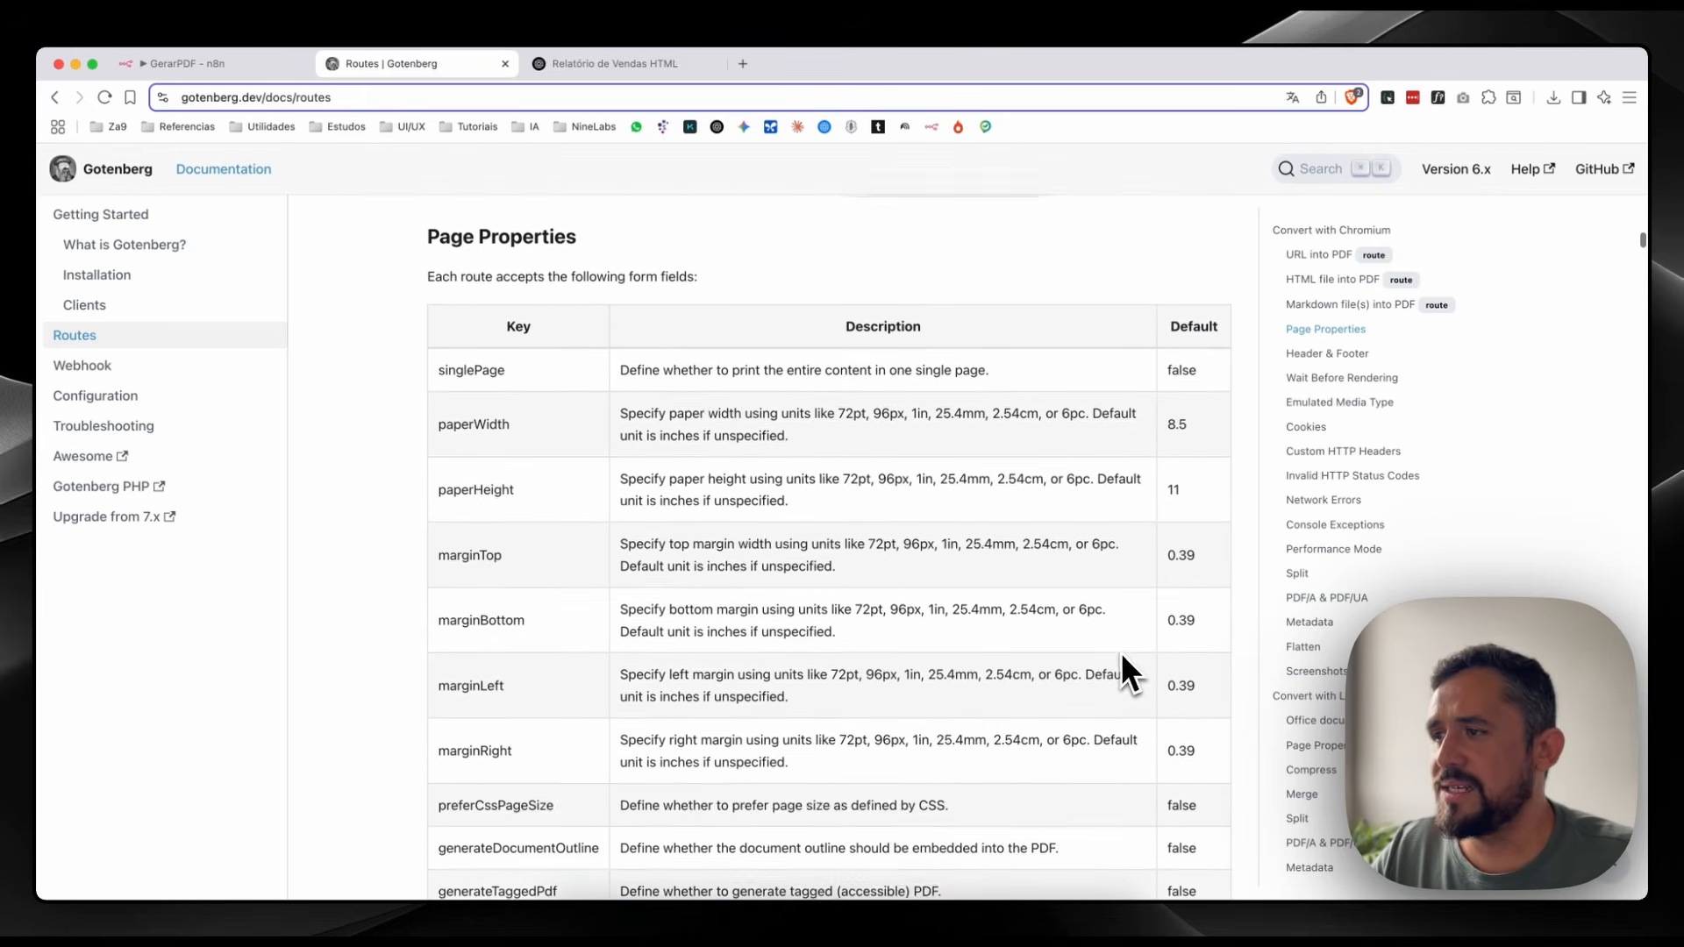
{"action": "scroll", "coordinate": [1118, 650], "scroll_direction": "up", "scroll_amount": 2}
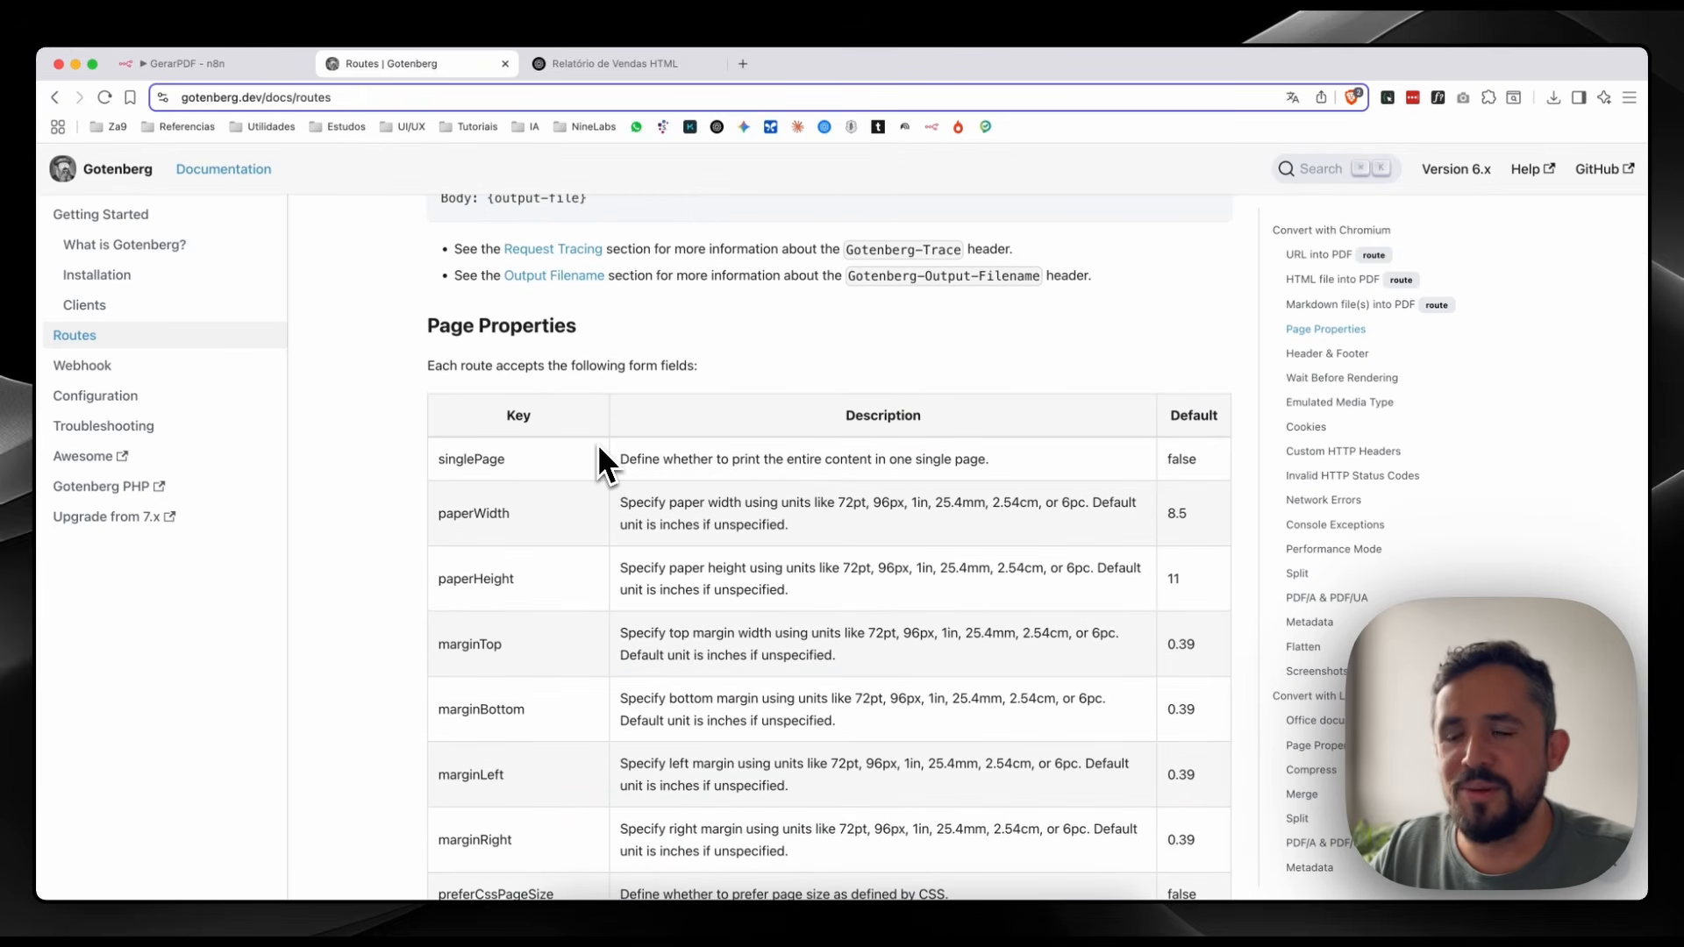